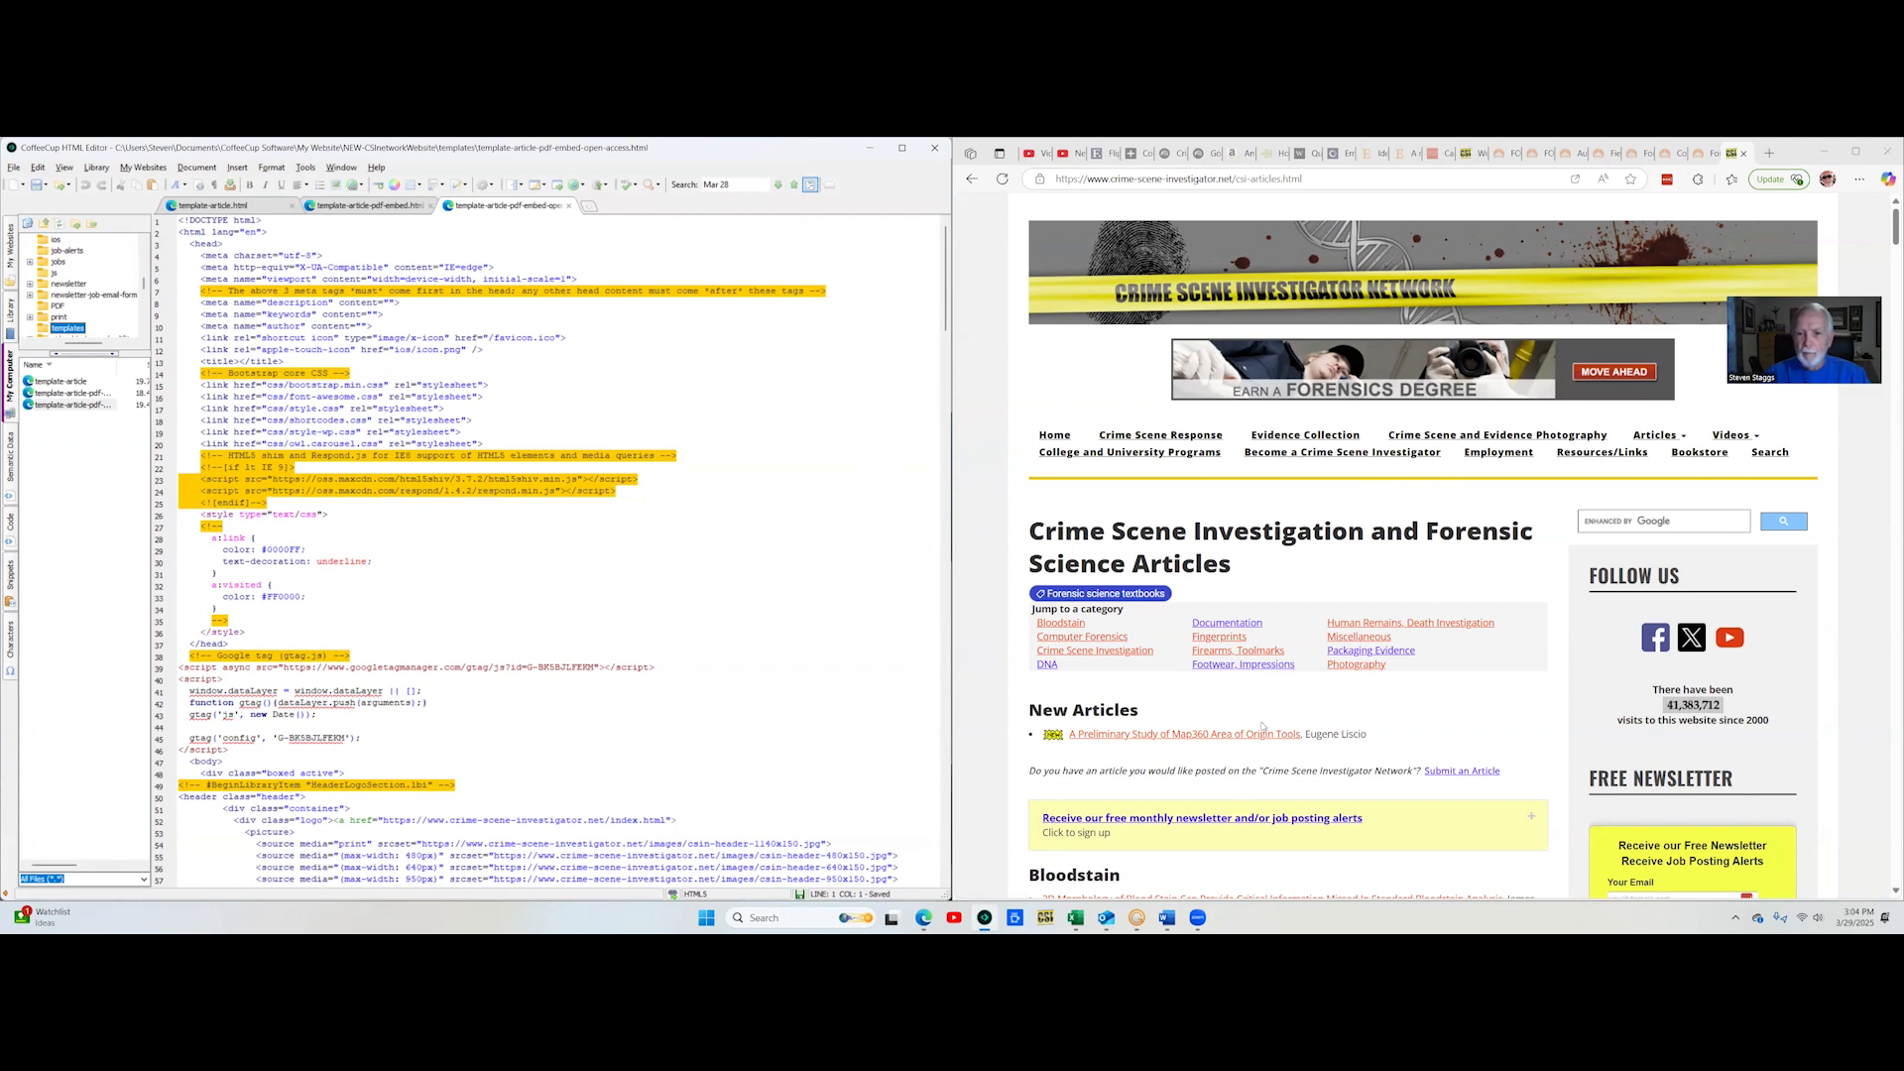
Look over the New Articles and Bloodstain listings on the Crime Scene Investigation and Forensic Science Articles page
{"action": "scroll", "coordinate": [983, 505], "scroll_direction": "down", "scroll_amount": 3}
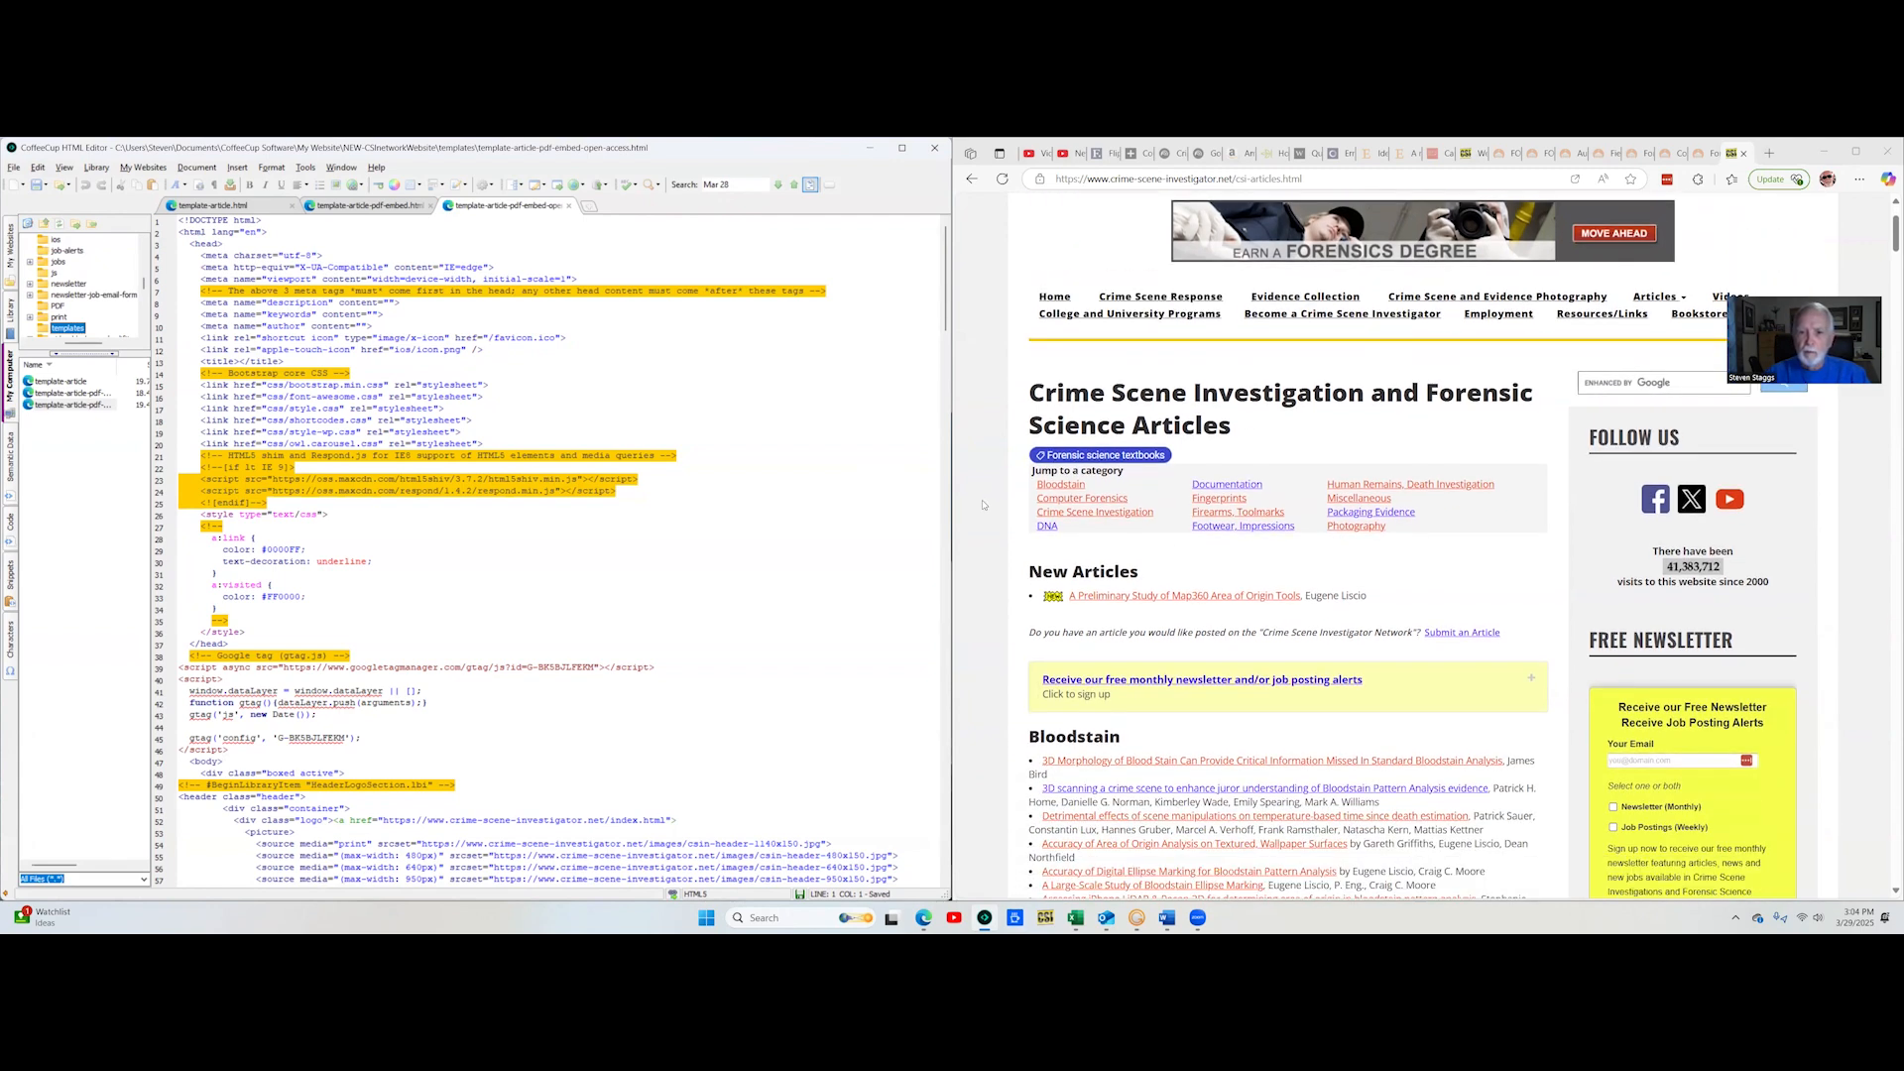
{"action": "scroll", "coordinate": [977, 506], "scroll_direction": "down", "scroll_amount": 3}
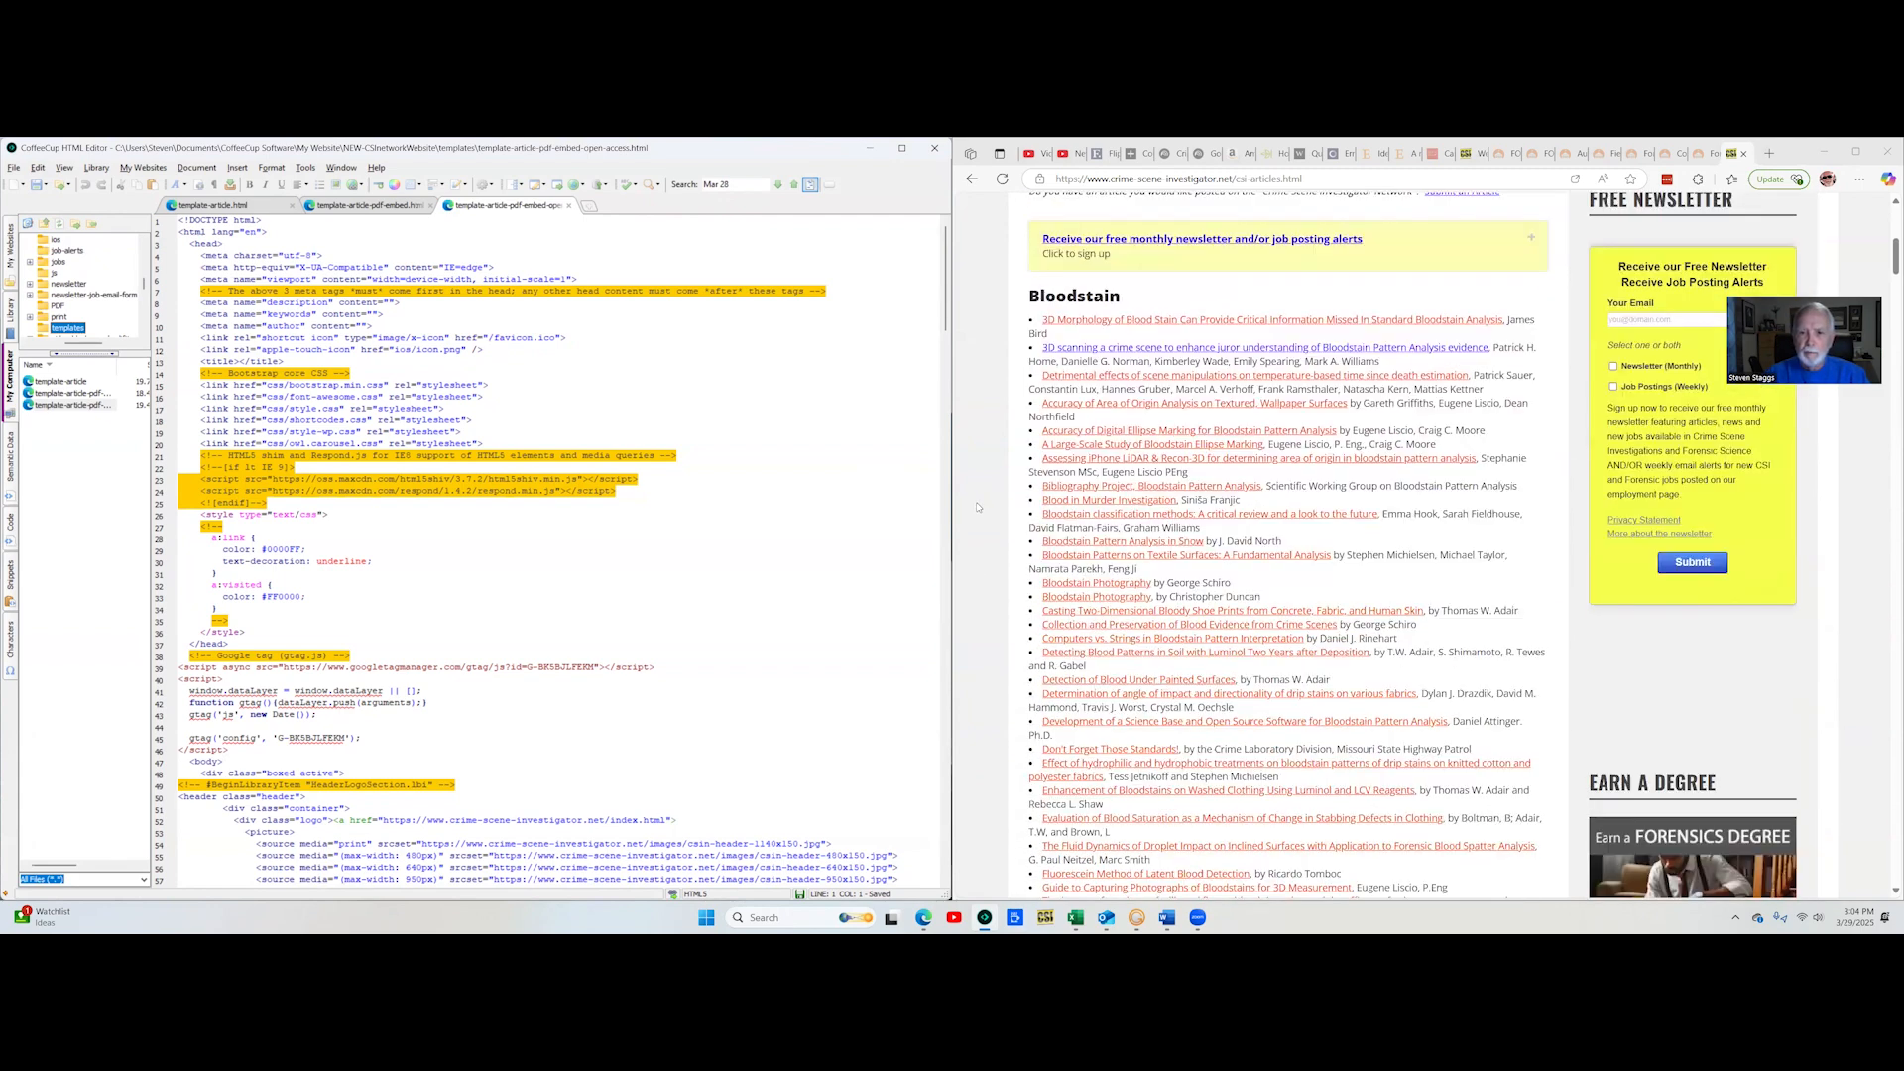
{"action": "scroll", "coordinate": [977, 507], "scroll_direction": "up", "scroll_amount": 3}
{"action": "scroll", "coordinate": [976, 507], "scroll_direction": "up", "scroll_amount": 1}
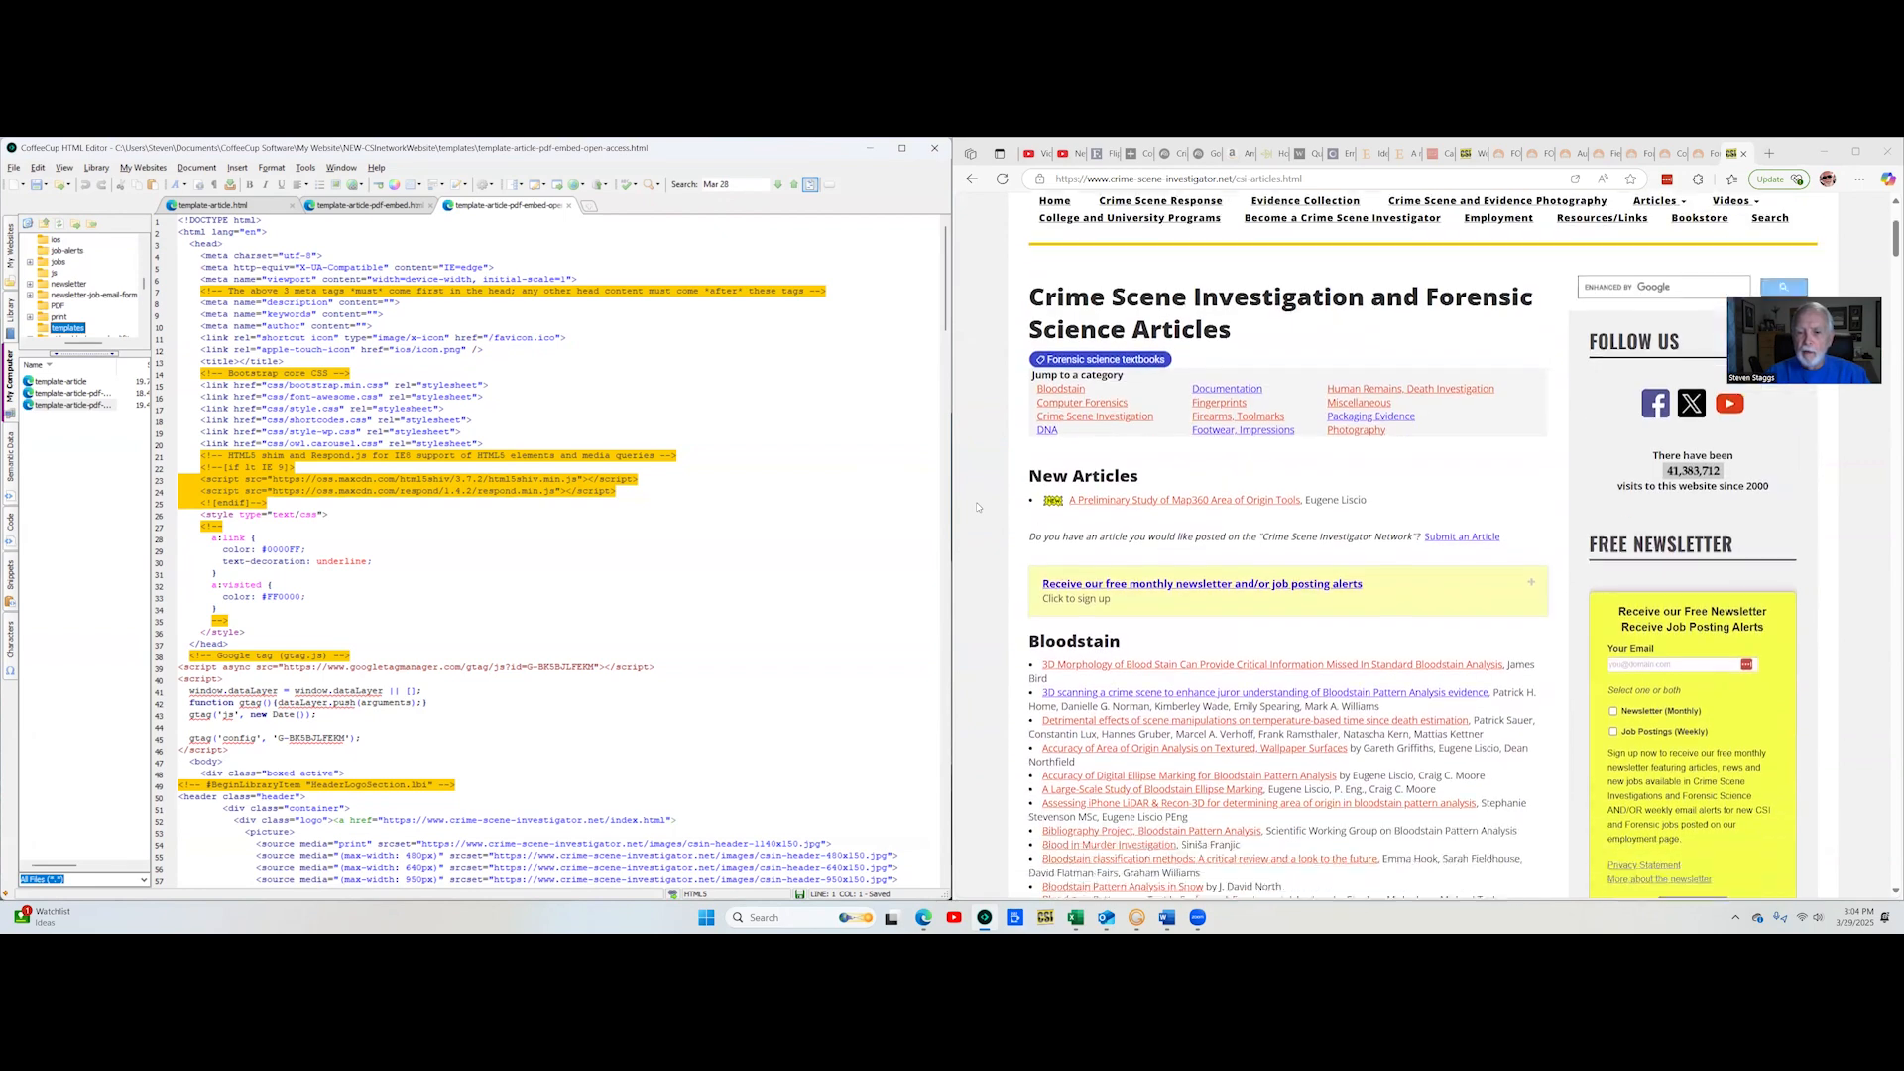
{"action": "scroll", "coordinate": [977, 507], "scroll_direction": "down", "scroll_amount": 1}
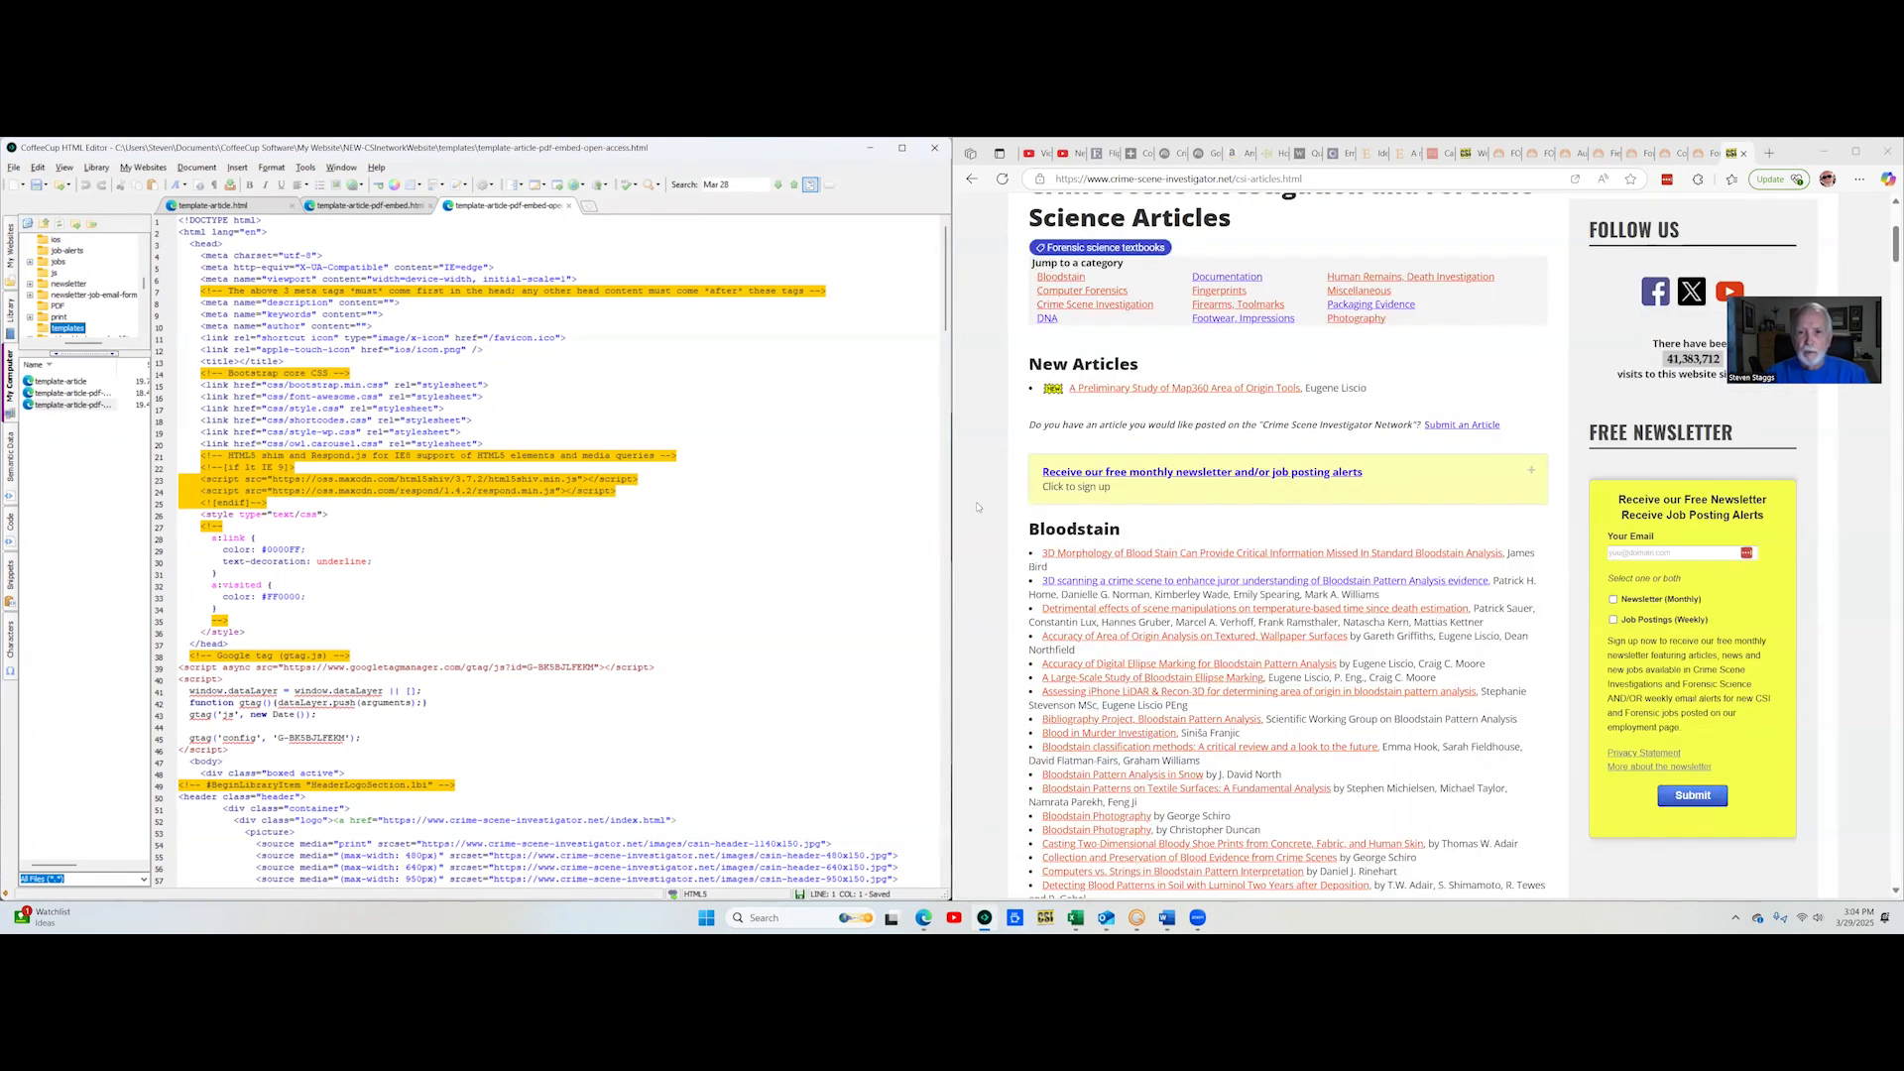
{"action": "scroll", "coordinate": [1278, 427], "scroll_direction": "up", "scroll_amount": 3}
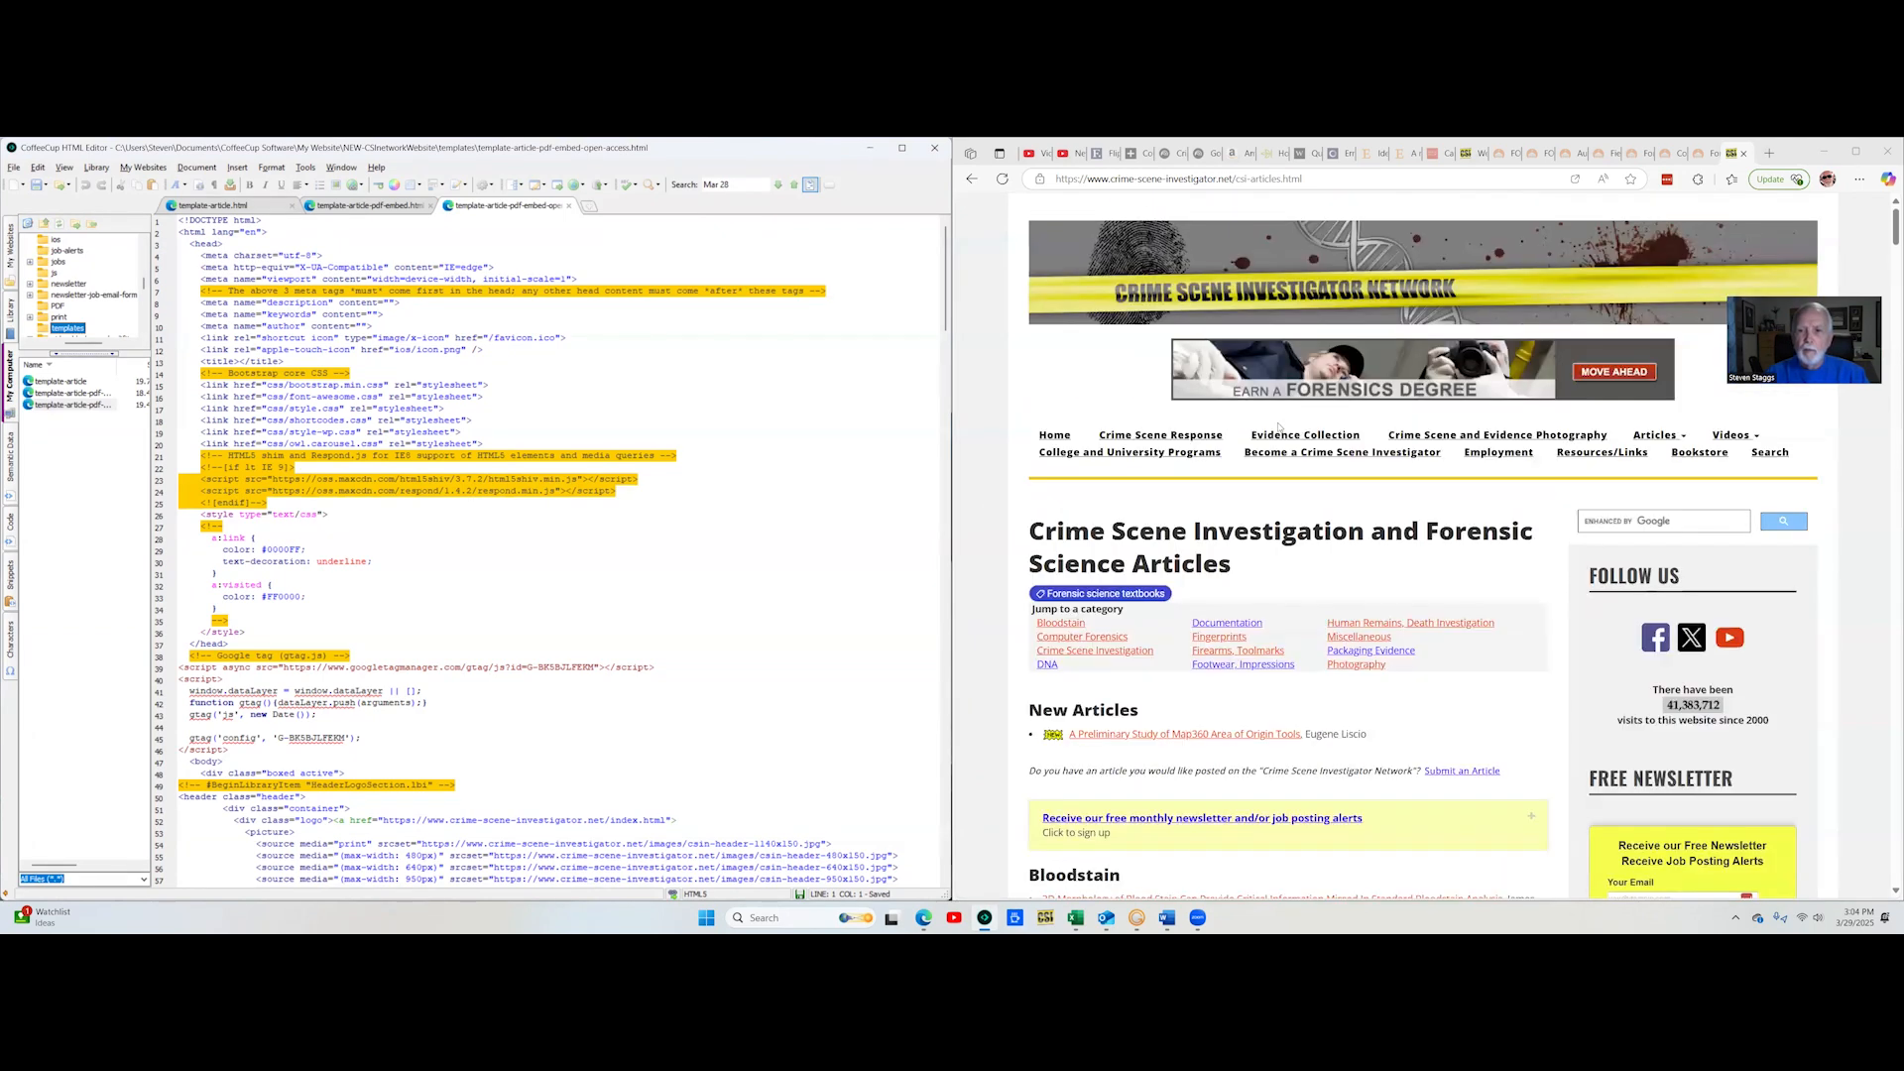
Open the Crime Scene Response page and look through its guidelines, procedures, videos and articles
{"action": "left_click", "coordinate": [1170, 435]}
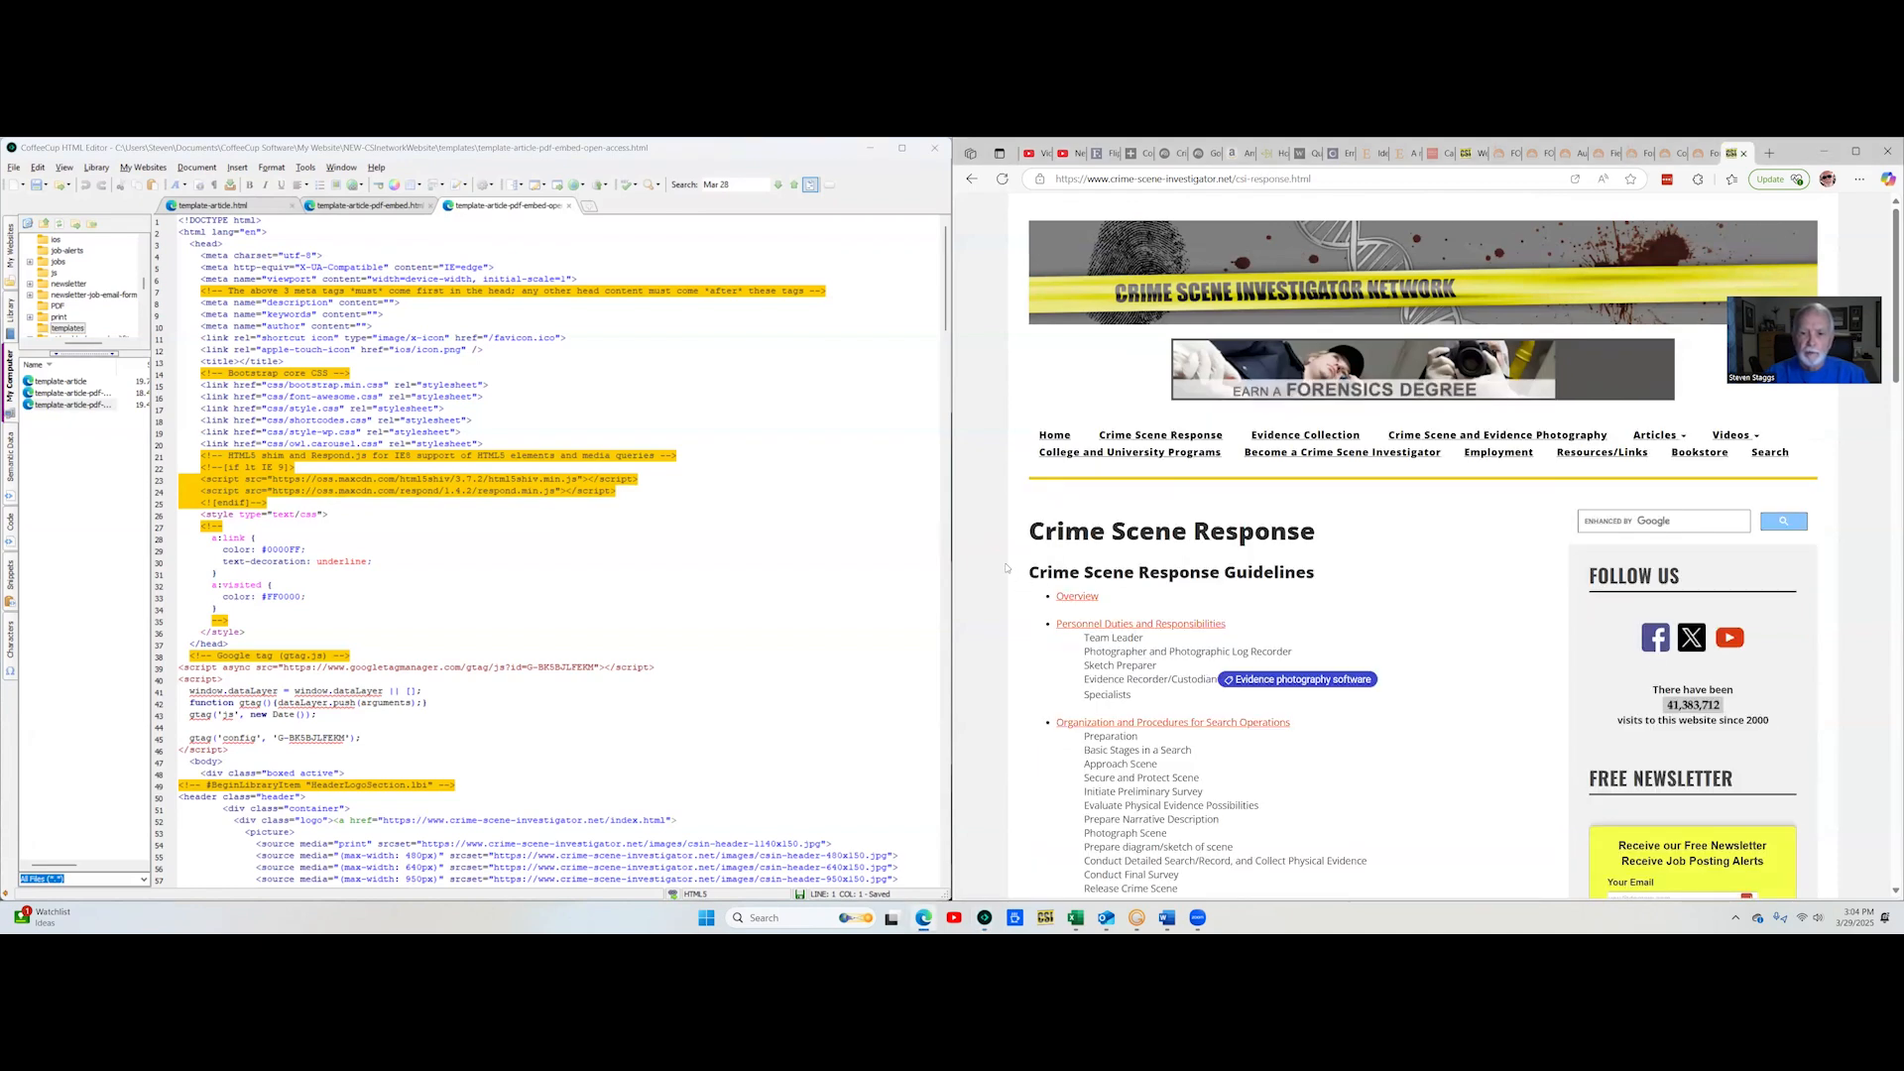
{"action": "scroll", "coordinate": [1003, 567], "scroll_direction": "down", "scroll_amount": 2}
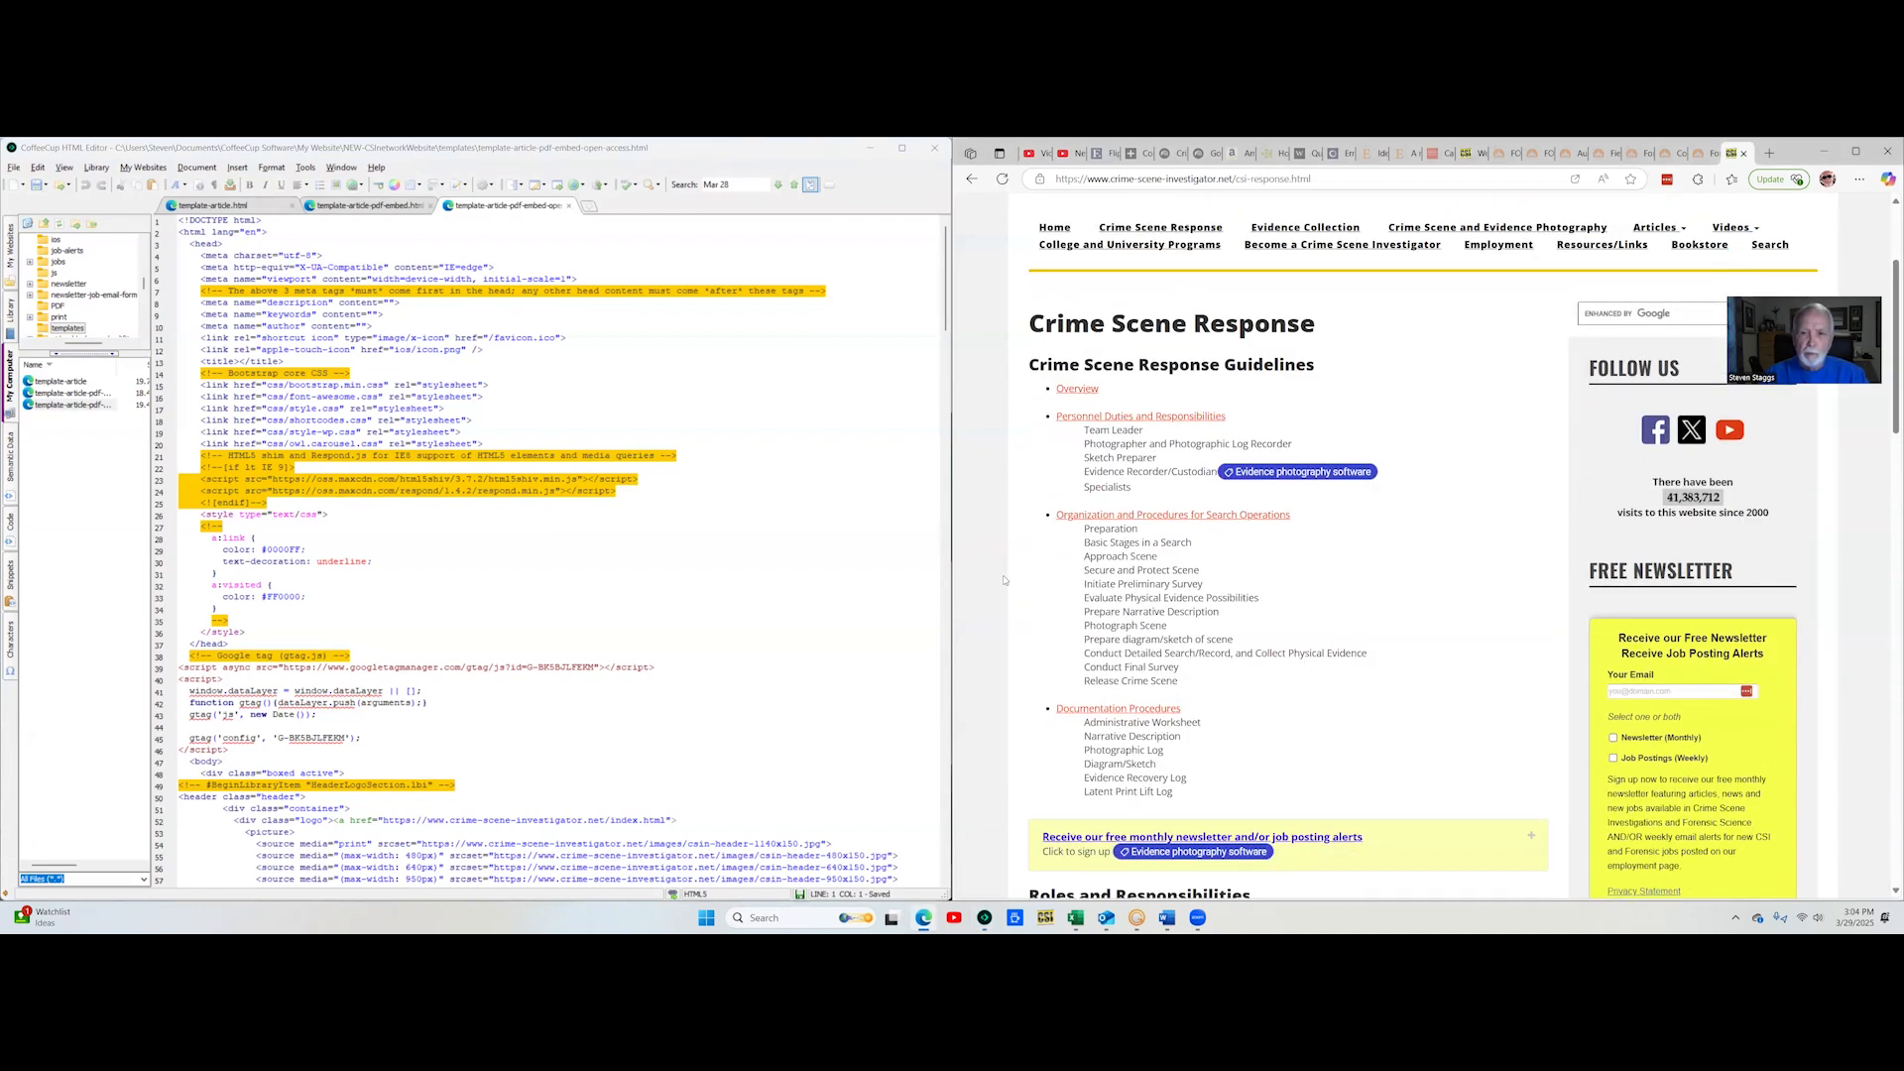
{"action": "scroll", "coordinate": [1002, 580], "scroll_direction": "down", "scroll_amount": 8}
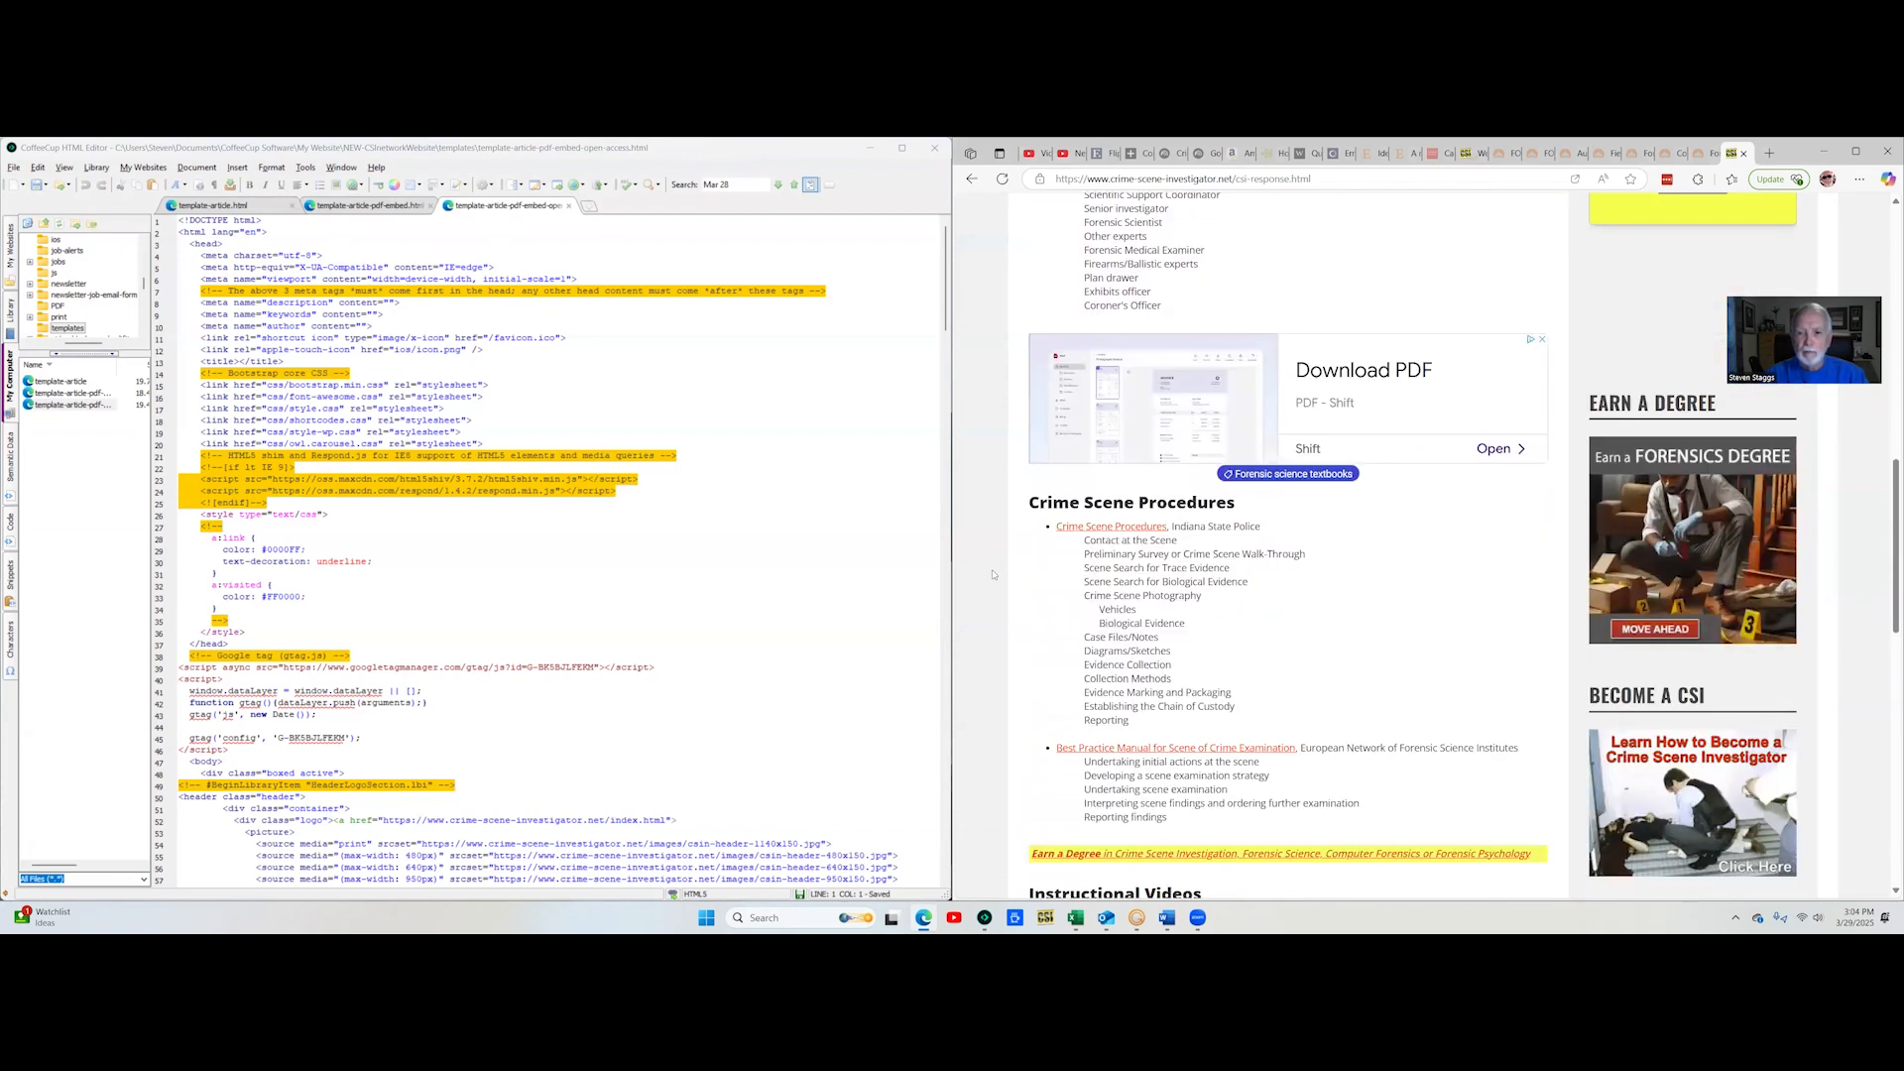
{"action": "scroll", "coordinate": [993, 574], "scroll_direction": "down", "scroll_amount": 2}
{"action": "scroll", "coordinate": [993, 574], "scroll_direction": "down", "scroll_amount": 3}
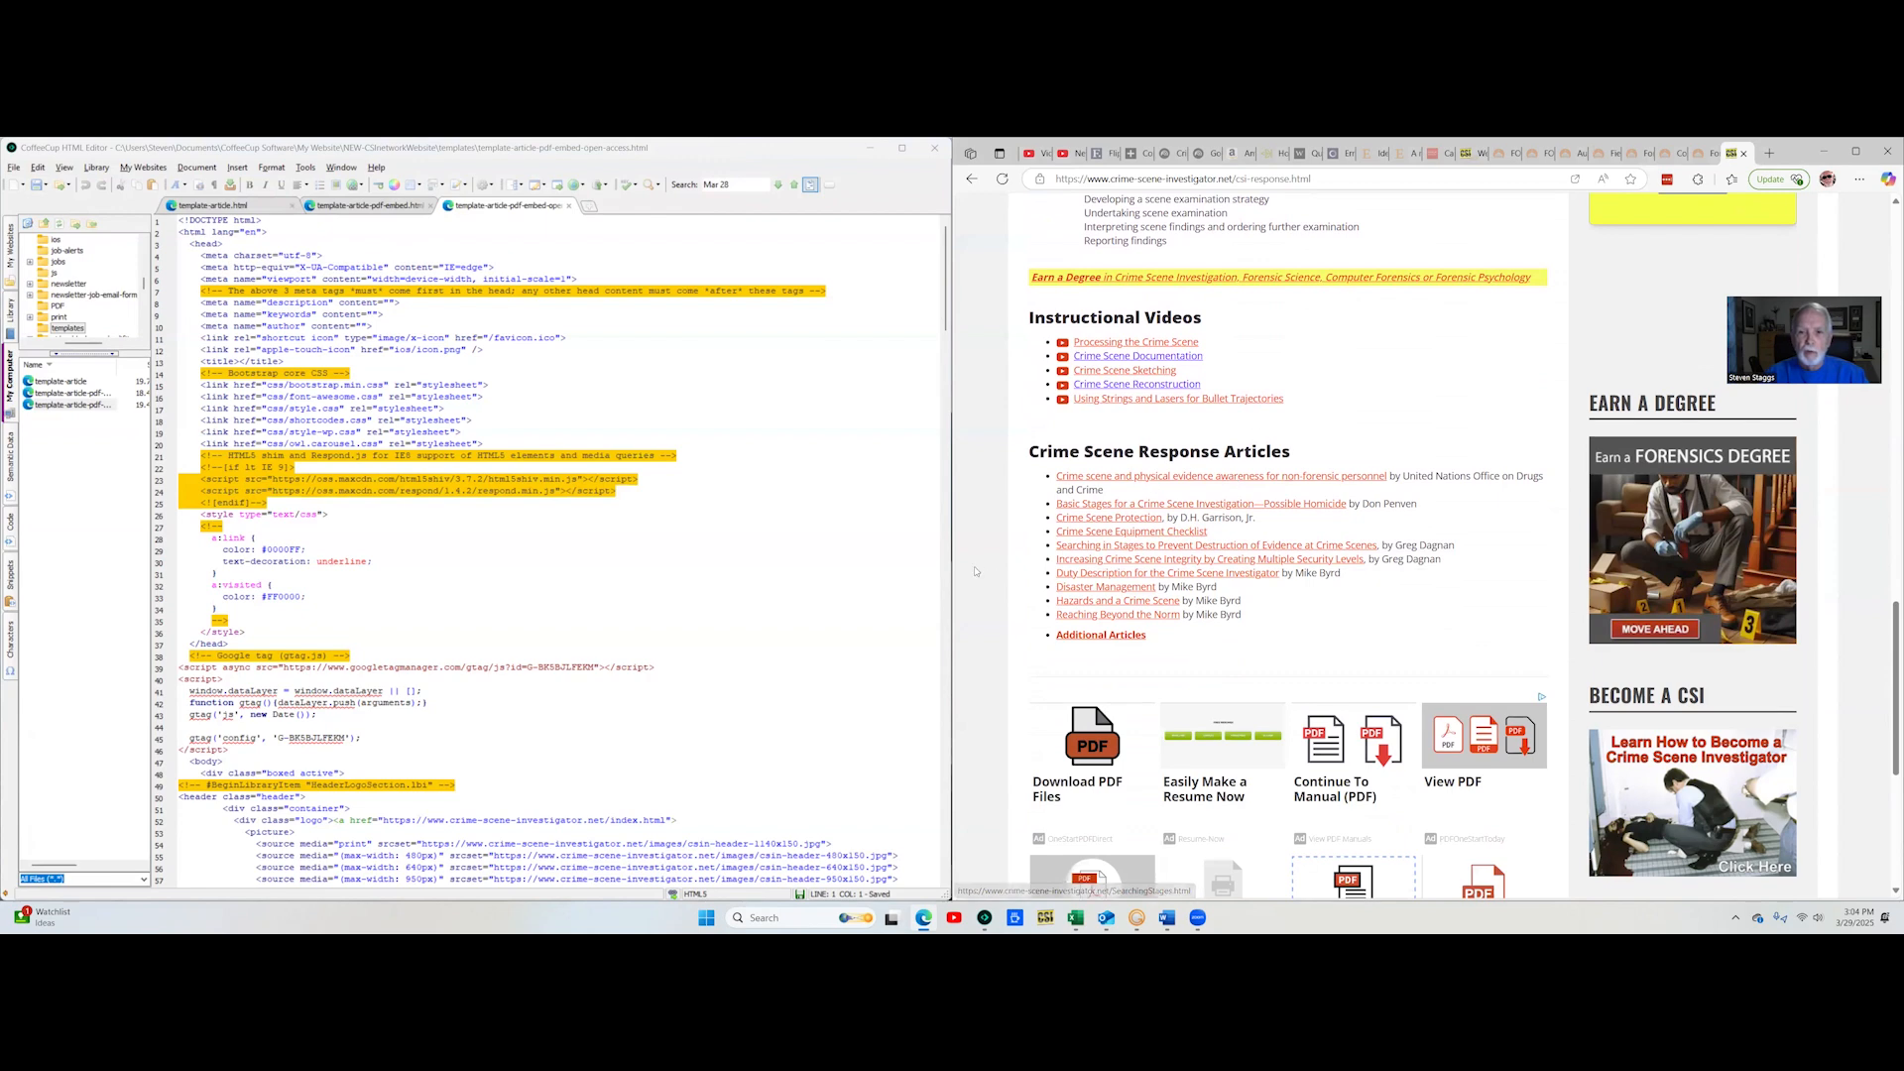
{"action": "scroll", "coordinate": [989, 548], "scroll_direction": "up", "scroll_amount": 8}
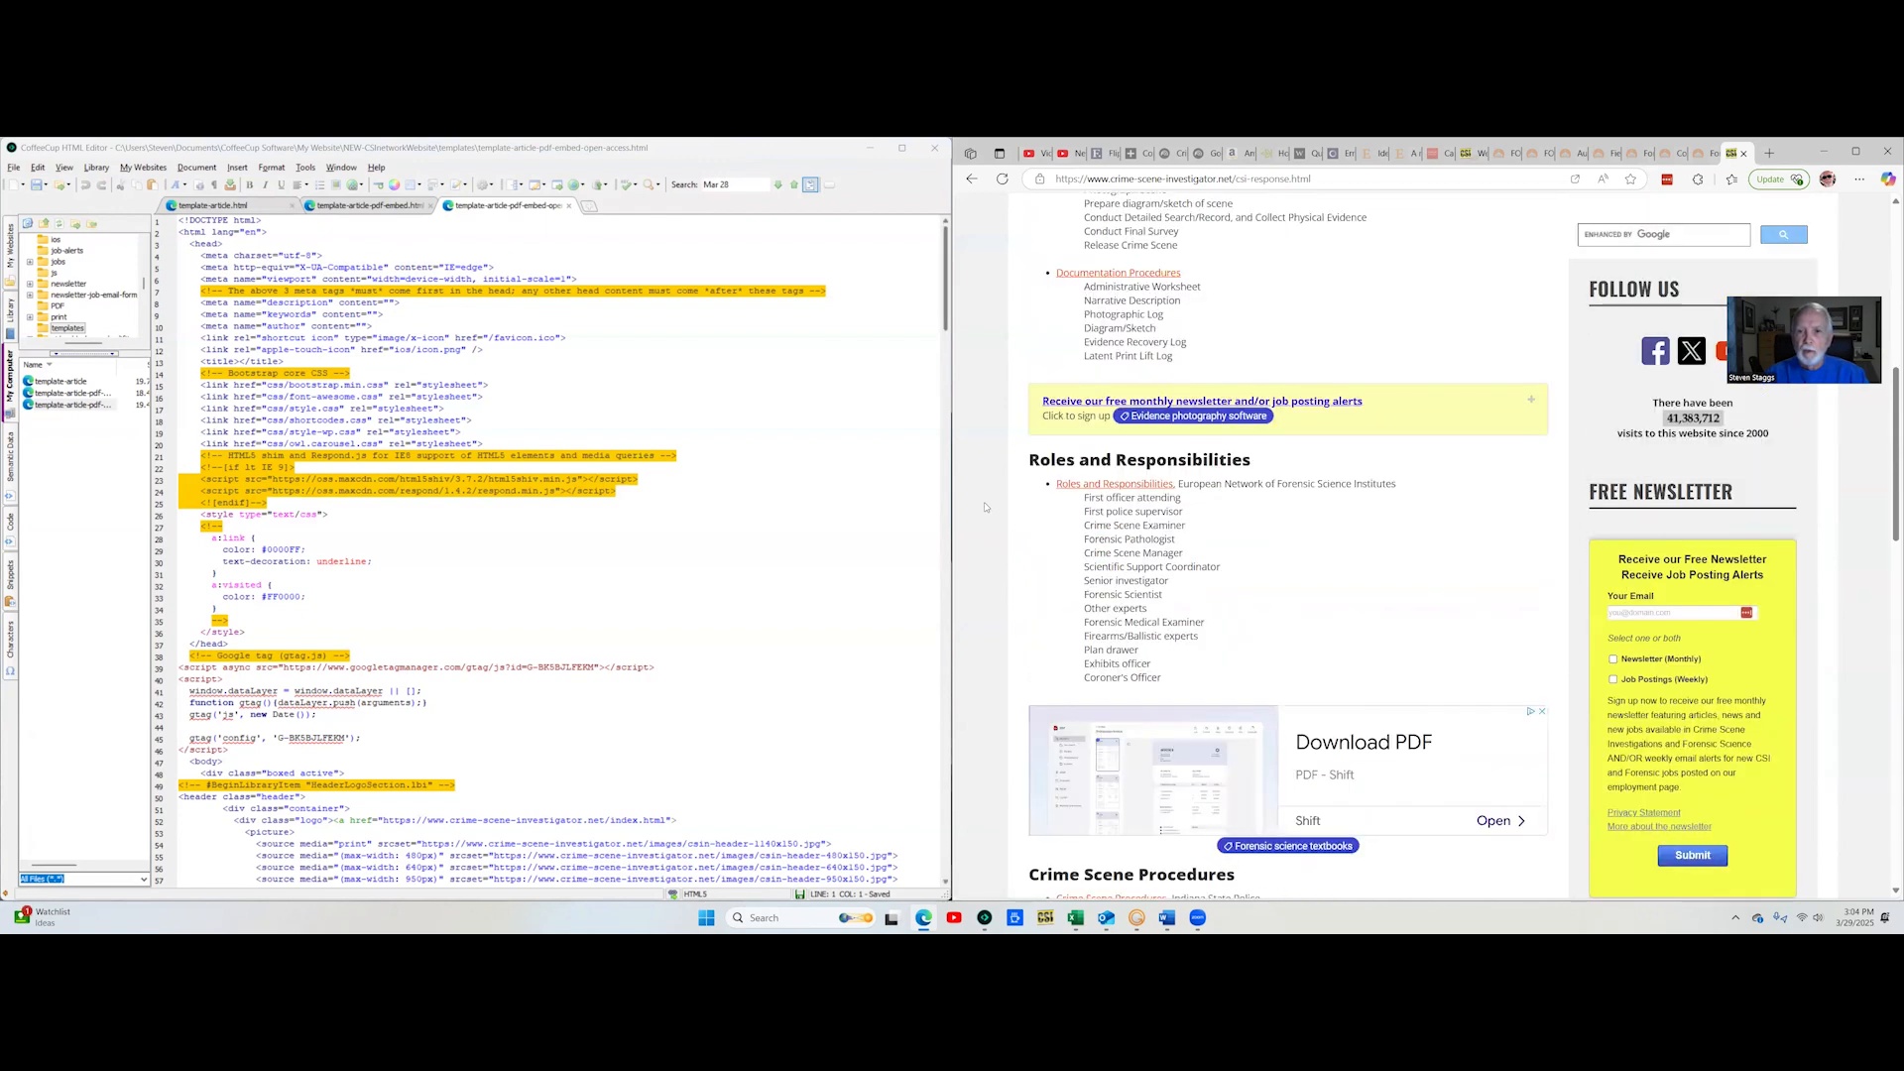
{"action": "scroll", "coordinate": [1359, 445], "scroll_direction": "up", "scroll_amount": 5}
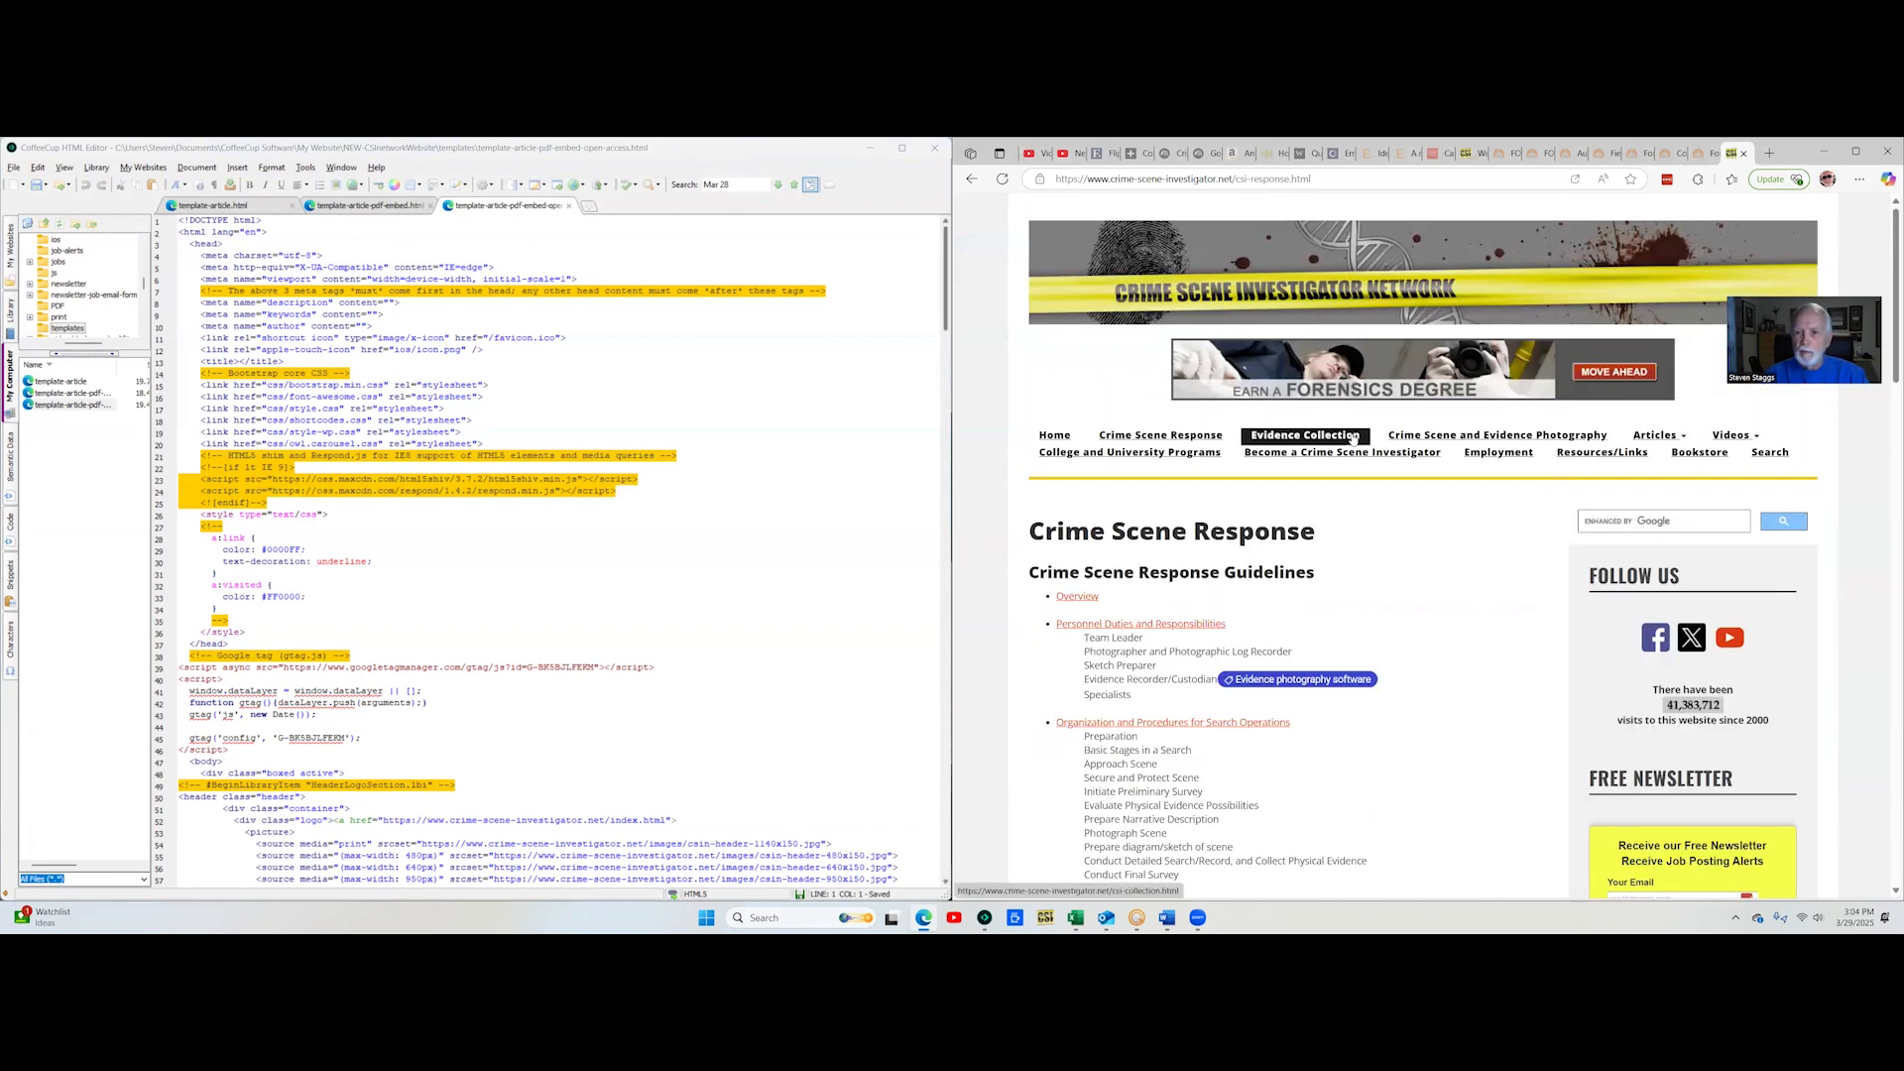
View the site's Evidence Collection page and its Crime Scene and Evidence Photography page
{"action": "left_click", "coordinate": [1353, 439]}
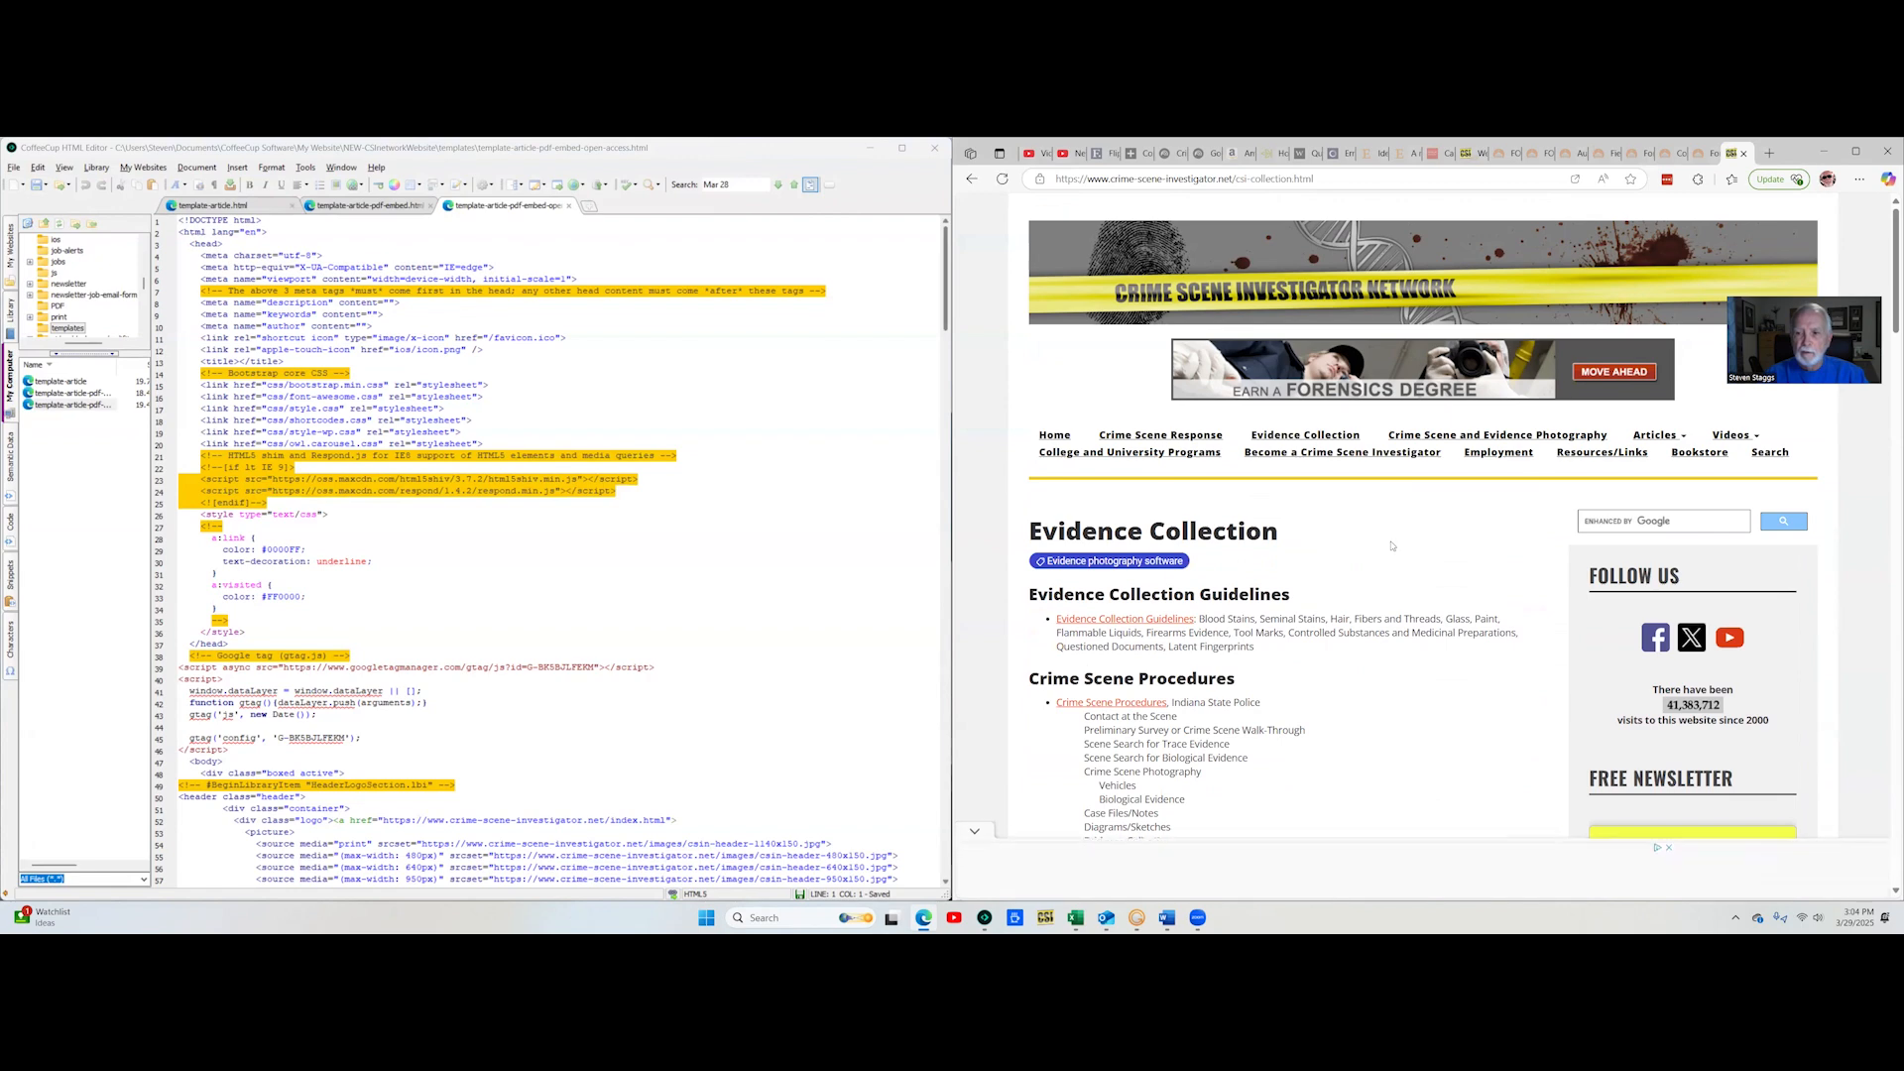
{"action": "left_click", "coordinate": [1477, 438]}
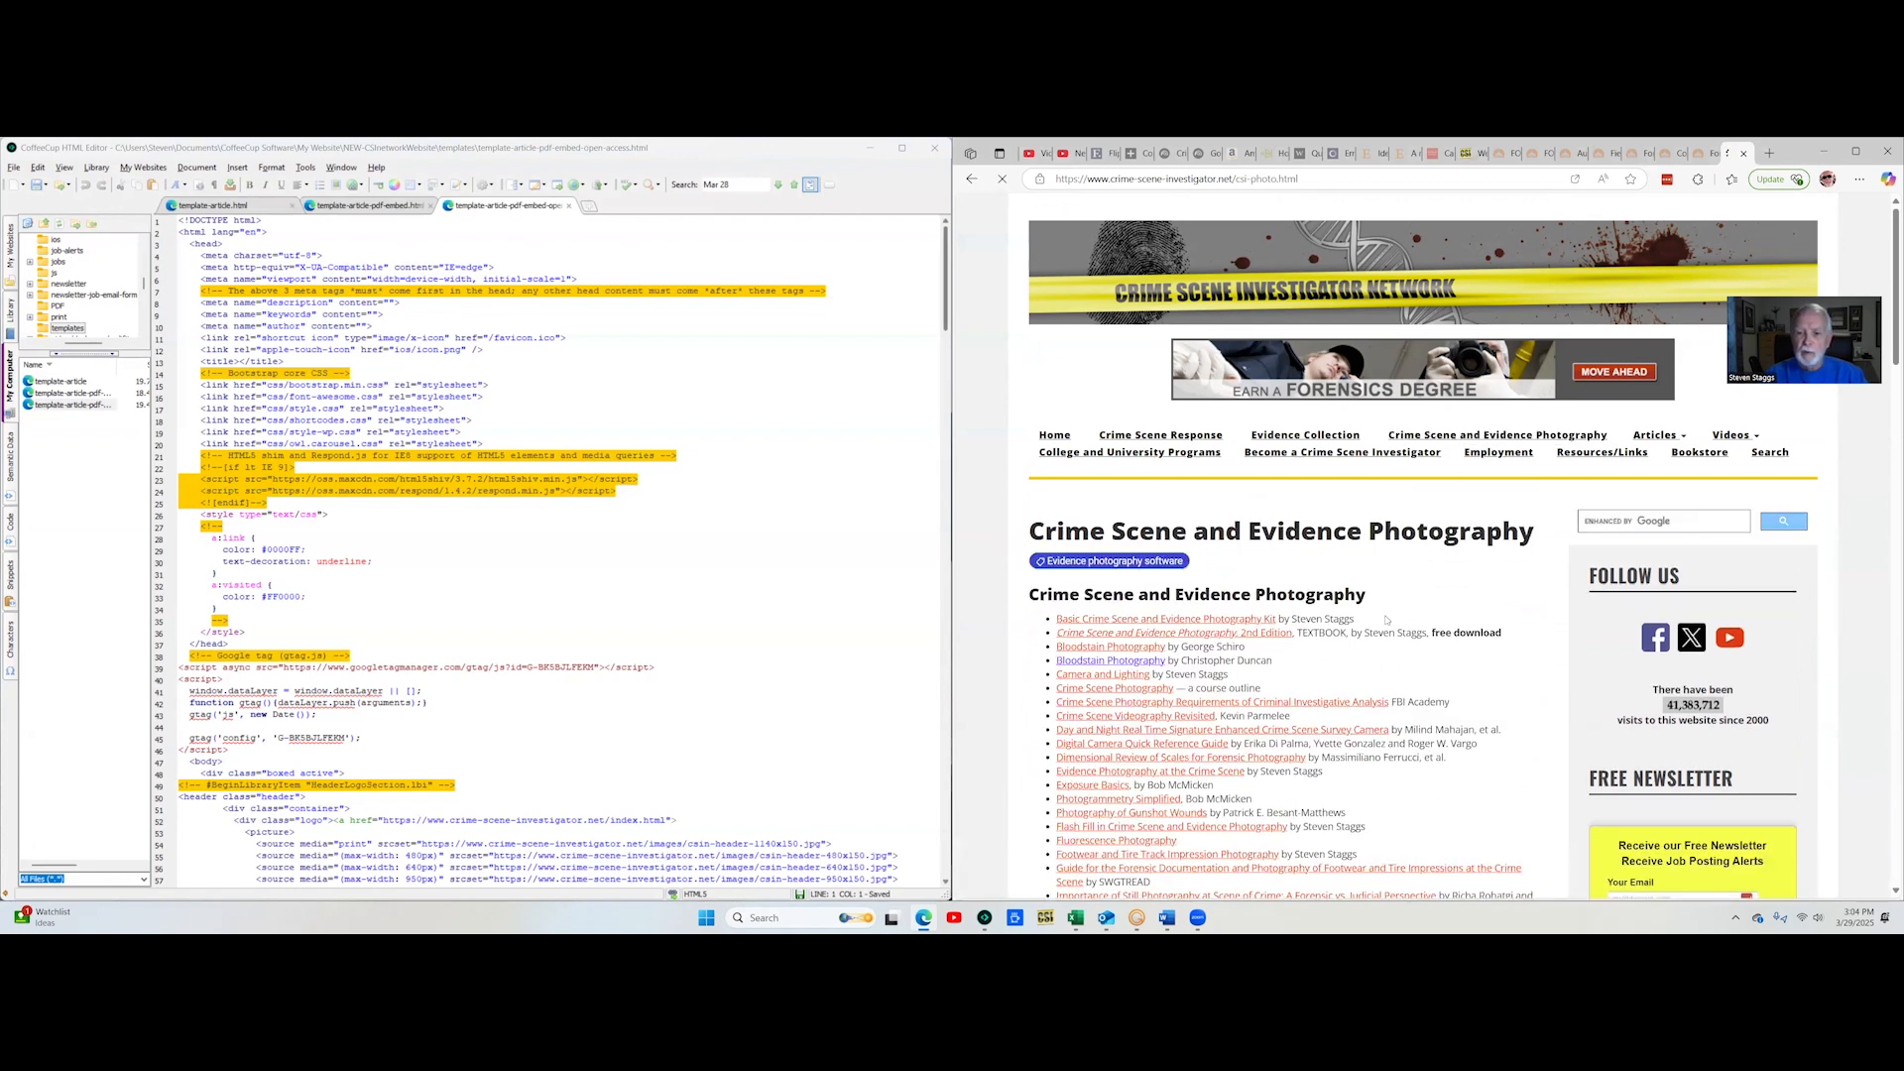
Return to the site's articles page and review its category links, New Articles section and Bloodstain list
{"action": "scroll", "coordinate": [1387, 620], "scroll_direction": "down", "scroll_amount": 2}
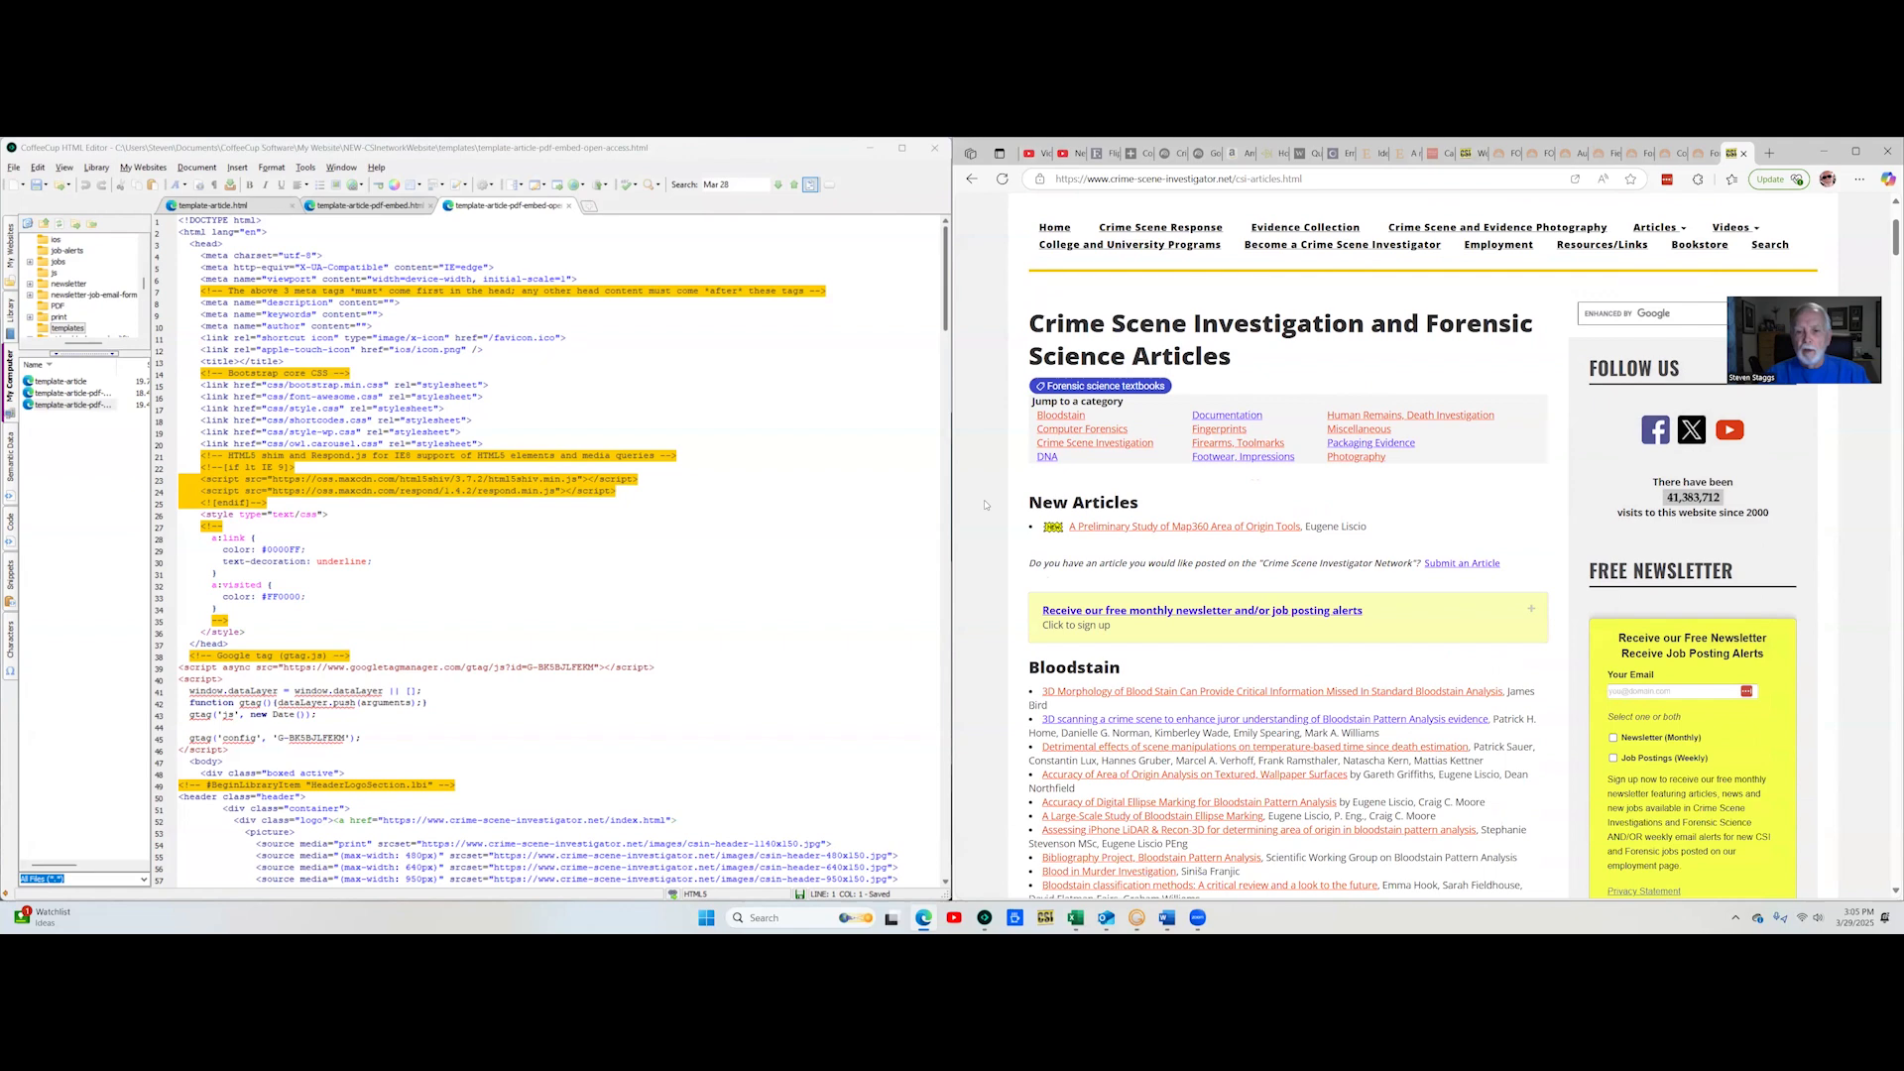
{"action": "scroll", "coordinate": [986, 505], "scroll_direction": "down", "scroll_amount": 3}
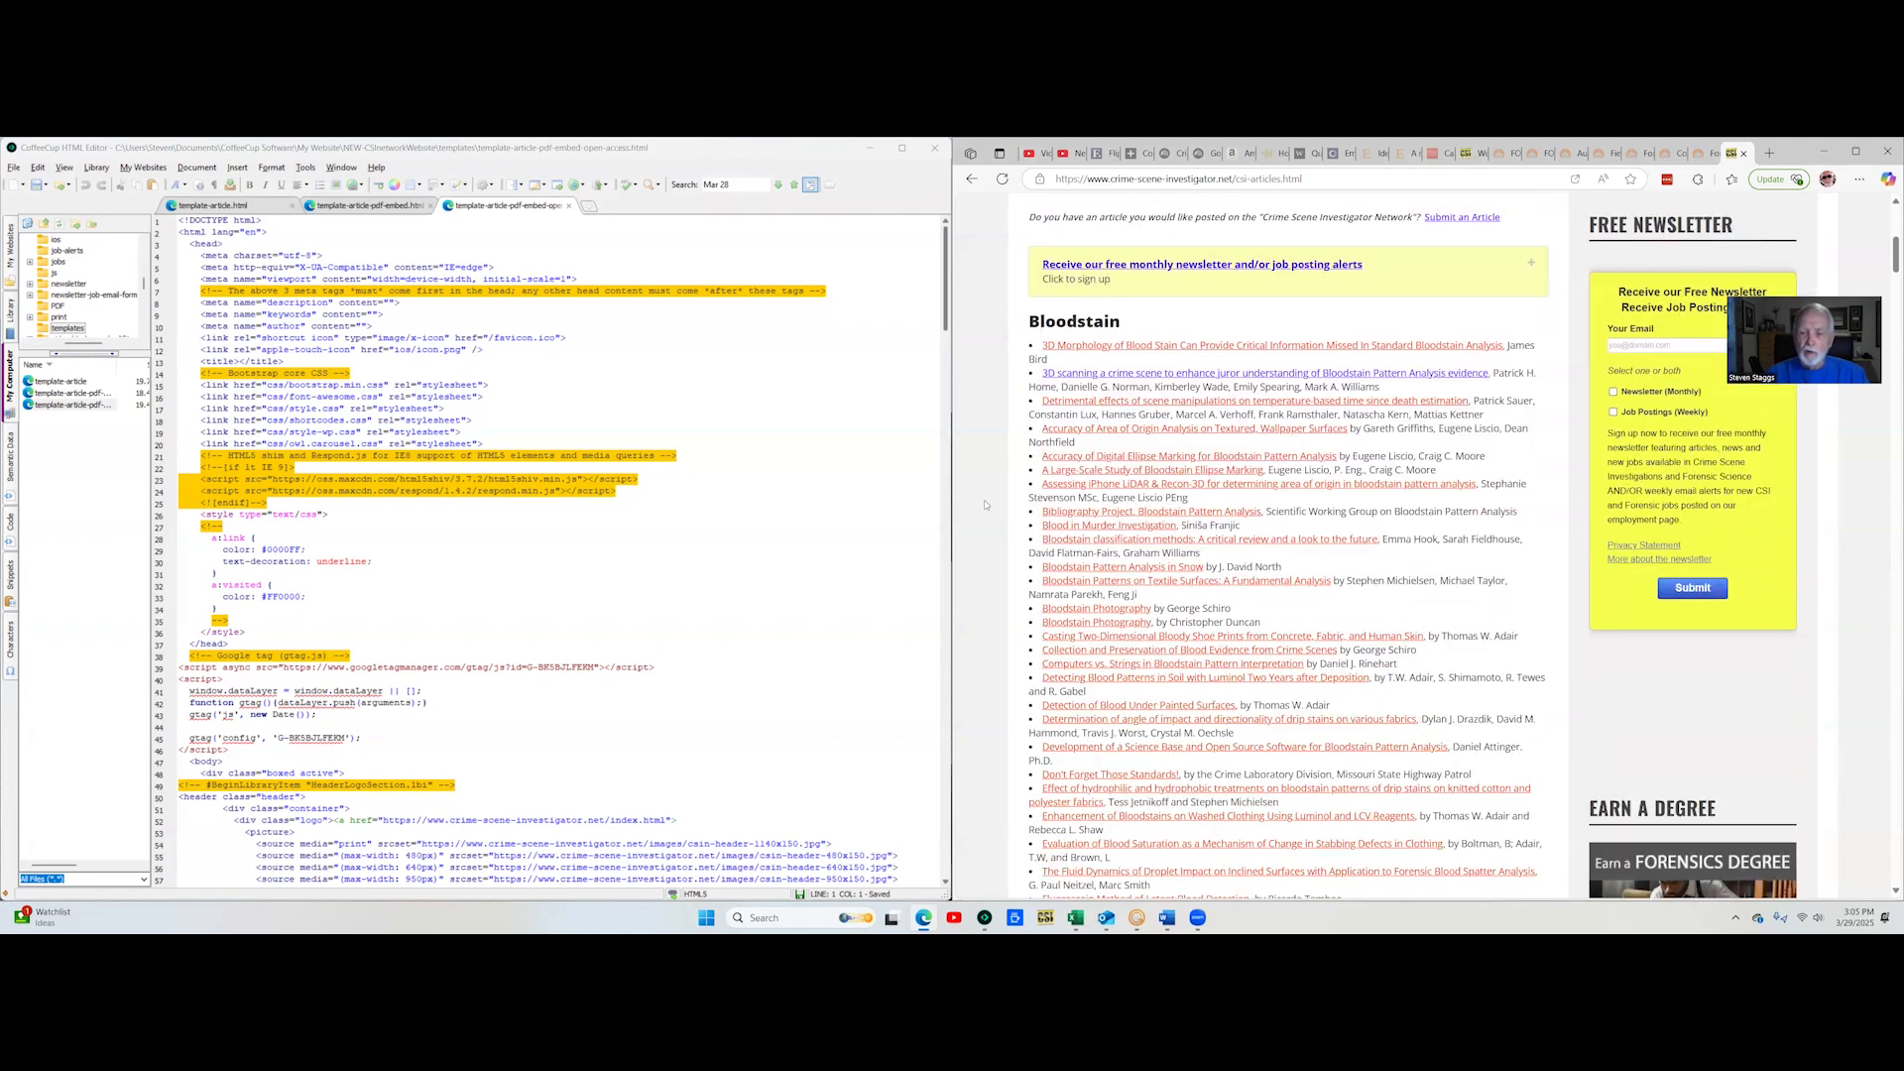
{"action": "scroll", "coordinate": [985, 505], "scroll_direction": "up", "scroll_amount": 2}
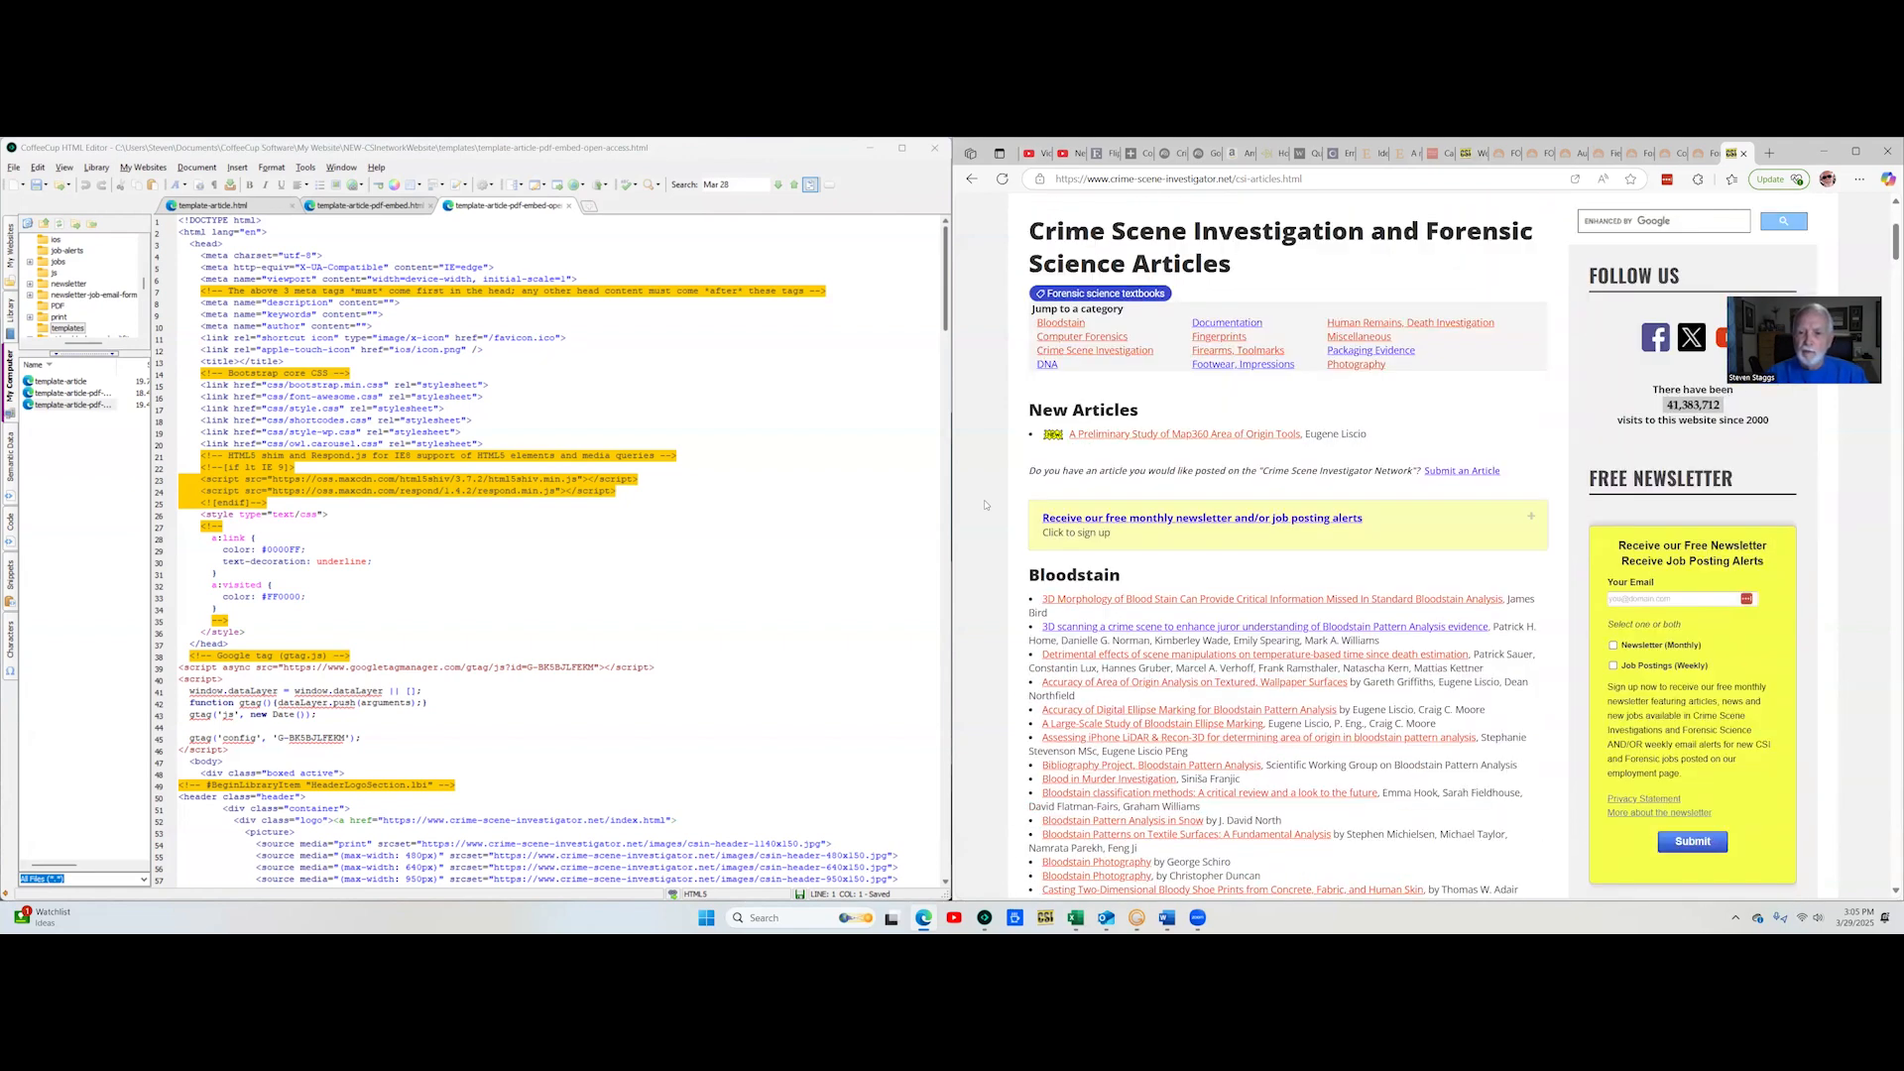
{"action": "scroll", "coordinate": [985, 504], "scroll_direction": "up", "scroll_amount": 1}
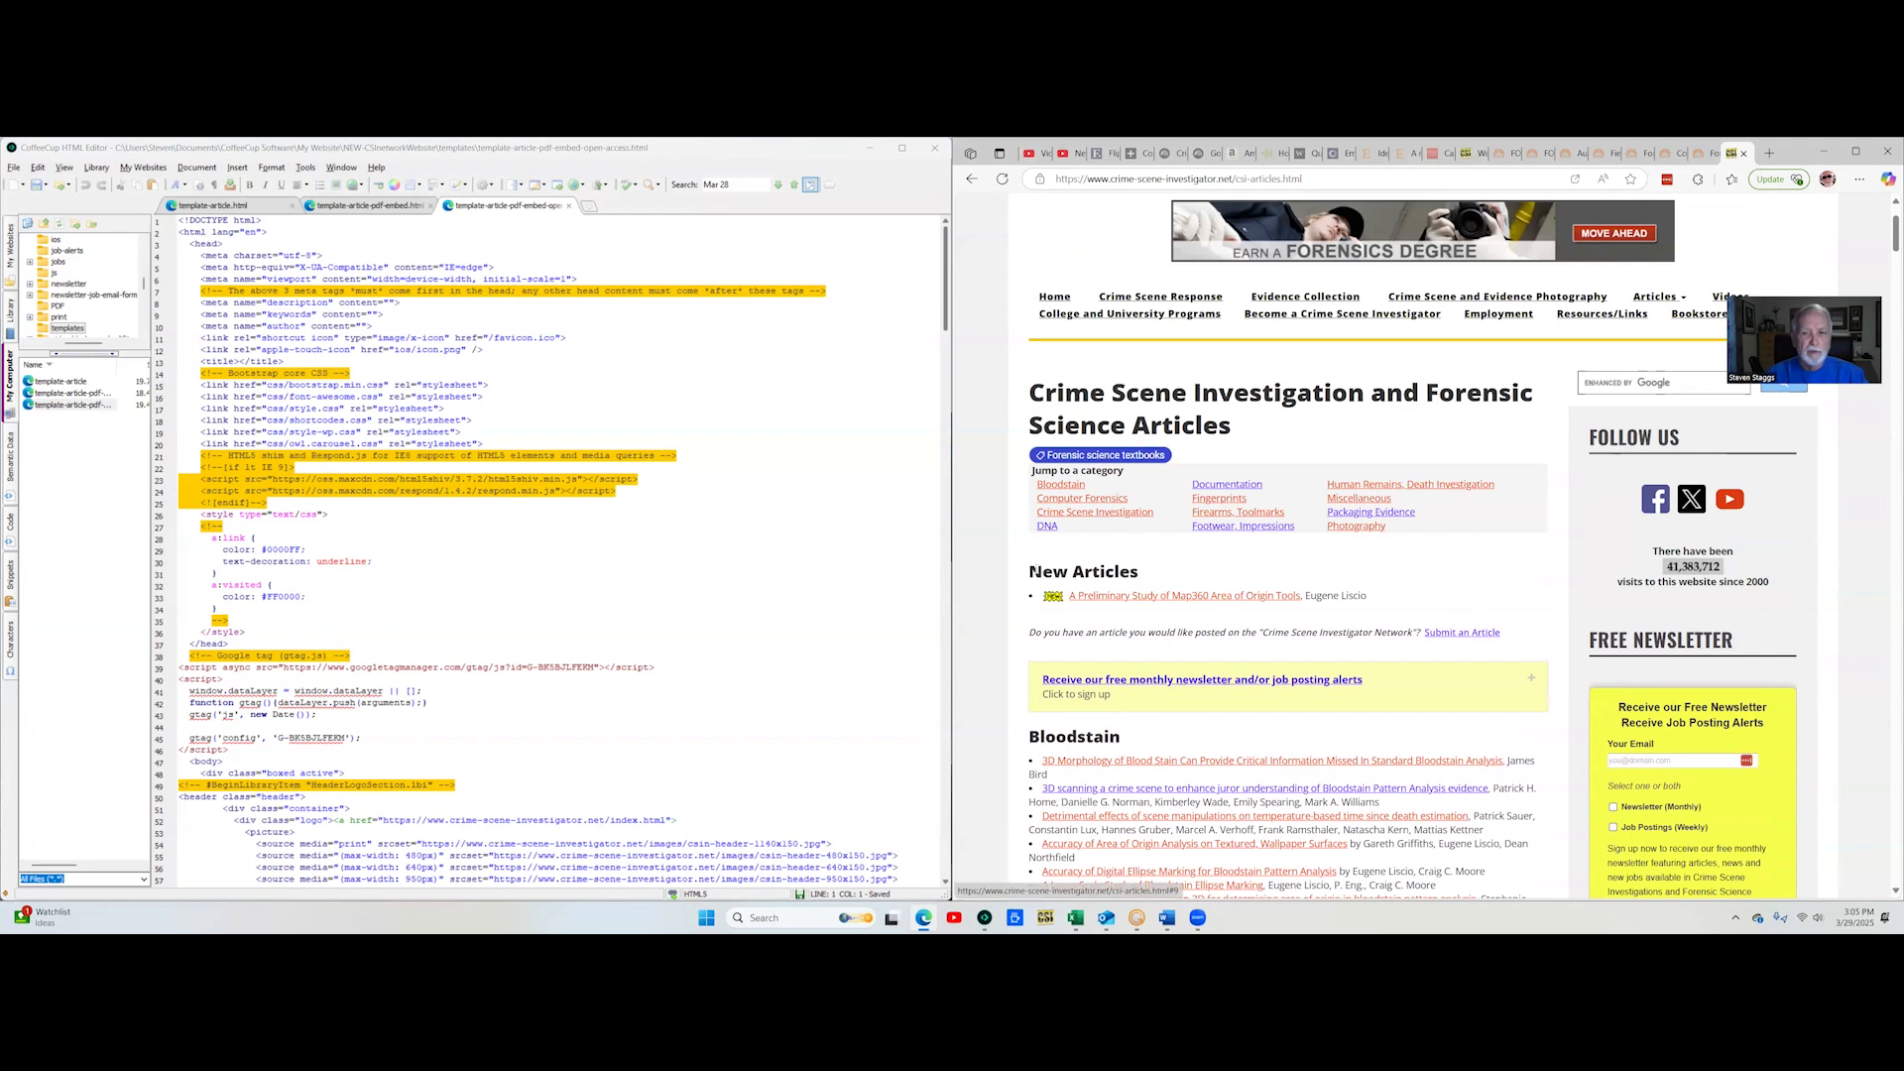
{"action": "scroll", "coordinate": [1002, 529], "scroll_direction": "down", "scroll_amount": 3}
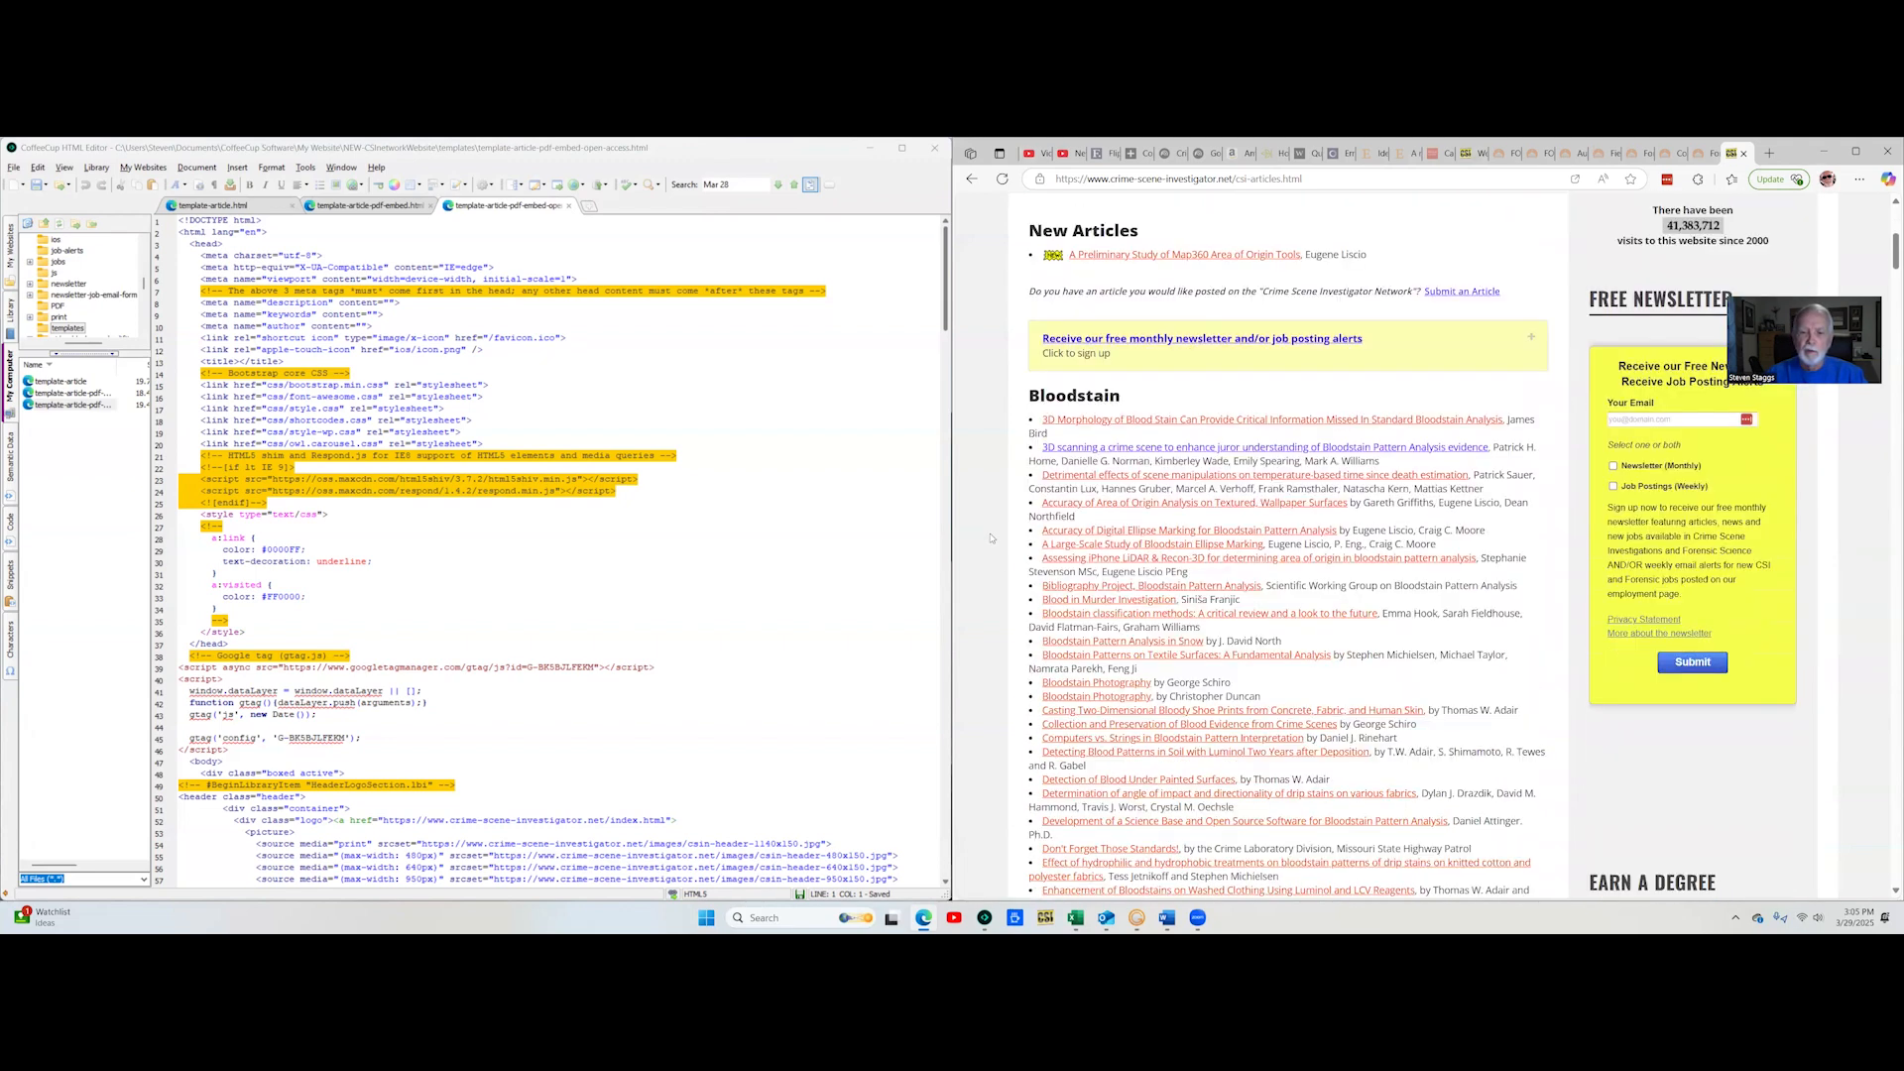
{"action": "scroll", "coordinate": [999, 533], "scroll_direction": "up", "scroll_amount": 3}
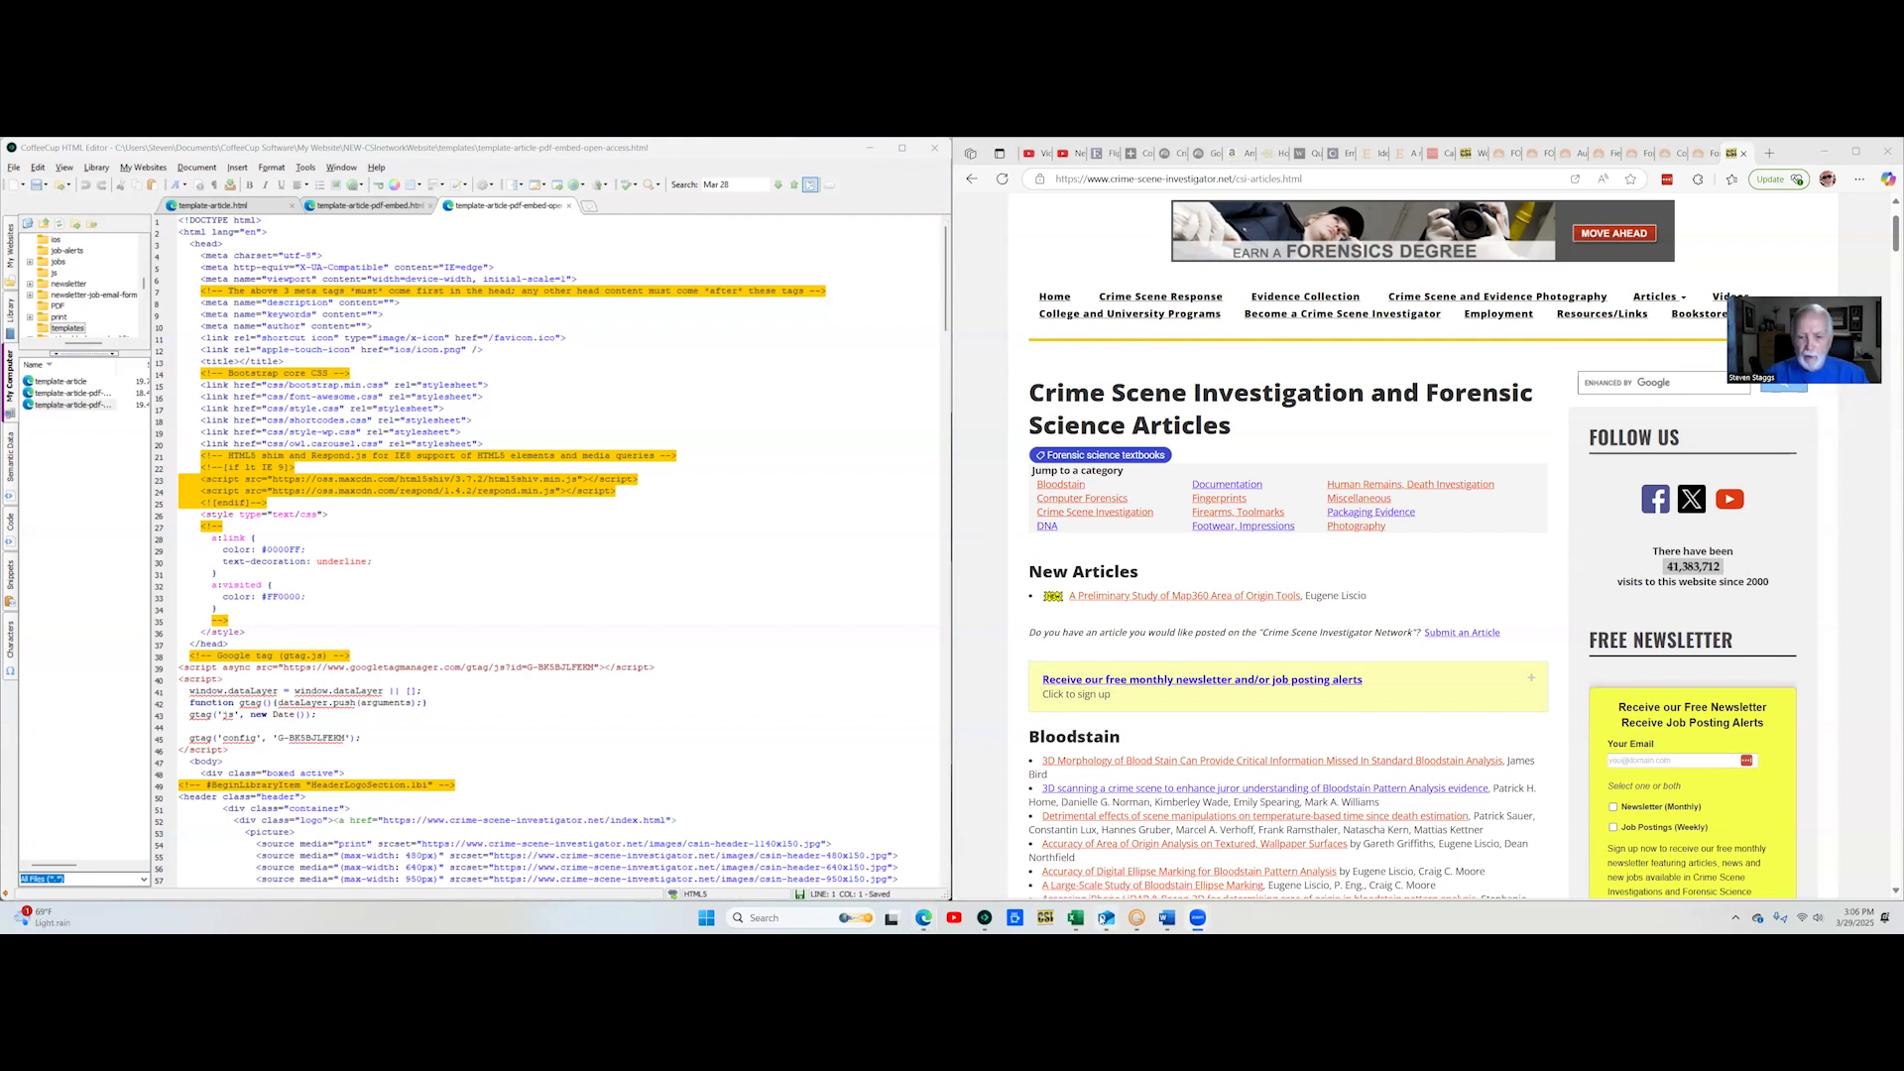
Switch to Outlook and read through the March 25, 2025 Forensic Library Links digest for candidate articles
{"action": "left_click", "coordinate": [1108, 919]}
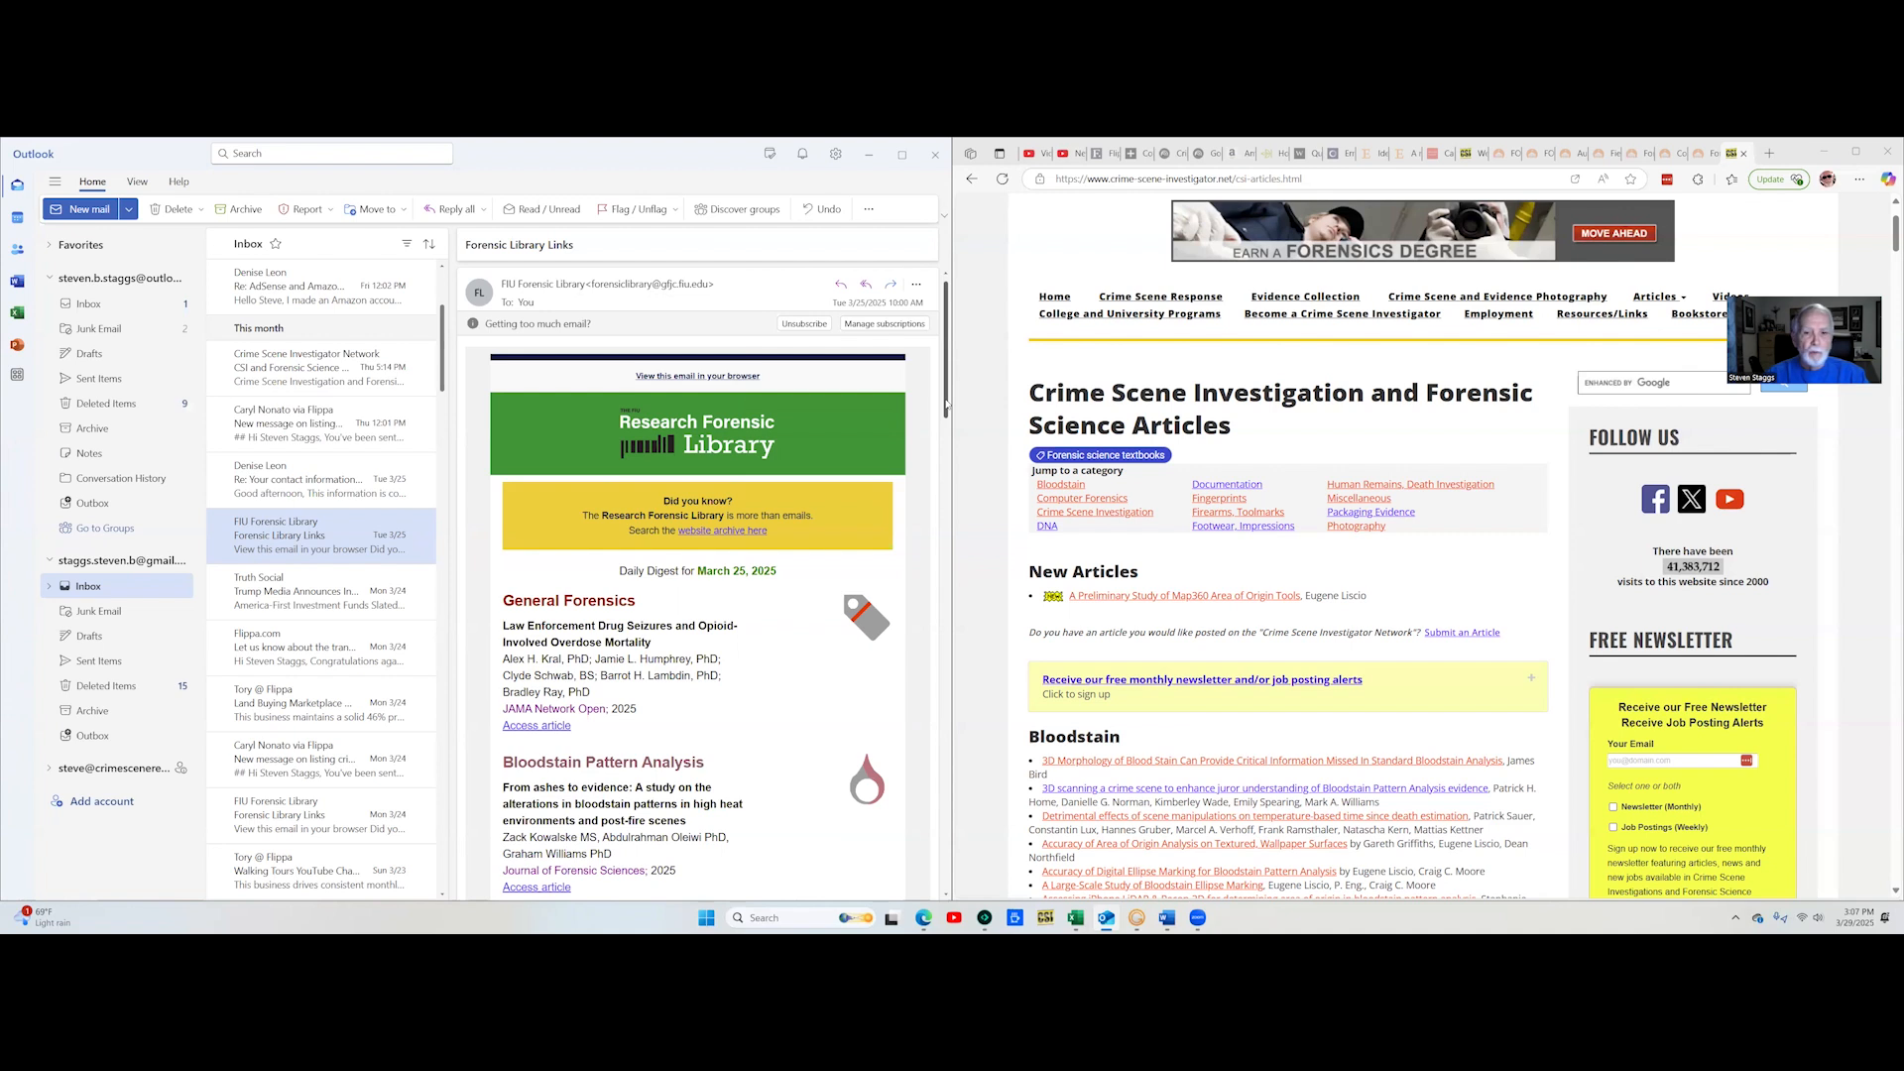
{"action": "scroll", "coordinate": [939, 463], "scroll_direction": "down", "scroll_amount": 3}
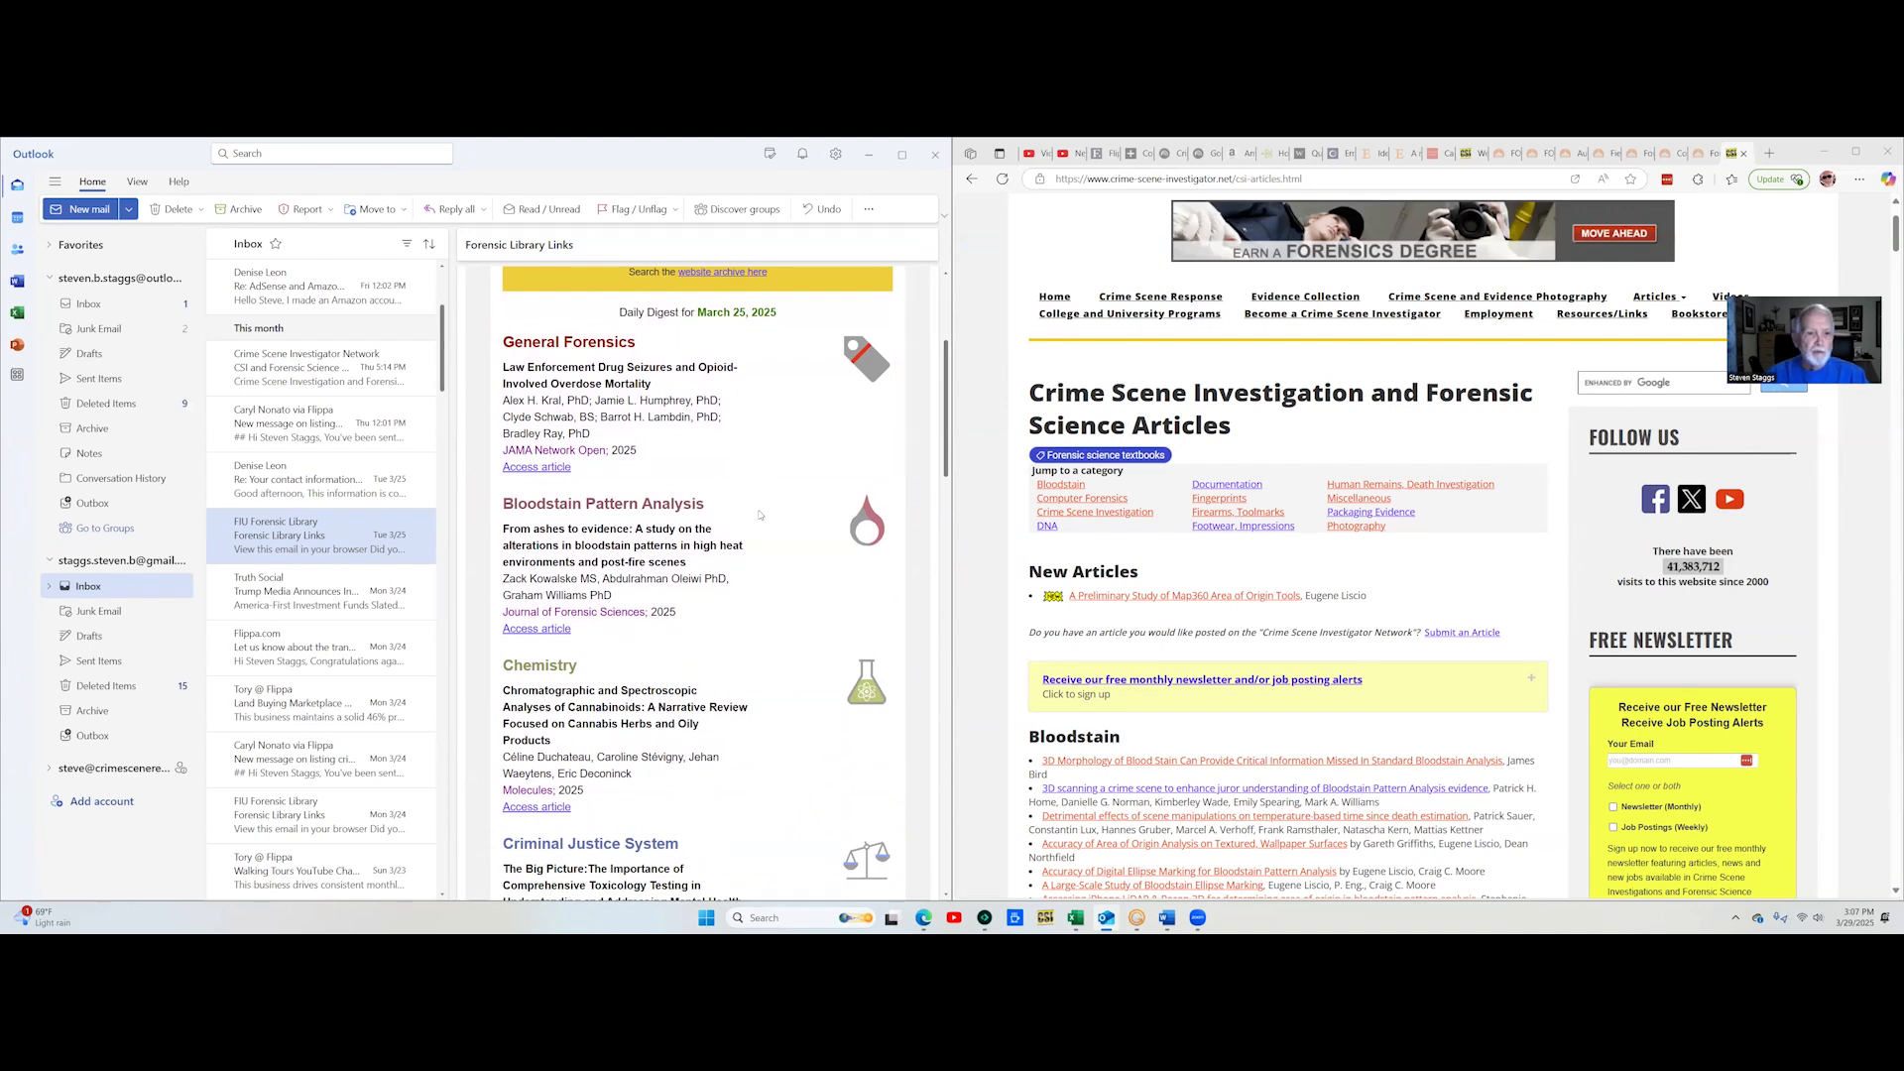
{"action": "scroll", "coordinate": [742, 584], "scroll_direction": "down", "scroll_amount": 4}
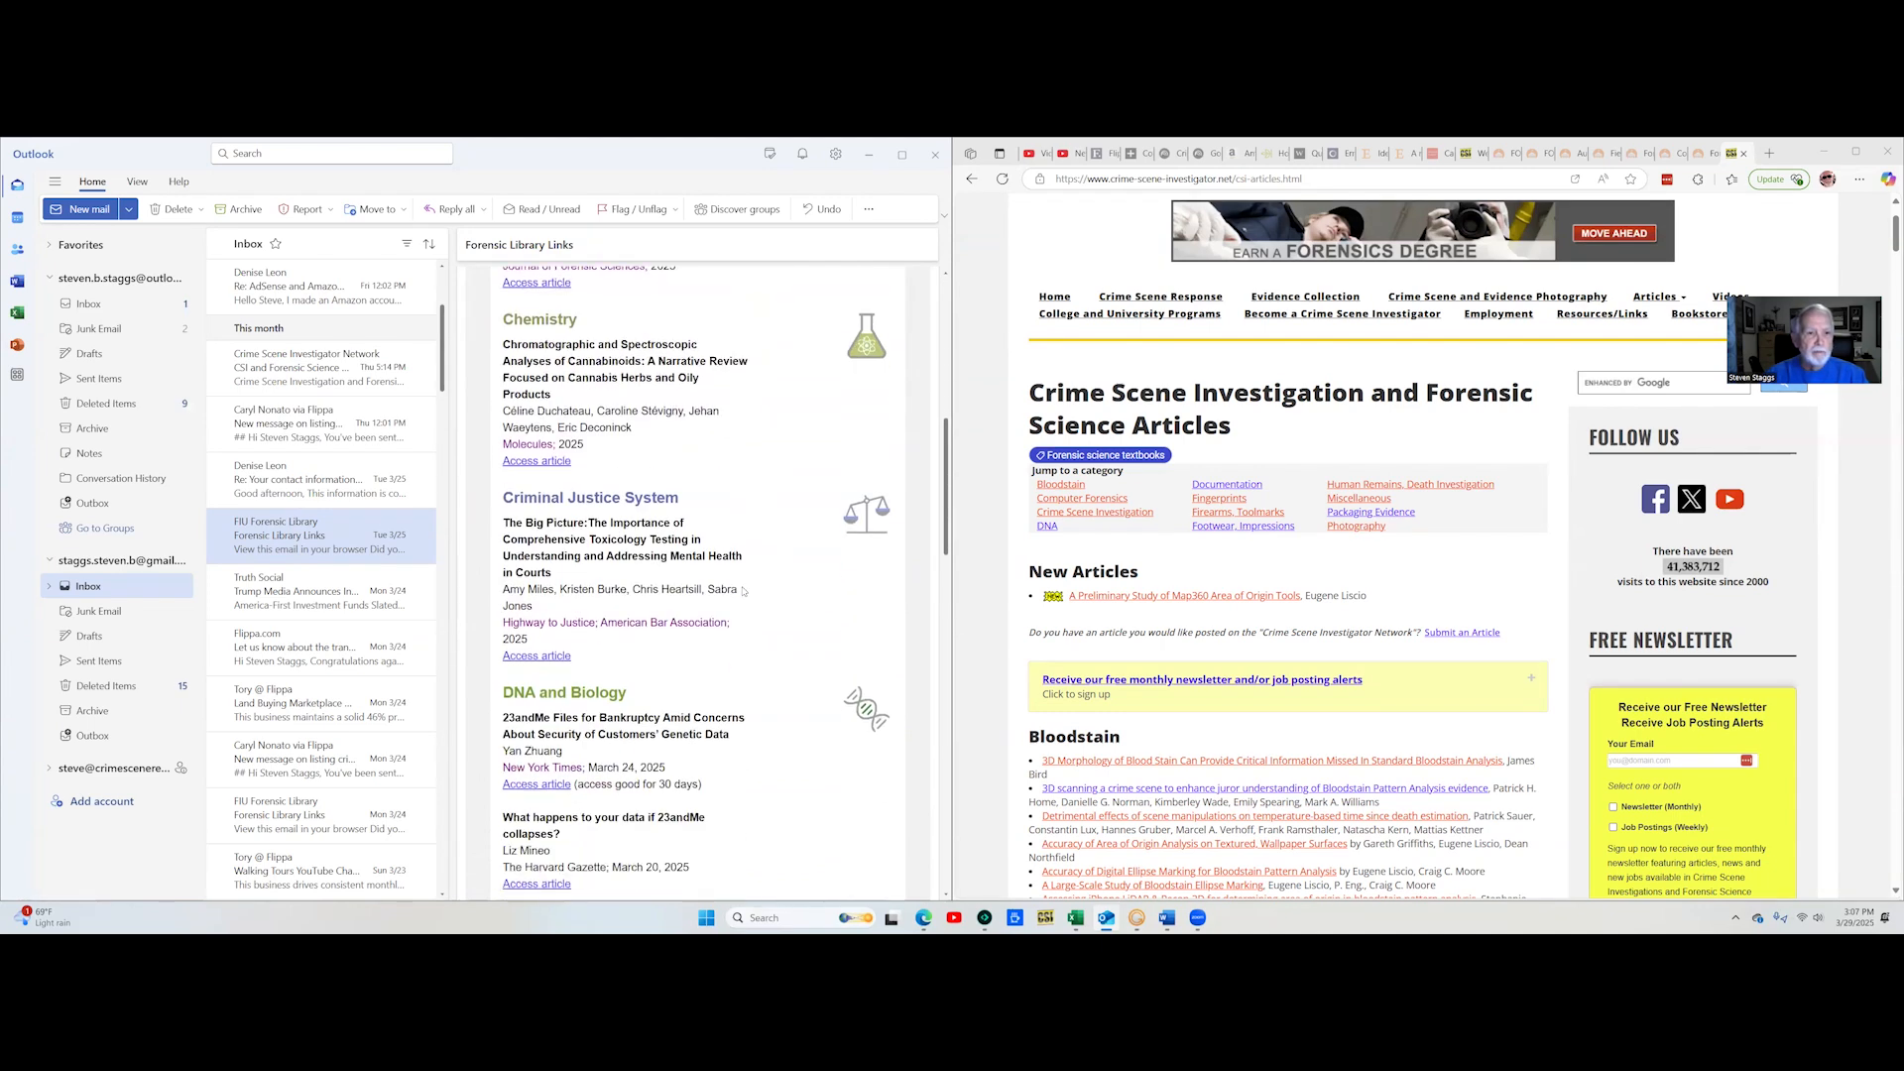
{"action": "scroll", "coordinate": [743, 585], "scroll_direction": "down", "scroll_amount": 5}
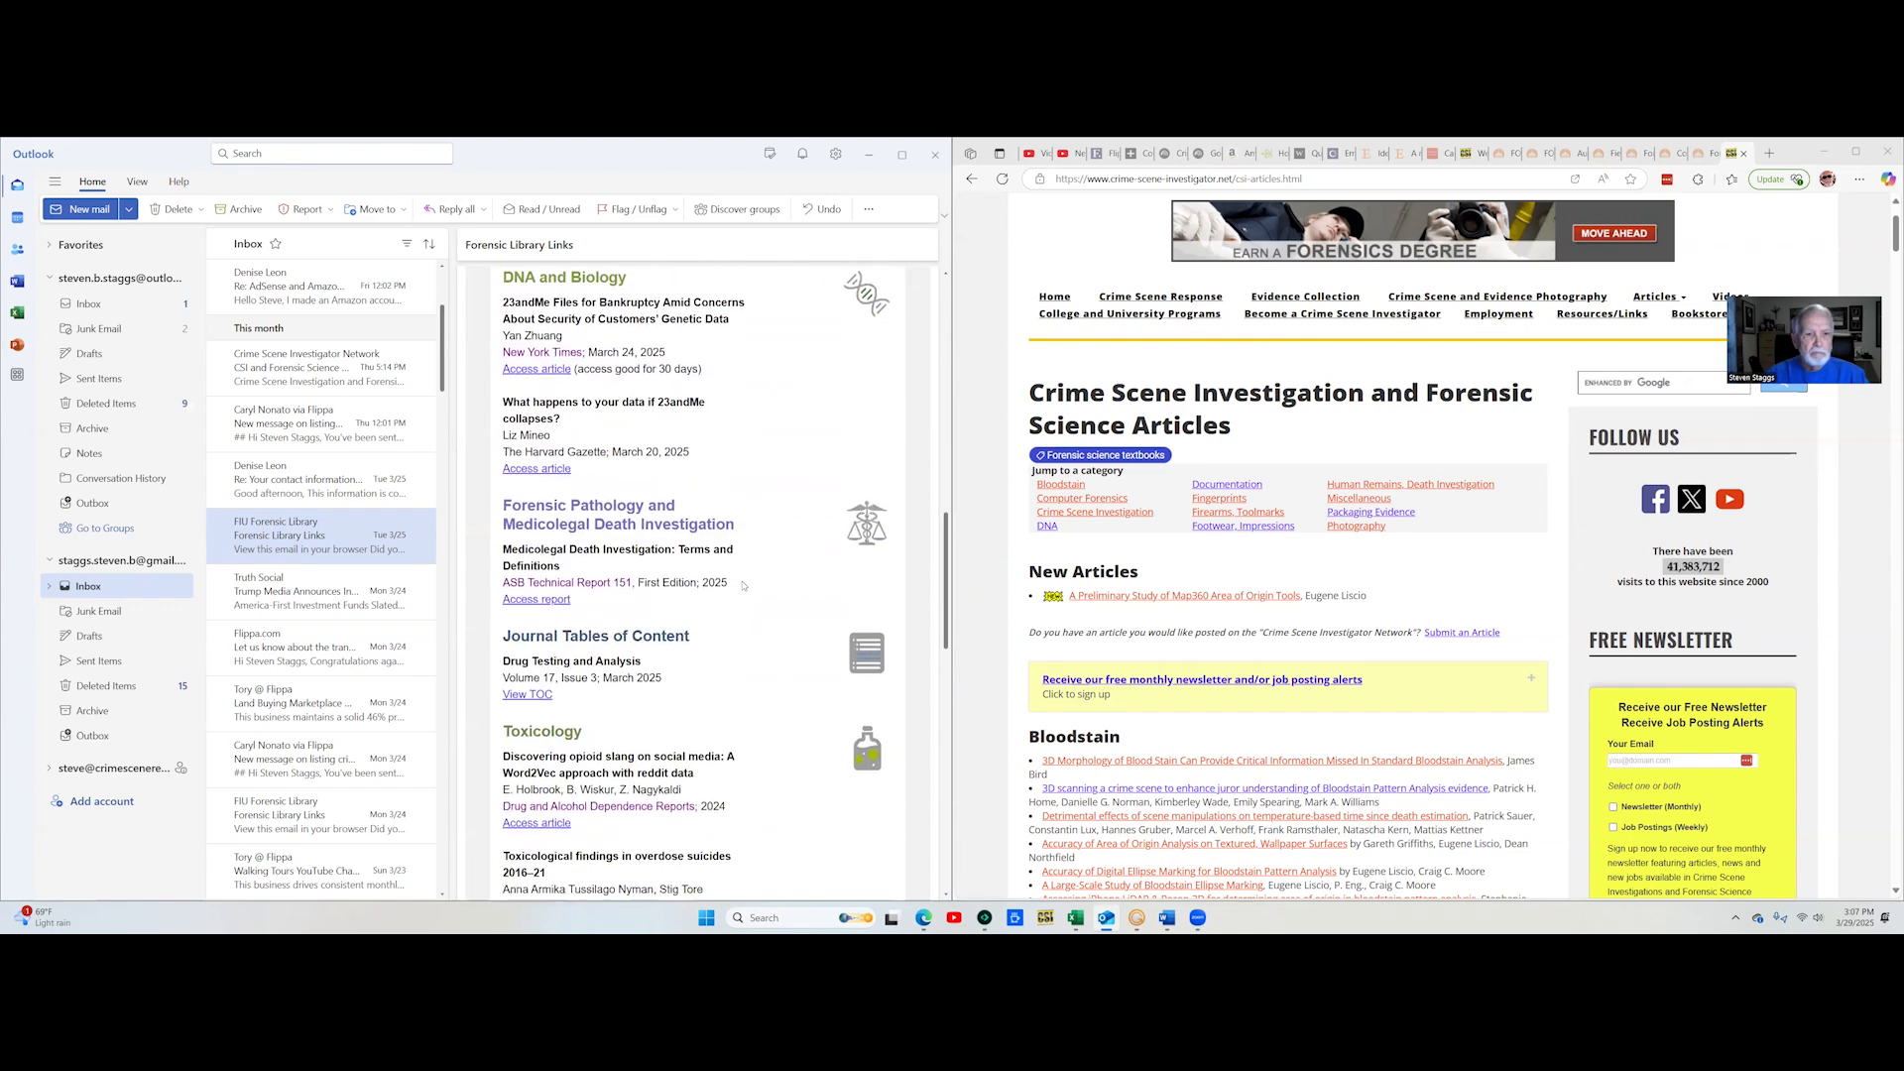
{"action": "scroll", "coordinate": [743, 585], "scroll_direction": "down", "scroll_amount": 4}
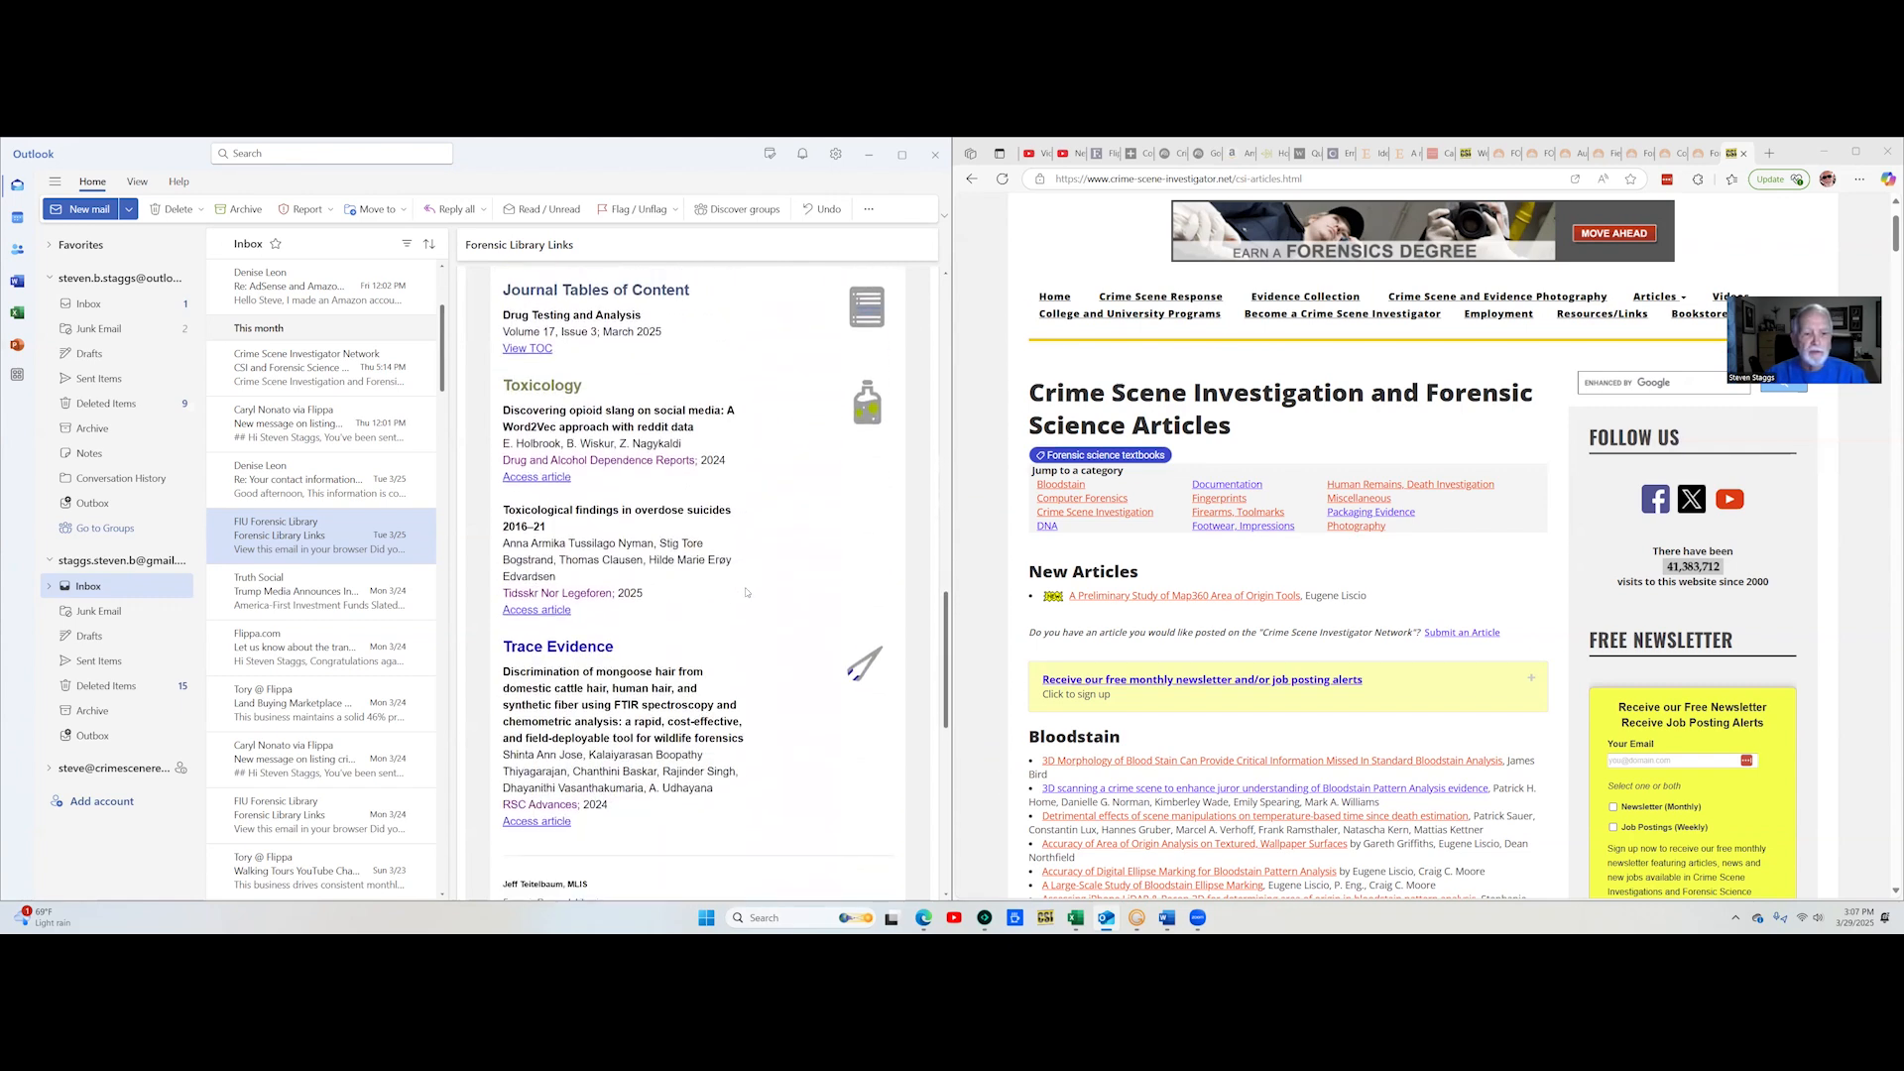
{"action": "scroll", "coordinate": [747, 592], "scroll_direction": "down", "scroll_amount": 2}
{"action": "scroll", "coordinate": [749, 585], "scroll_direction": "up", "scroll_amount": 13}
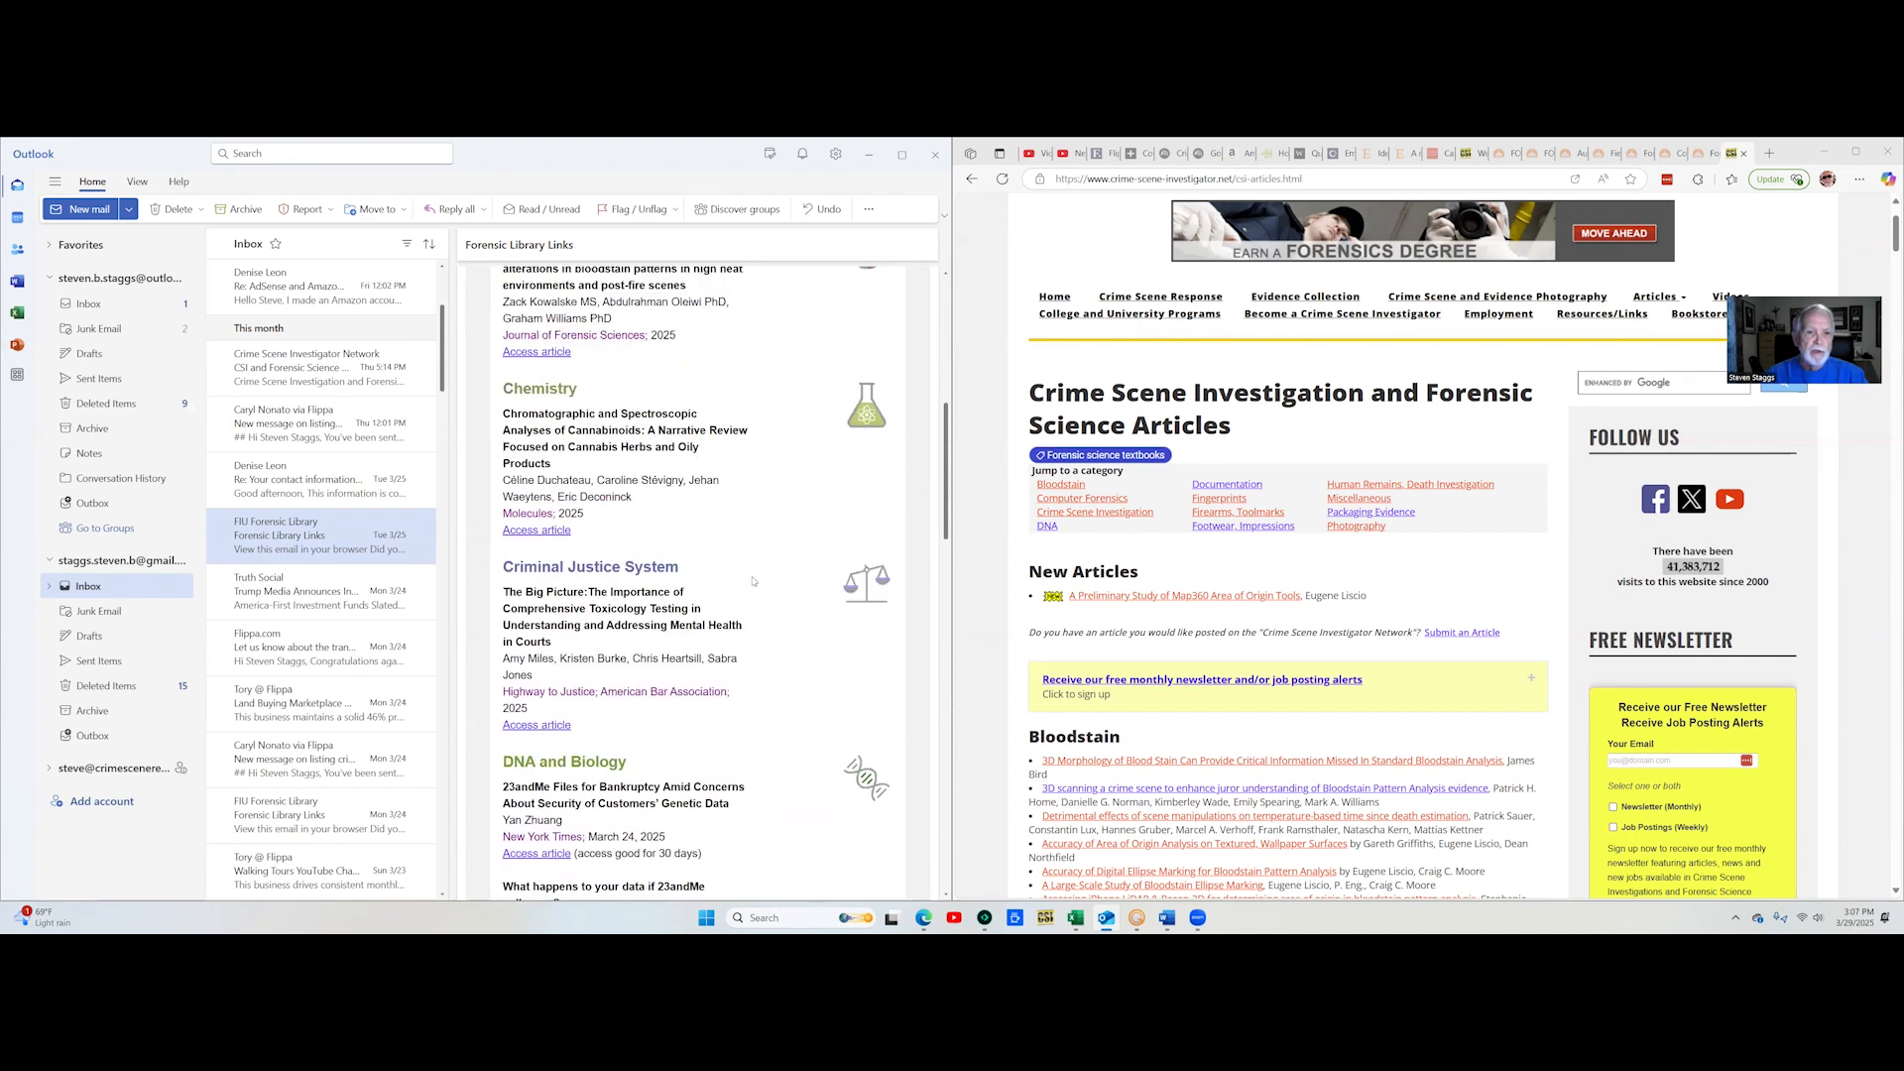
{"action": "scroll", "coordinate": [756, 556], "scroll_direction": "up", "scroll_amount": 6}
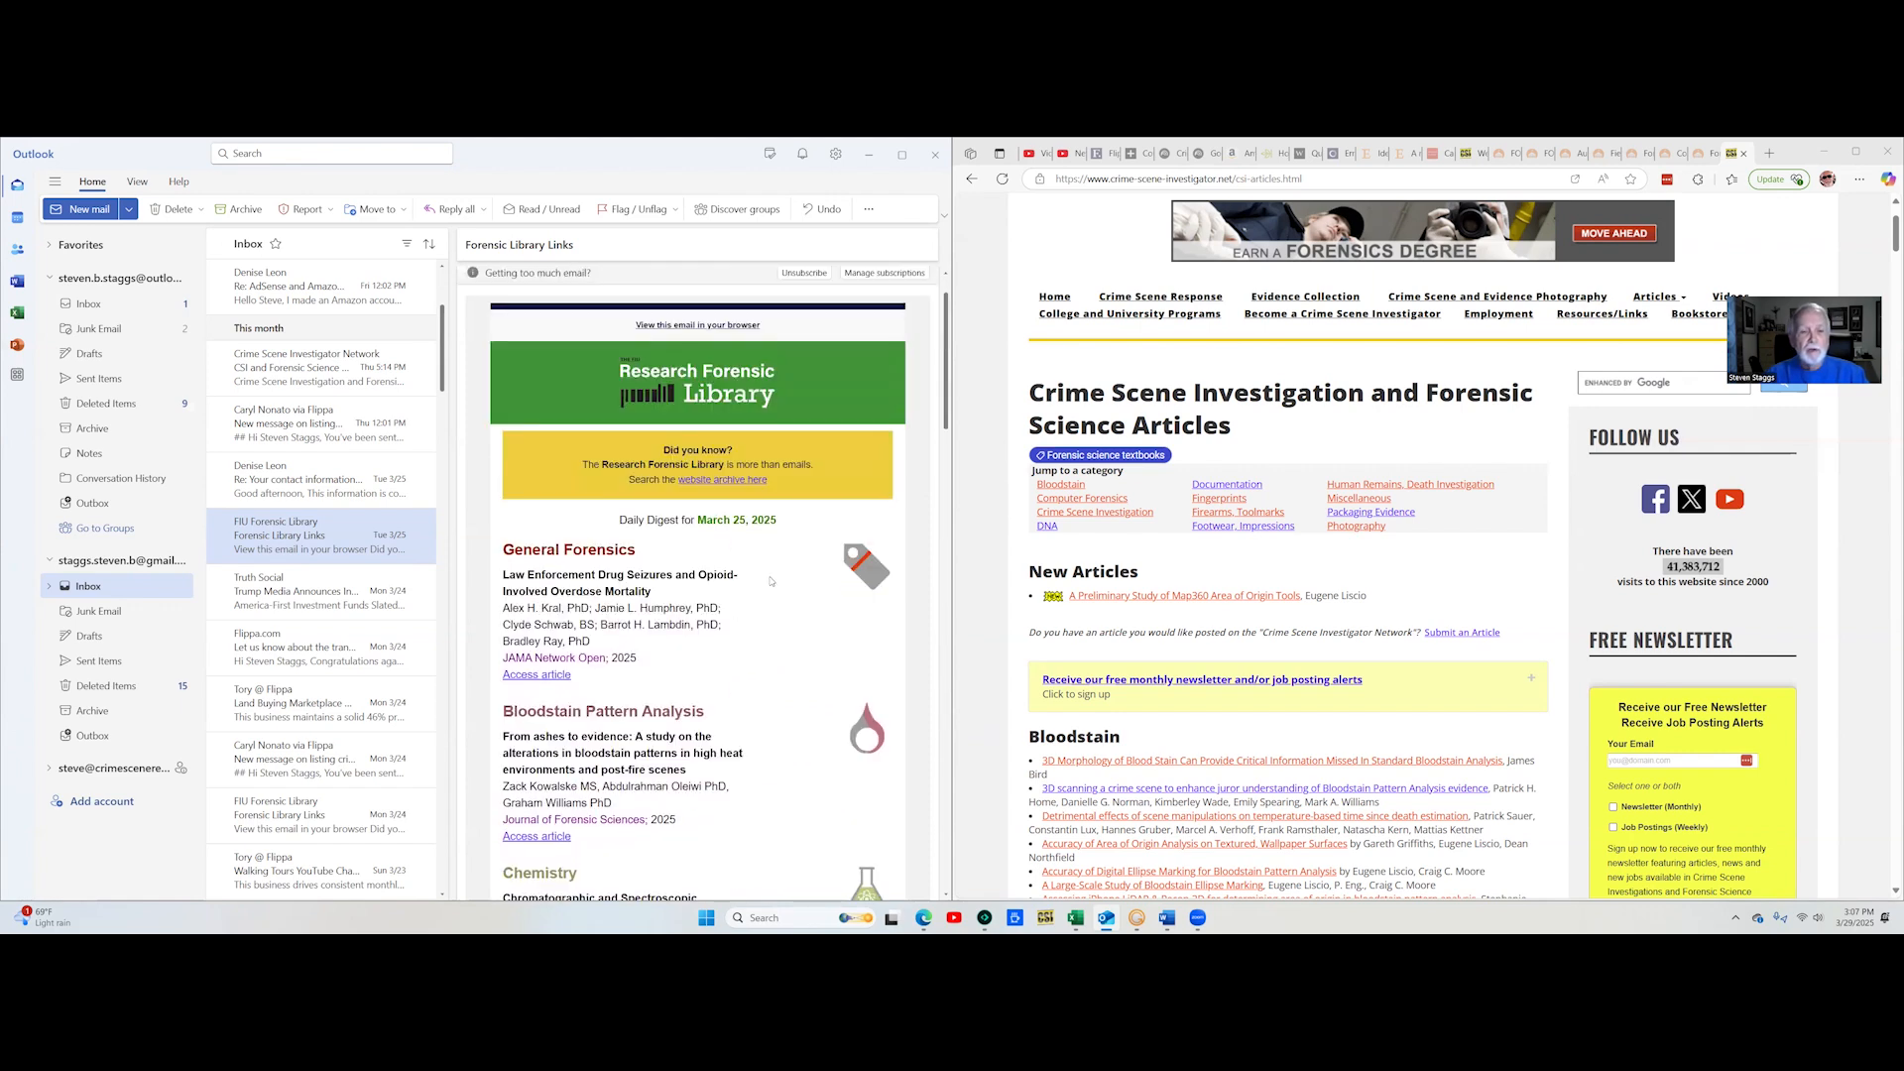
Open the digest's Bloodstain Pattern Analysis article "From ashes to evidence" from its access link
{"action": "scroll", "coordinate": [769, 584], "scroll_direction": "down", "scroll_amount": 1}
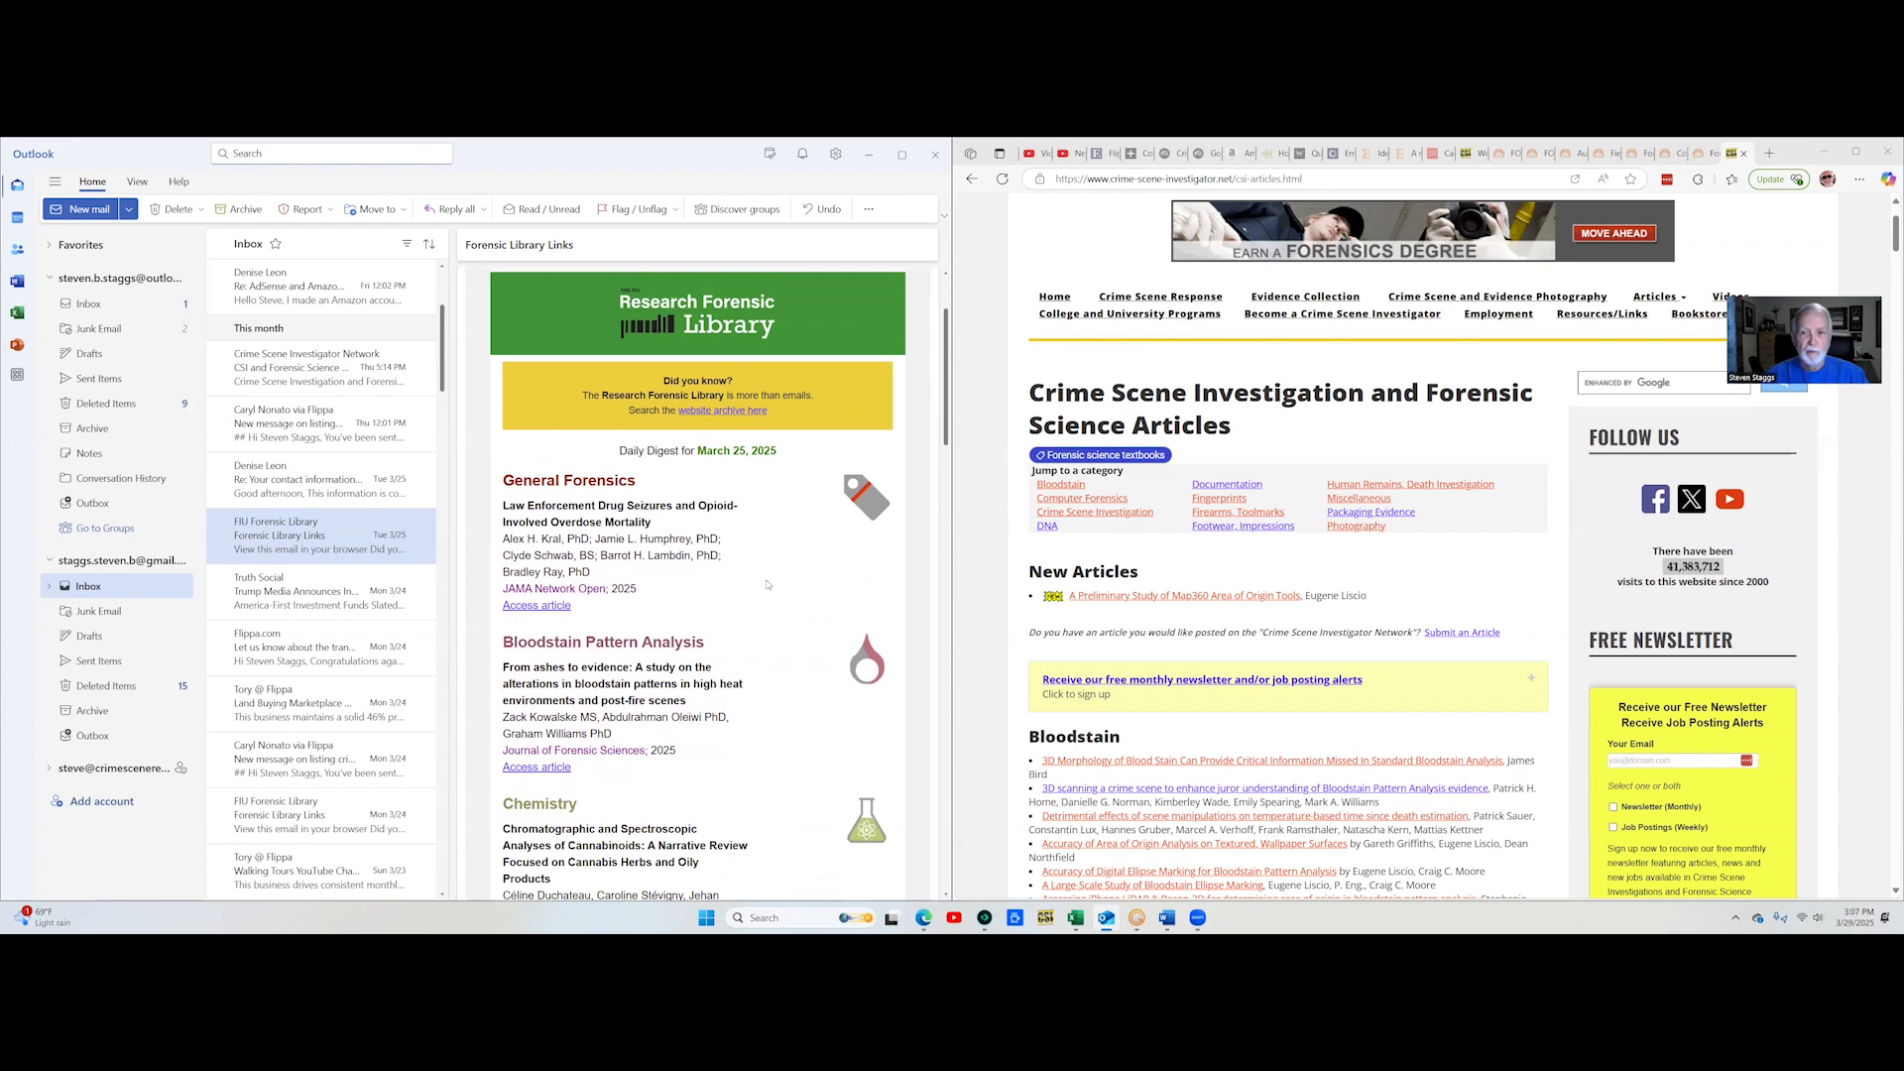
{"action": "scroll", "coordinate": [767, 585], "scroll_direction": "down", "scroll_amount": 2}
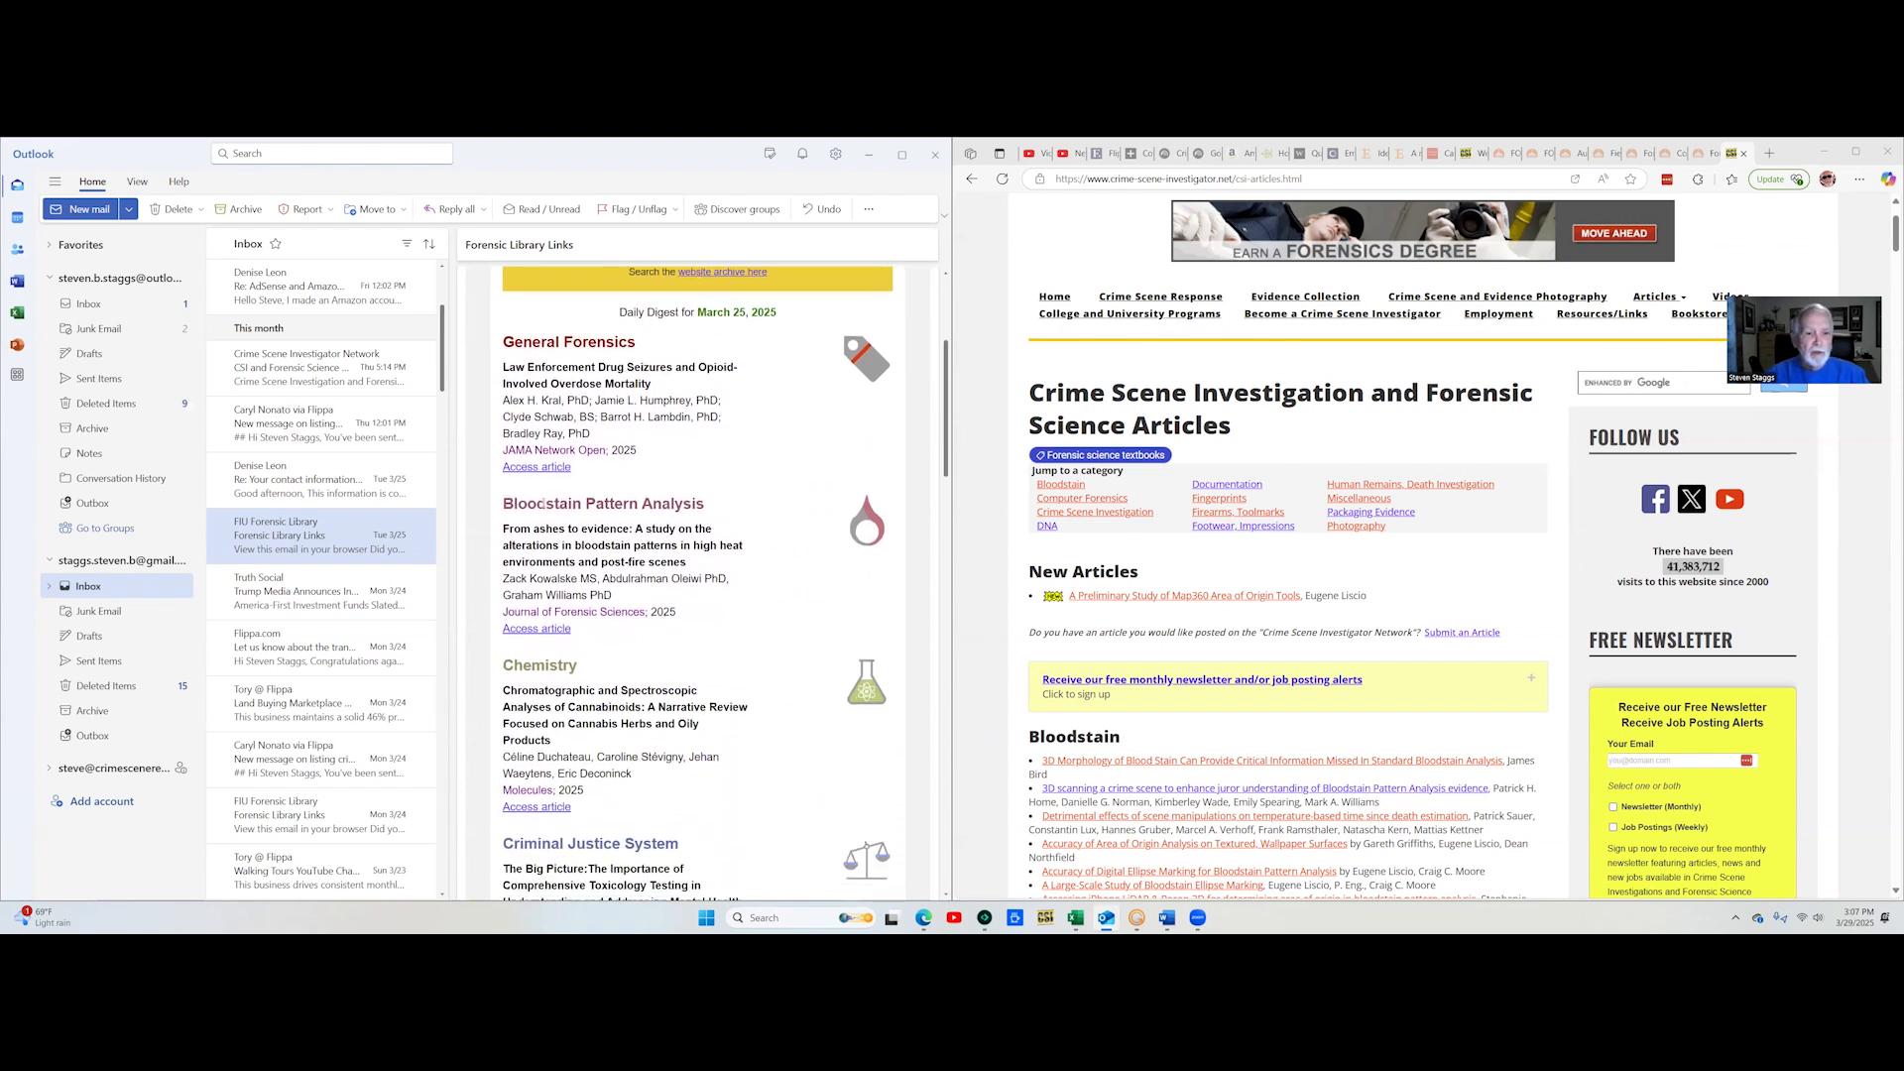
{"action": "scroll", "coordinate": [713, 520], "scroll_direction": "down", "scroll_amount": 1}
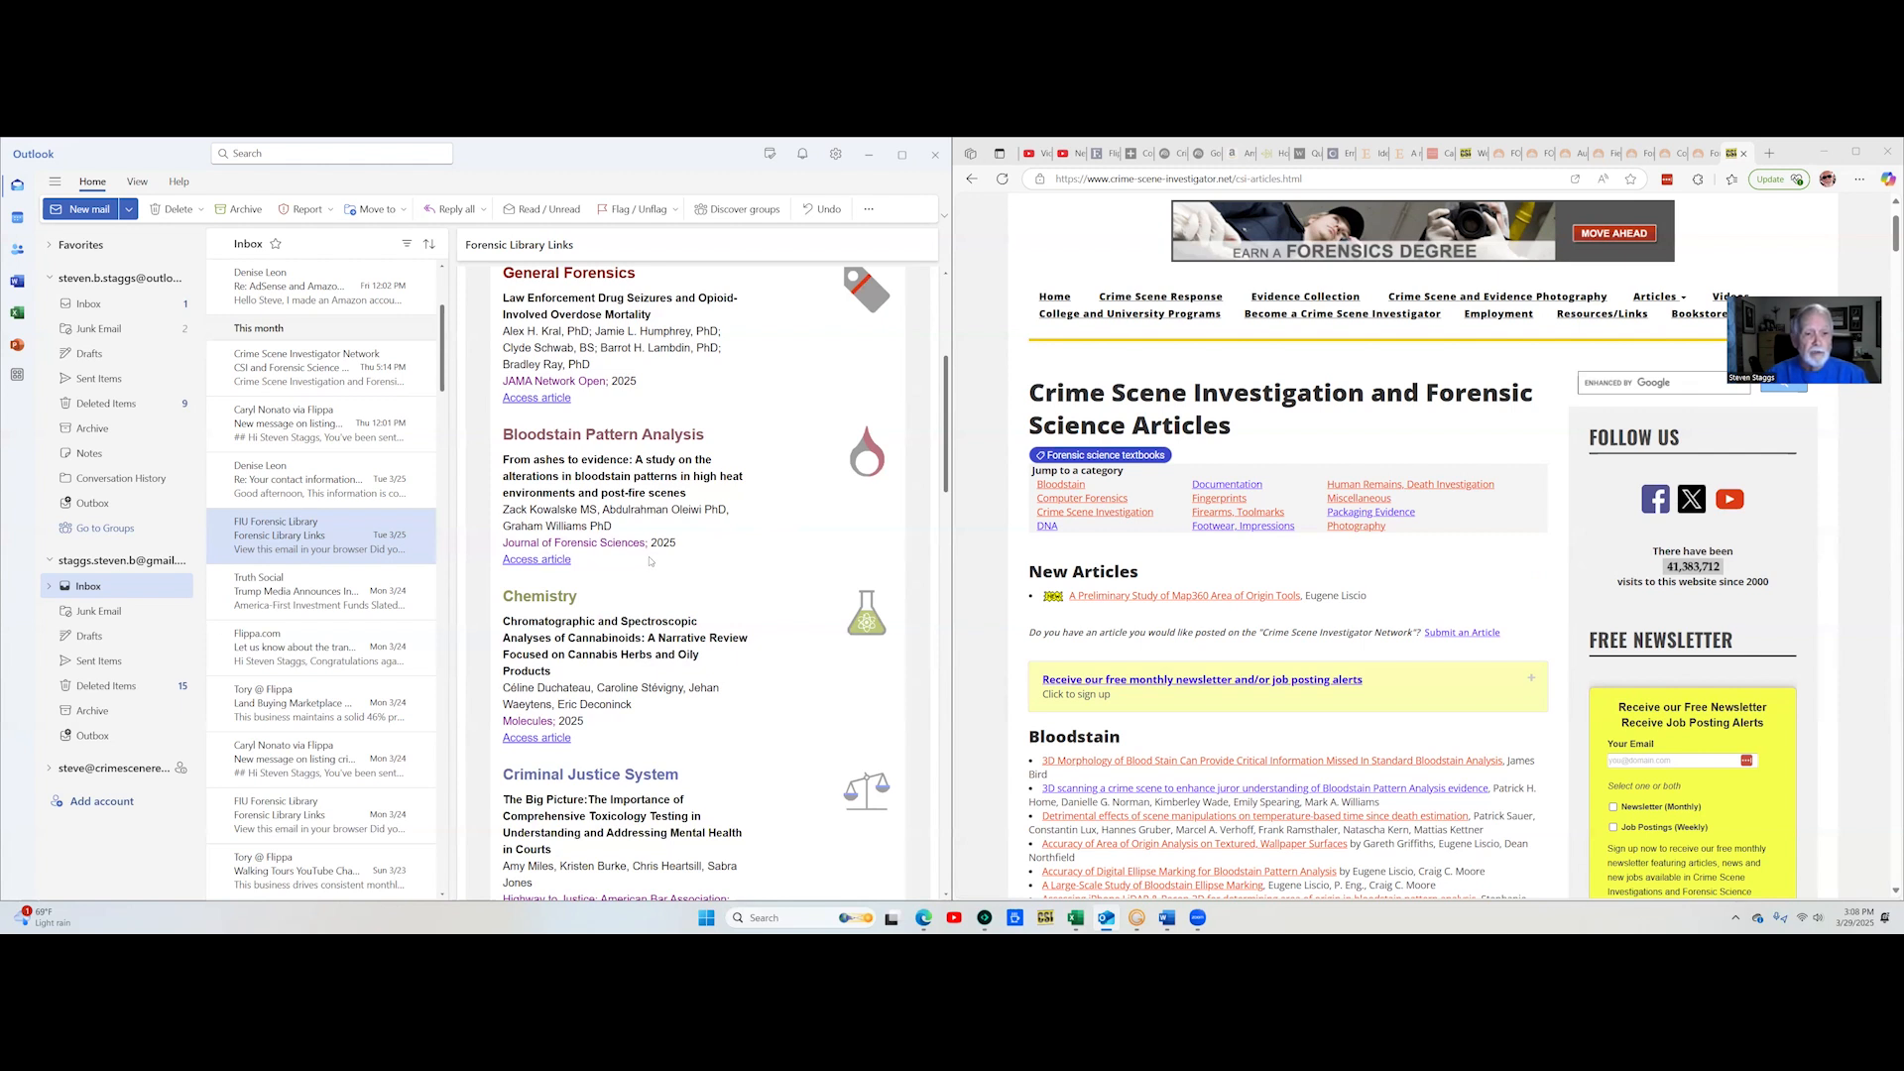
{"action": "left_click", "coordinate": [536, 560]}
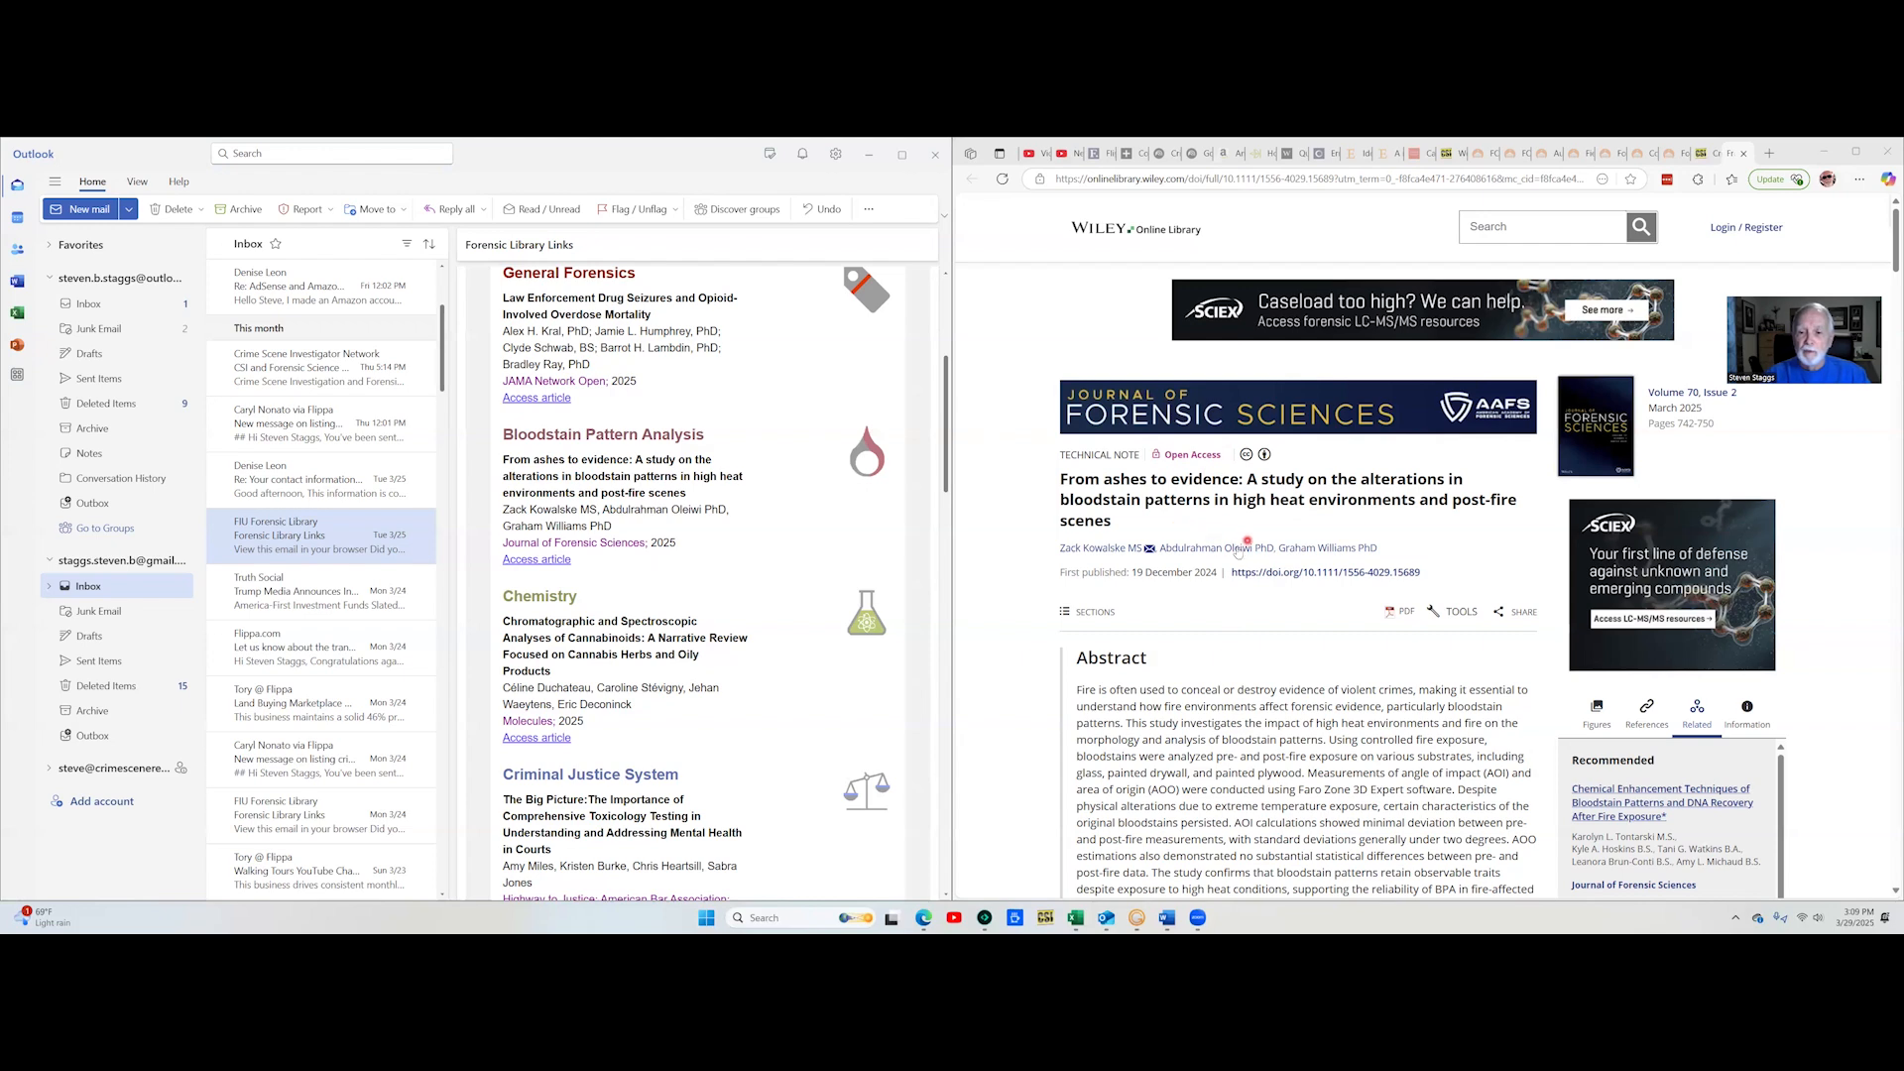
Examine the bloodstain article's text and figures from the abstract down to the Digital imaging section
{"action": "scroll", "coordinate": [1229, 577], "scroll_direction": "down", "scroll_amount": 2}
{"action": "scroll", "coordinate": [1230, 577], "scroll_direction": "down", "scroll_amount": 10}
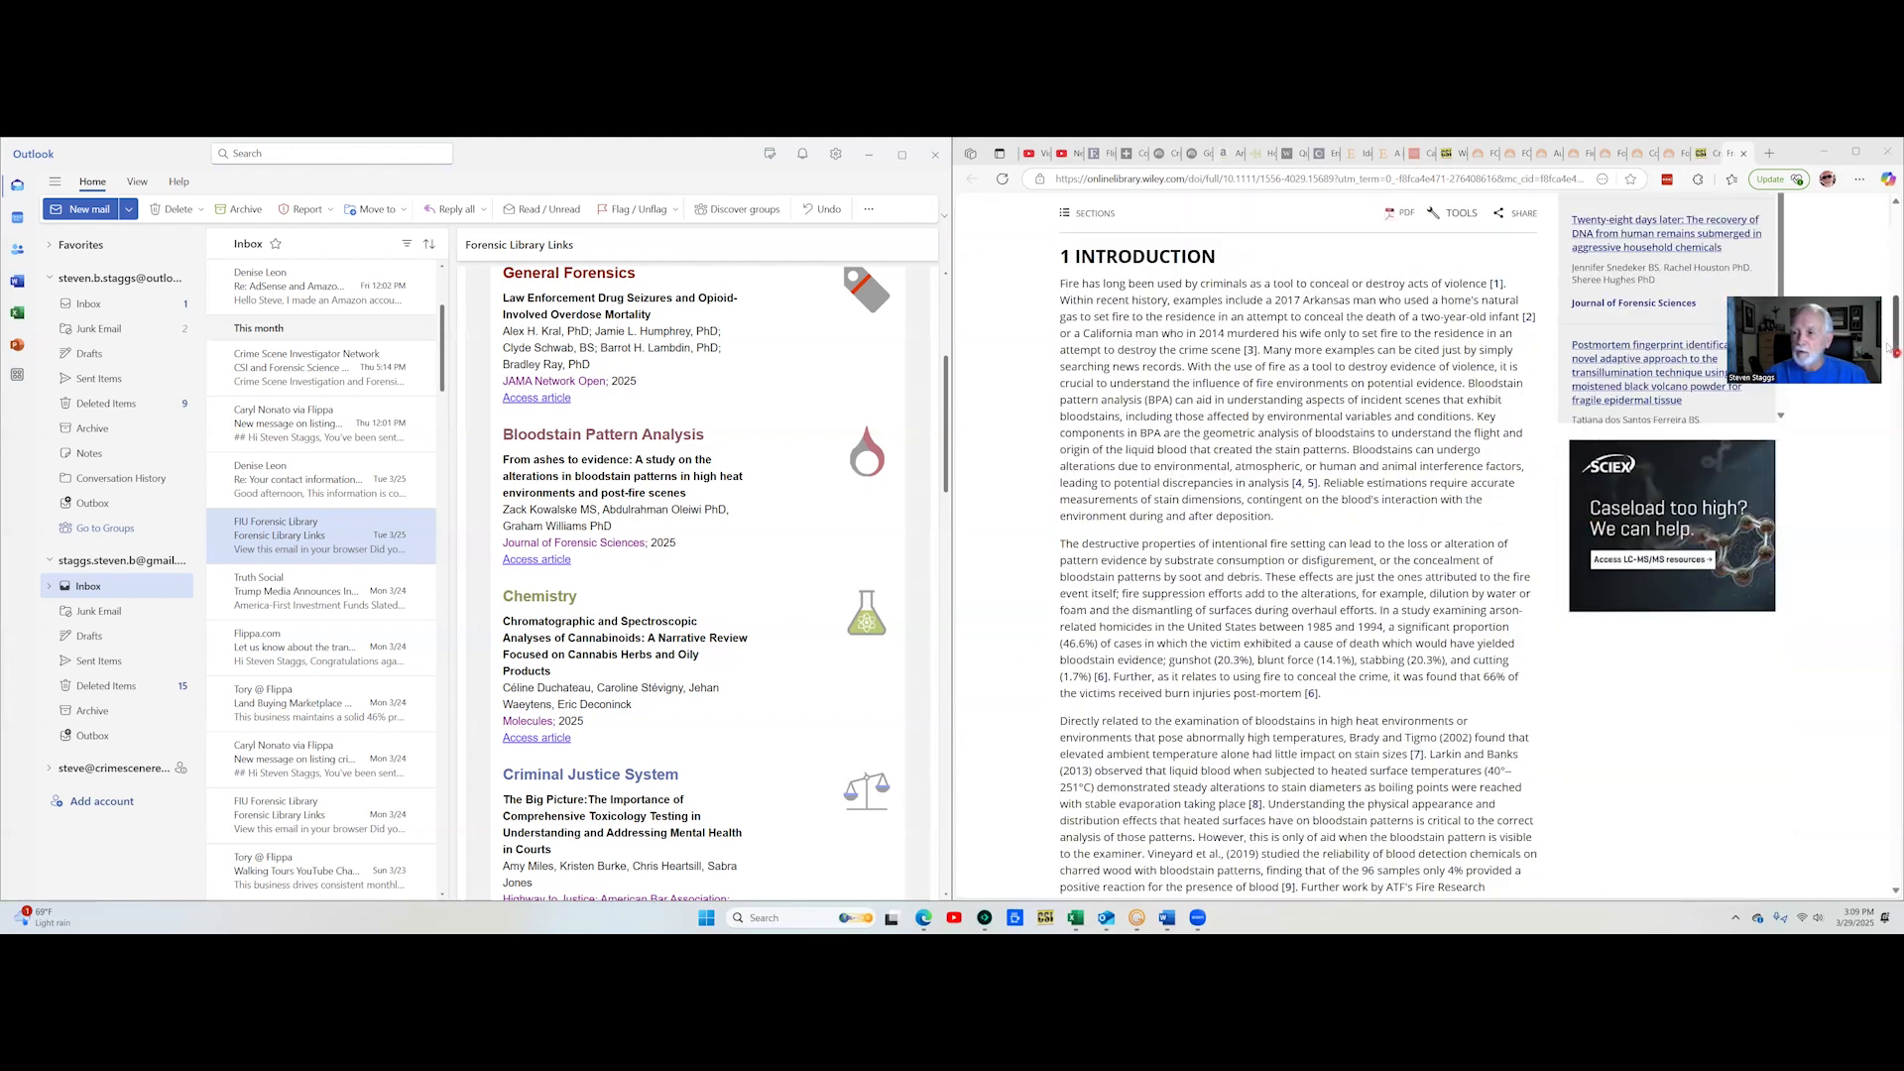
{"action": "scroll", "coordinate": [1025, 643], "scroll_direction": "up", "scroll_amount": 5}
{"action": "scroll", "coordinate": [1024, 642], "scroll_direction": "down", "scroll_amount": 3}
{"action": "scroll", "coordinate": [1025, 642], "scroll_direction": "down", "scroll_amount": 5}
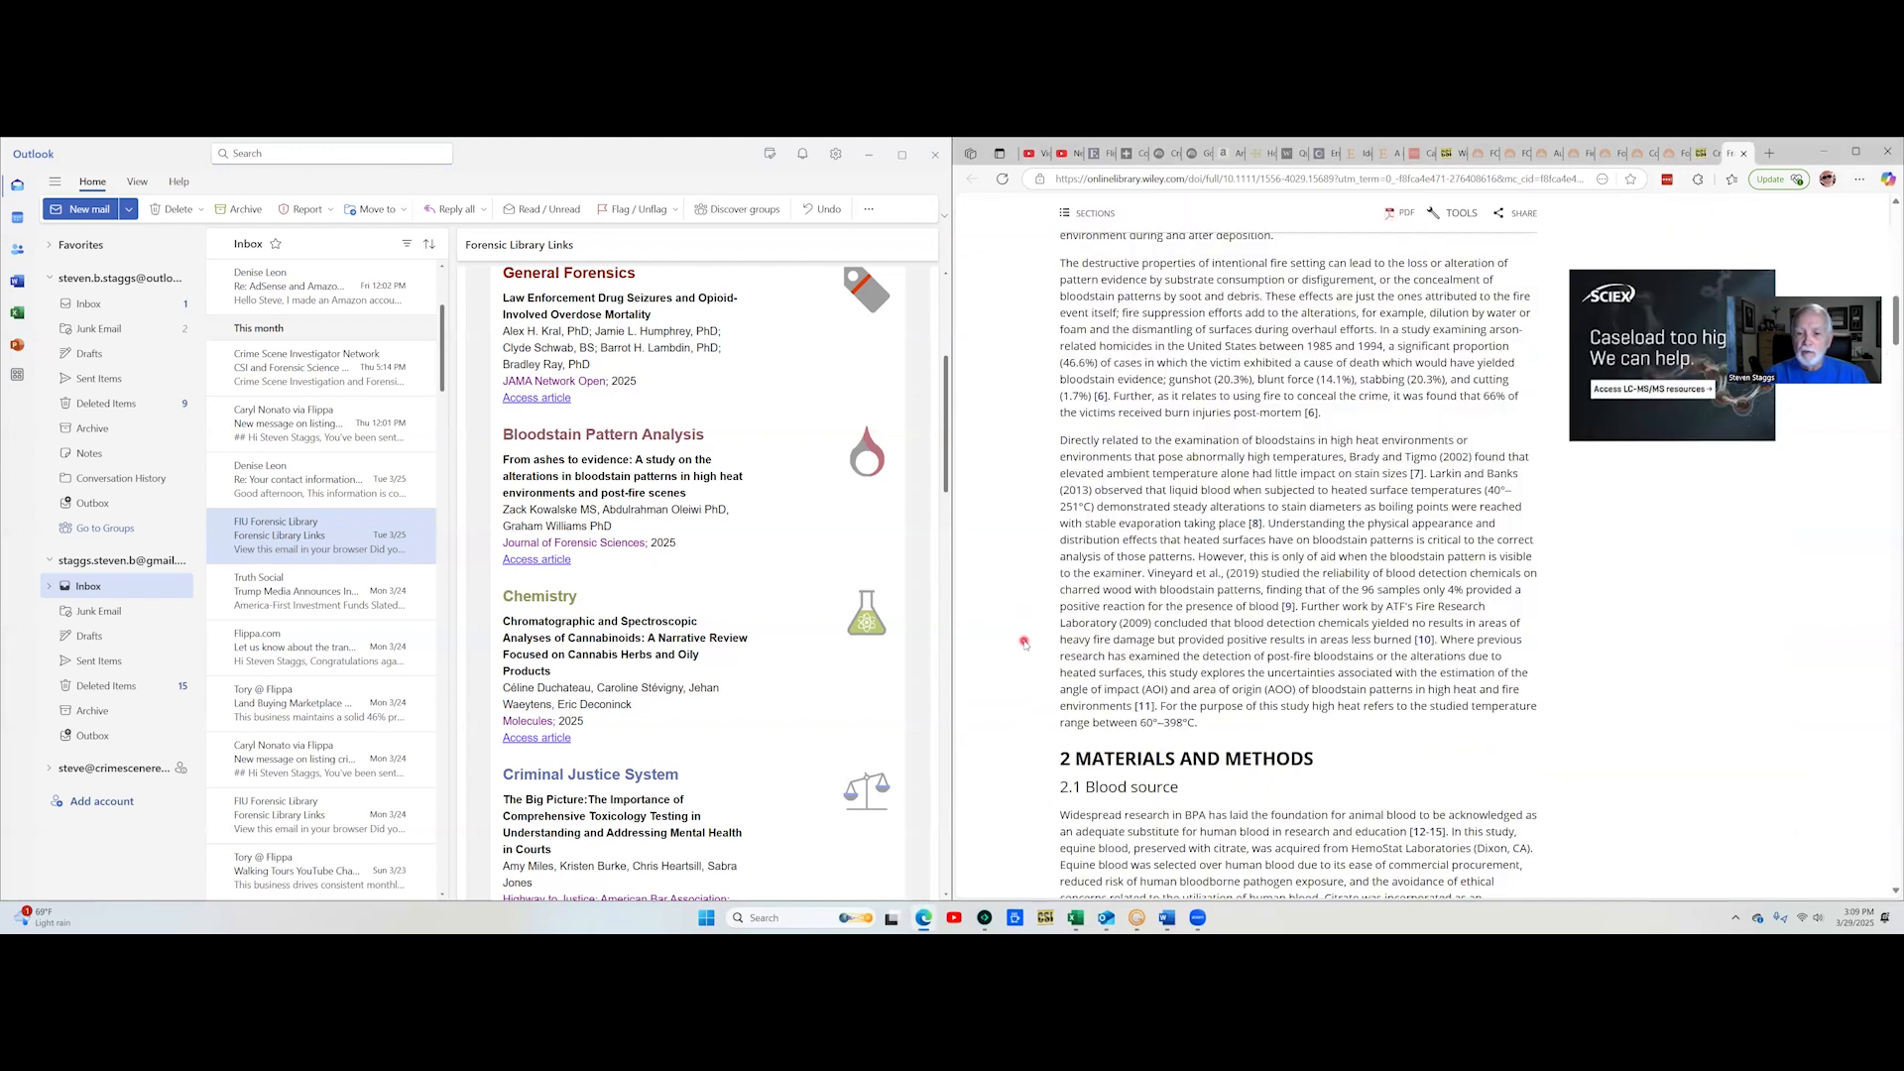
{"action": "scroll", "coordinate": [1025, 643], "scroll_direction": "down", "scroll_amount": 6}
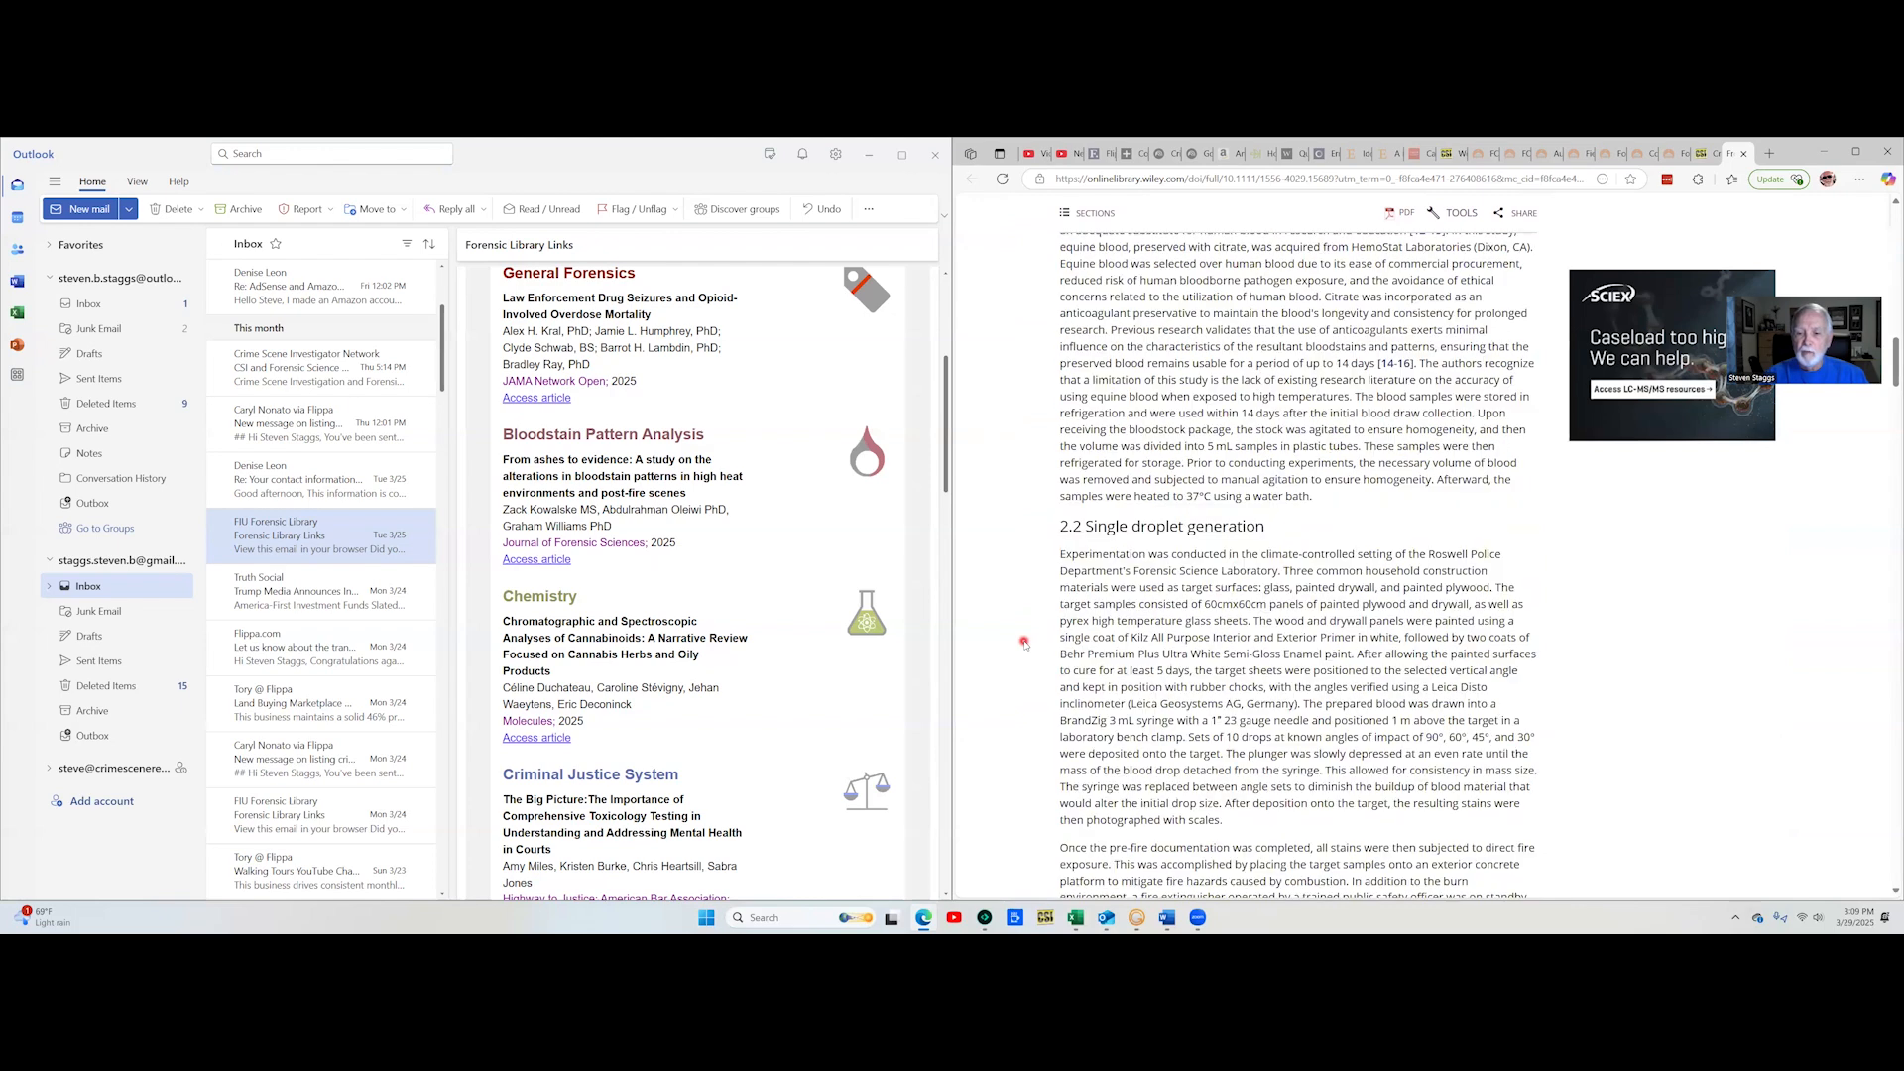
{"action": "scroll", "coordinate": [1024, 643], "scroll_direction": "down", "scroll_amount": 7}
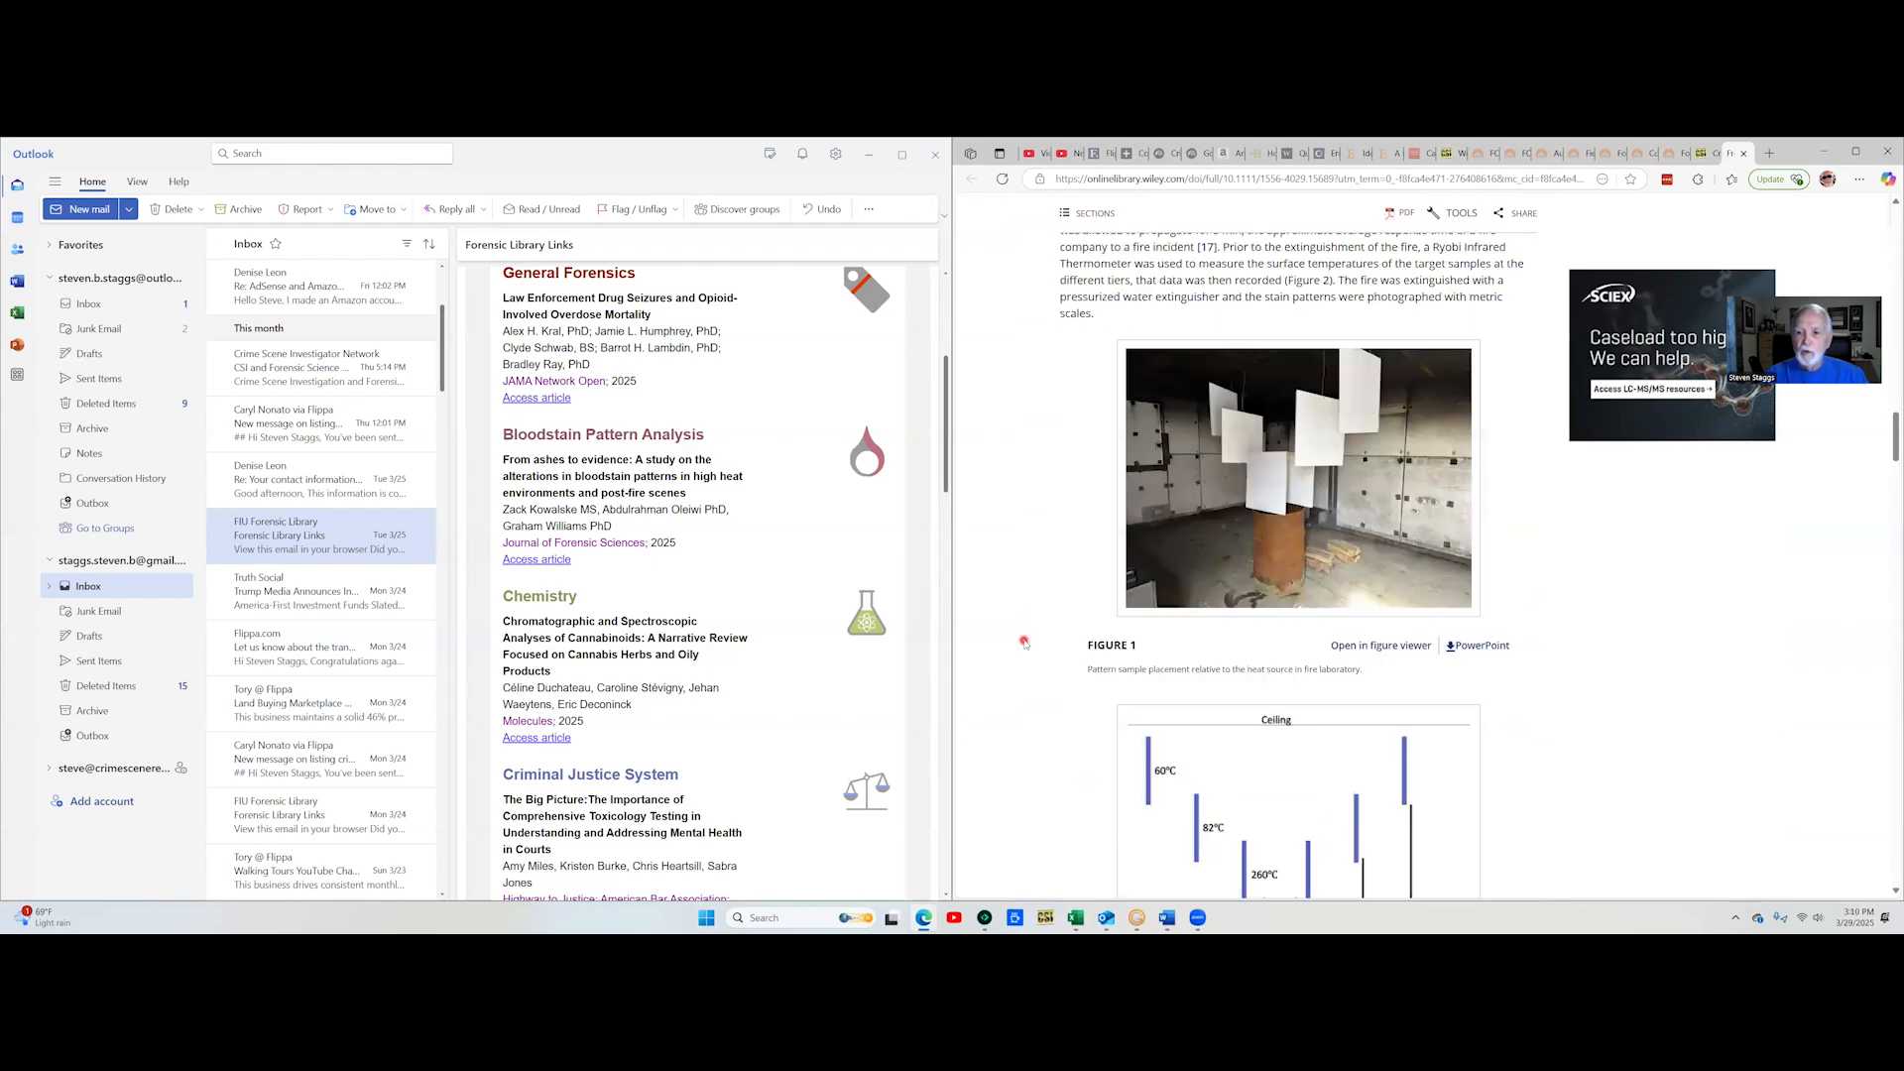
{"action": "scroll", "coordinate": [1024, 643], "scroll_direction": "down", "scroll_amount": 5}
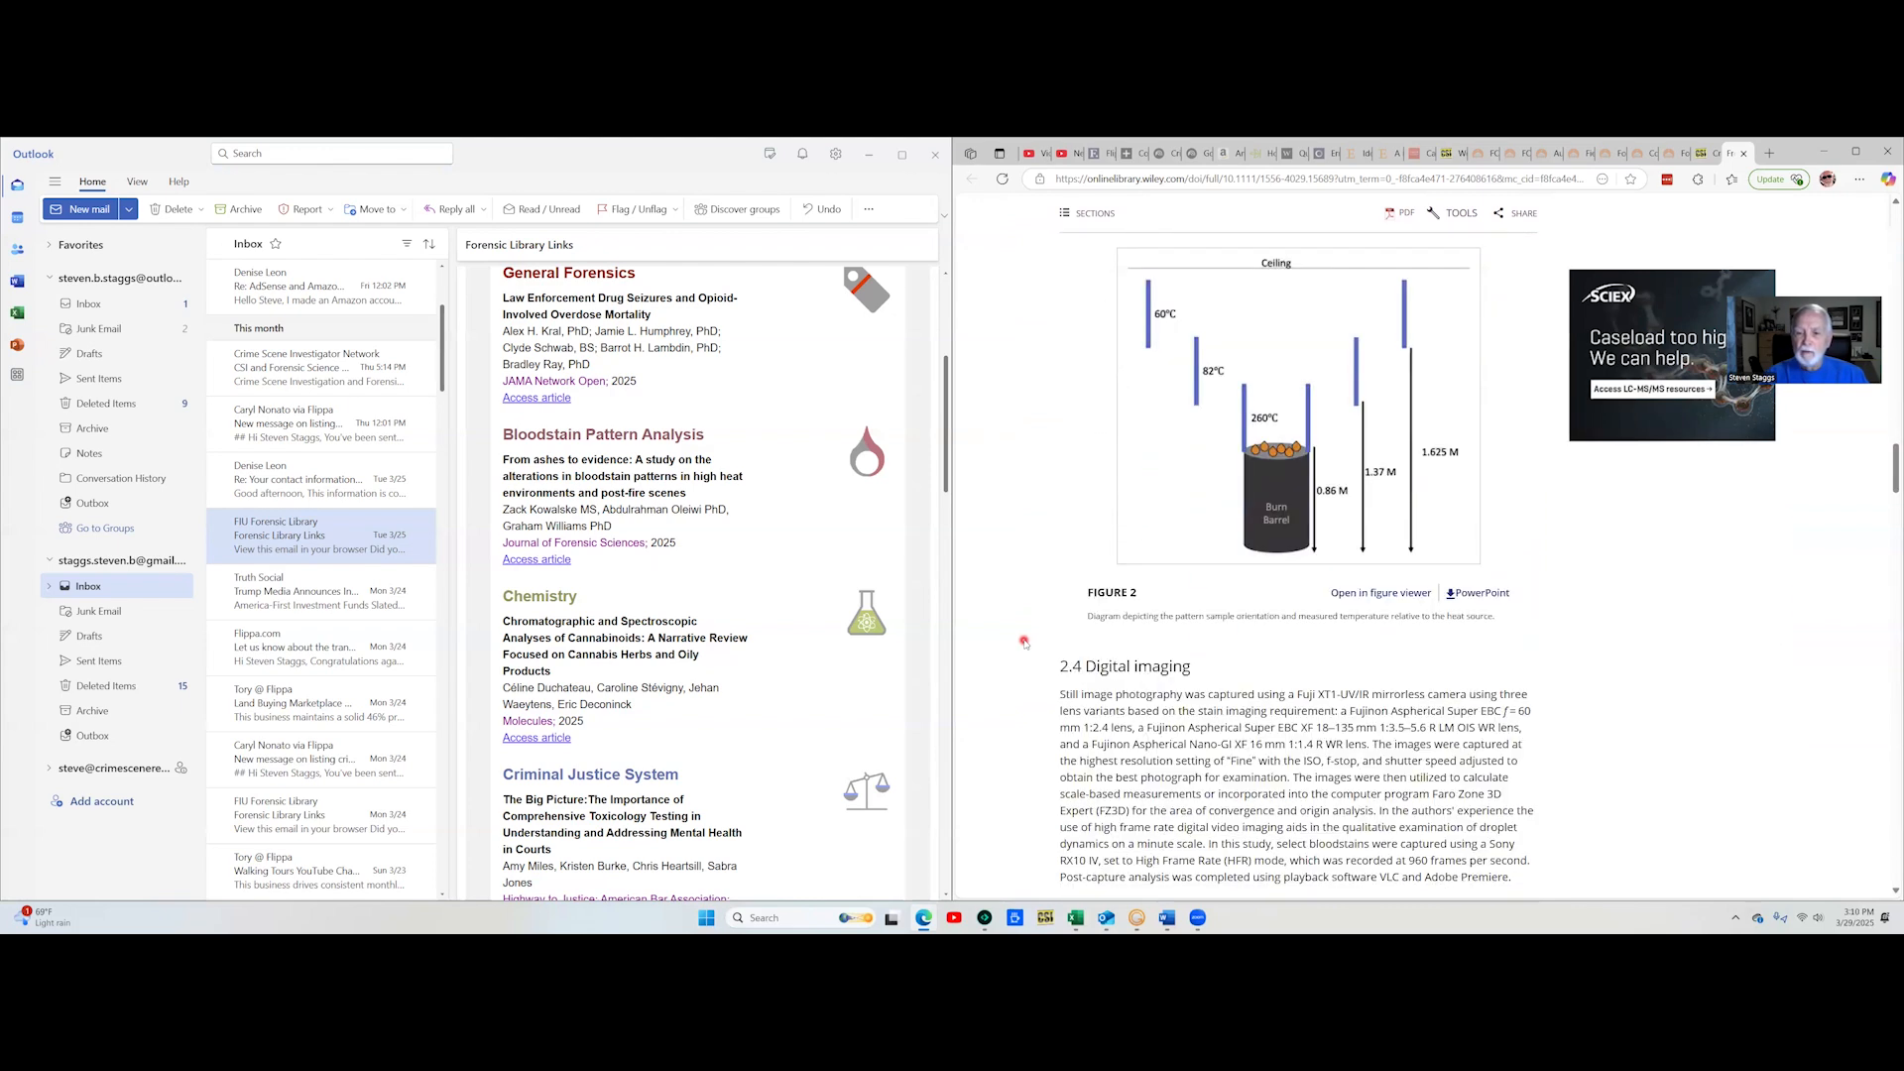
Examine the bloodstain article's reconstruction methodology, results and Figure 3, and return to its title and abstract
{"action": "scroll", "coordinate": [1024, 643], "scroll_direction": "down", "scroll_amount": 4}
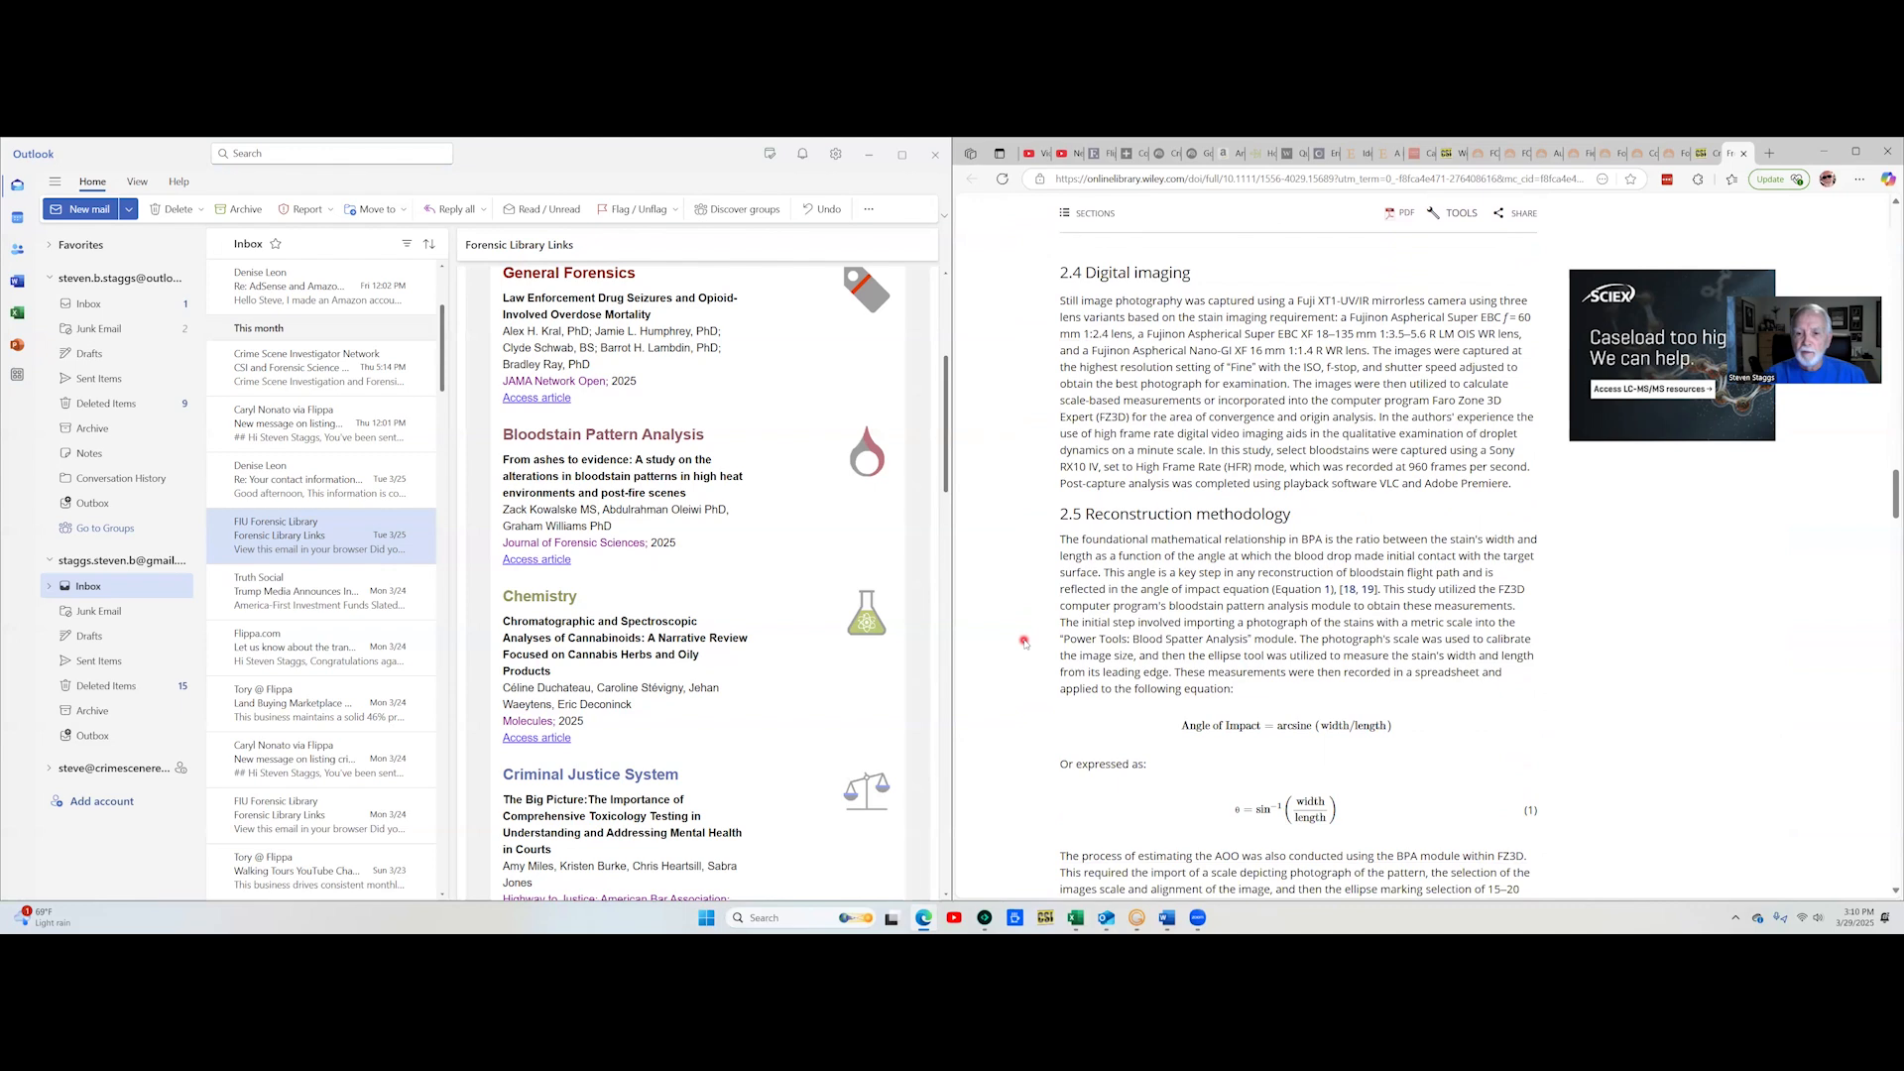
{"action": "scroll", "coordinate": [1024, 643], "scroll_direction": "down", "scroll_amount": 1}
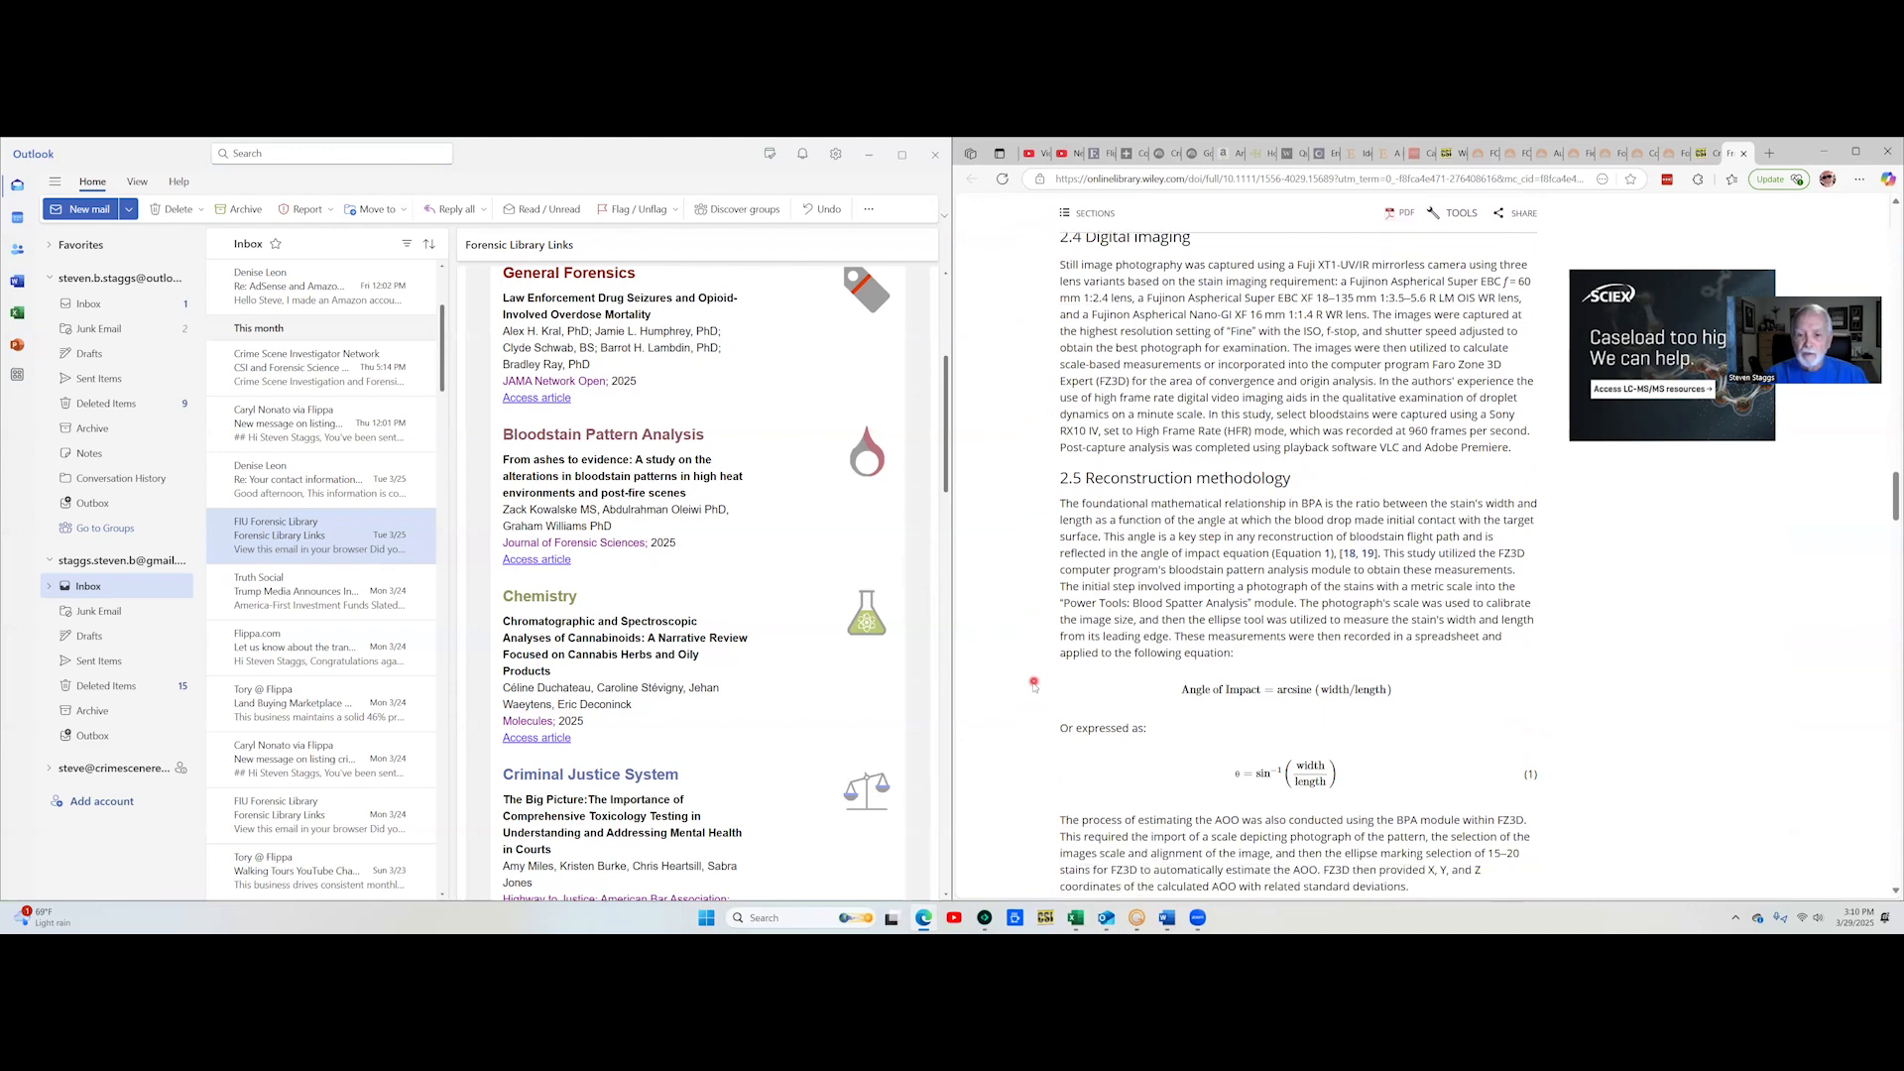
{"action": "scroll", "coordinate": [1031, 685], "scroll_direction": "down", "scroll_amount": 5}
{"action": "scroll", "coordinate": [1021, 702], "scroll_direction": "down", "scroll_amount": 4}
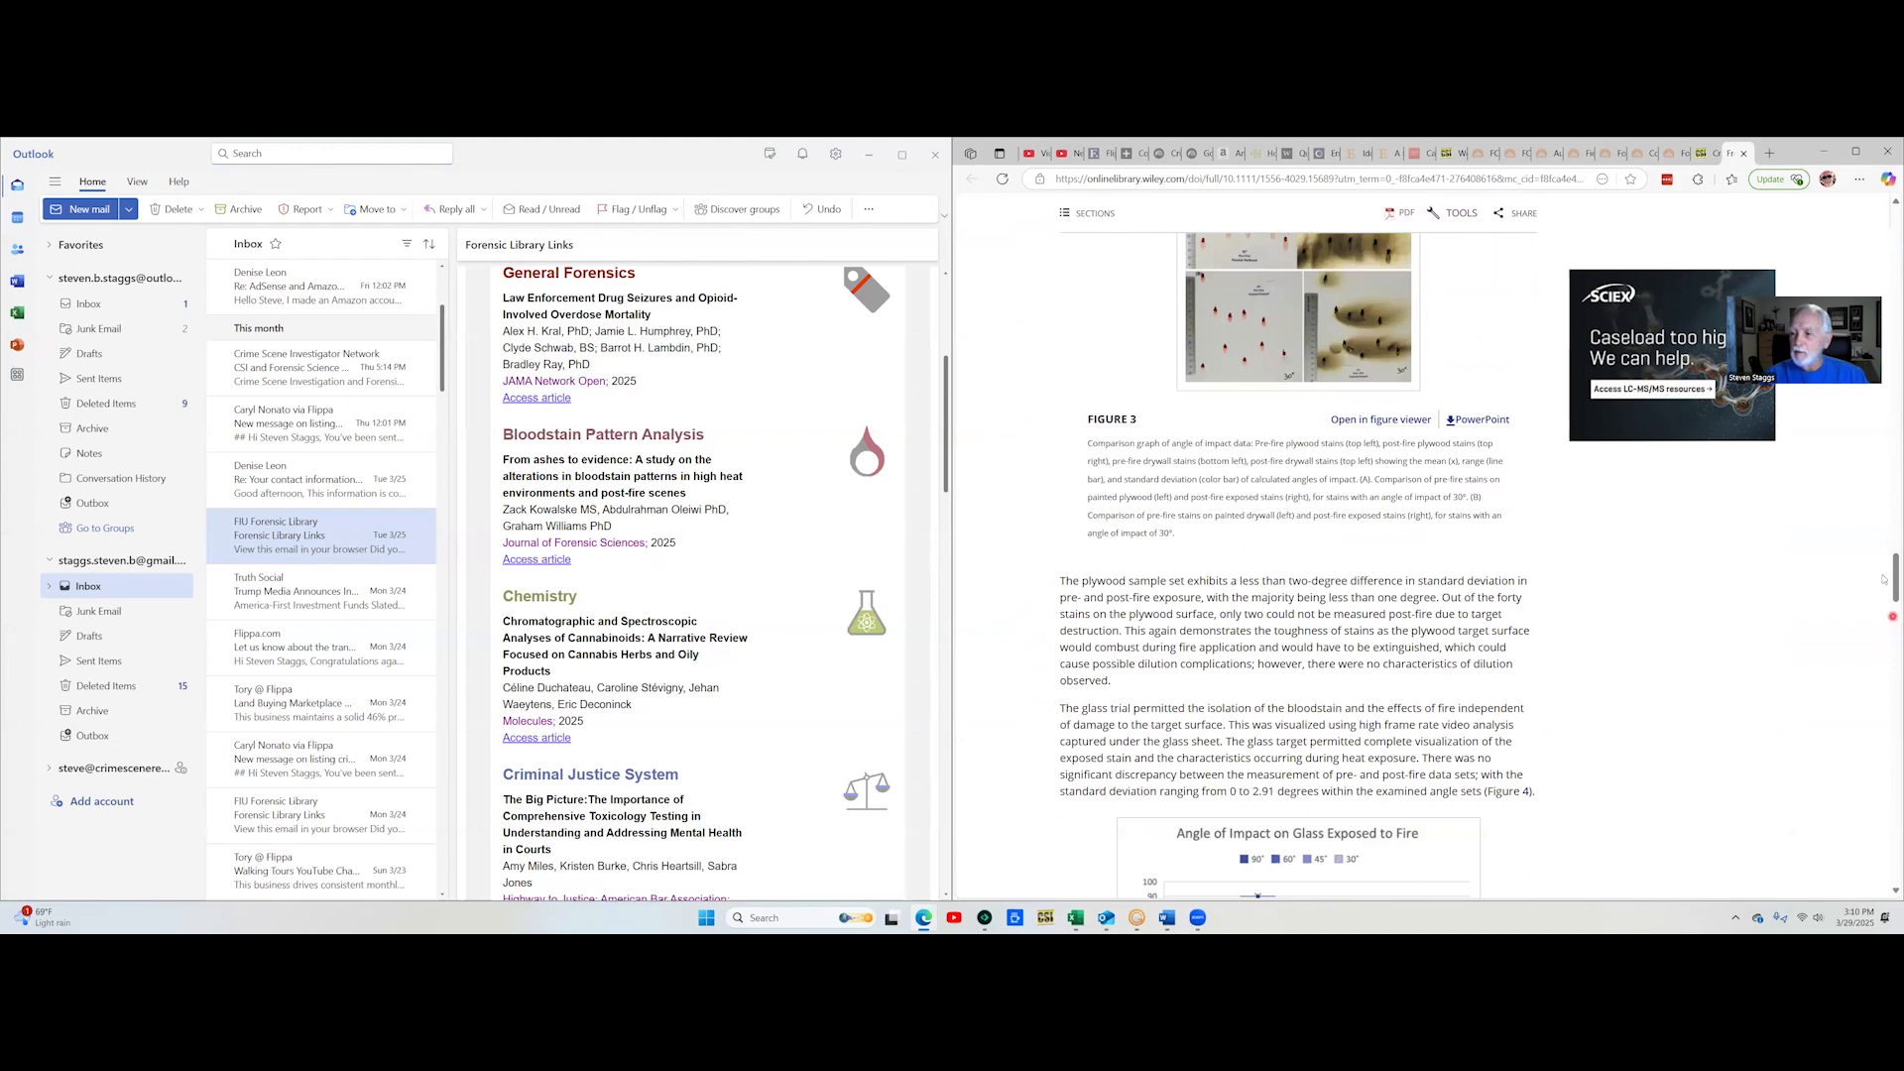
{"action": "left_click", "coordinate": [1888, 487]}
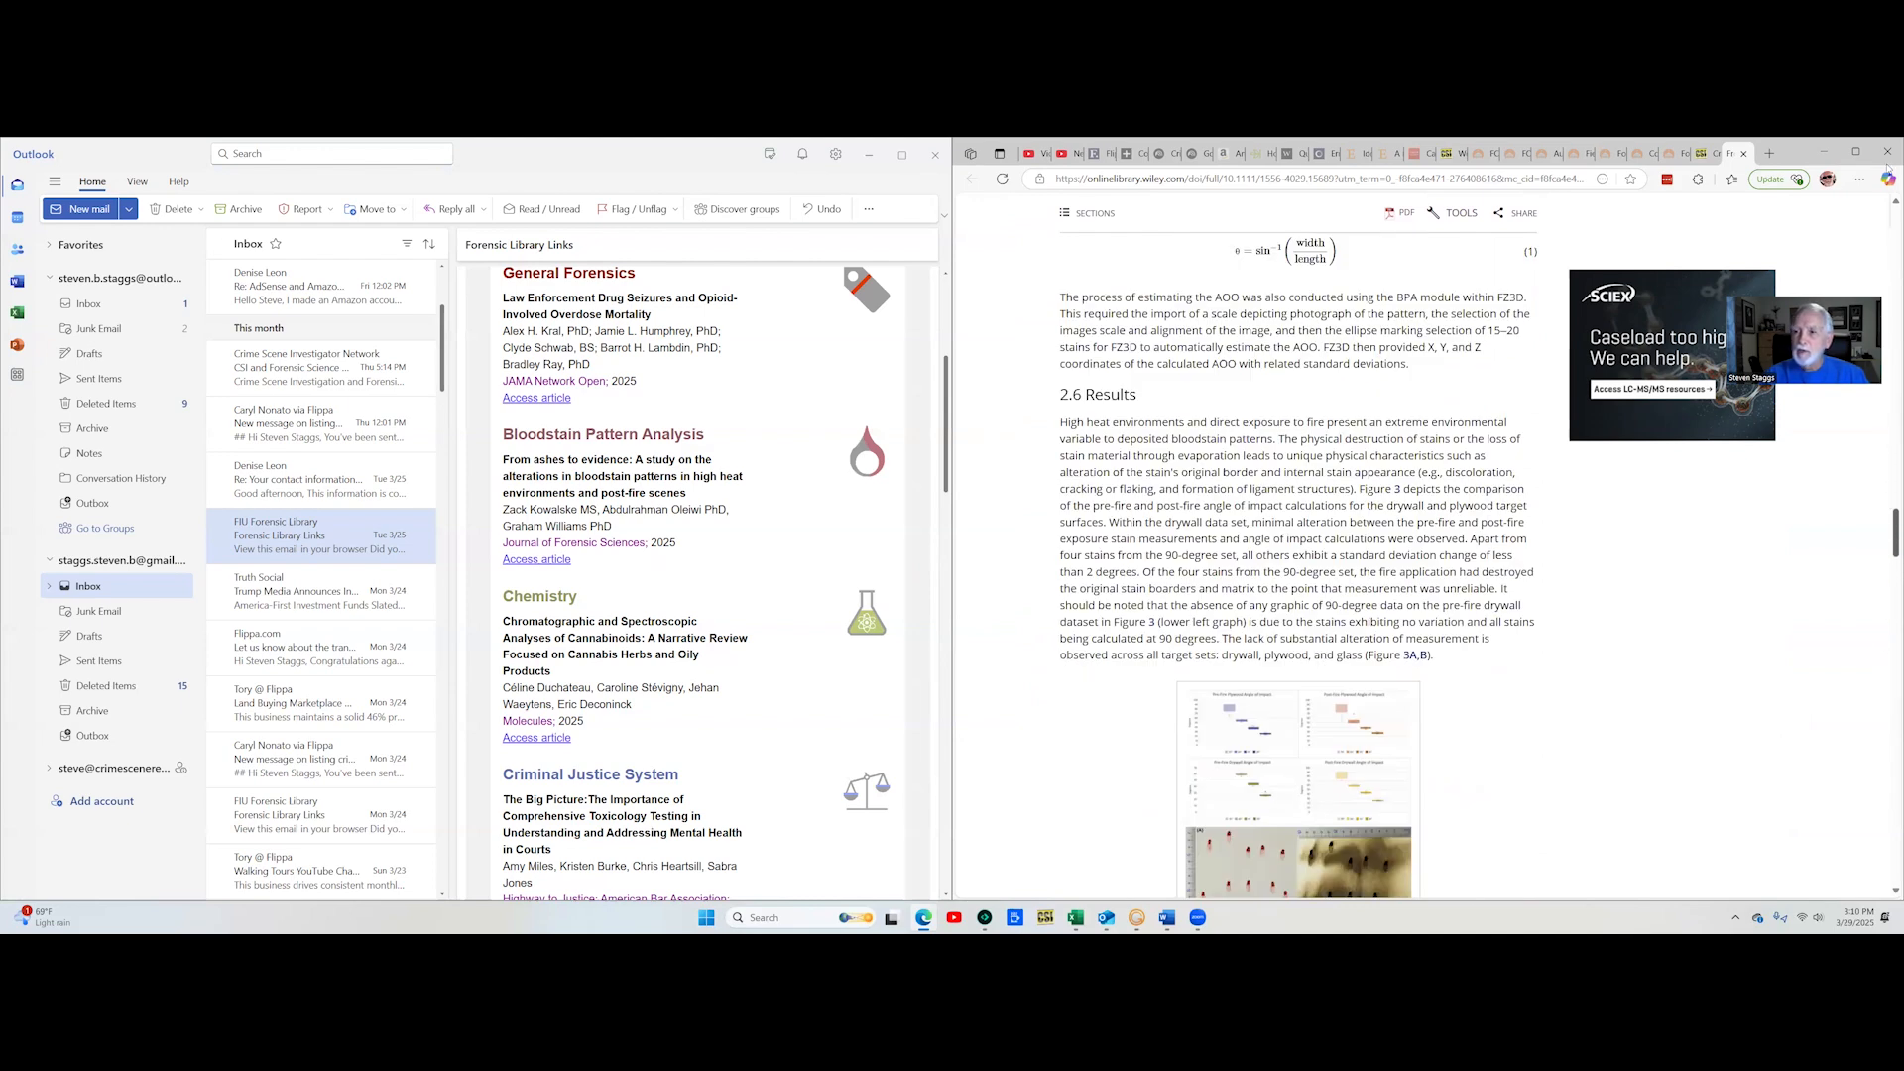
{"action": "left_click_drag", "start_coordinate": [1896, 533], "coordinate": [1889, 170]}
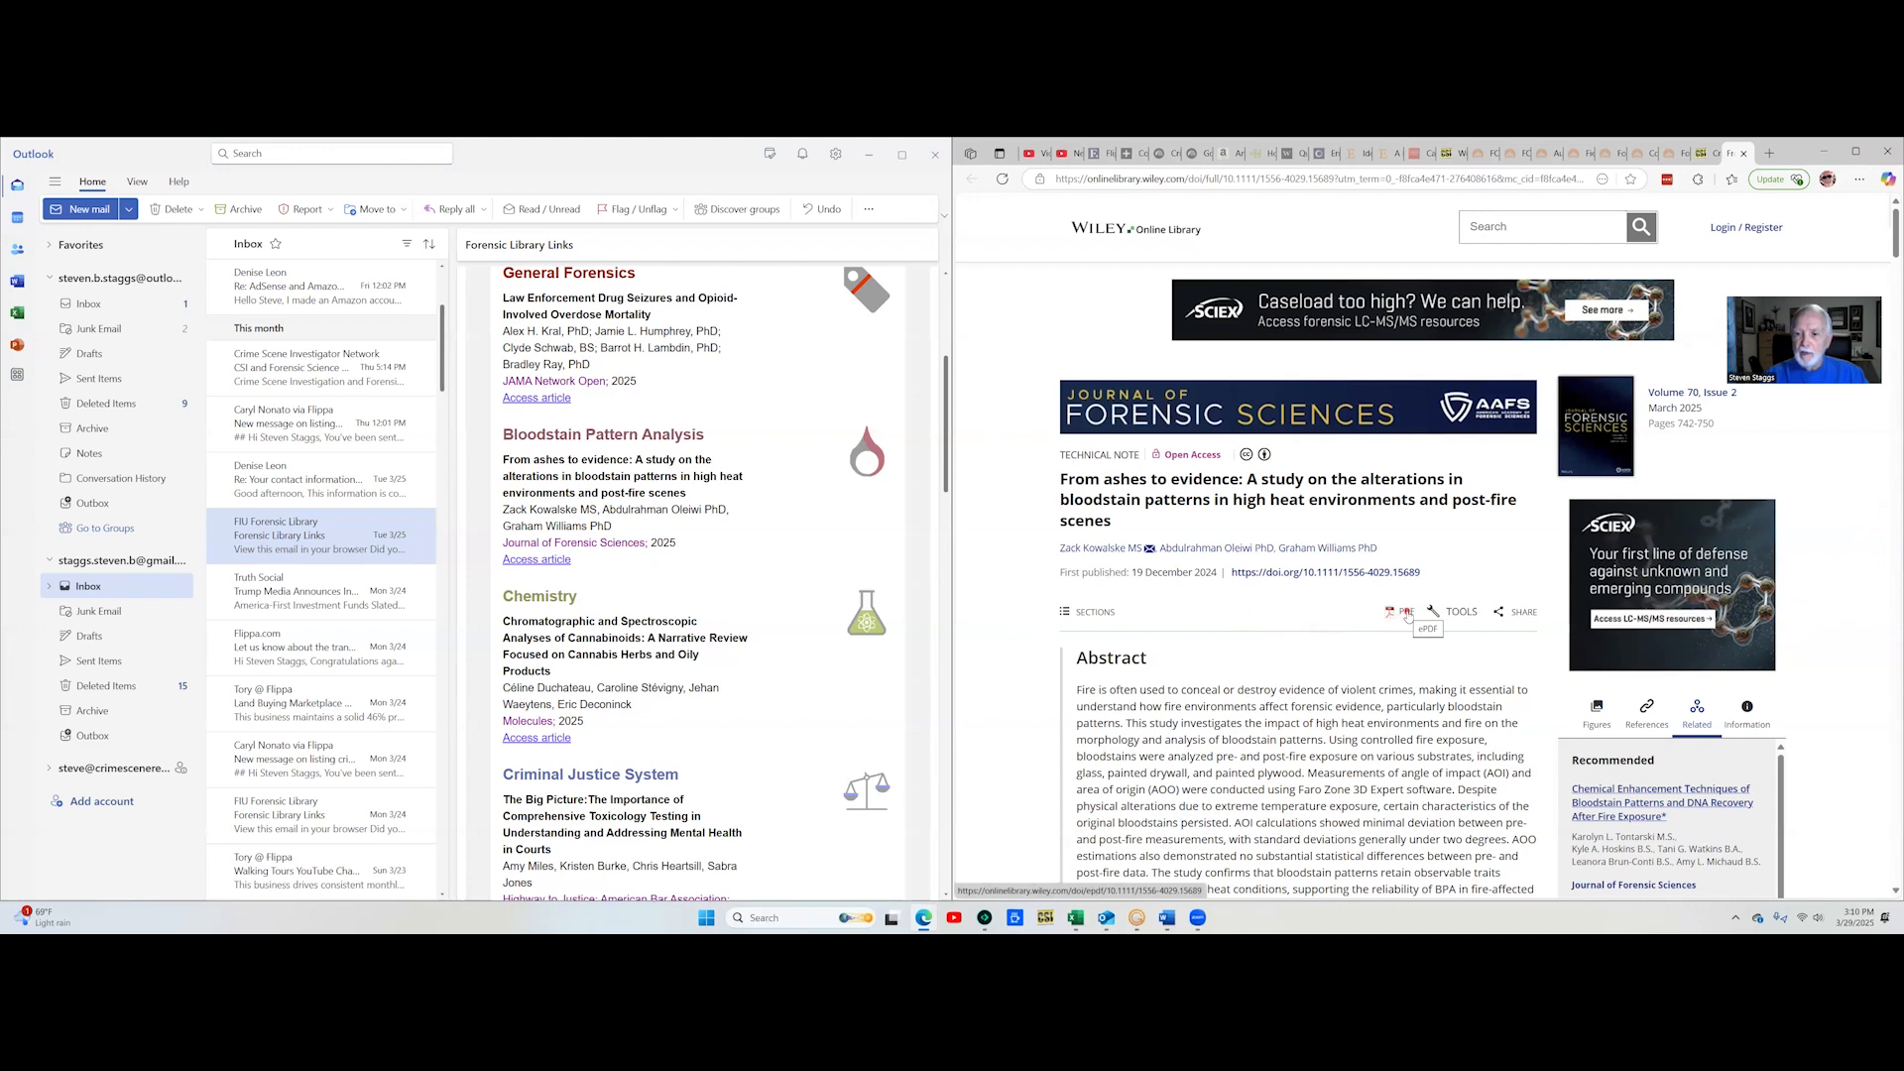
Download the PDF version of the "From ashes to evidence" article and open the downloaded file for viewing
{"action": "left_click", "coordinate": [1408, 616]}
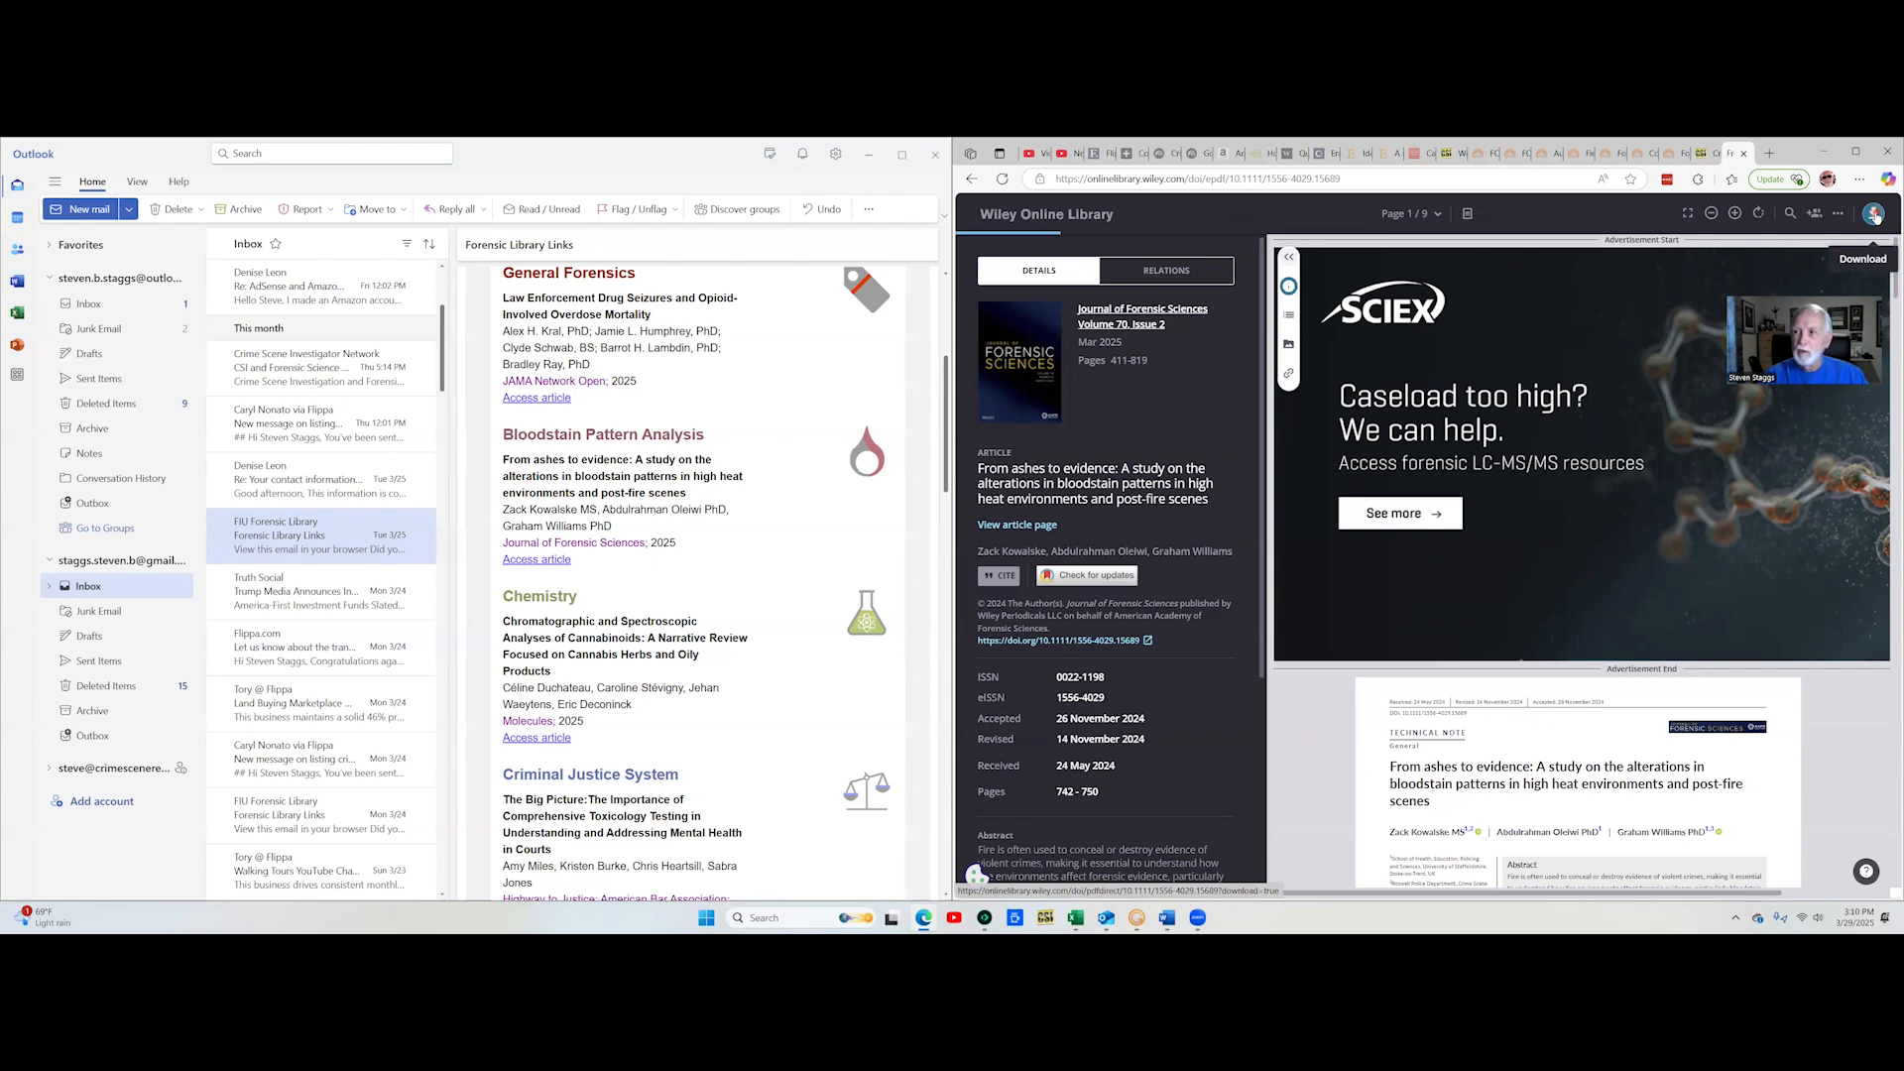
{"action": "left_click", "coordinate": [1873, 216]}
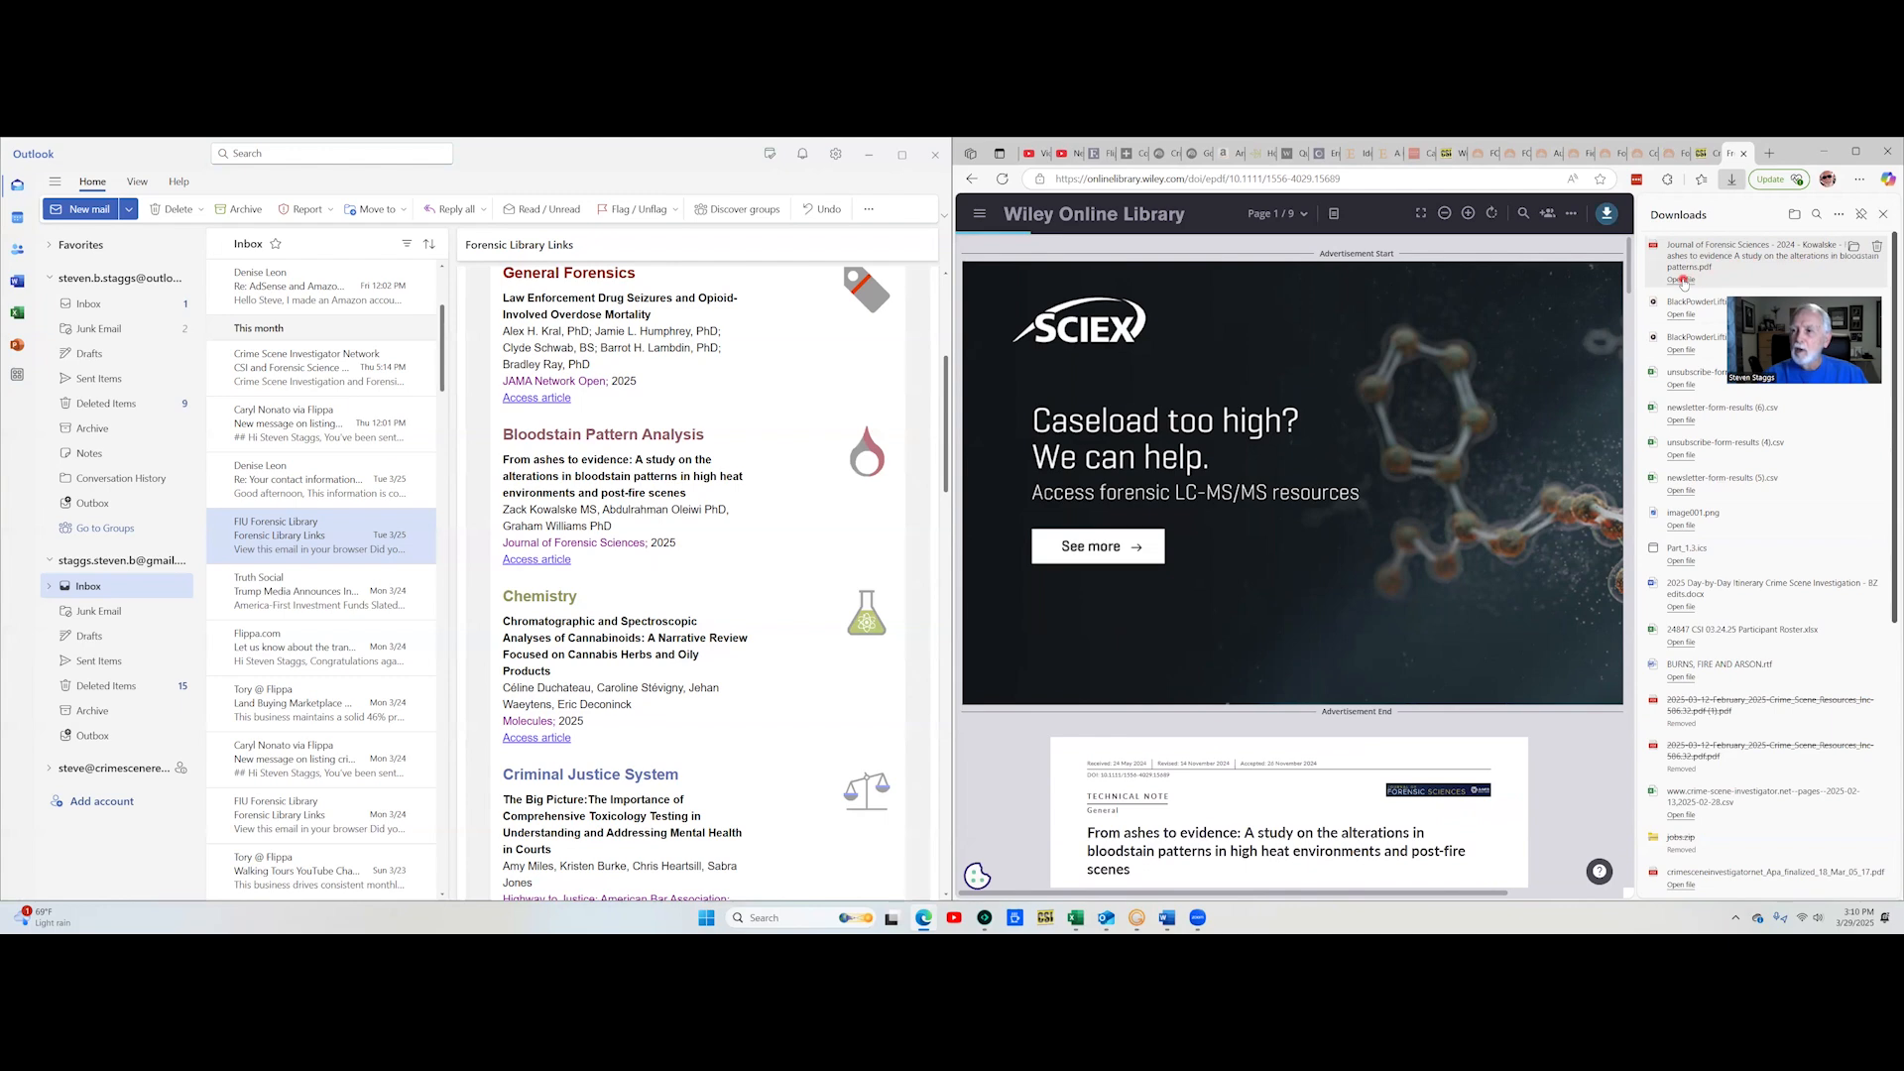
{"action": "left_click", "coordinate": [1681, 279]}
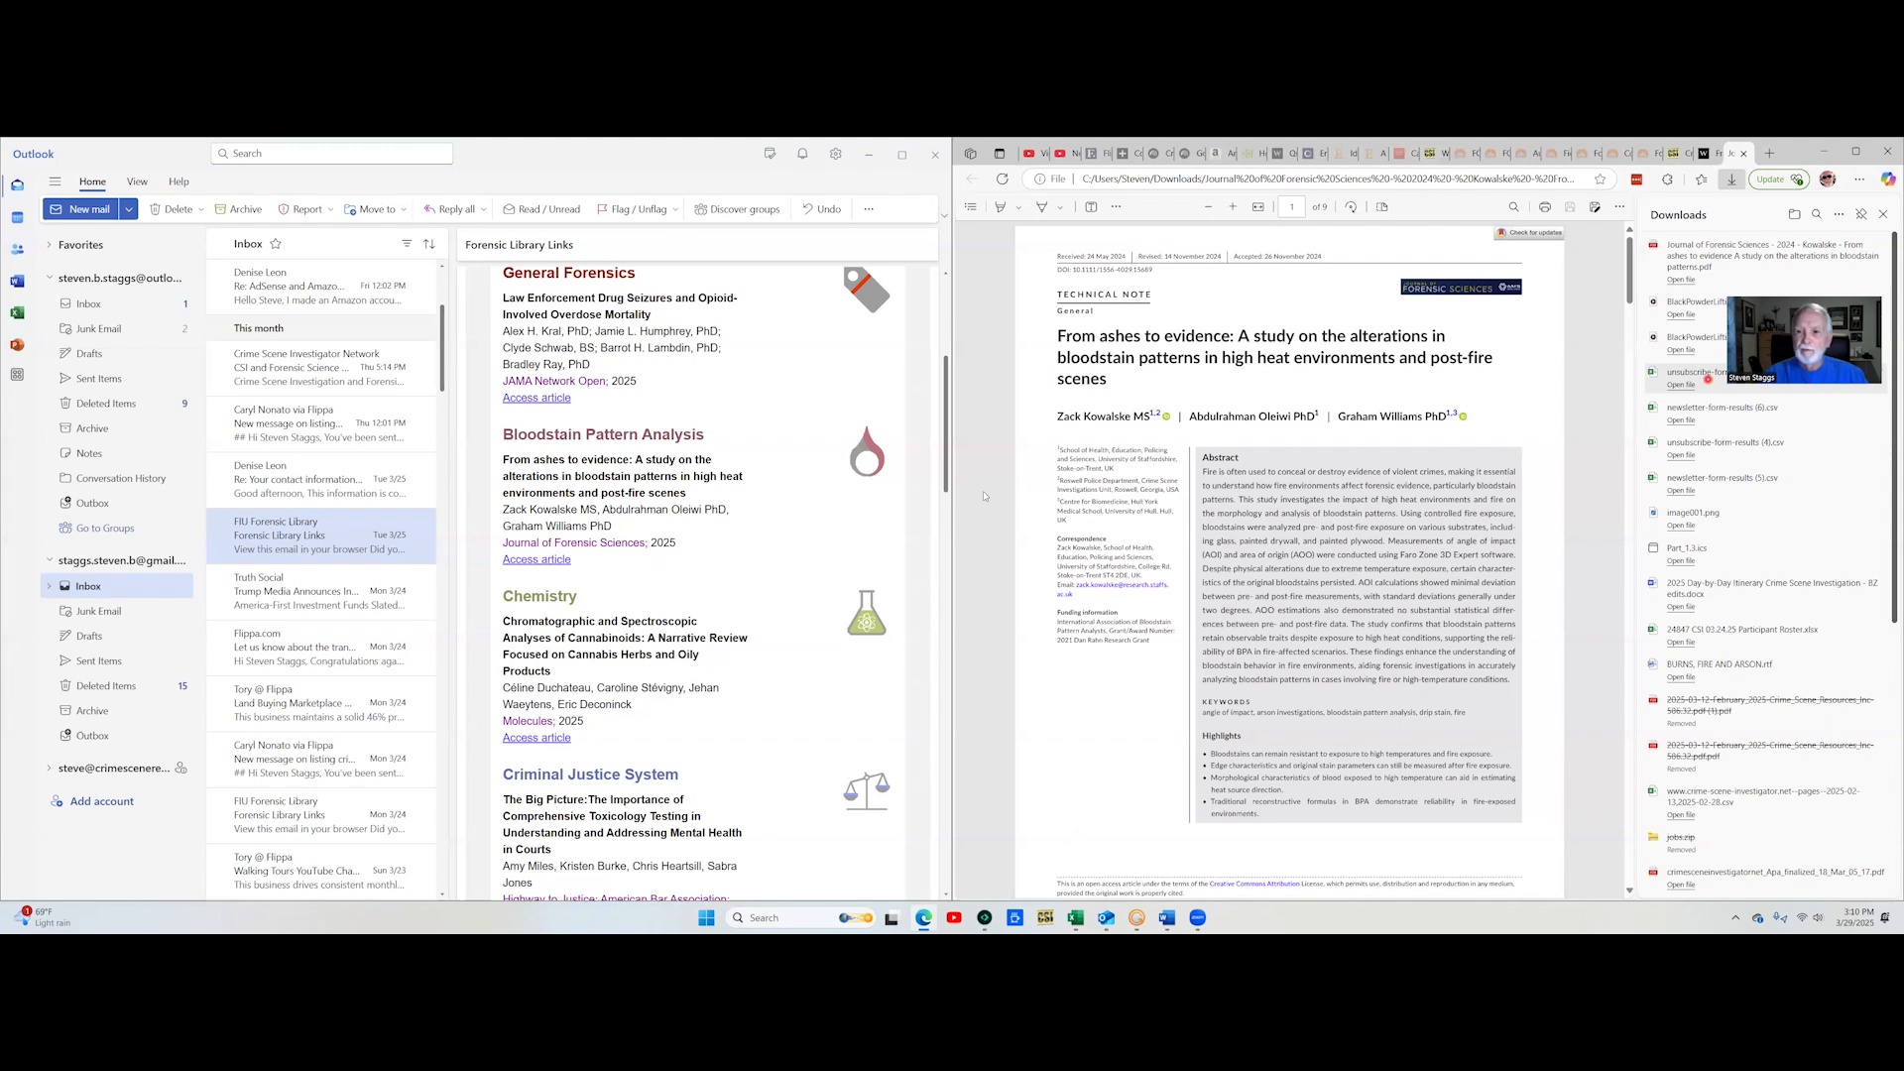
{"action": "left_click", "coordinate": [1883, 214]}
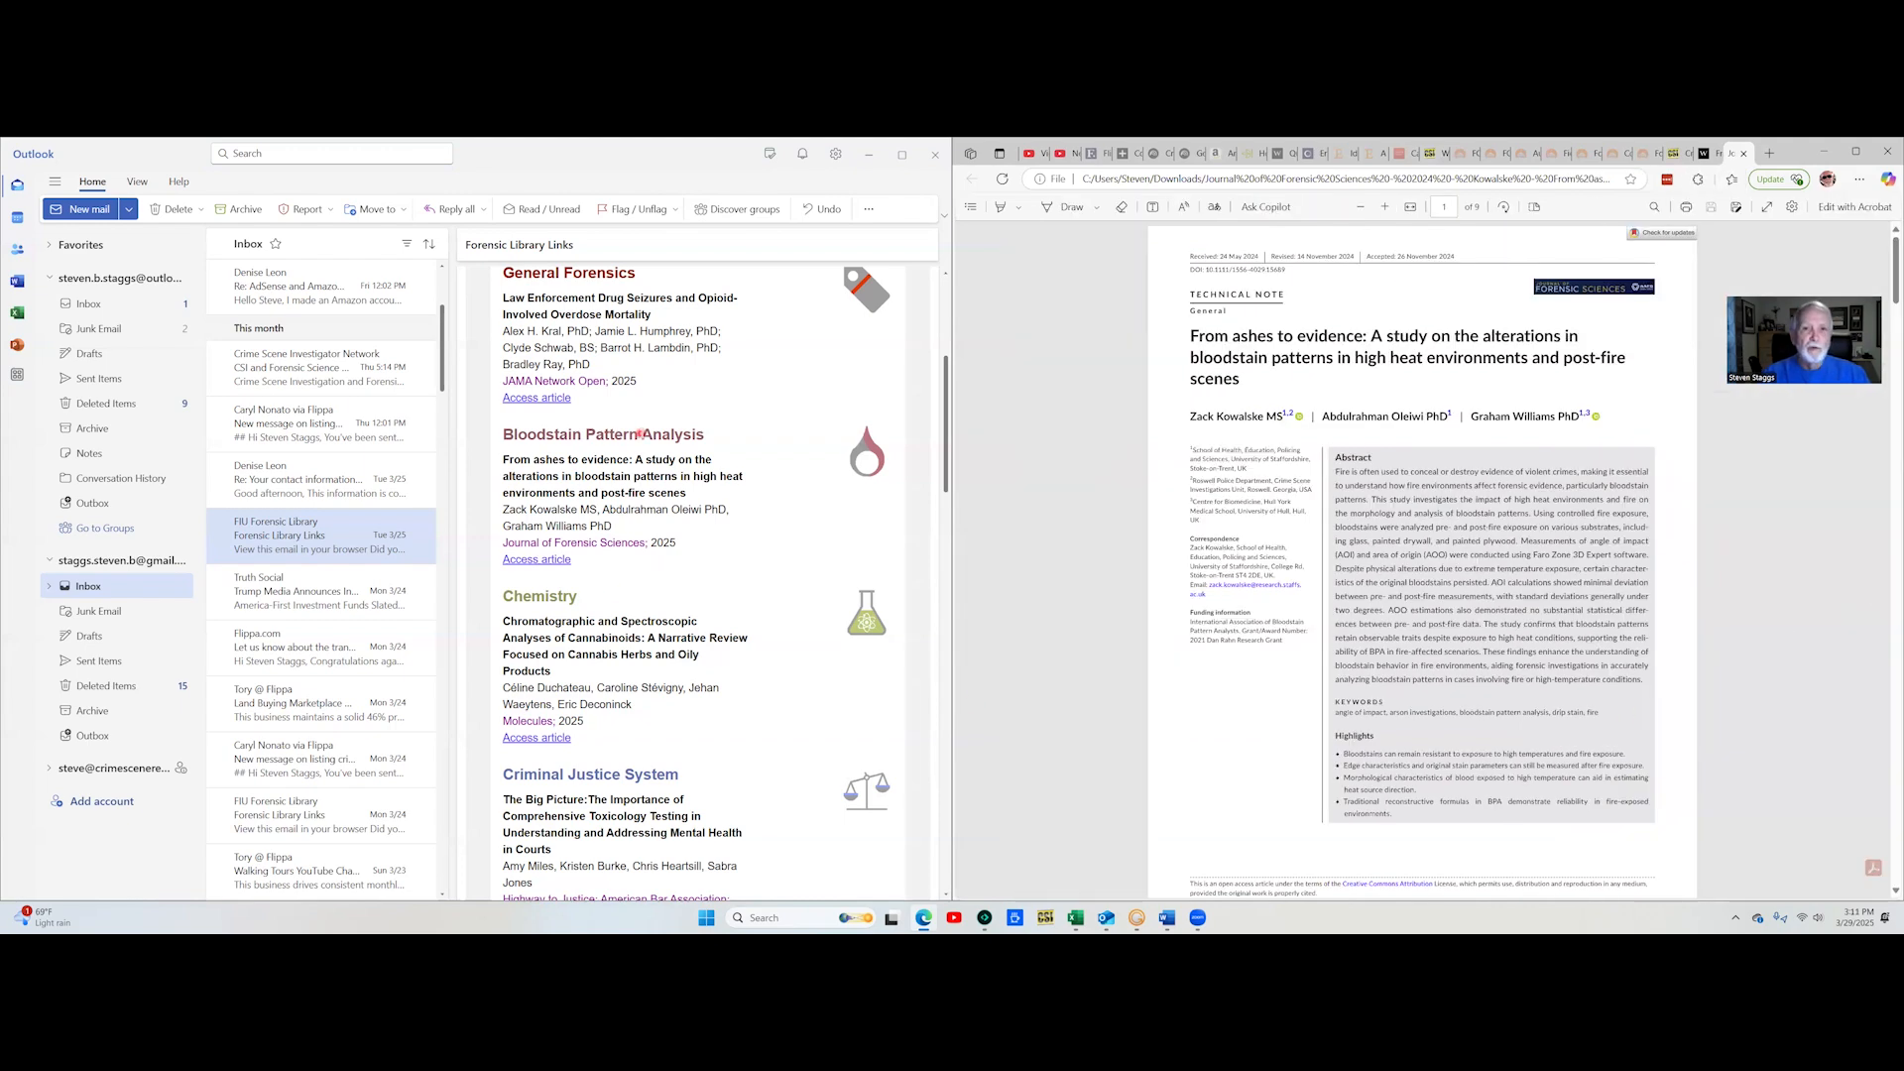
Switch to CoffeeCup HTML Editor, check the three article templates, and keep only template-article-pdf-embed-open-access.html open
{"action": "left_click", "coordinate": [649, 159]}
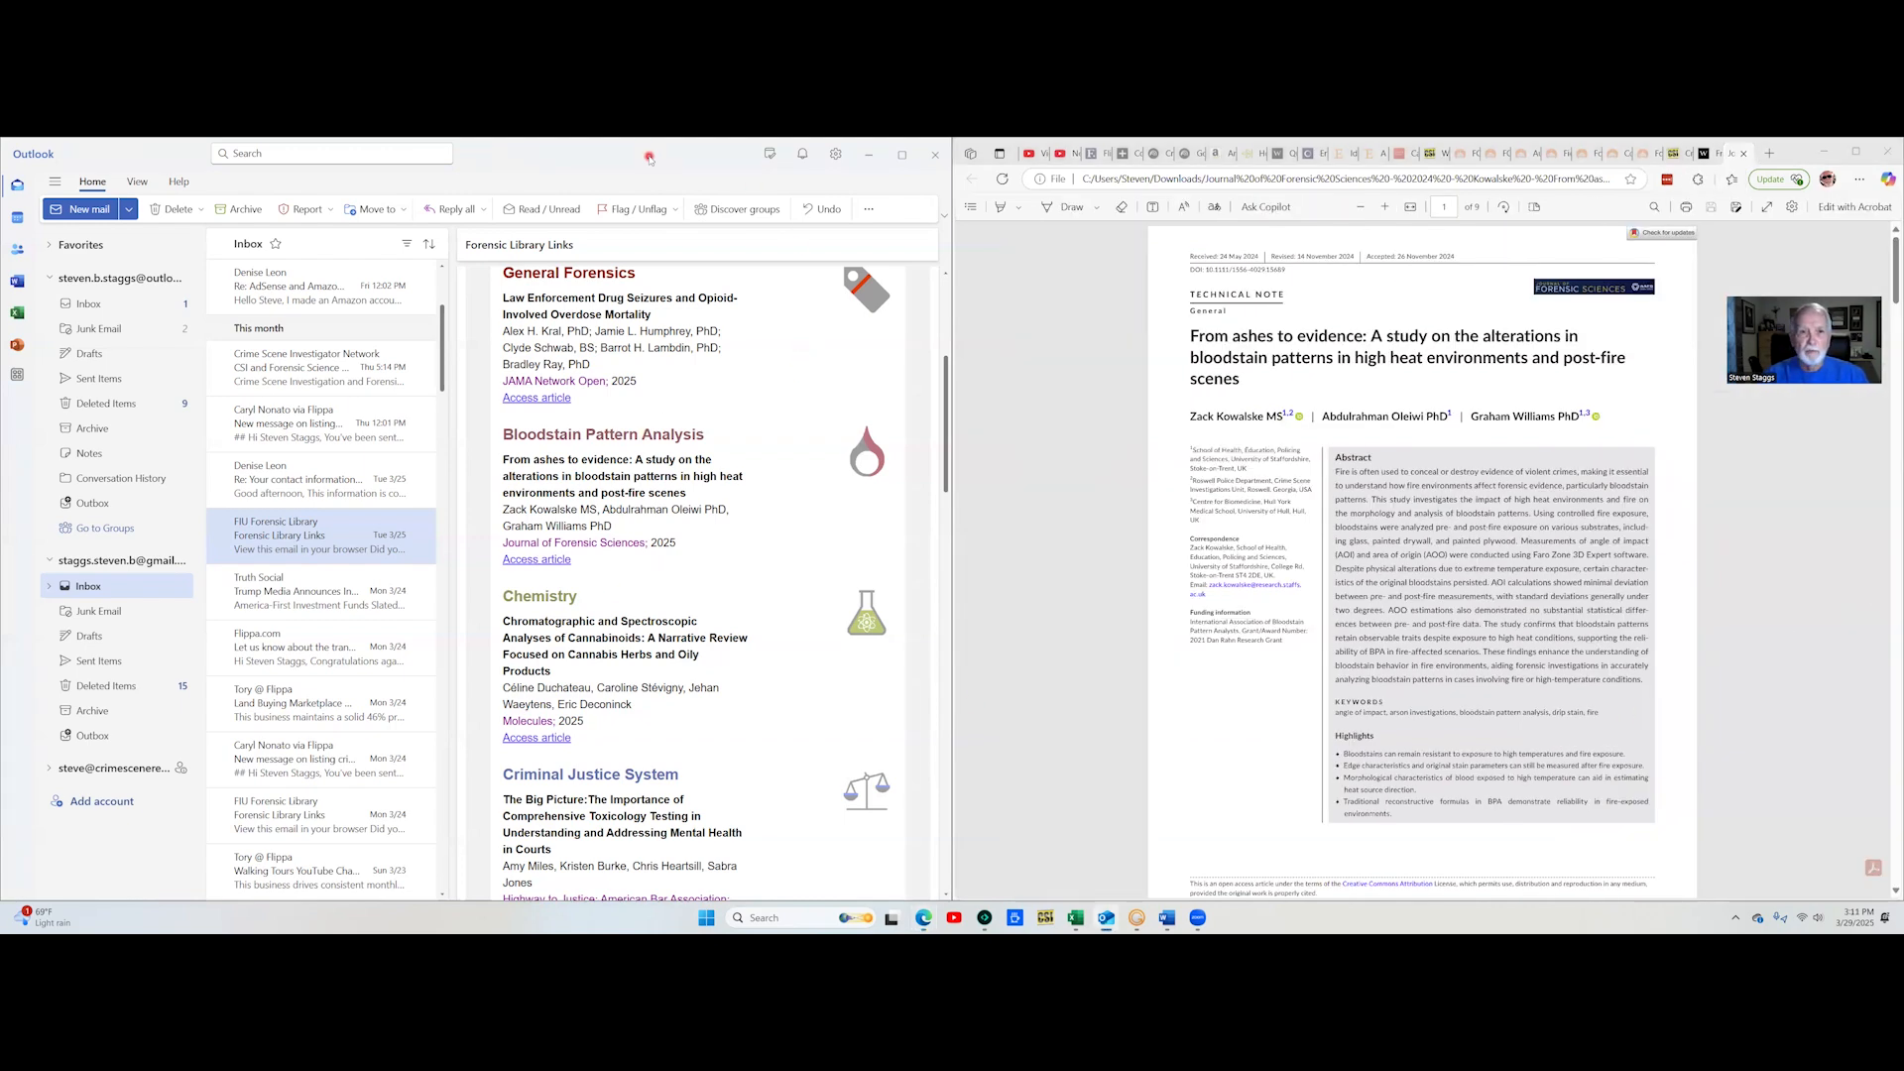
{"action": "left_click", "coordinate": [868, 157]}
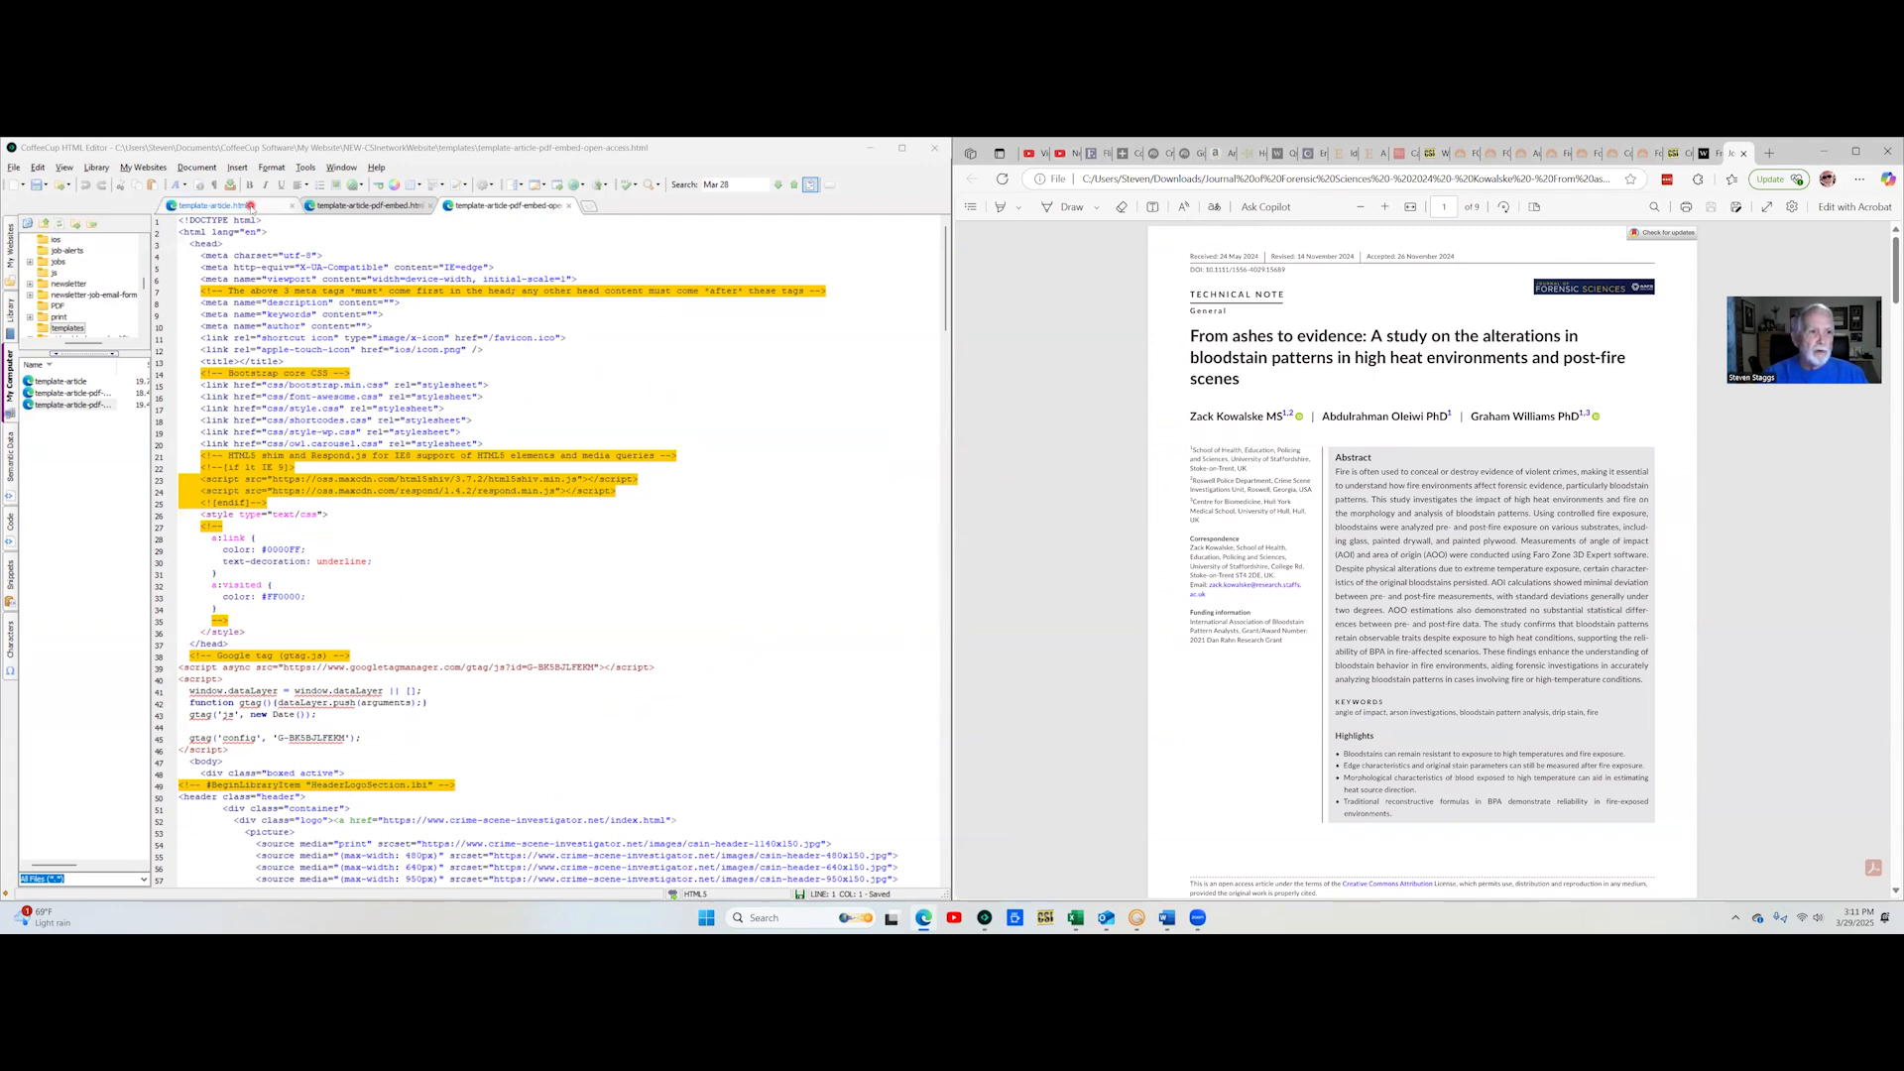
{"action": "left_click", "coordinate": [251, 206]}
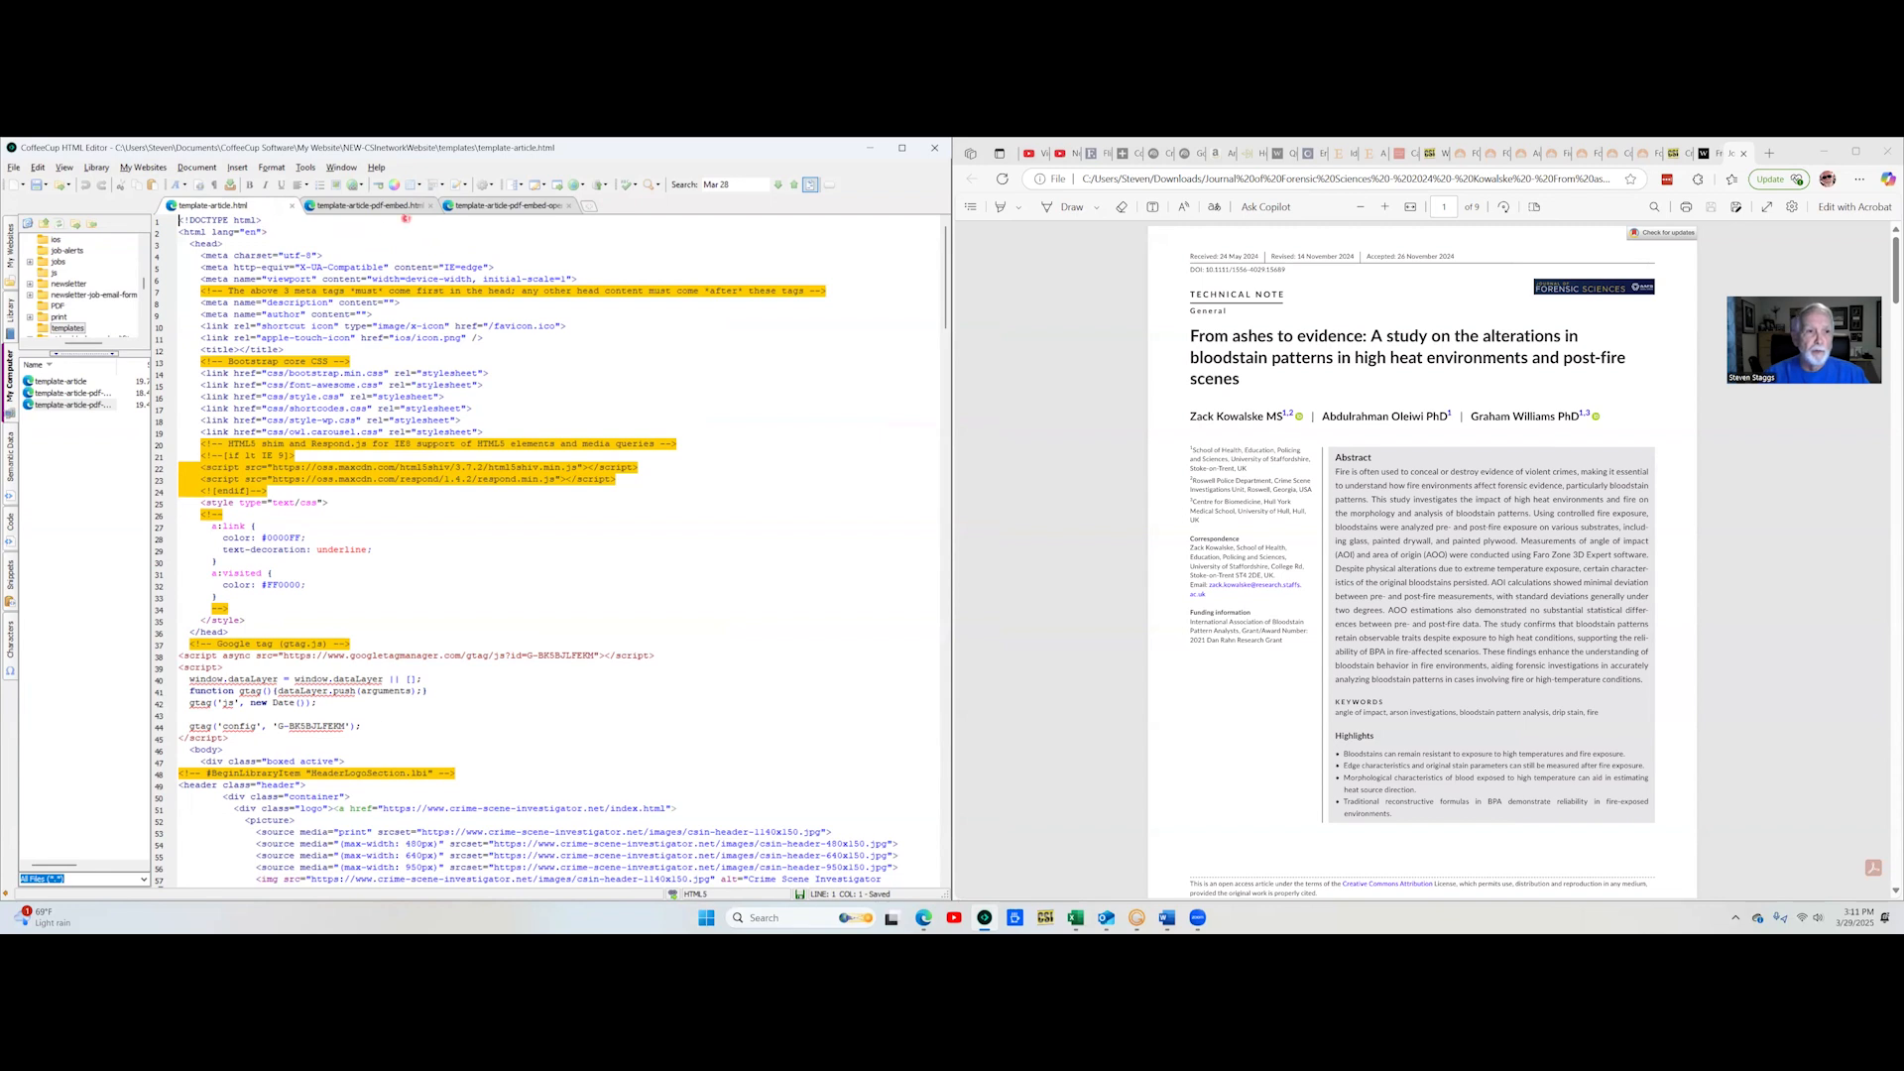
{"action": "left_click", "coordinate": [390, 208]}
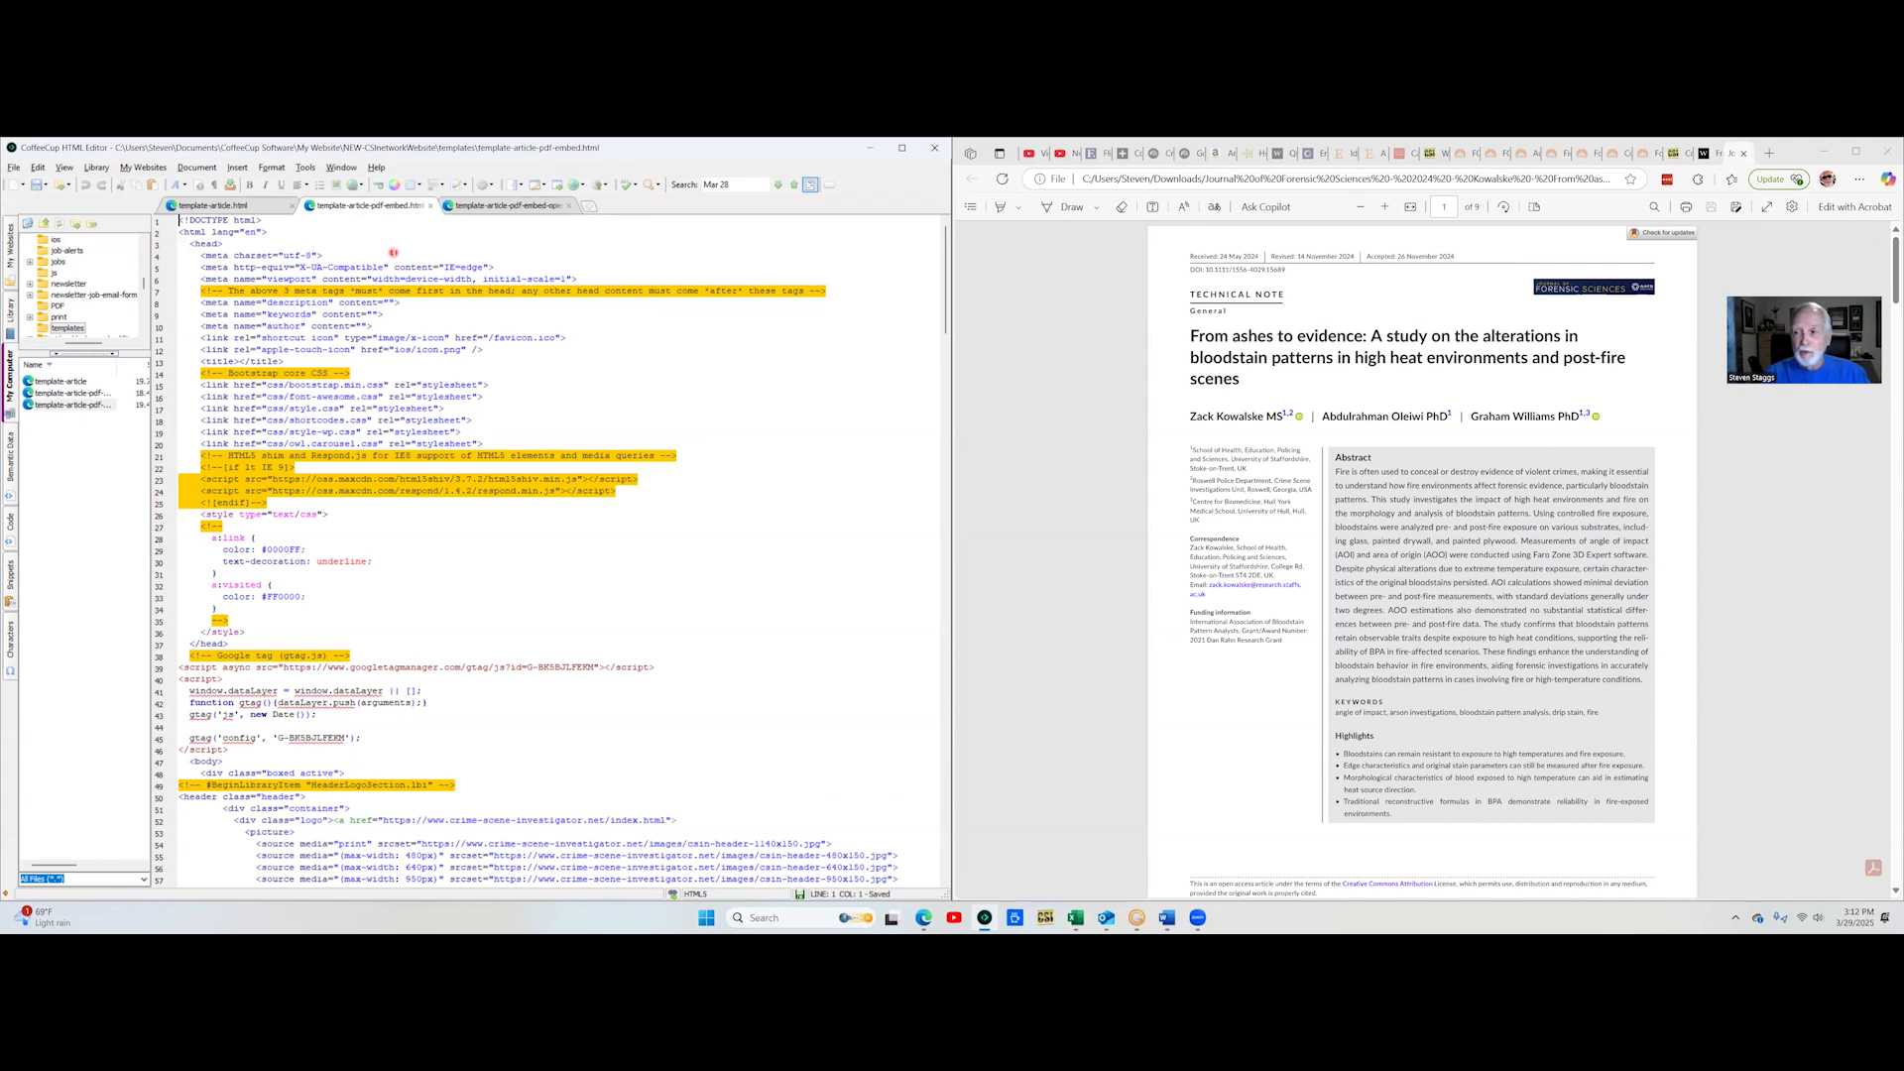
{"action": "left_click", "coordinate": [482, 206]}
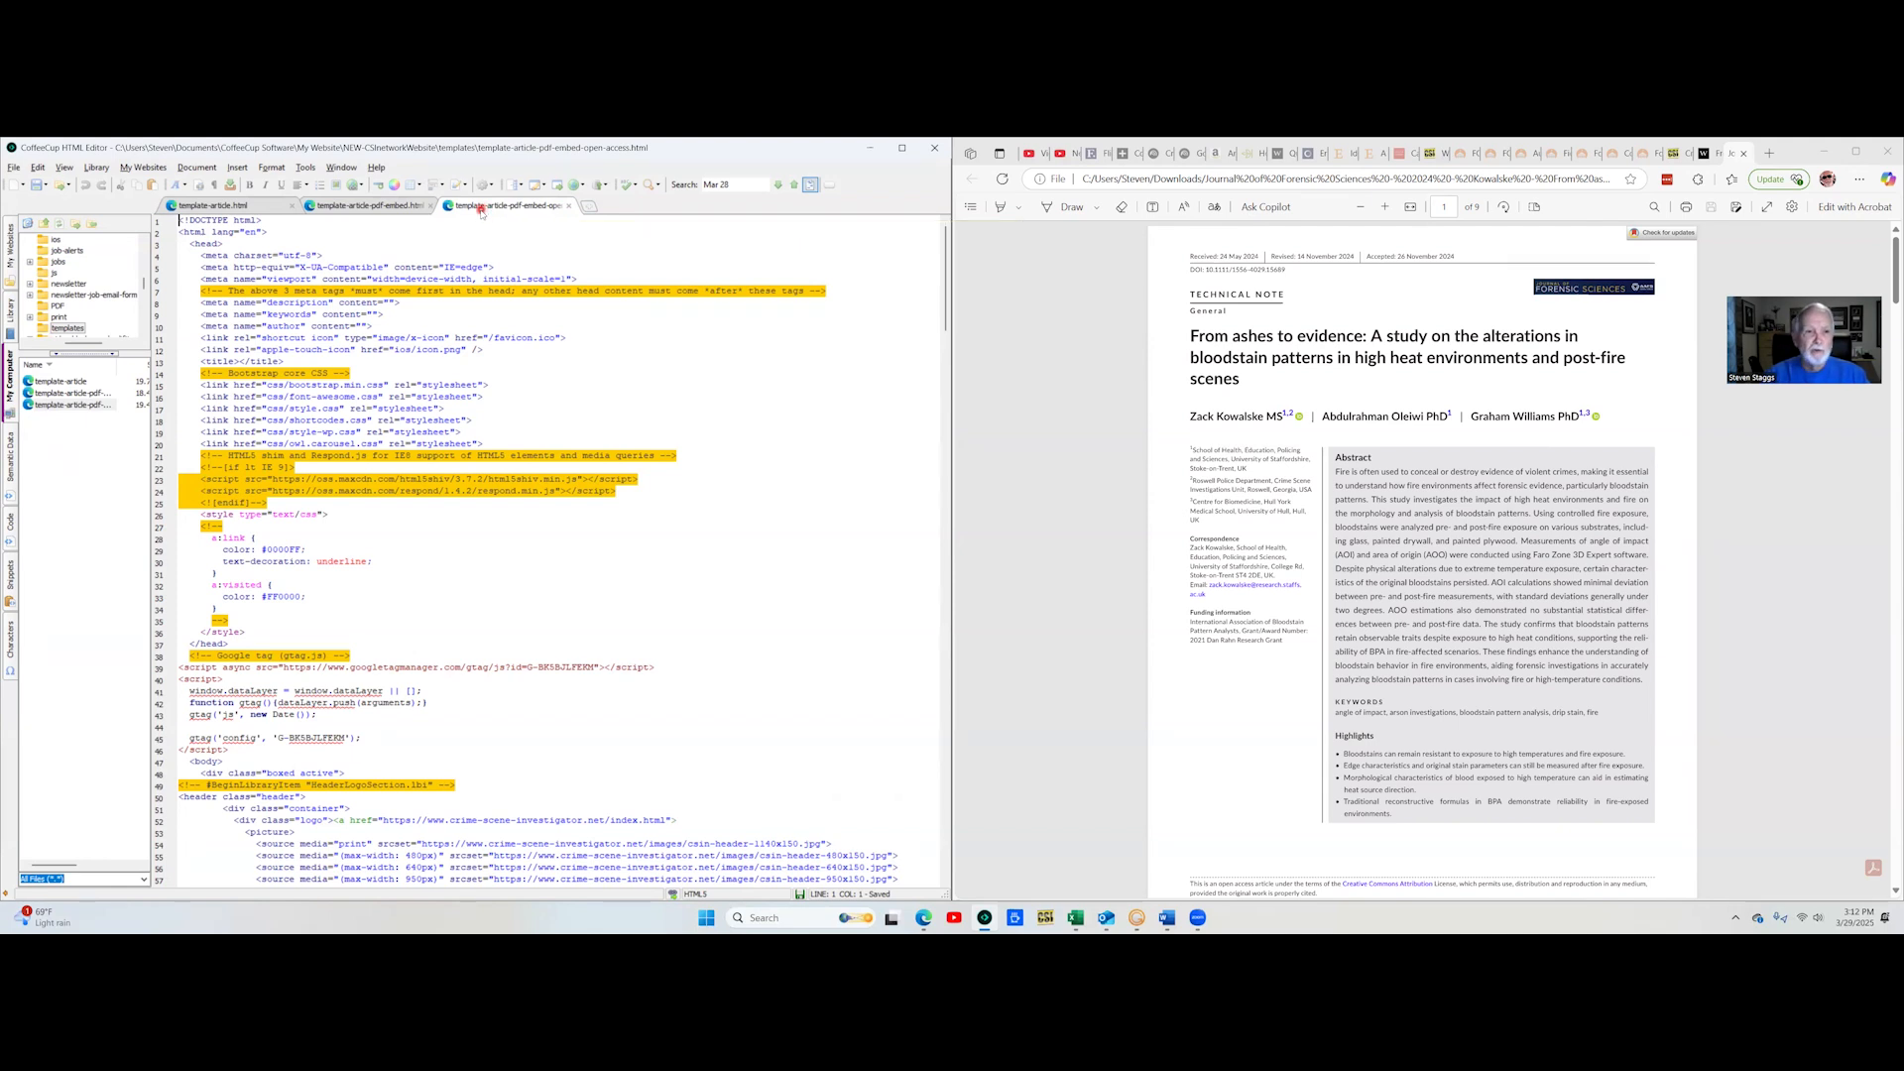
{"action": "left_click", "coordinate": [292, 205]}
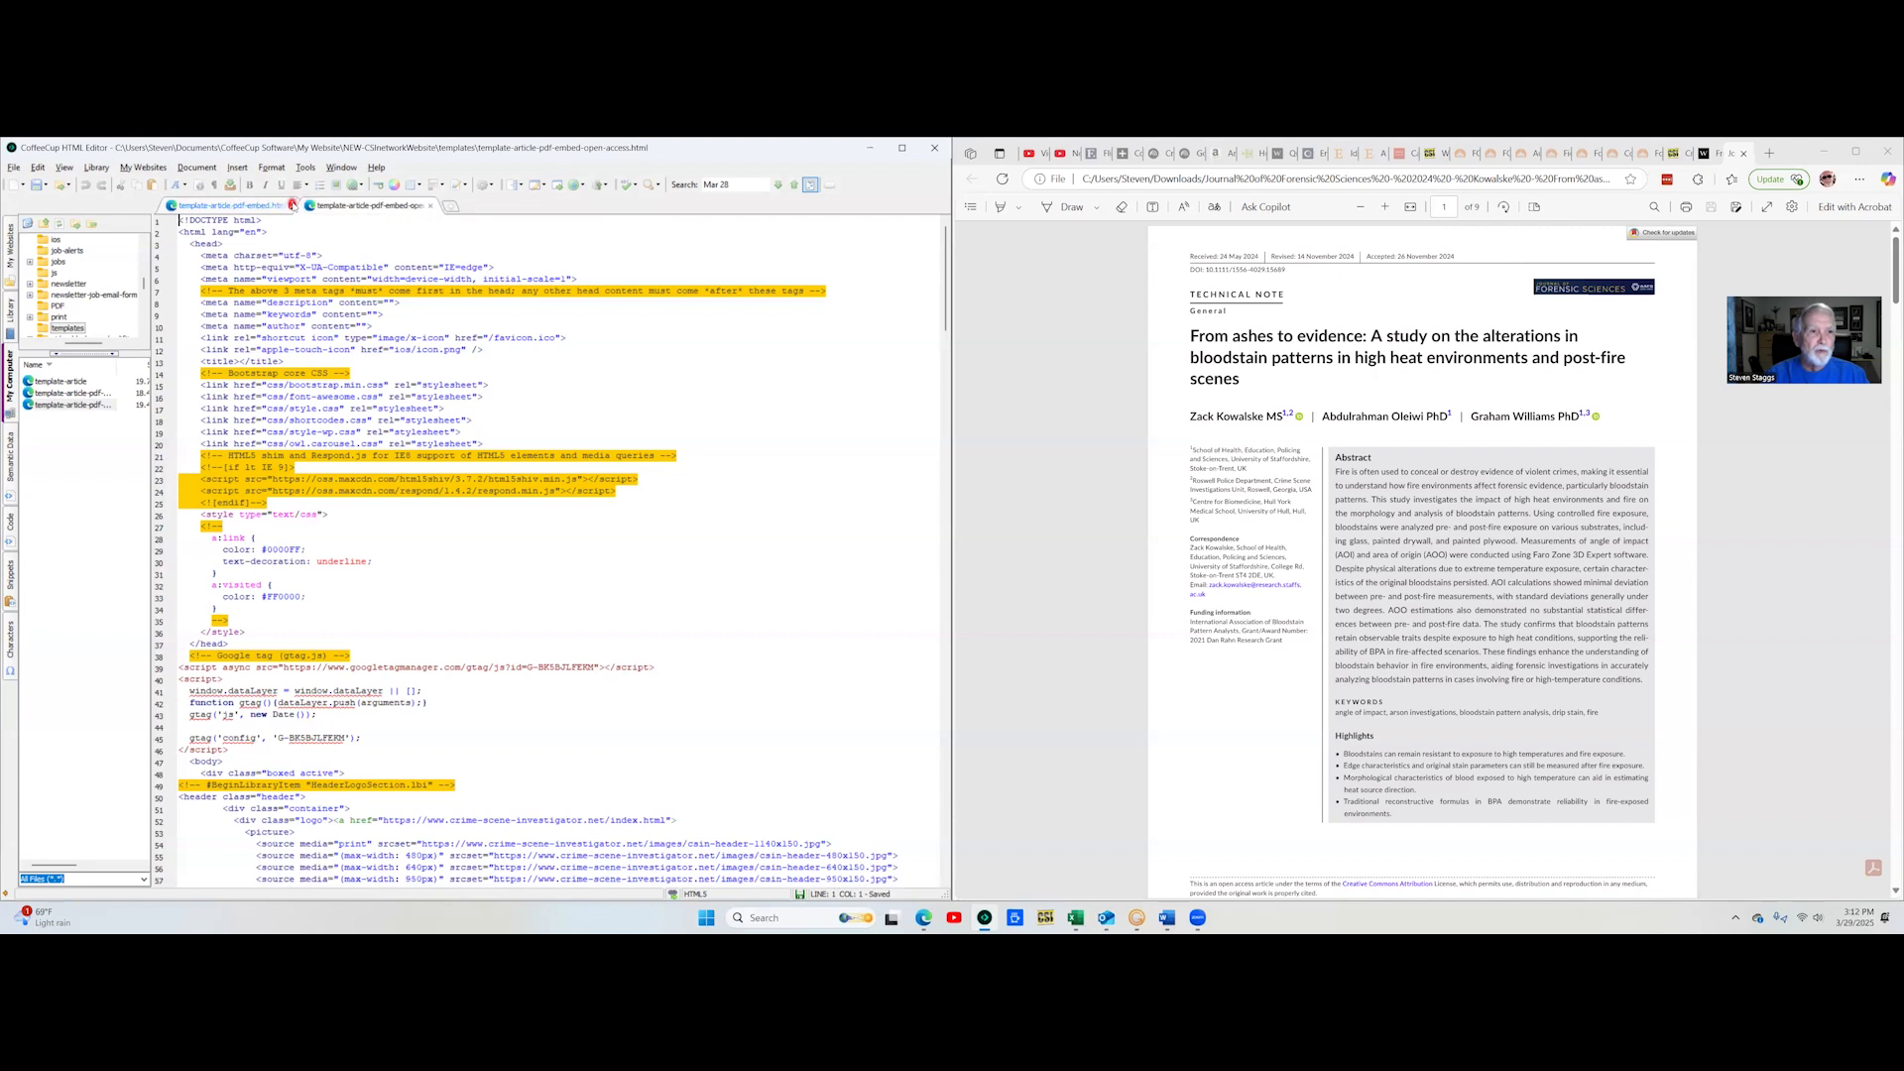
{"action": "left_click", "coordinate": [292, 205]}
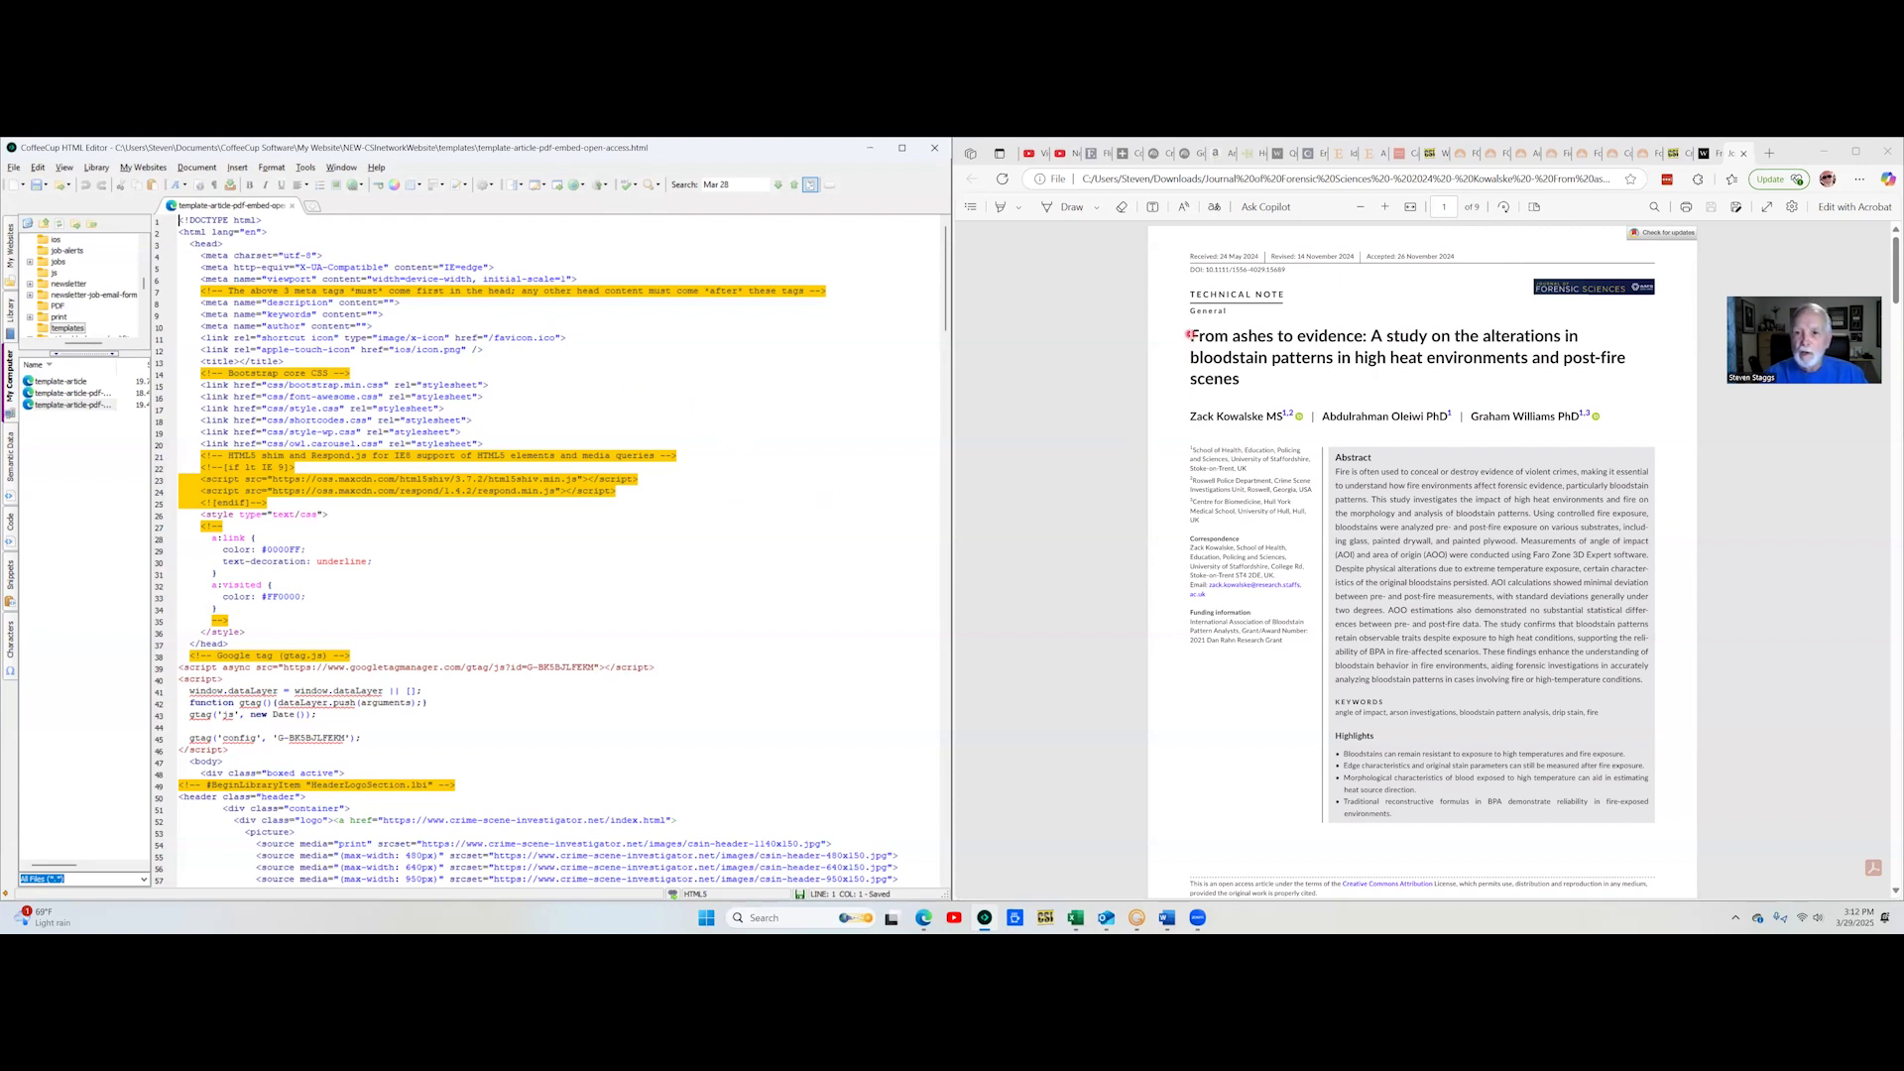
Copy the full article title from the PDF into a blank Word document
{"action": "left_click", "coordinate": [1190, 334]}
{"action": "left_click_drag", "start_coordinate": [1189, 334], "coordinate": [1241, 378]}
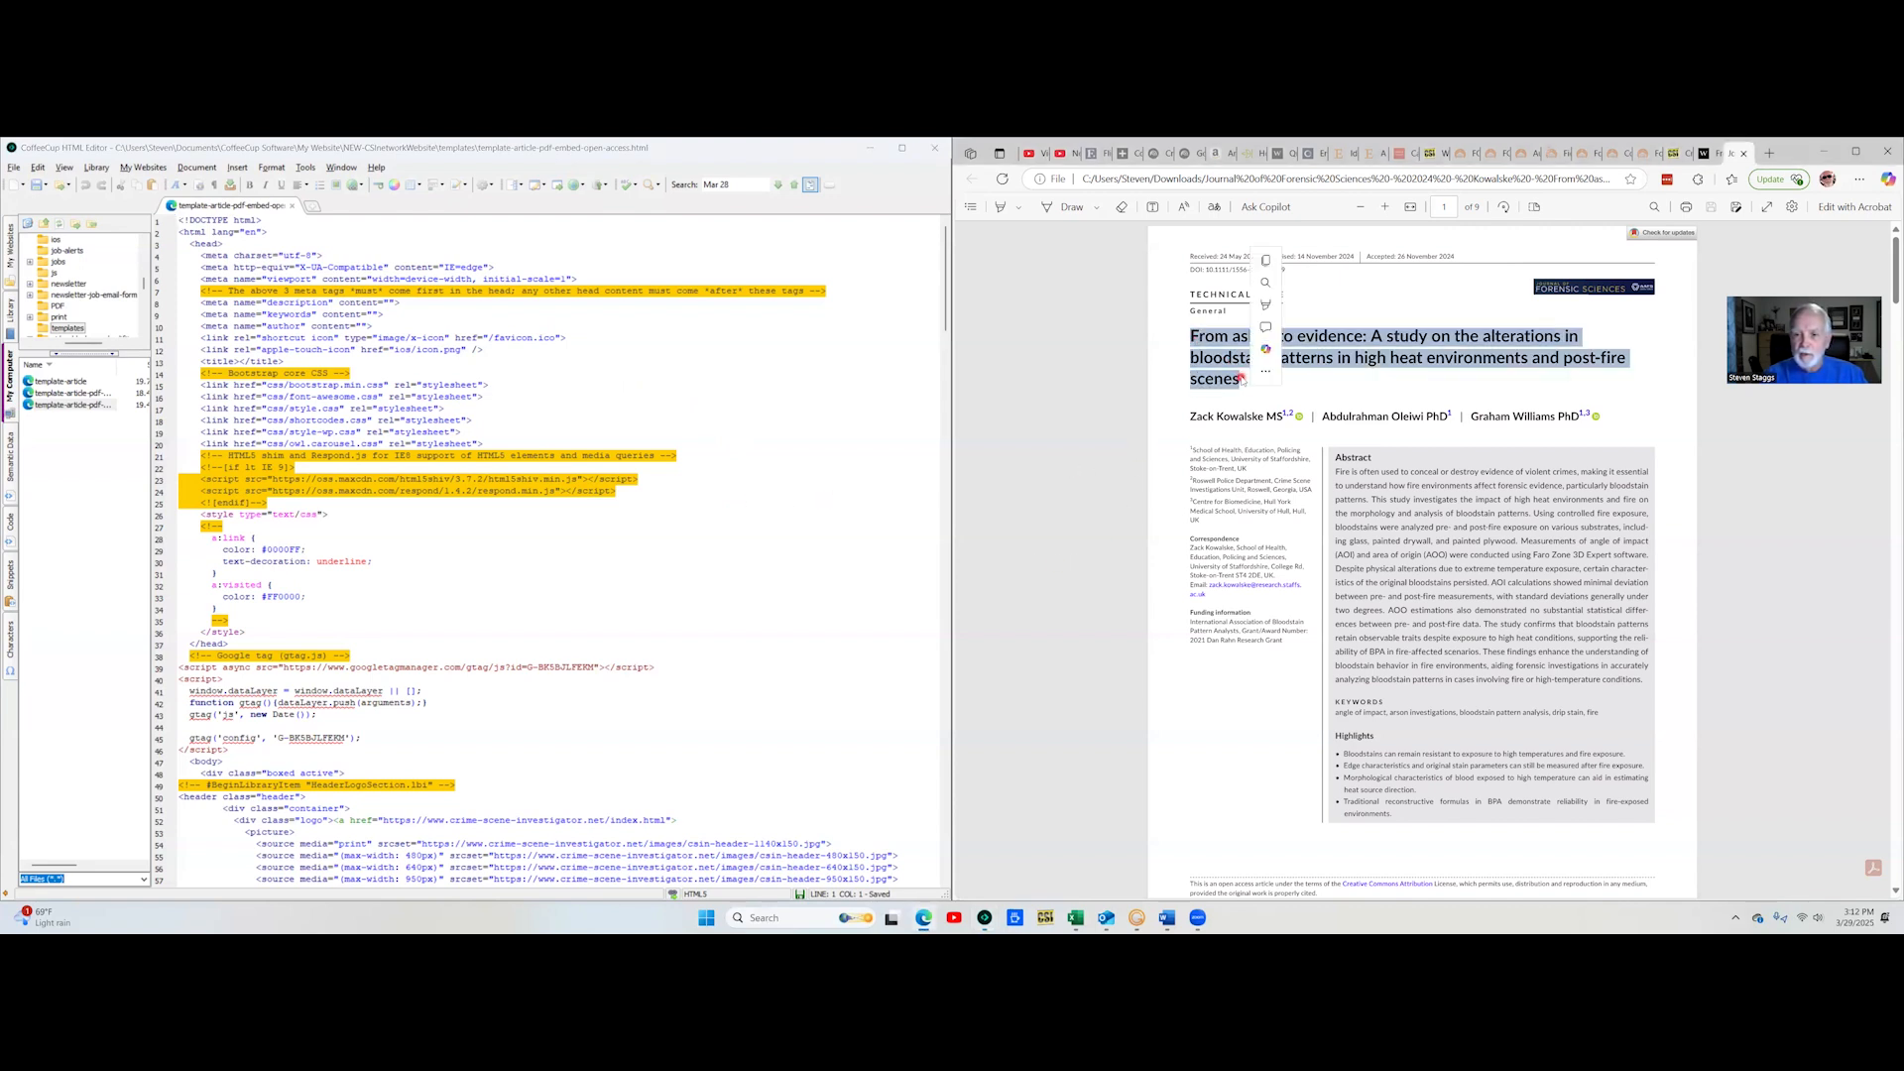
{"action": "key", "text": "ctrl+c"}
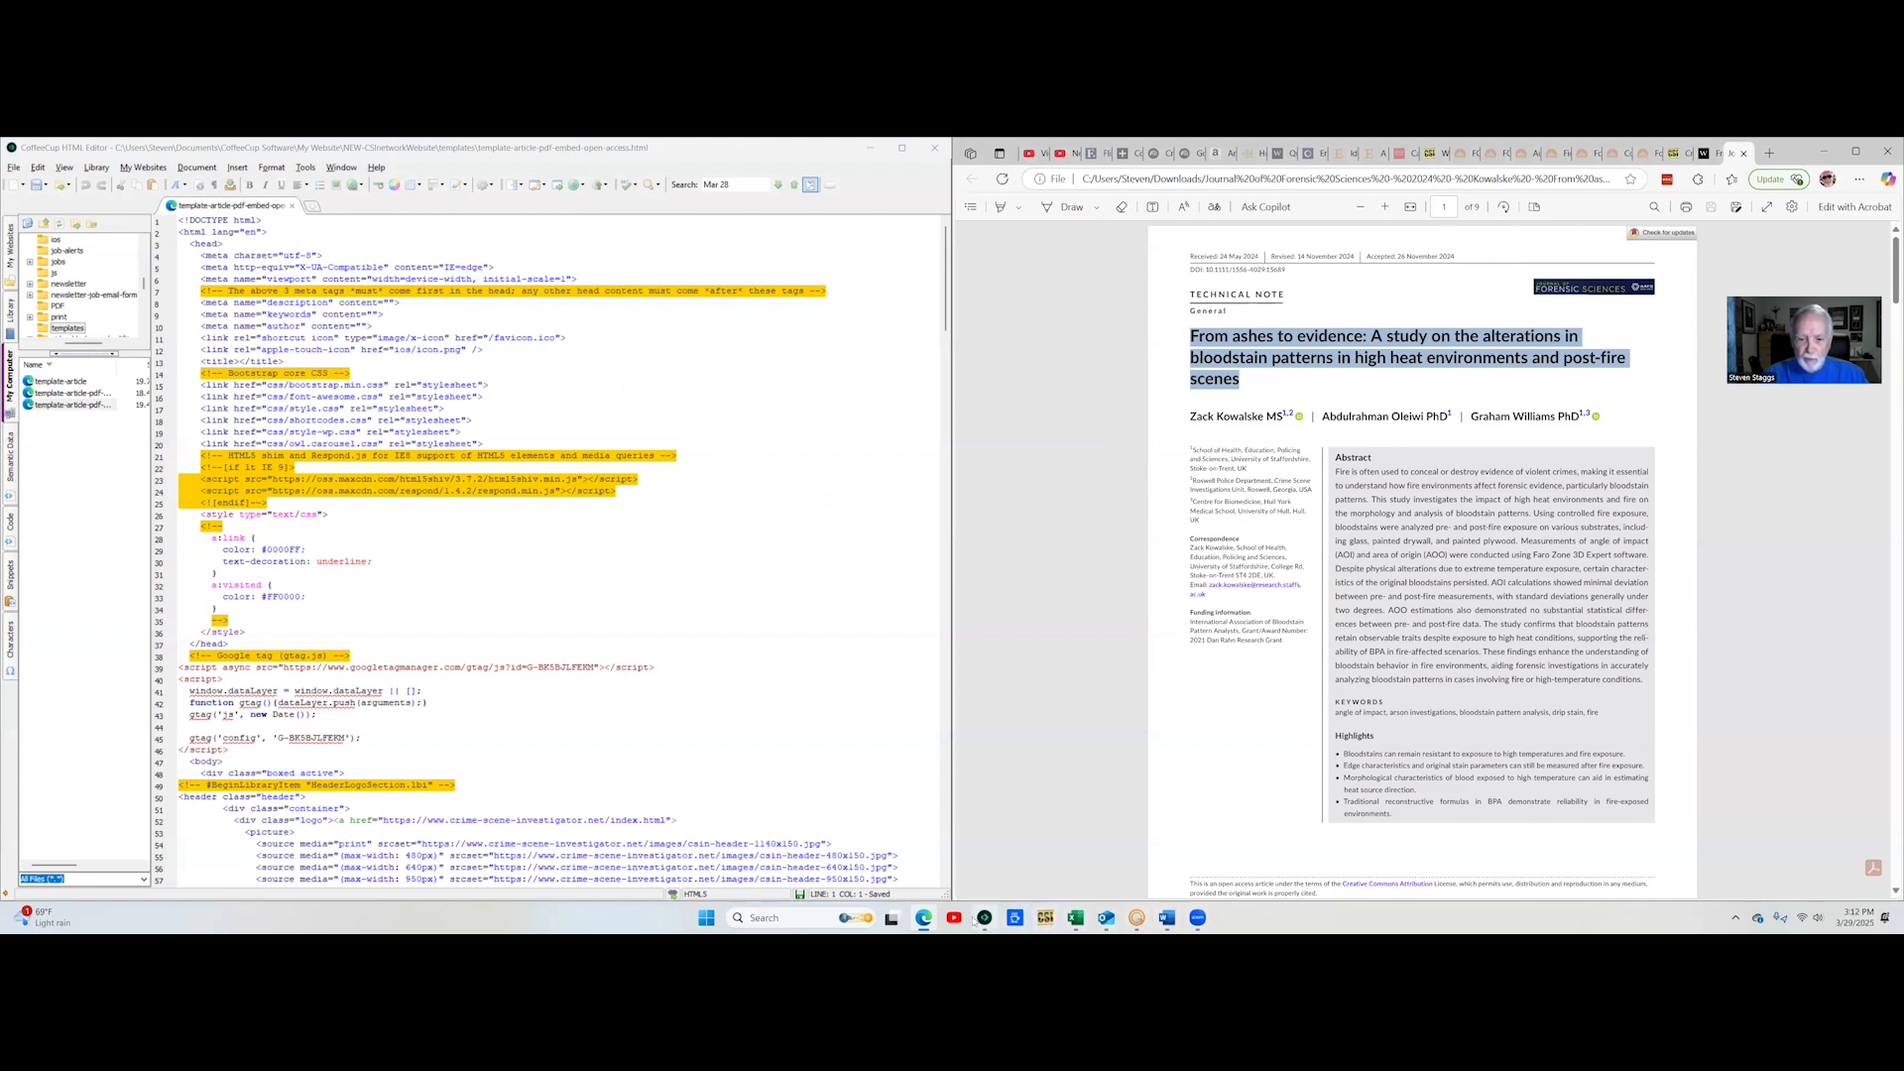
{"action": "left_click", "coordinate": [925, 838]}
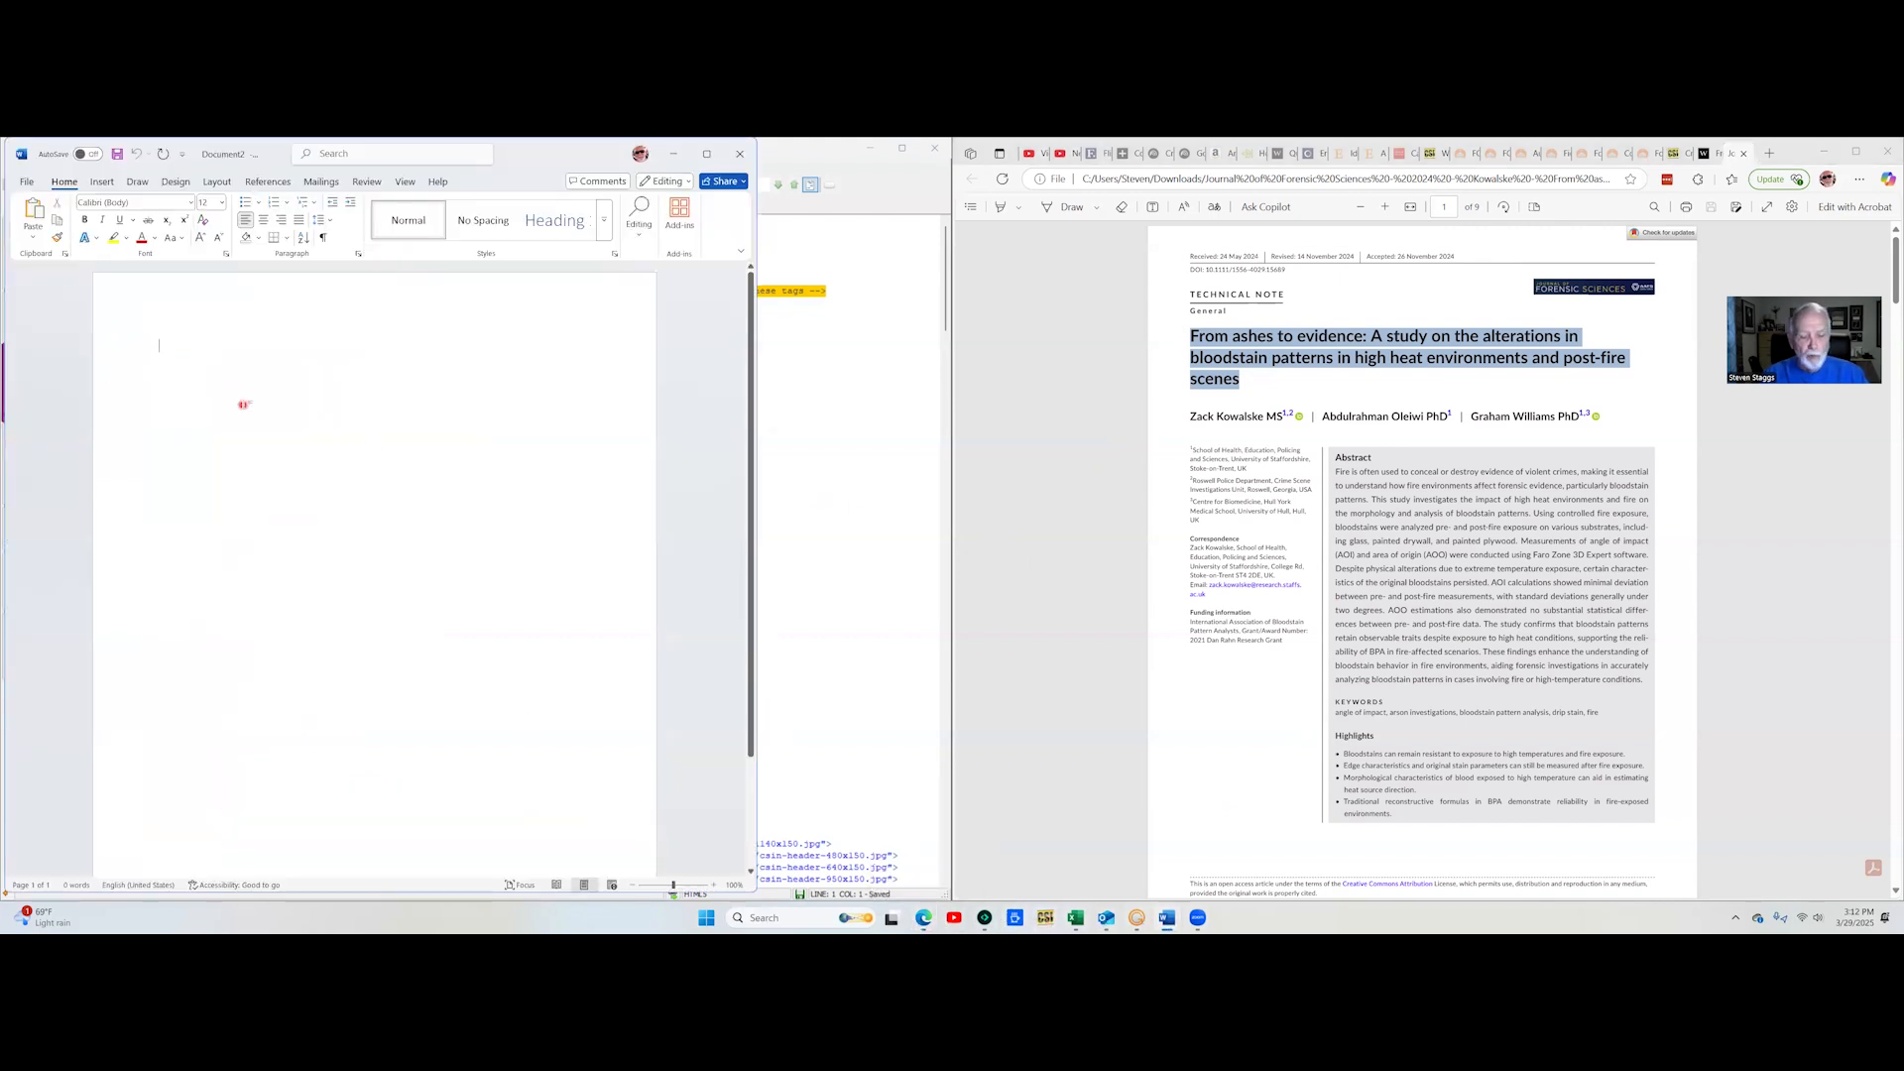
{"action": "key", "text": "ctrl+v"}
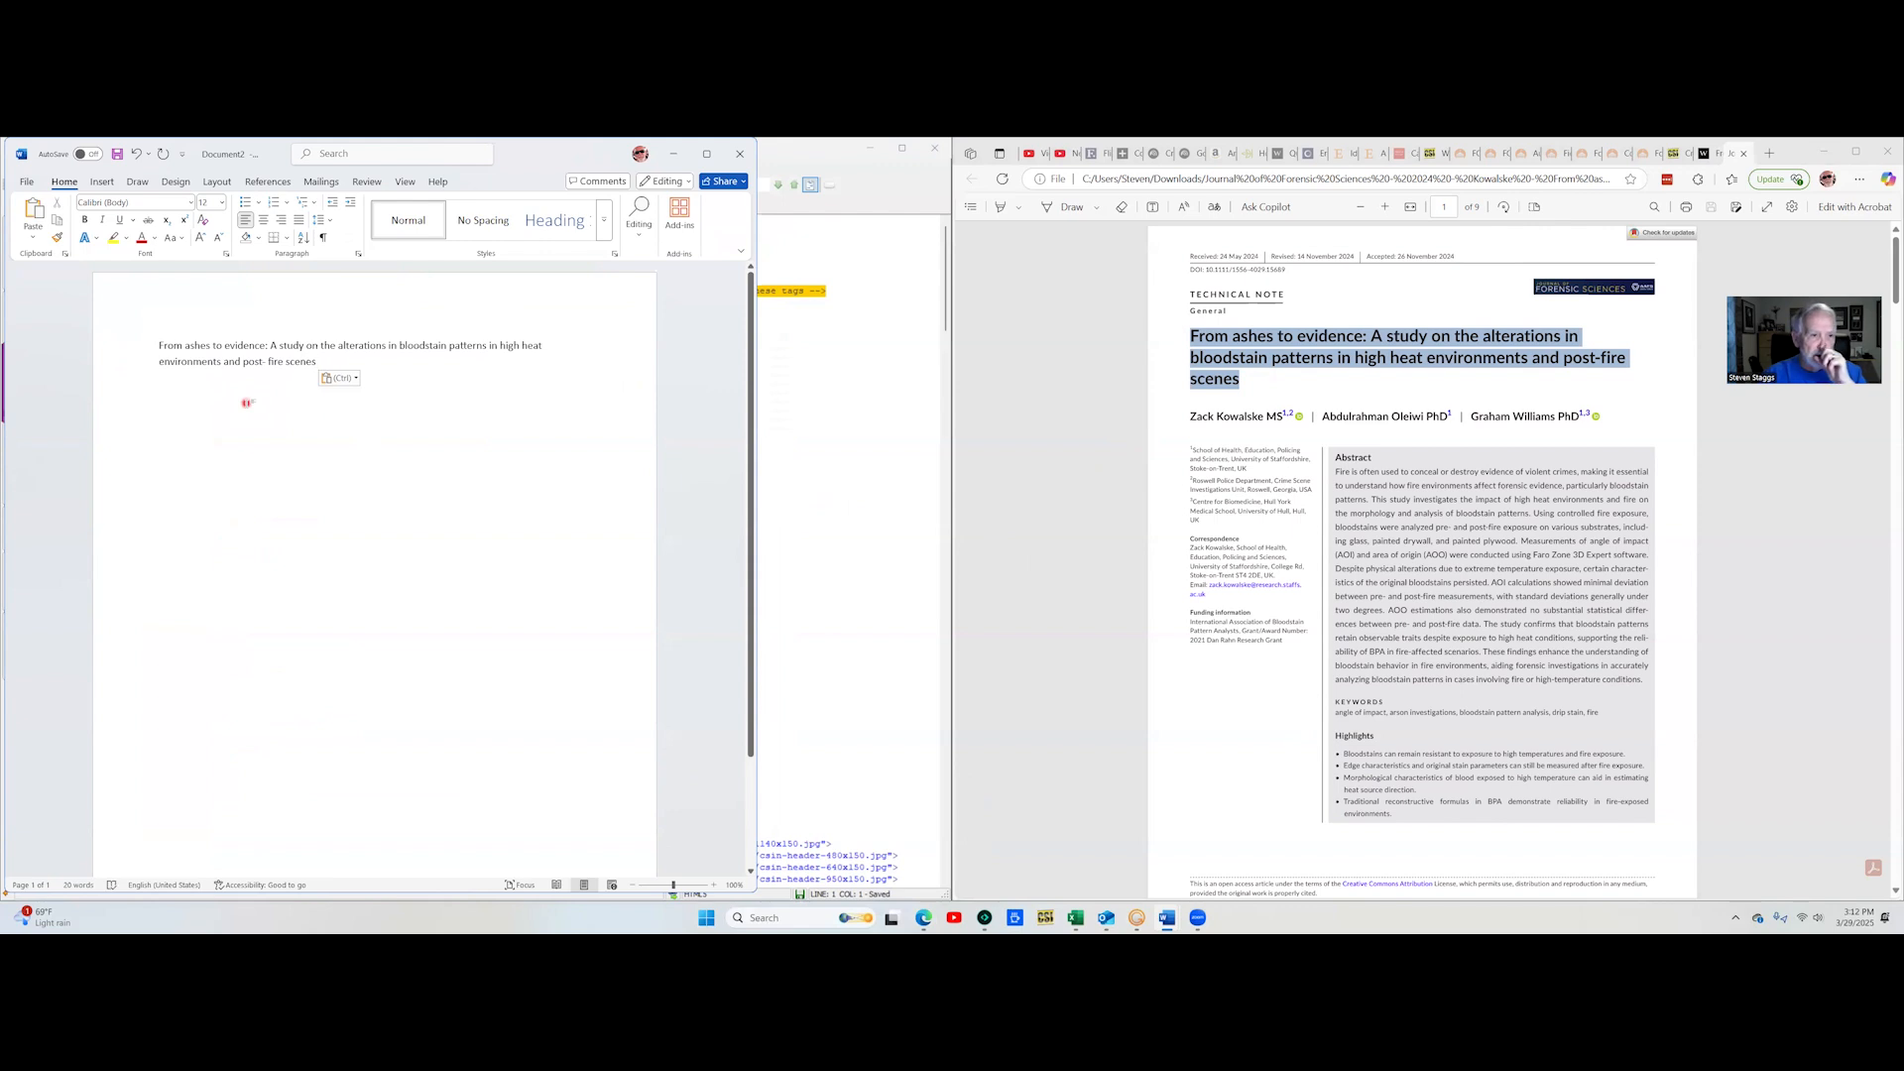
{"action": "key", "text": "Return"}
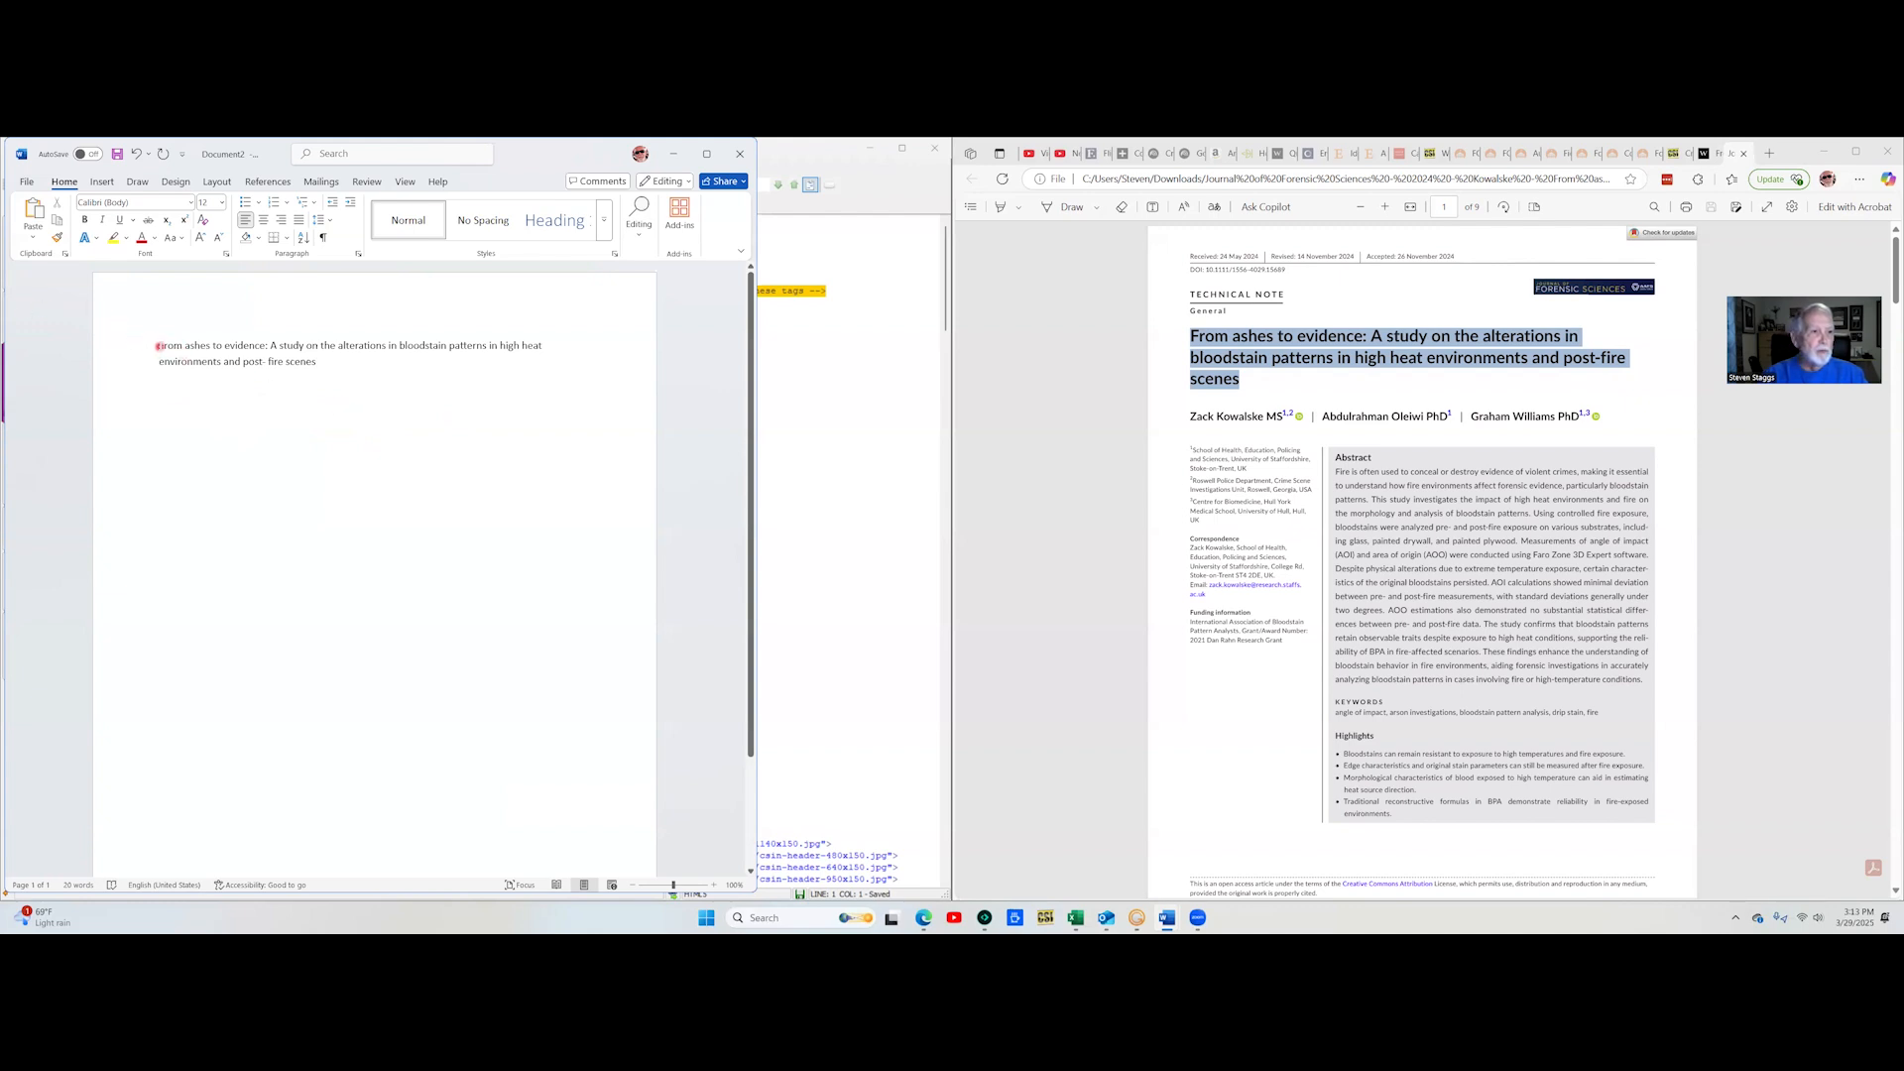
Replace every space in the pasted article title with a hyphen using Find and Replace
{"action": "left_click_drag", "start_coordinate": [159, 345], "coordinate": [315, 362]}
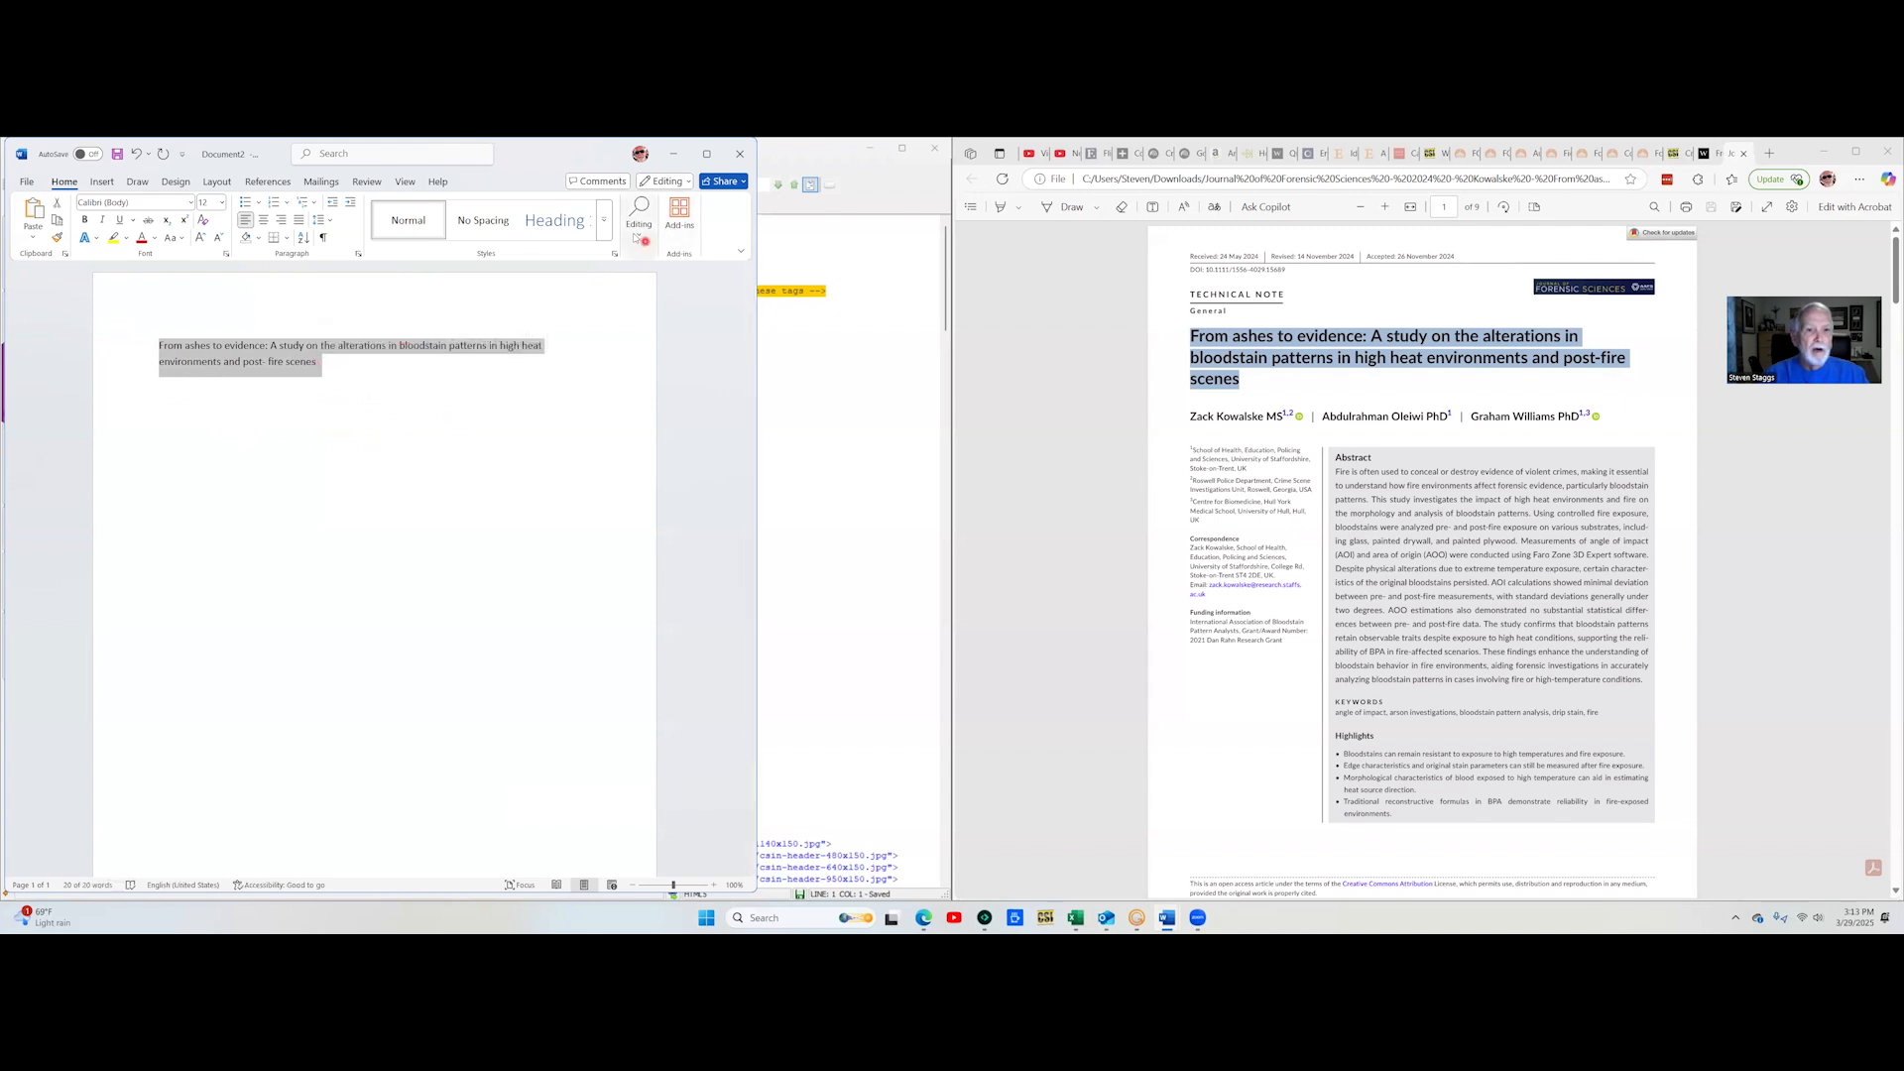
{"action": "left_click", "coordinate": [636, 235]}
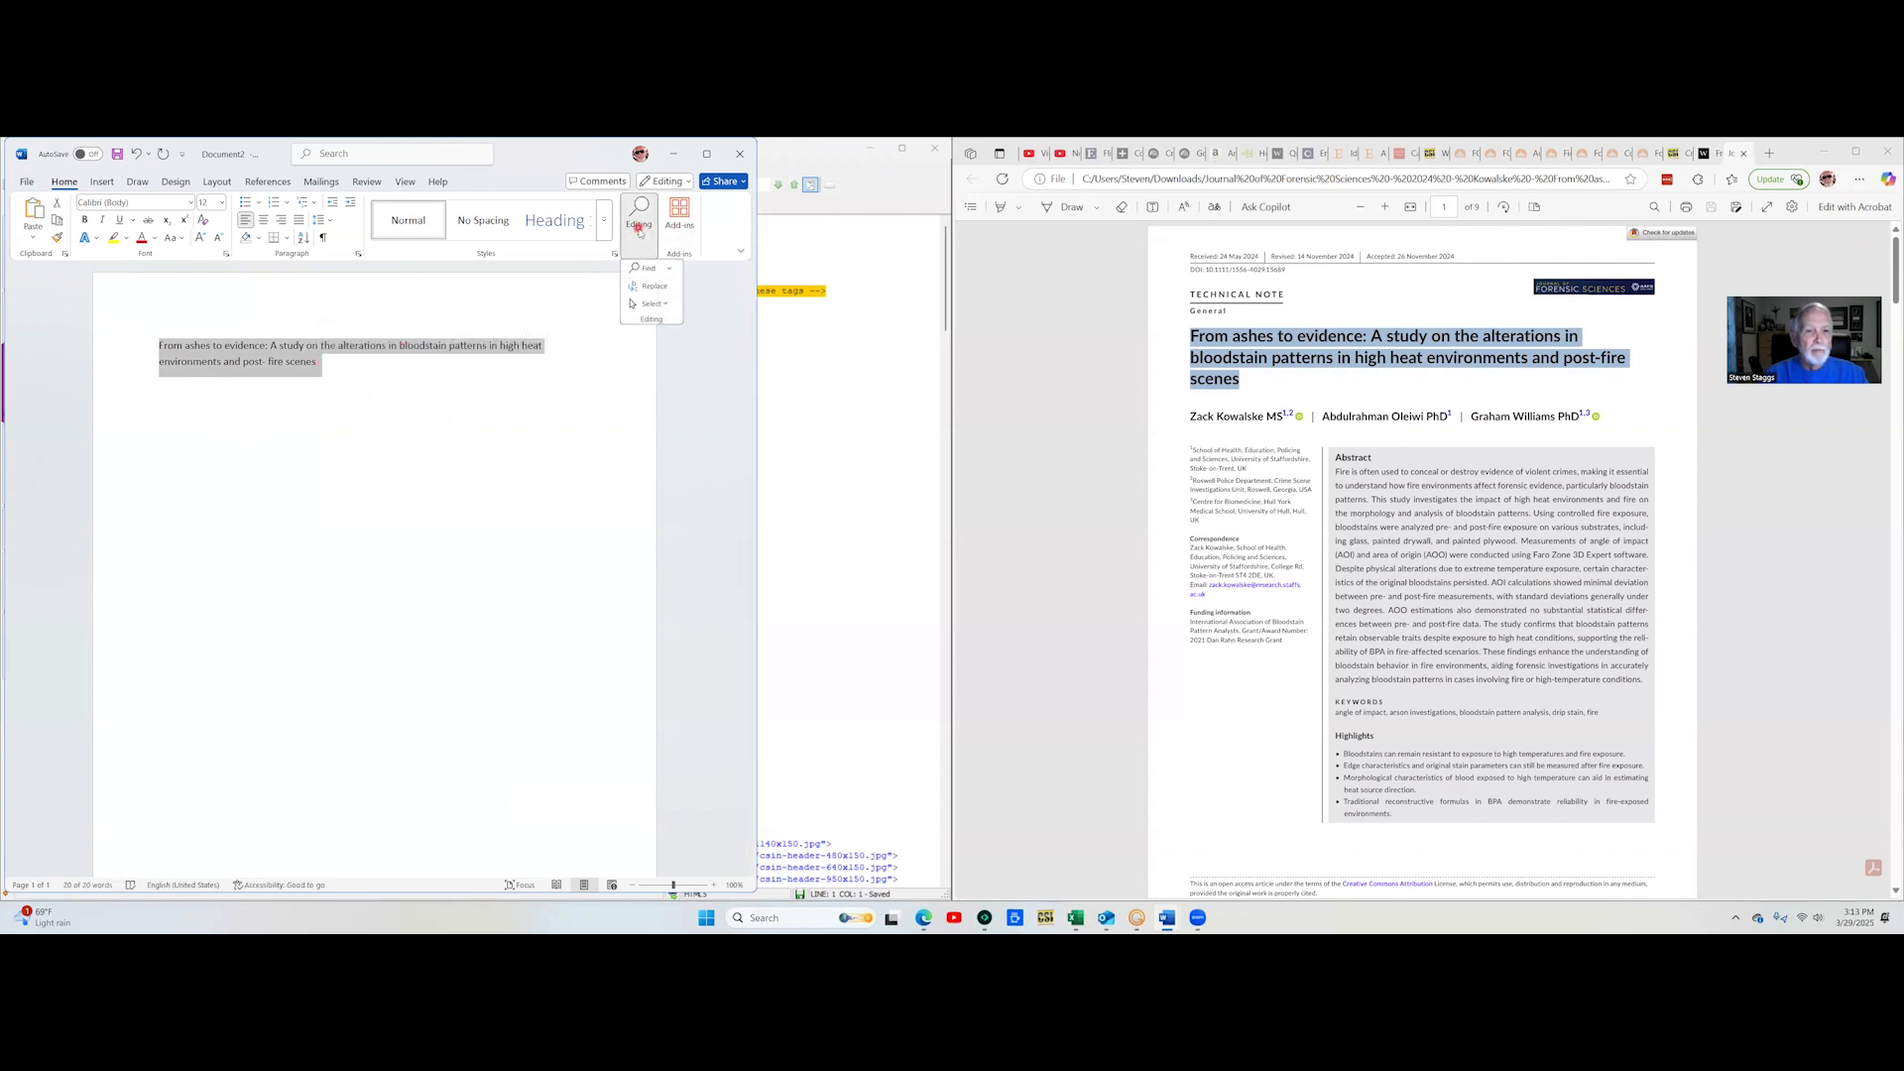
{"action": "left_click", "coordinate": [654, 285]}
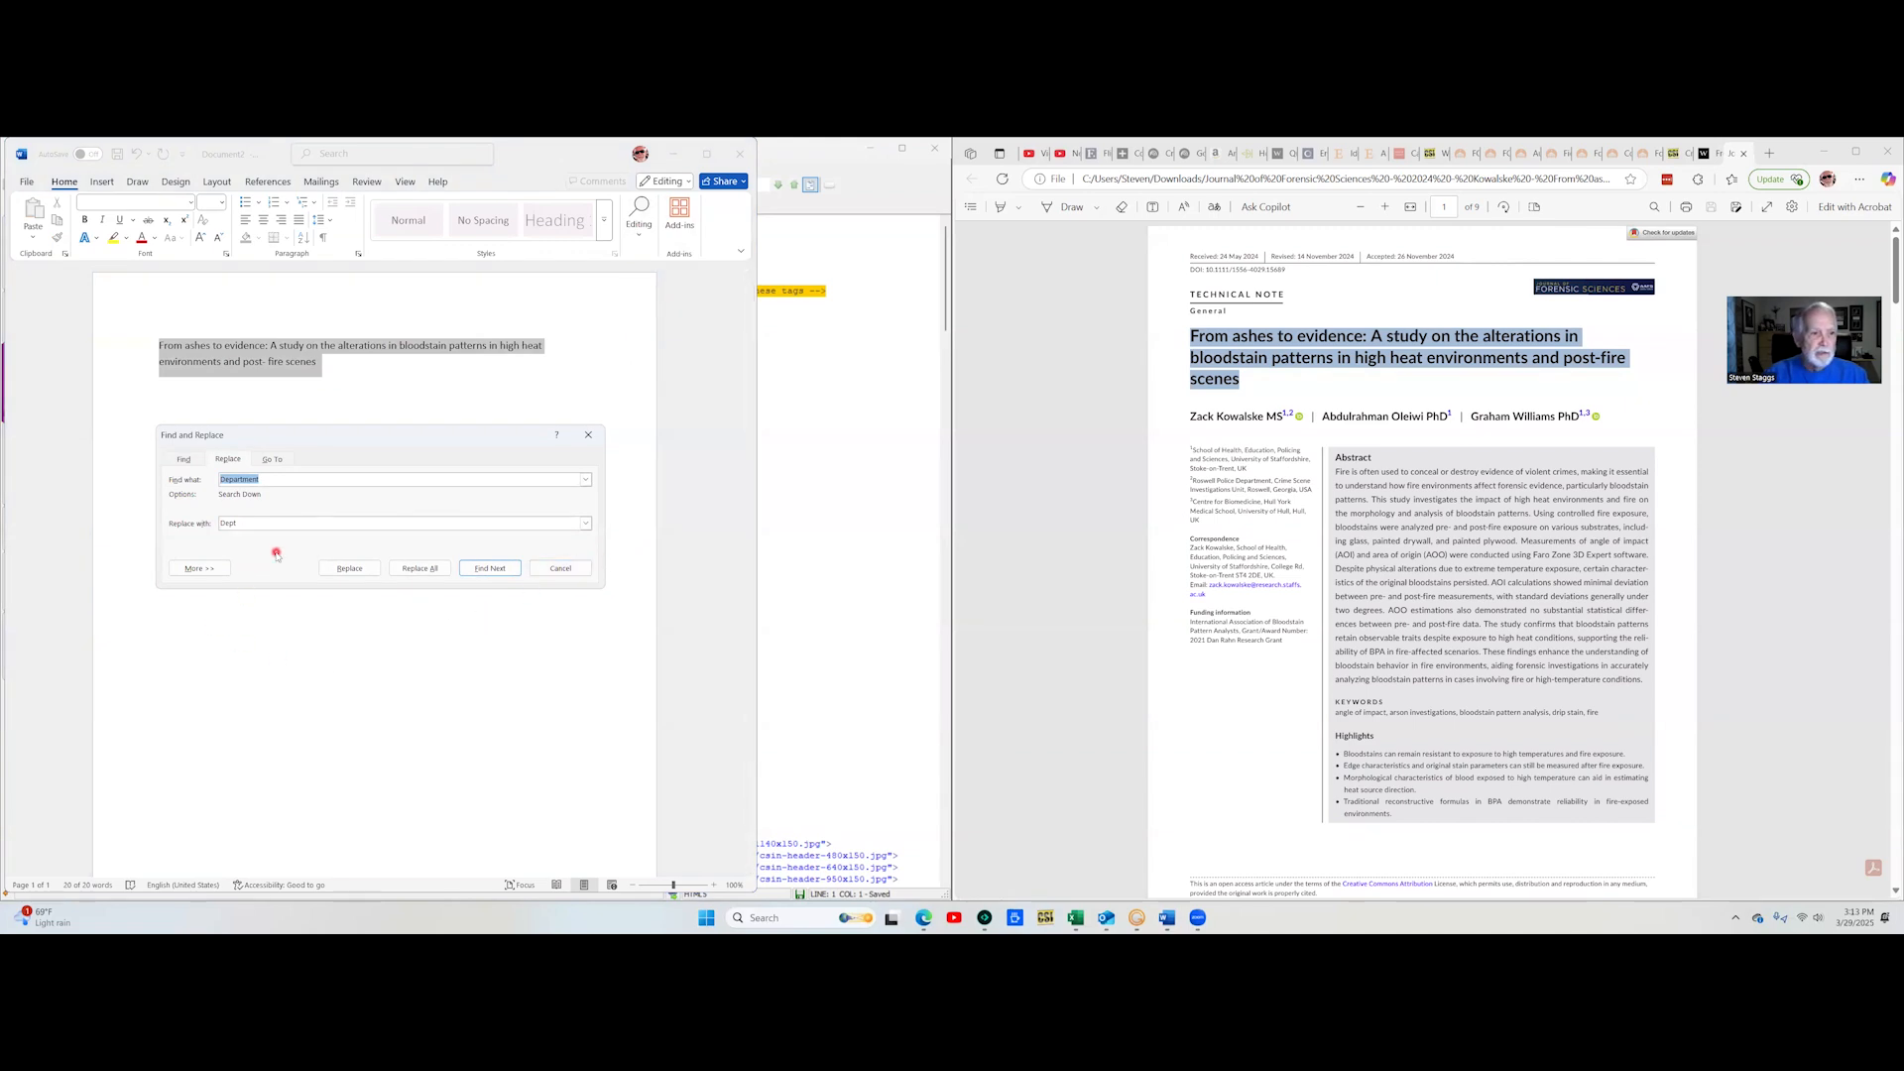
{"action": "key", "text": "BackSpace"}
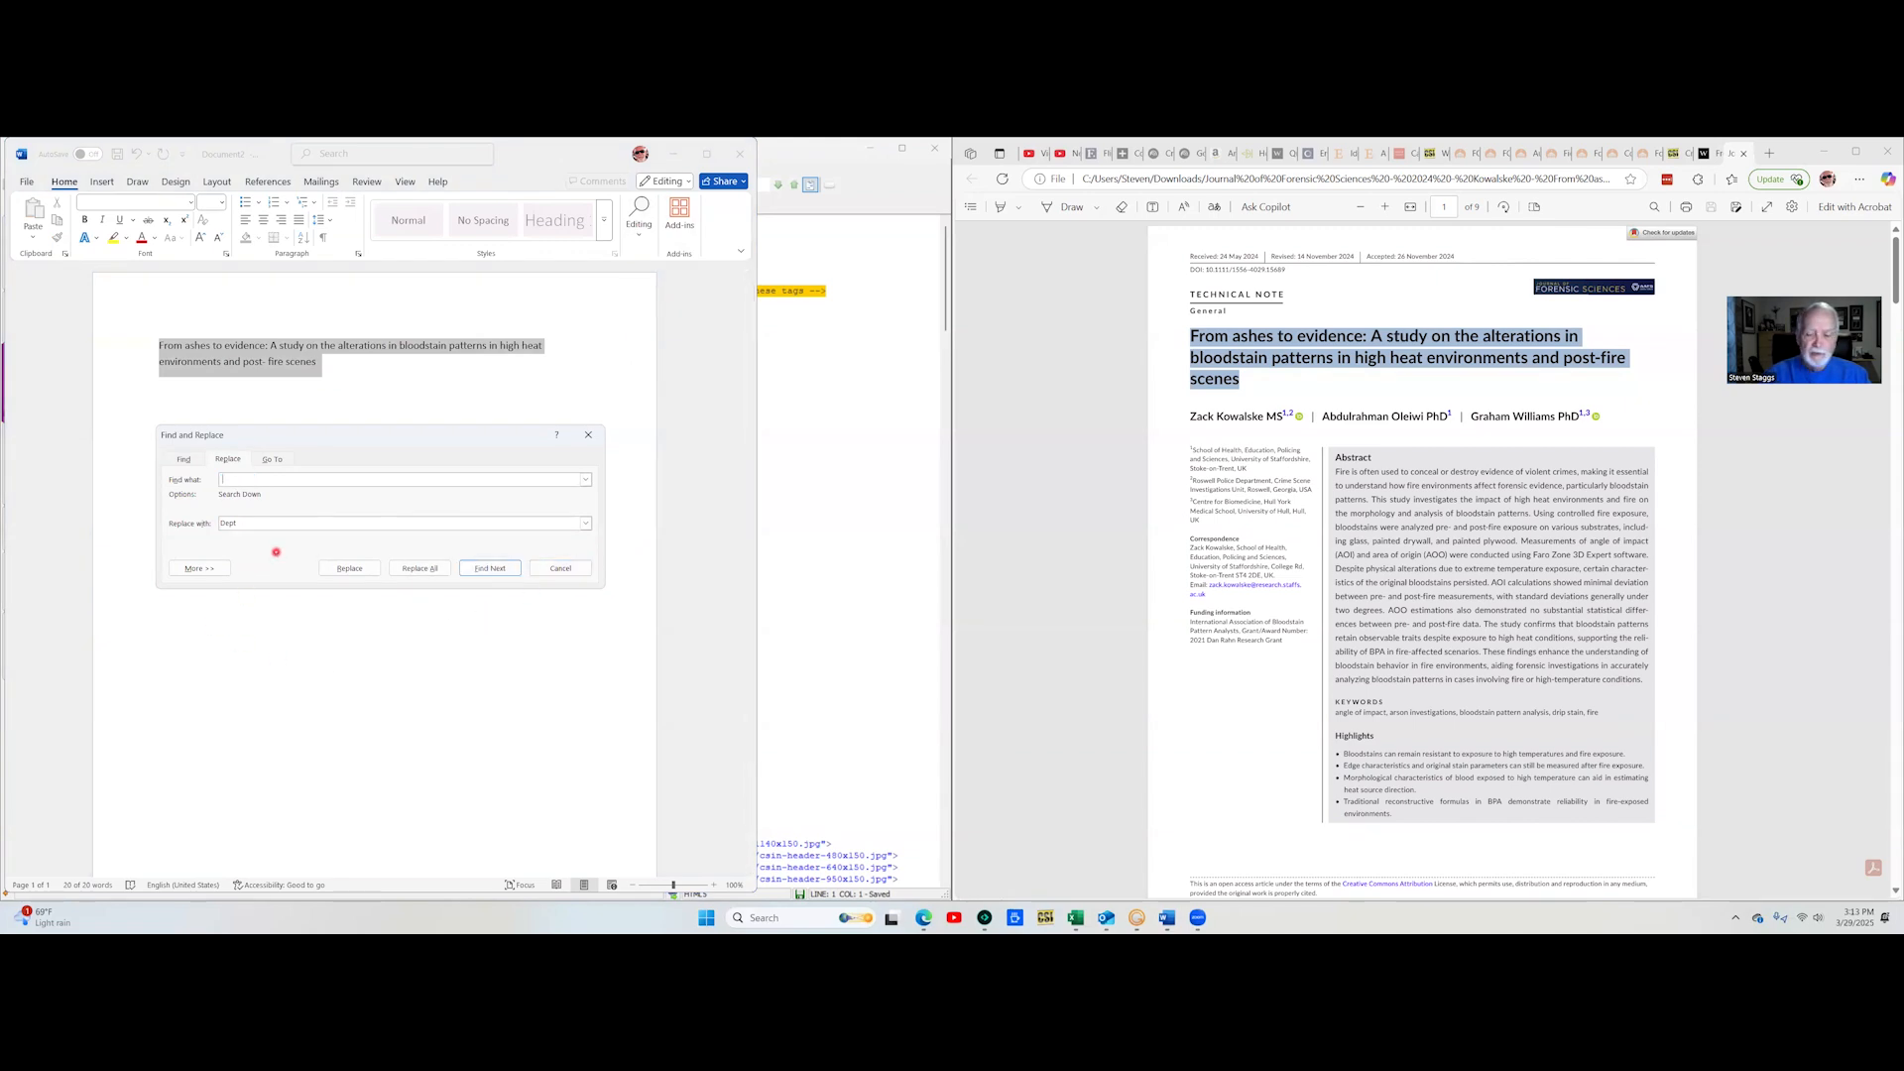
{"action": "left_click_drag", "start_coordinate": [242, 524], "coordinate": [195, 528]}
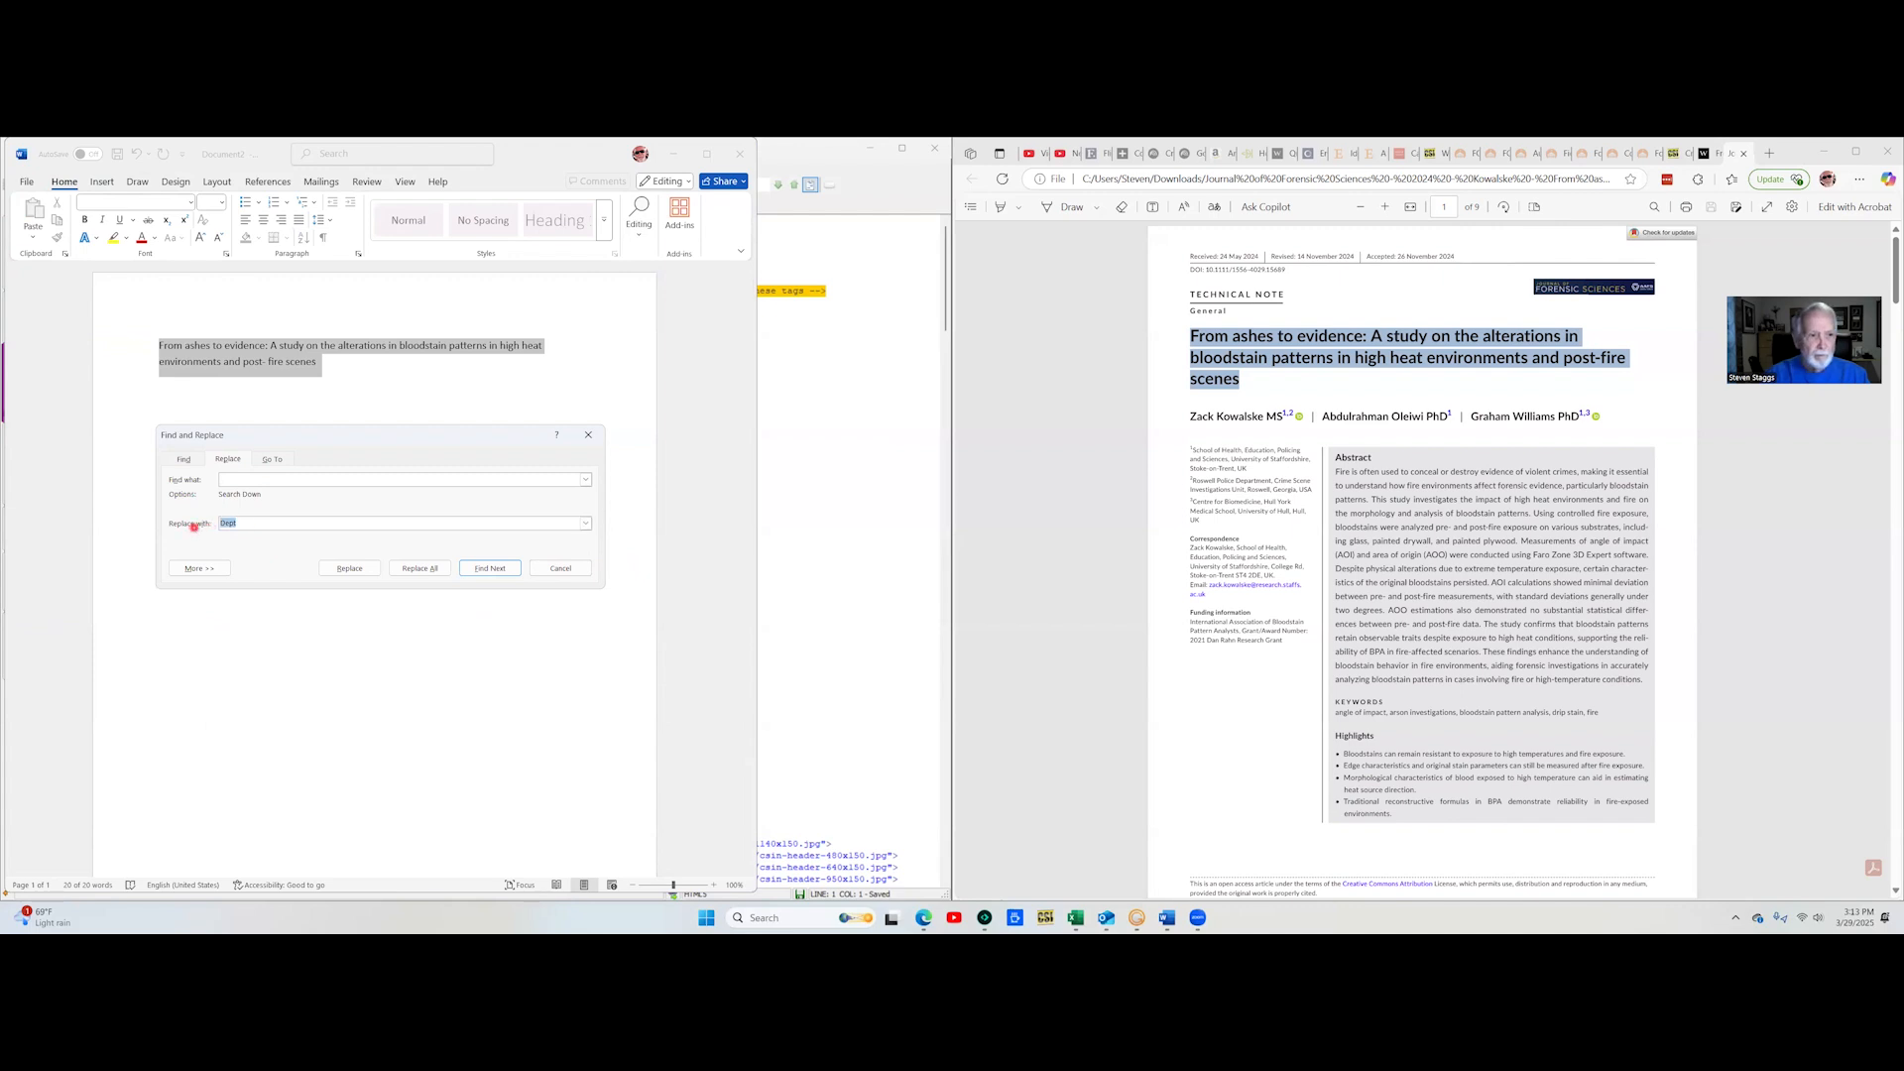
{"action": "key", "text": "BackSpace"}
{"action": "left_click", "coordinate": [420, 569]}
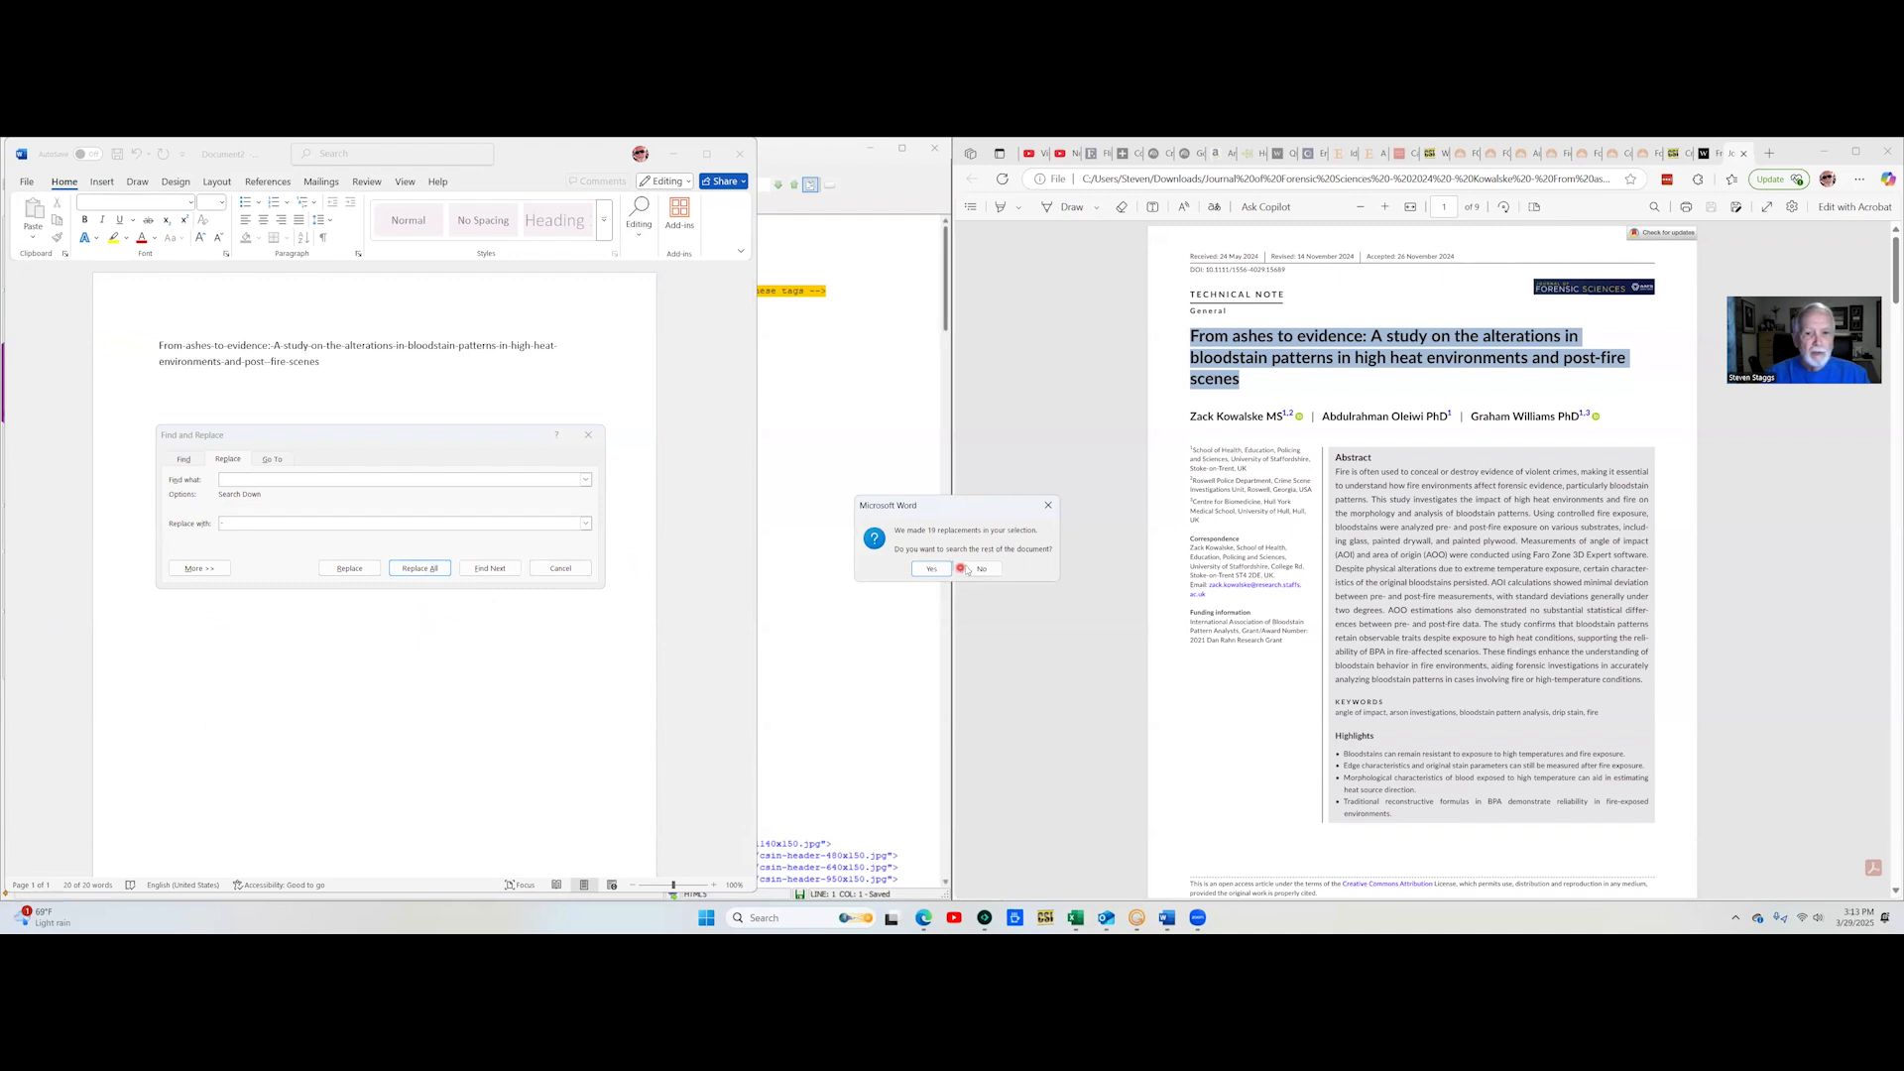
{"action": "left_click", "coordinate": [930, 568]}
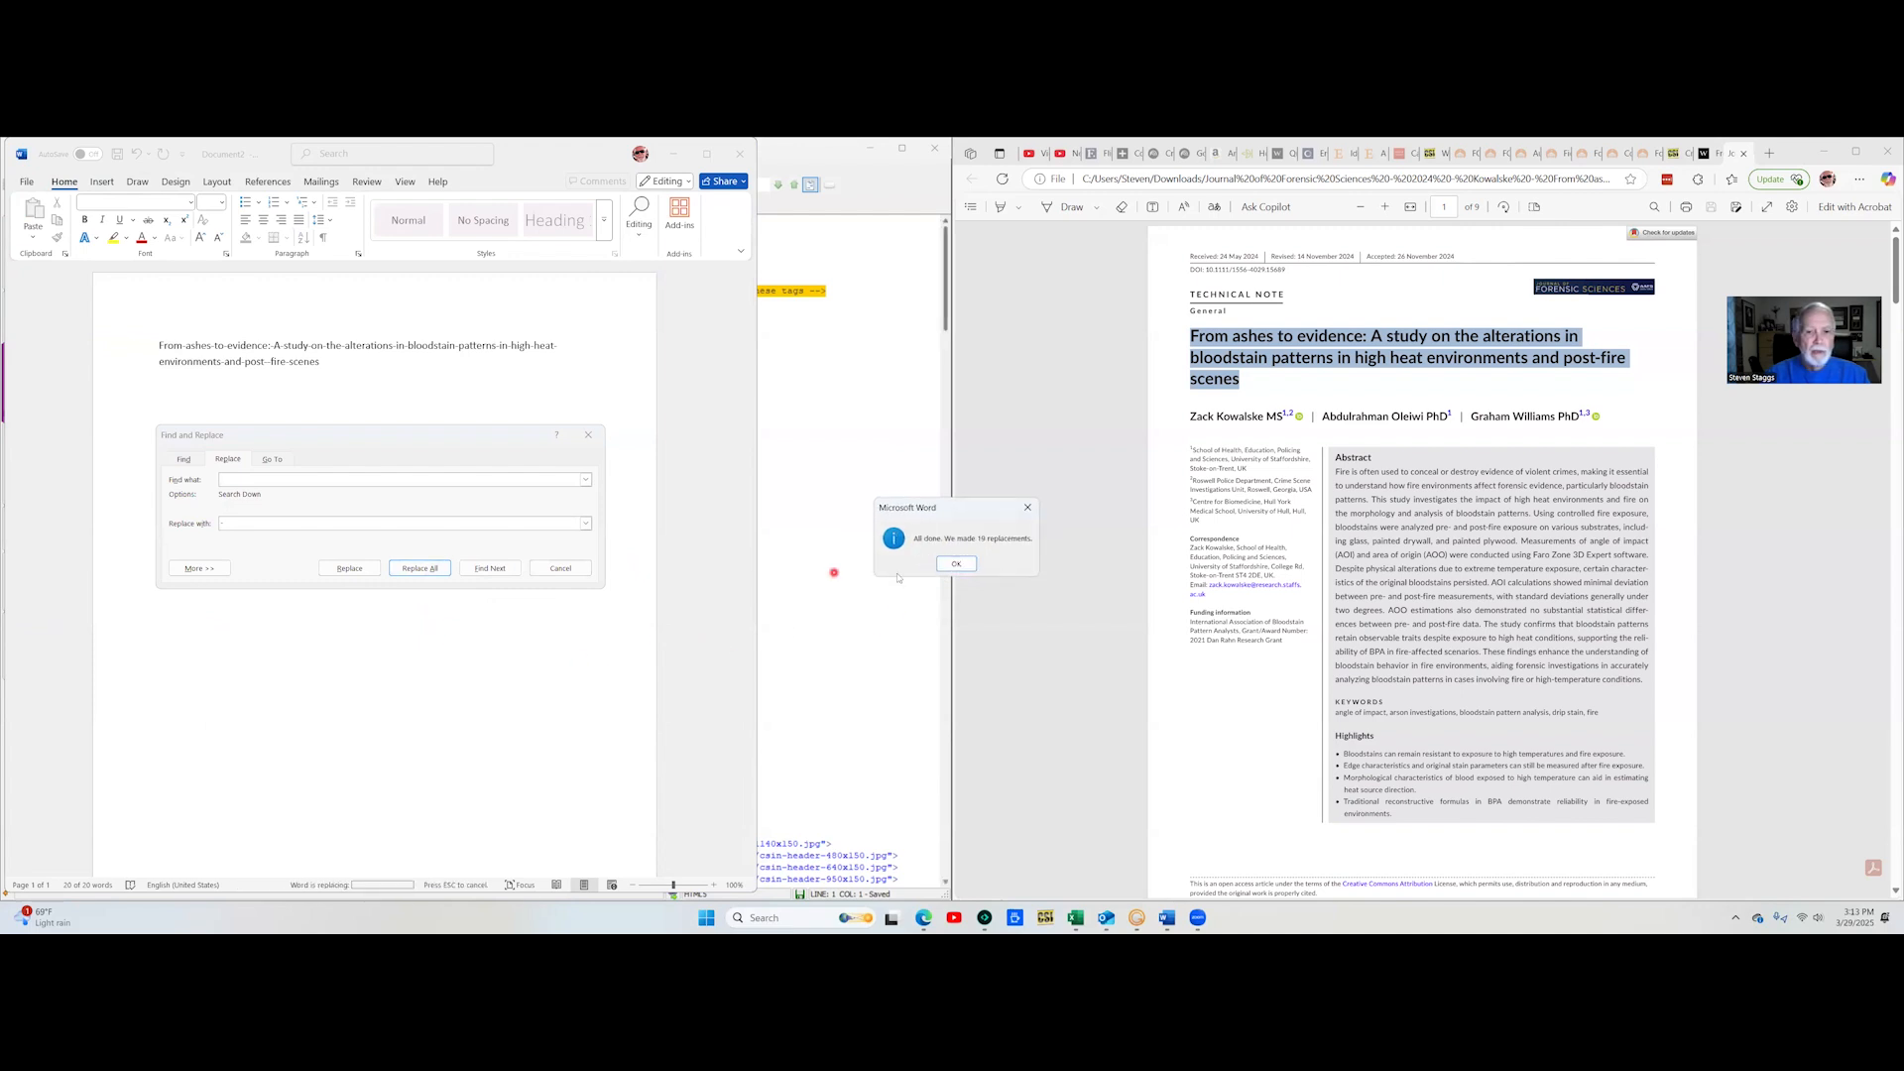
{"action": "left_click", "coordinate": [954, 561]}
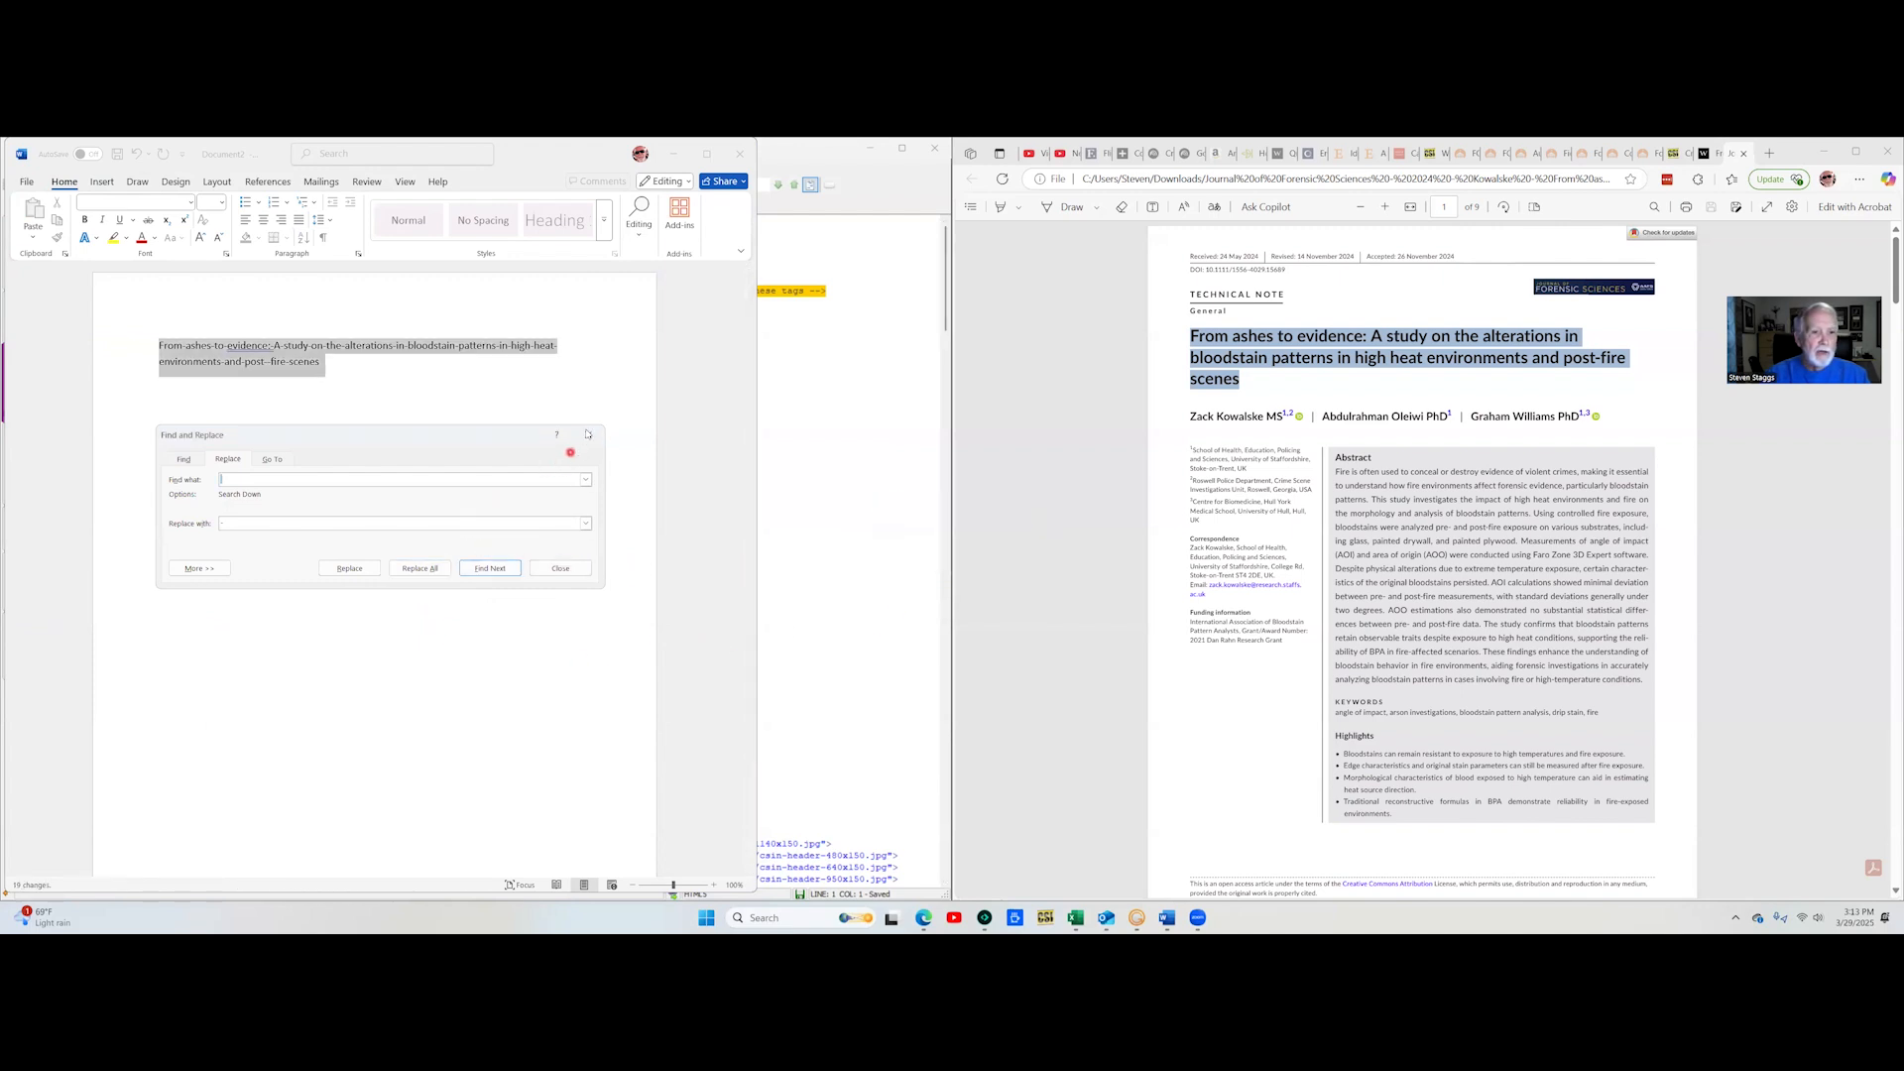
{"action": "left_click", "coordinate": [562, 563]}
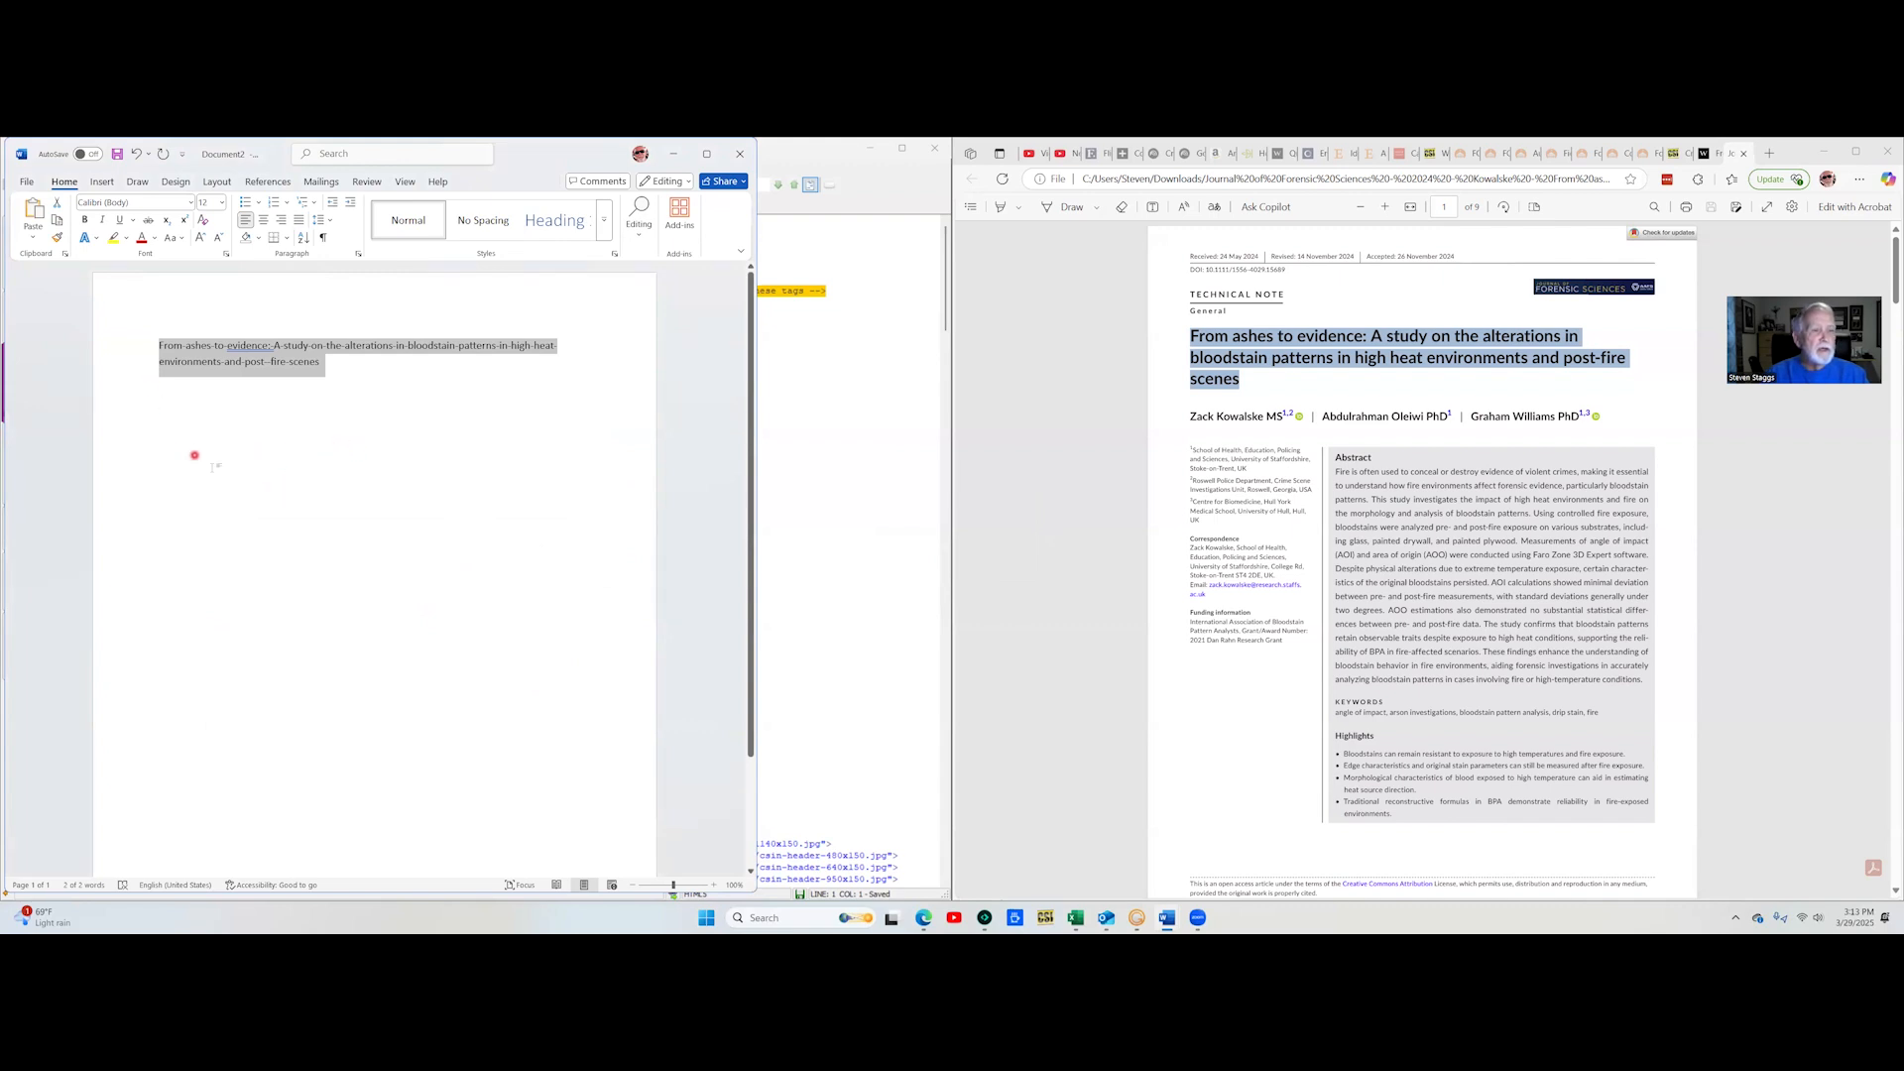
Convert the hyphenated title to lowercase and remove the colon after "evidence"
{"action": "left_click", "coordinate": [182, 238]}
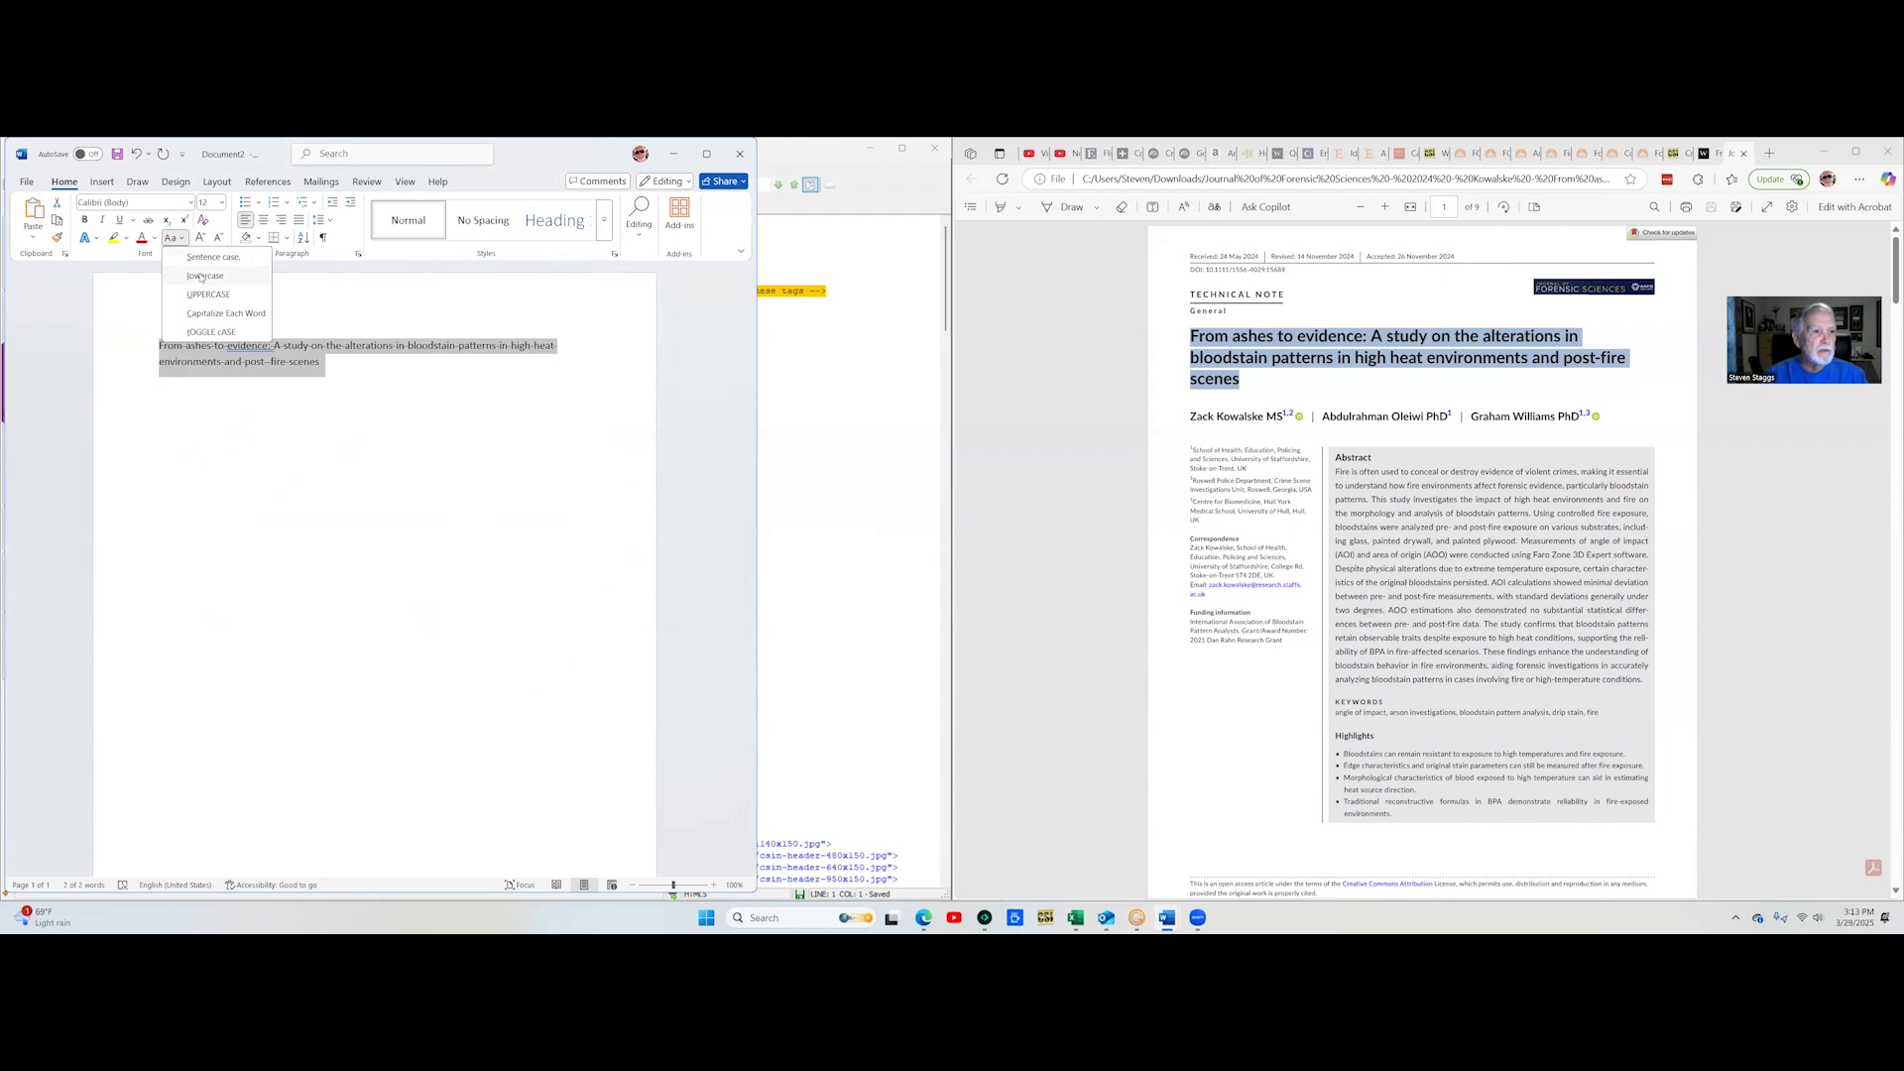
{"action": "left_click", "coordinate": [203, 279]}
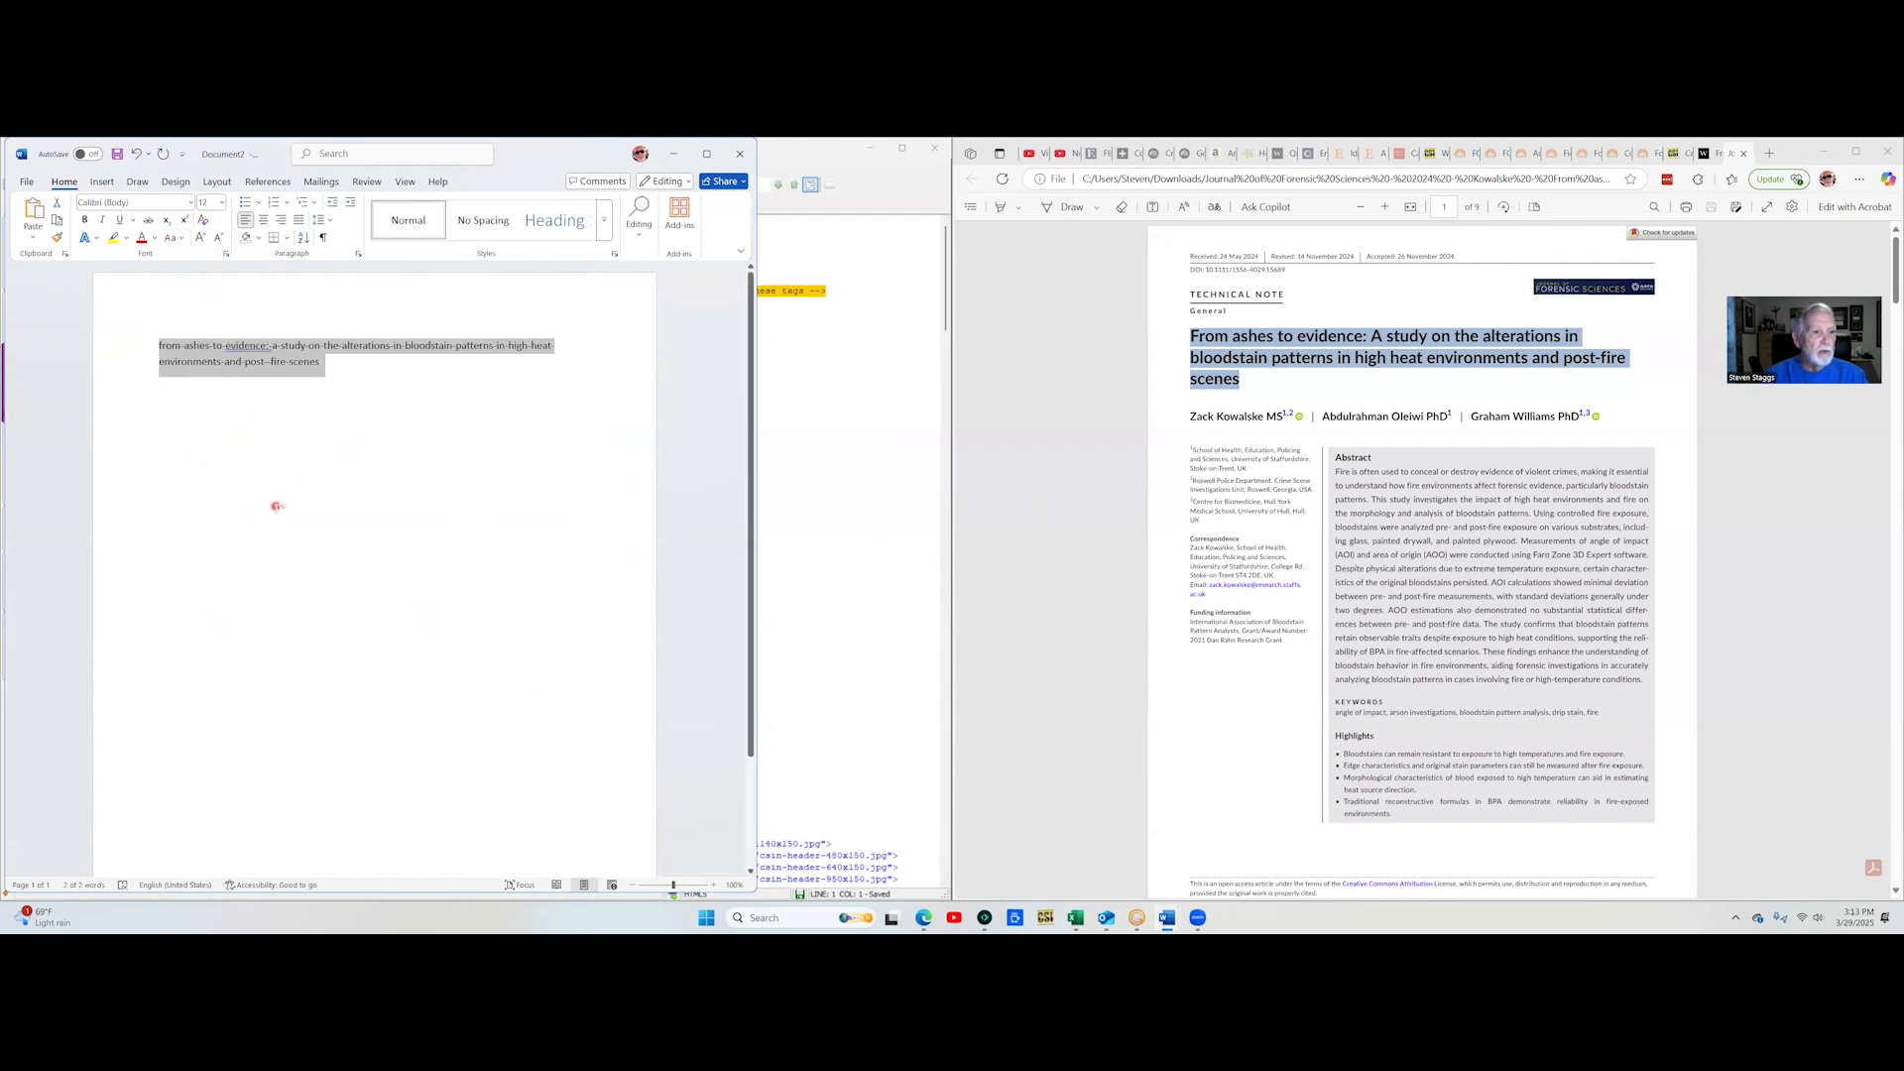
{"action": "left_click", "coordinate": [267, 346]}
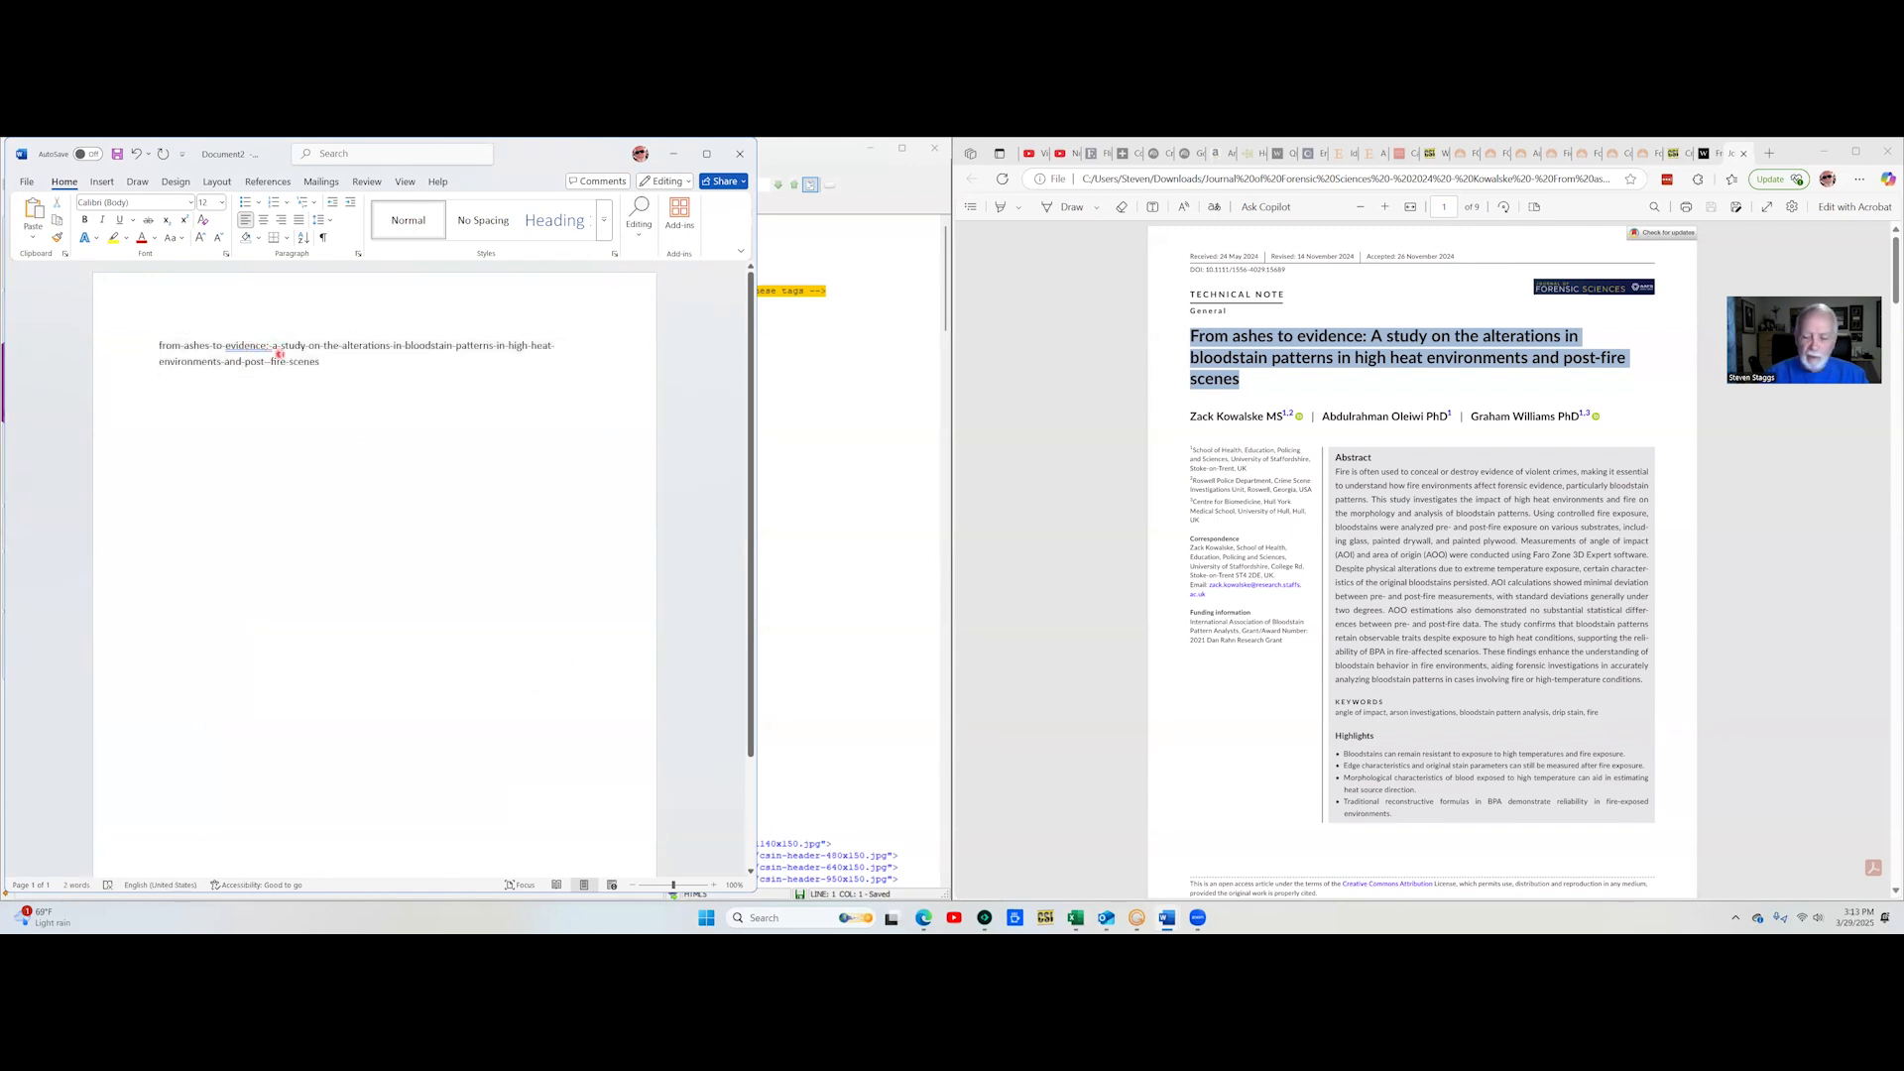
{"action": "key", "text": "BackSpace"}
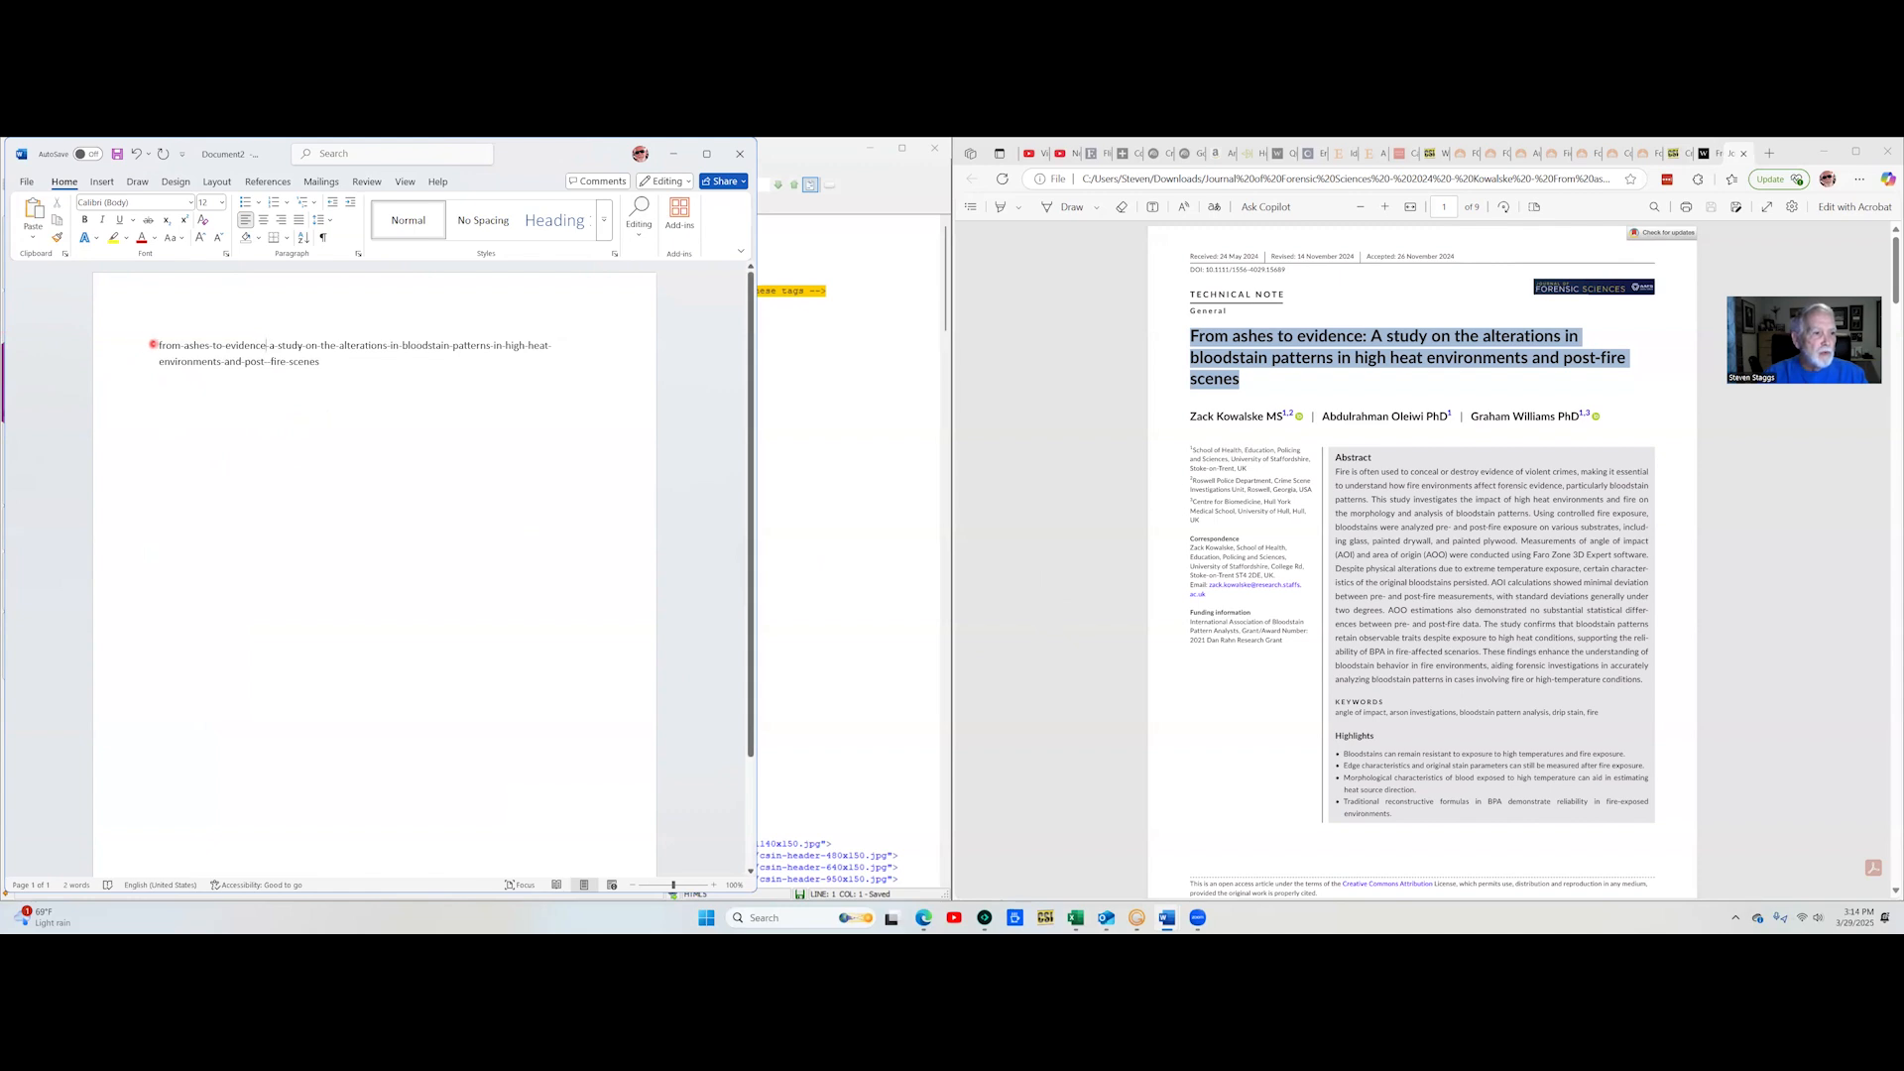
Copy the hyphenated title from Word and save the open template under that name in the NEW-CSInetworkWebsite folder
{"action": "left_click_drag", "start_coordinate": [156, 345], "coordinate": [318, 363]}
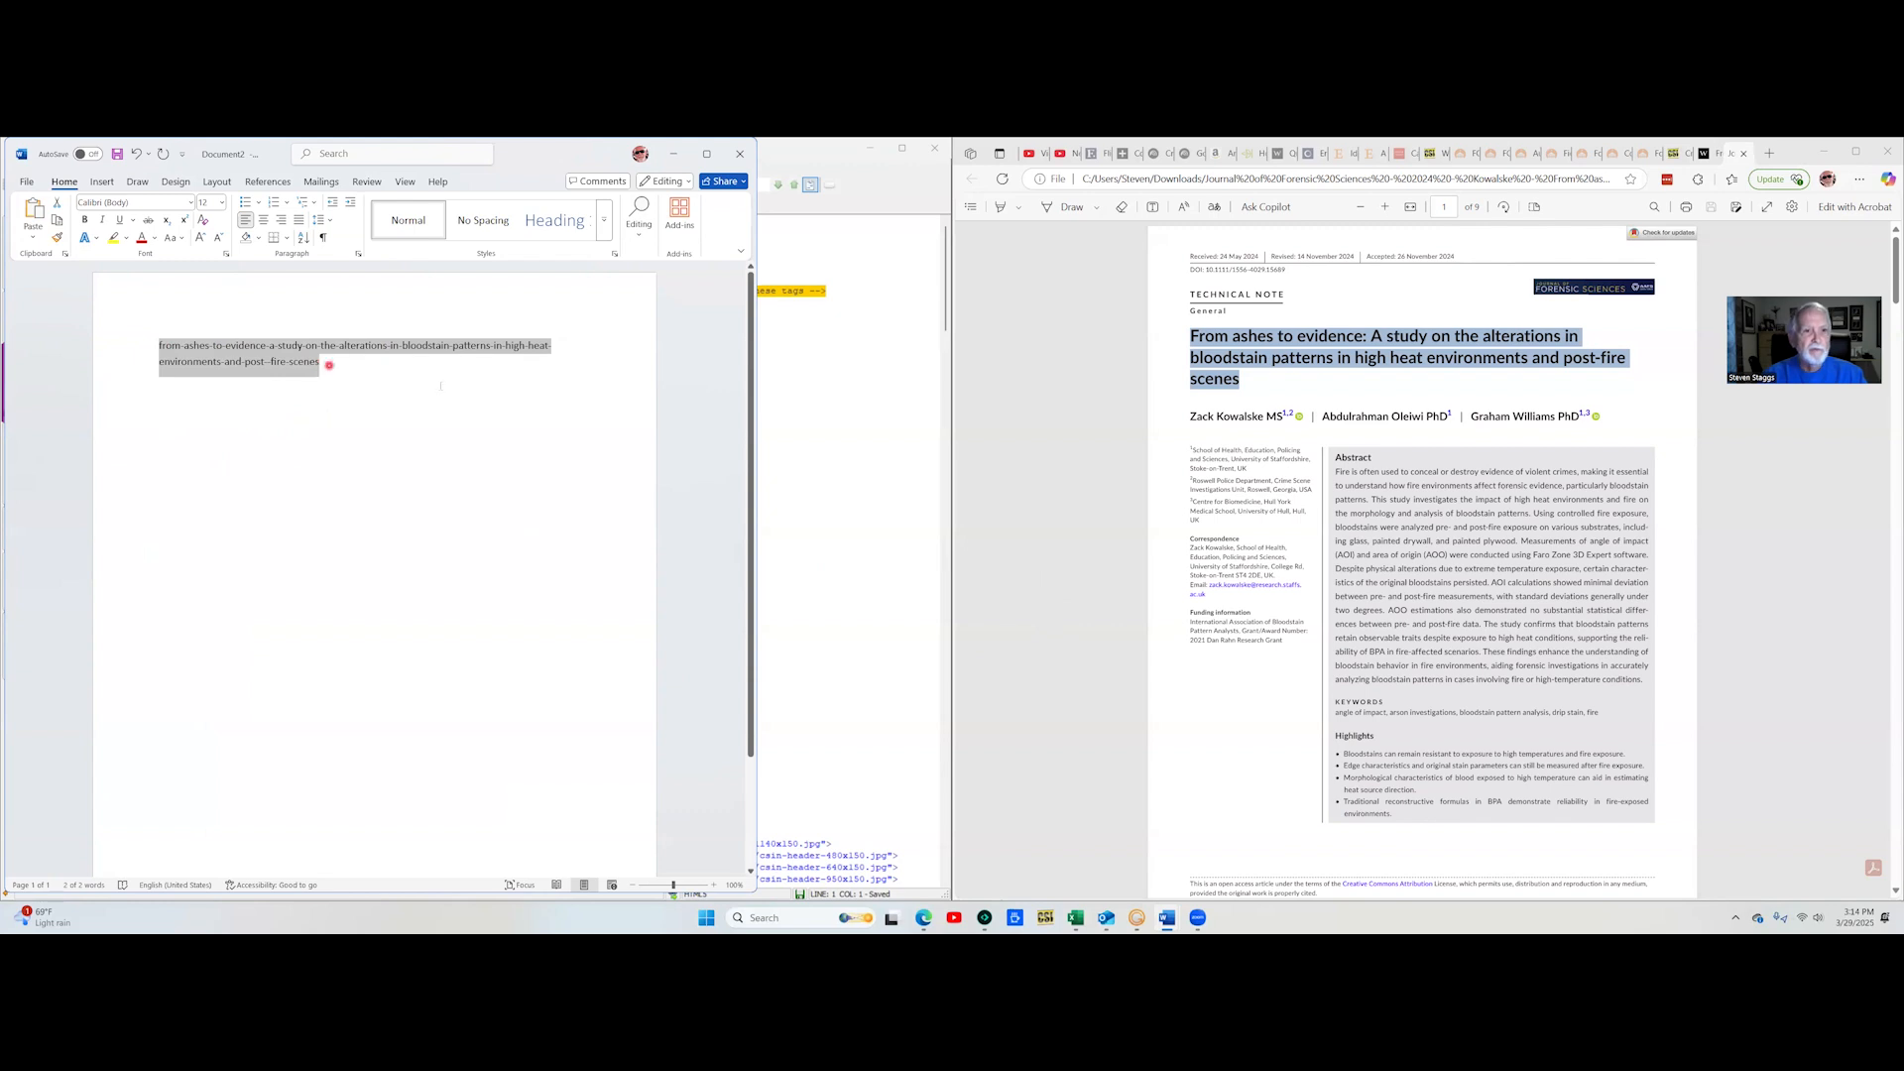
{"action": "left_click", "coordinate": [672, 162]}
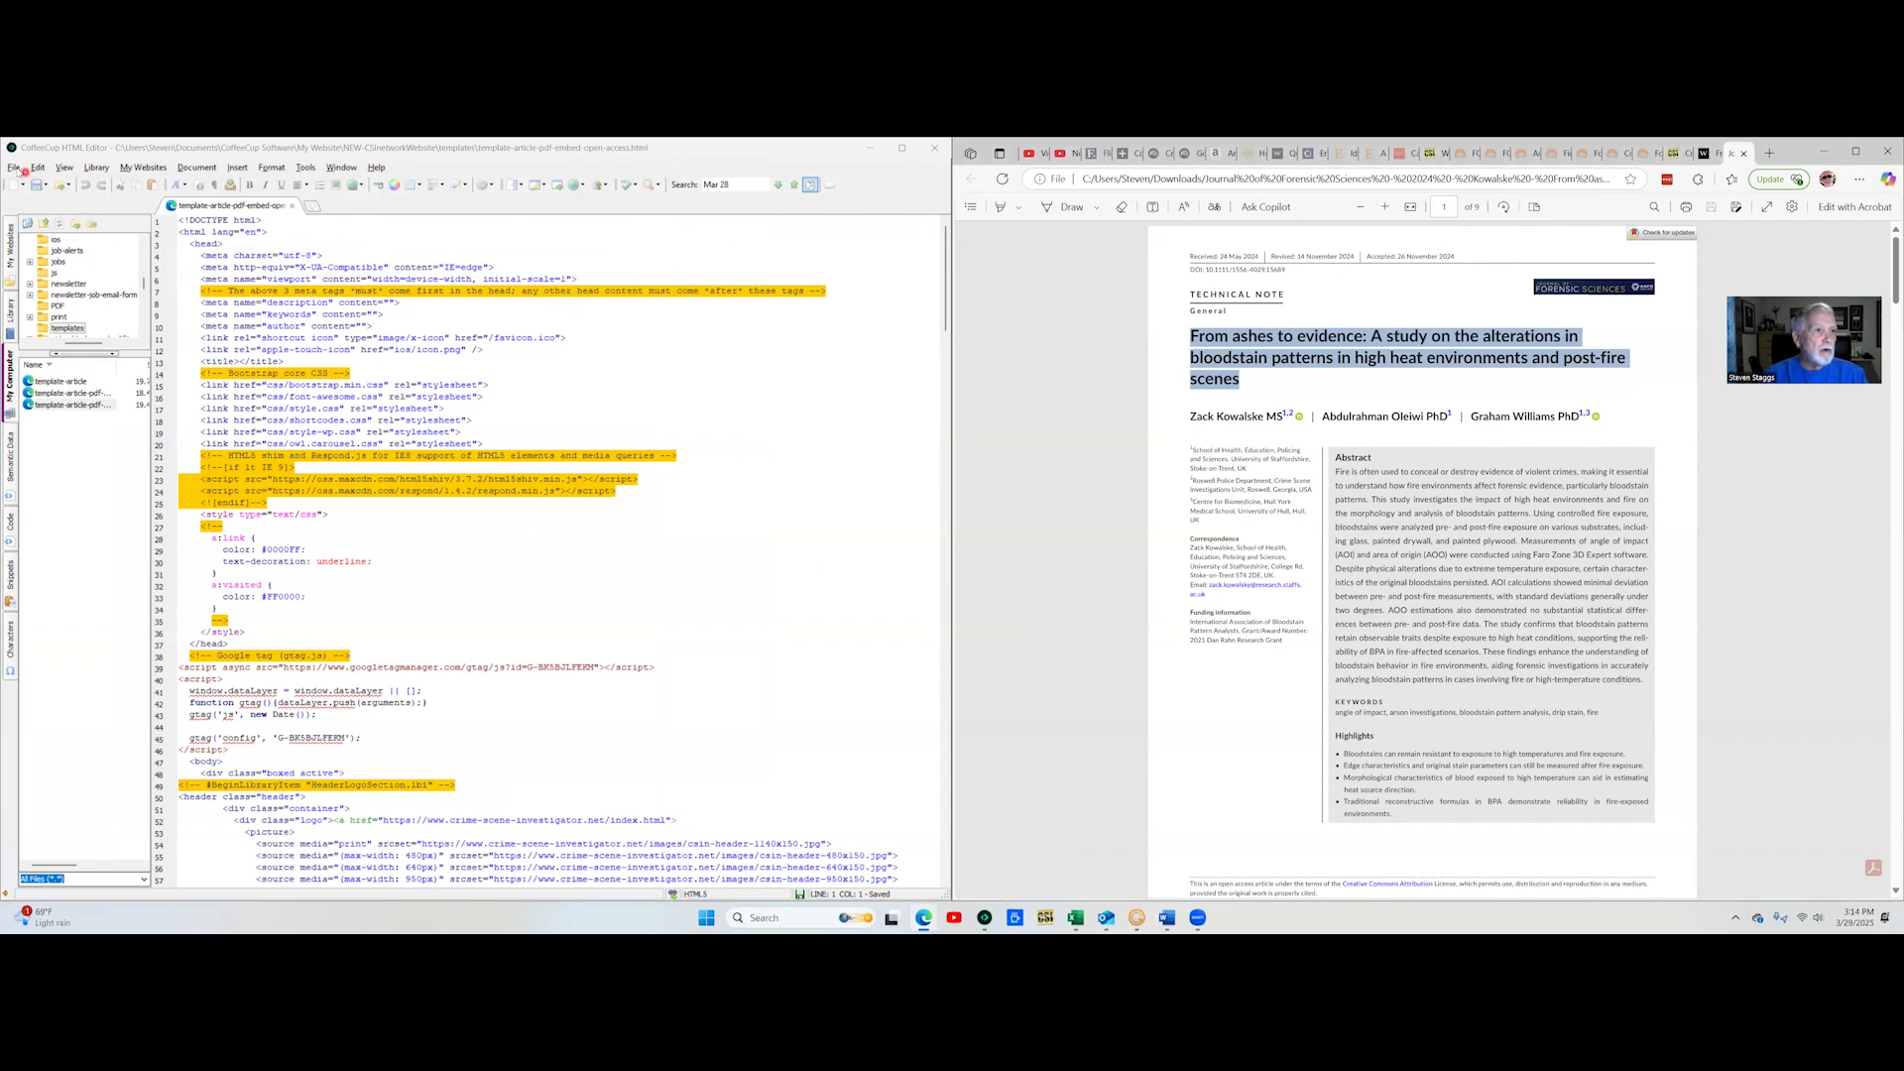
{"action": "left_click", "coordinate": [43, 187]}
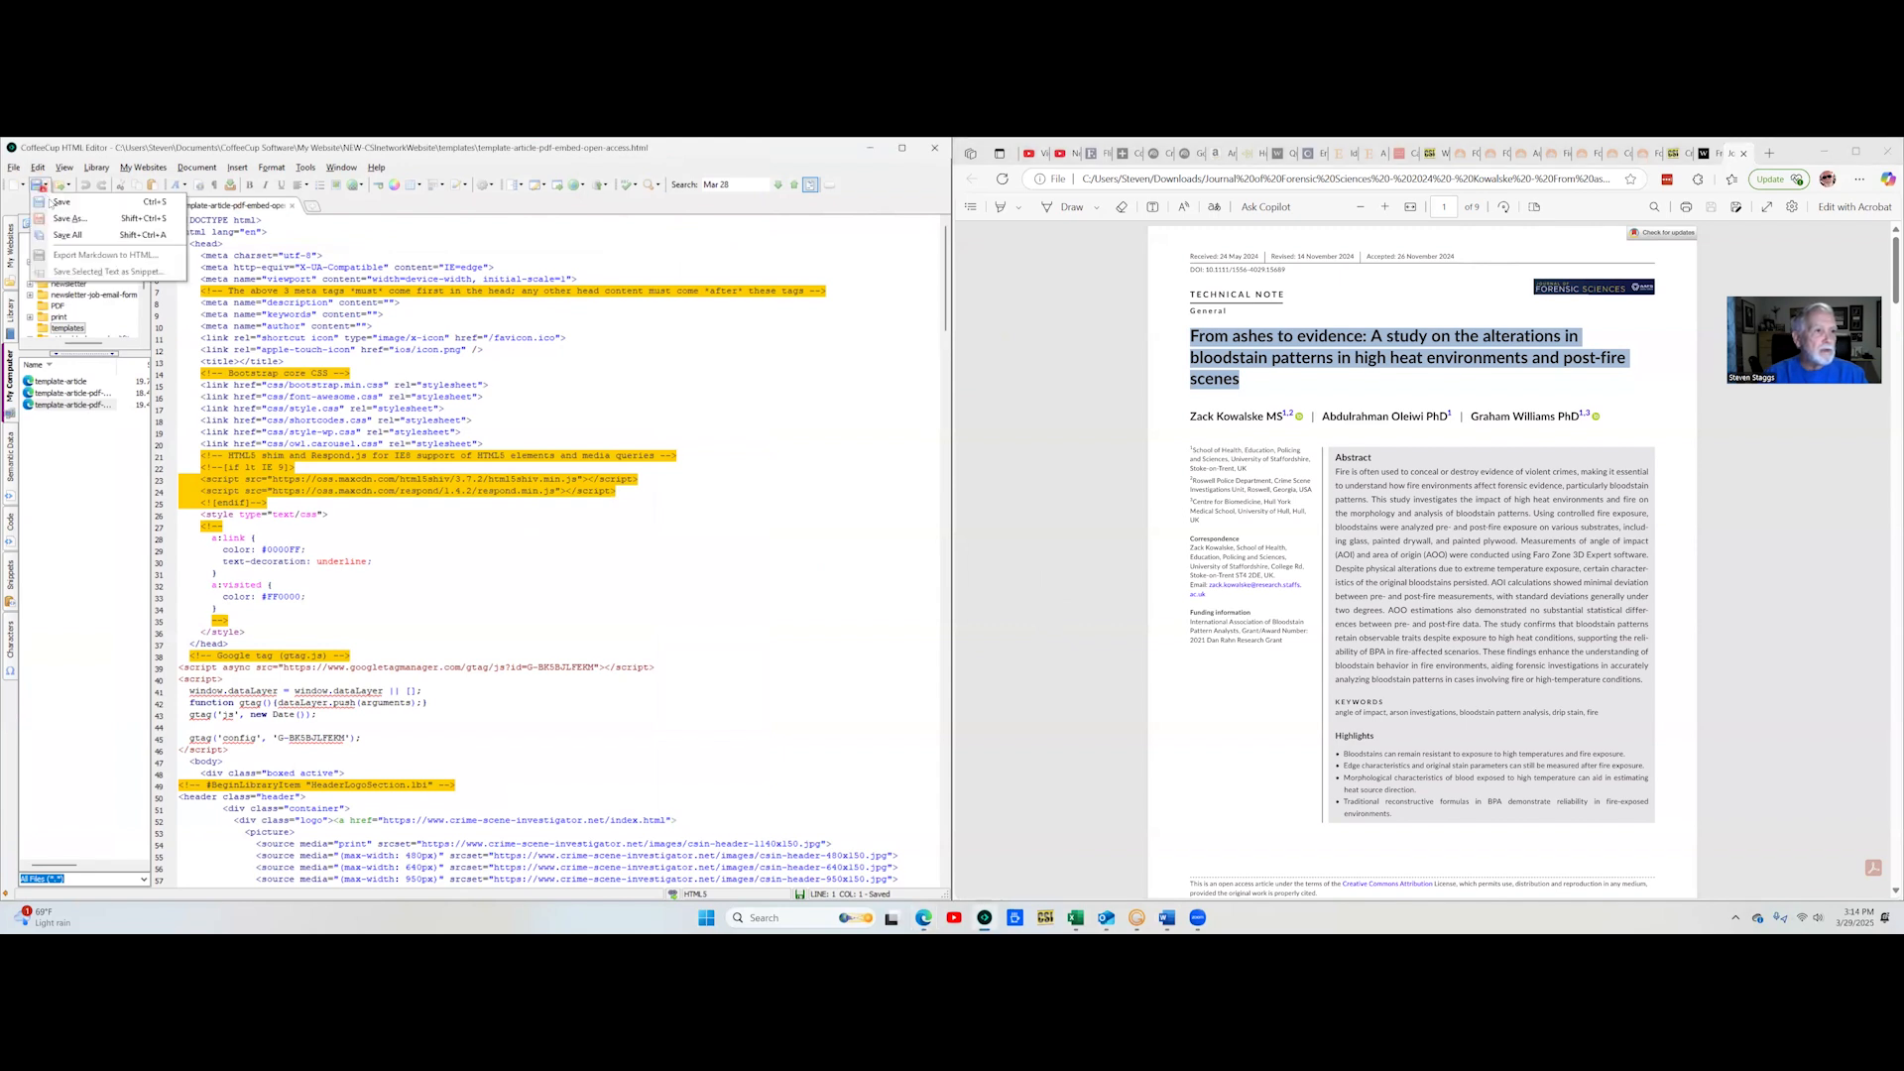
{"action": "left_click", "coordinate": [58, 216]}
{"action": "left_click", "coordinate": [777, 290]}
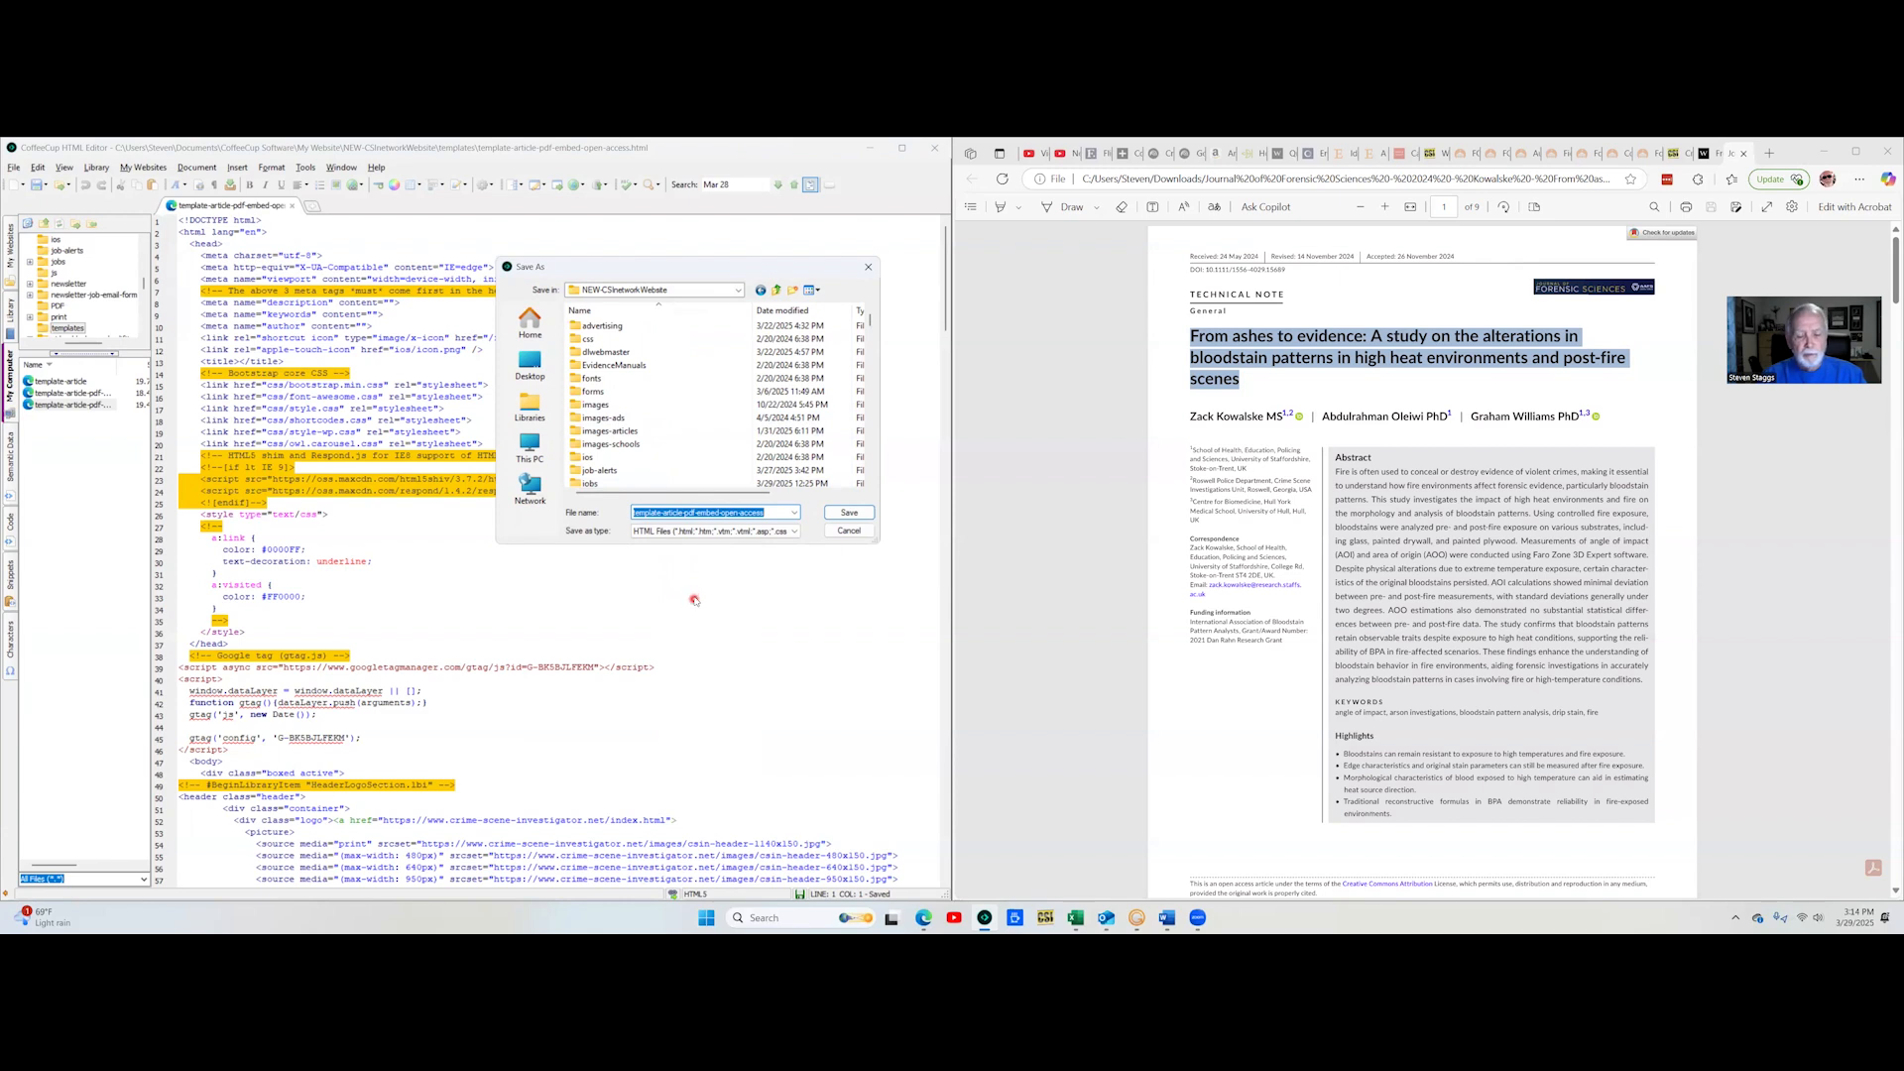
{"action": "key", "text": "ctrl+v"}
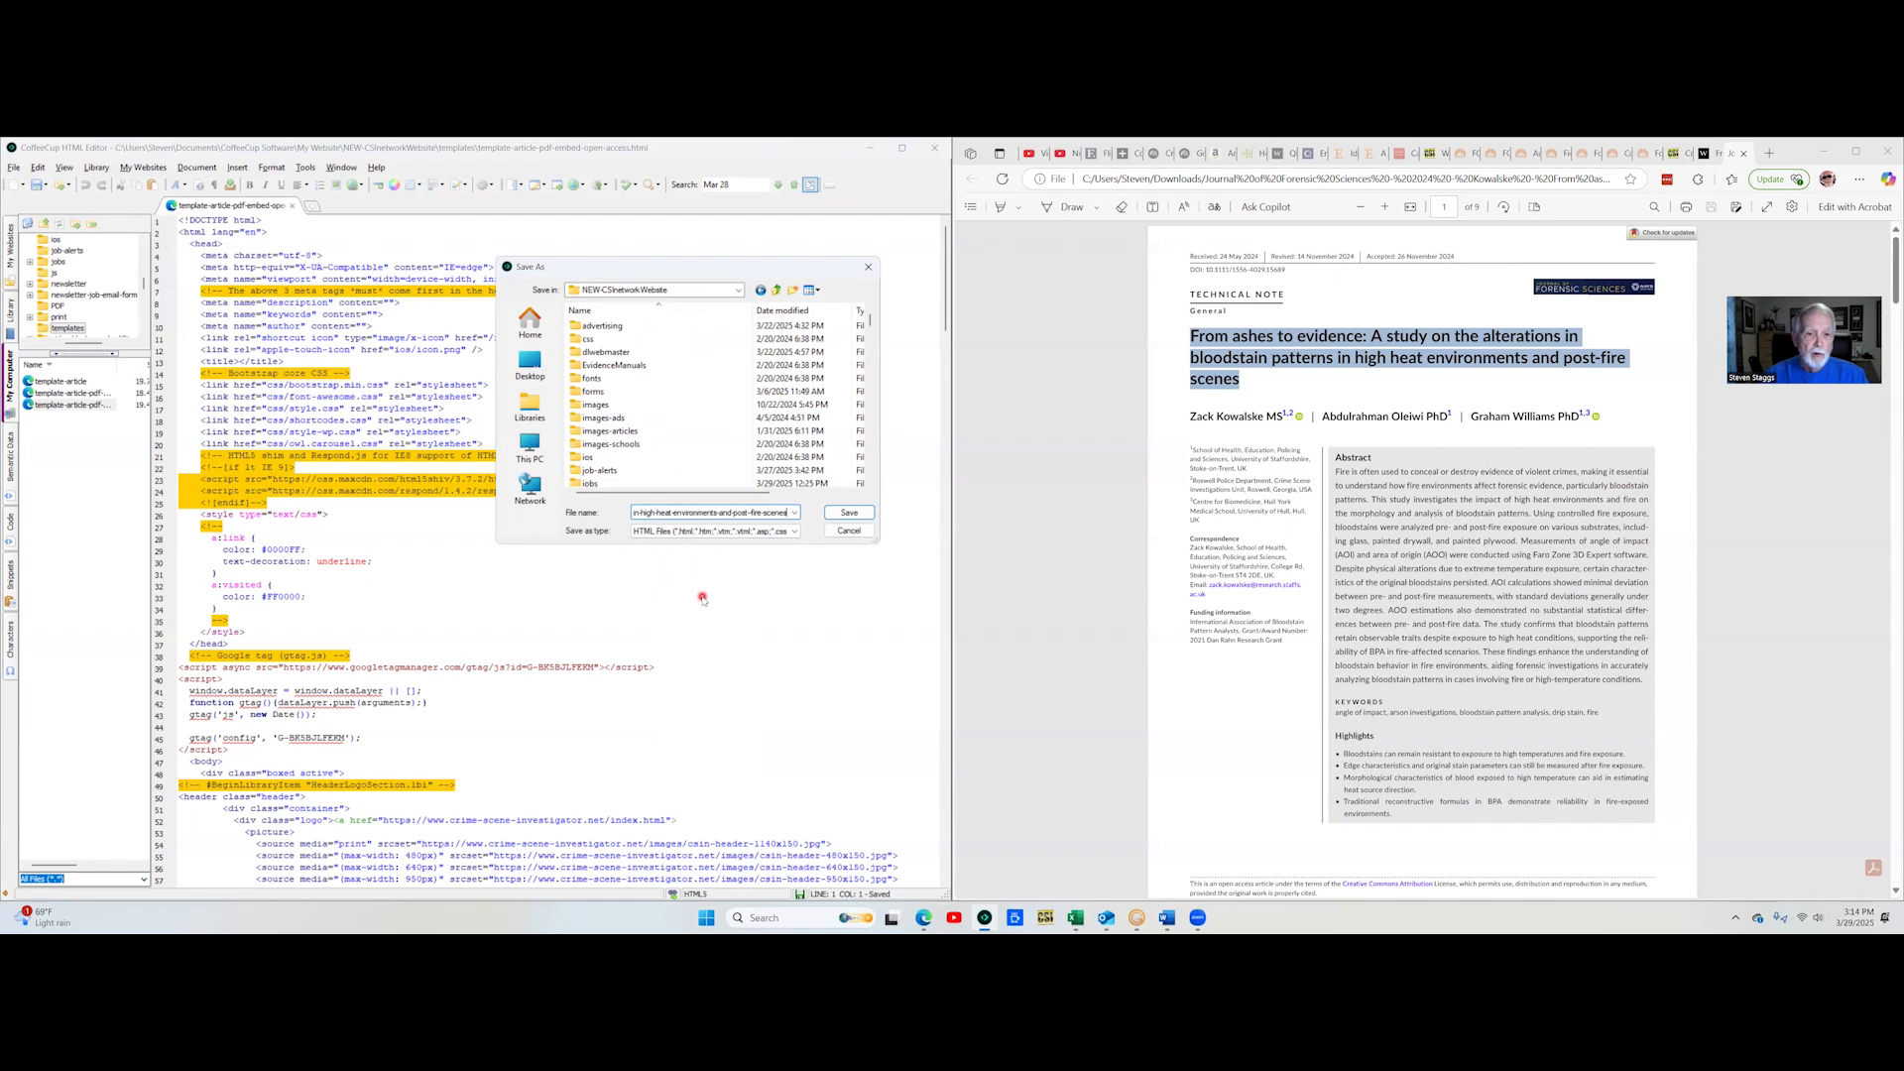
{"action": "left_click", "coordinate": [855, 512]}
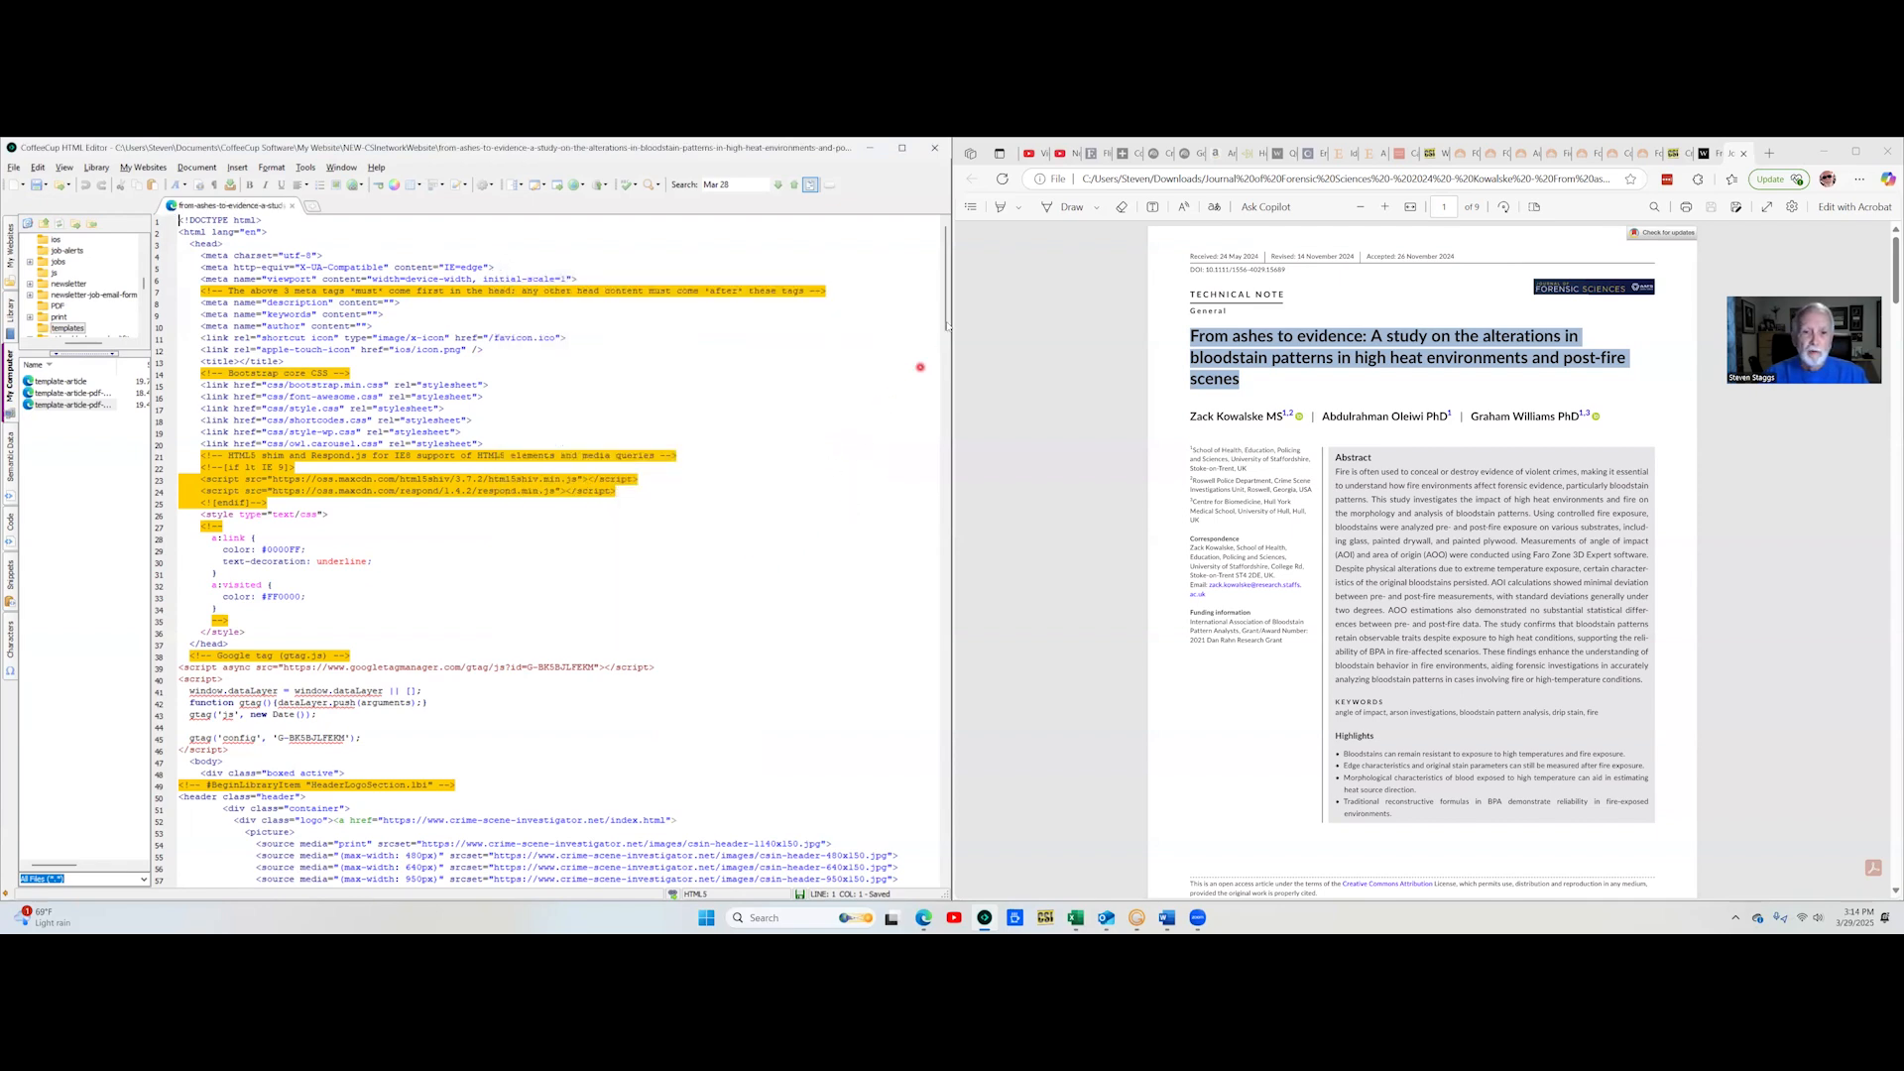
Insert the hyphenated article title before ".pdf" in the PDFObject.embed URL of the new page
{"action": "scroll", "coordinate": [941, 370], "scroll_direction": "down", "scroll_amount": 4}
{"action": "scroll", "coordinate": [939, 397], "scroll_direction": "down", "scroll_amount": 6}
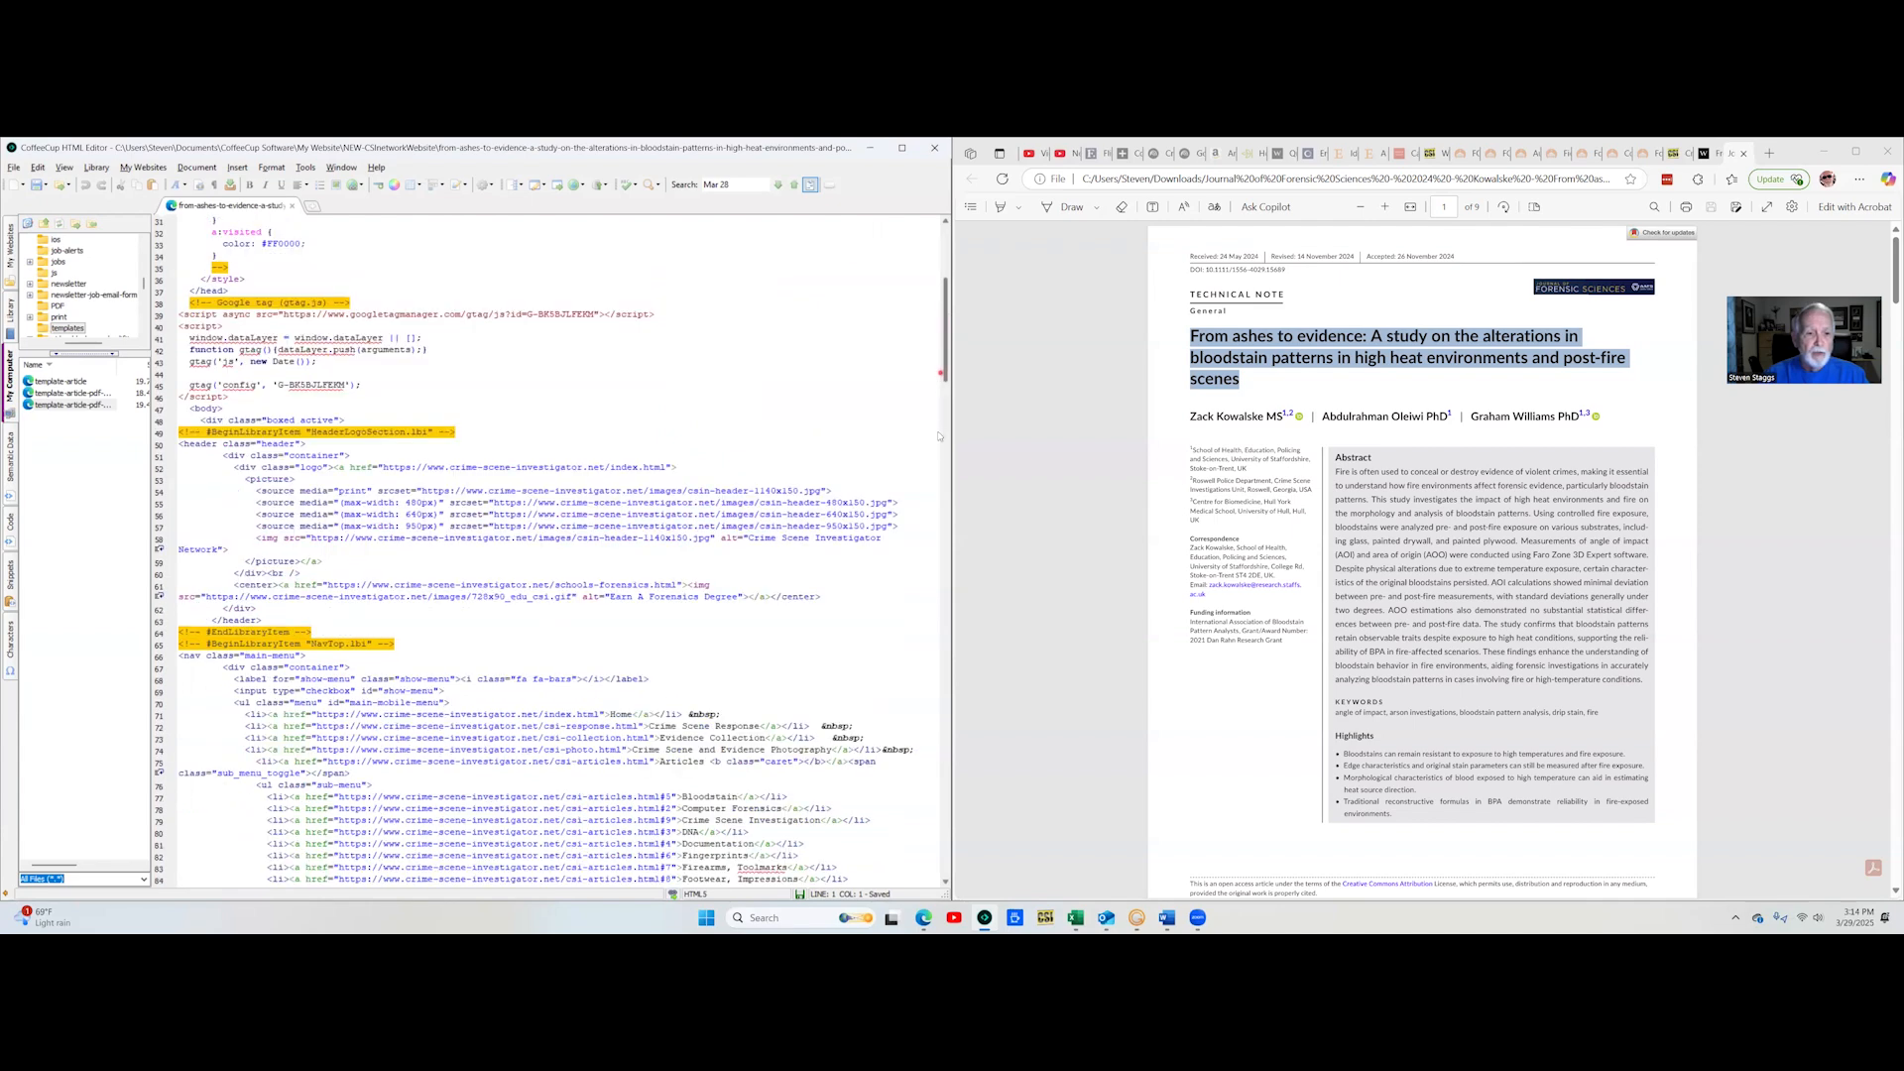
{"action": "scroll", "coordinate": [936, 512], "scroll_direction": "down", "scroll_amount": 20}
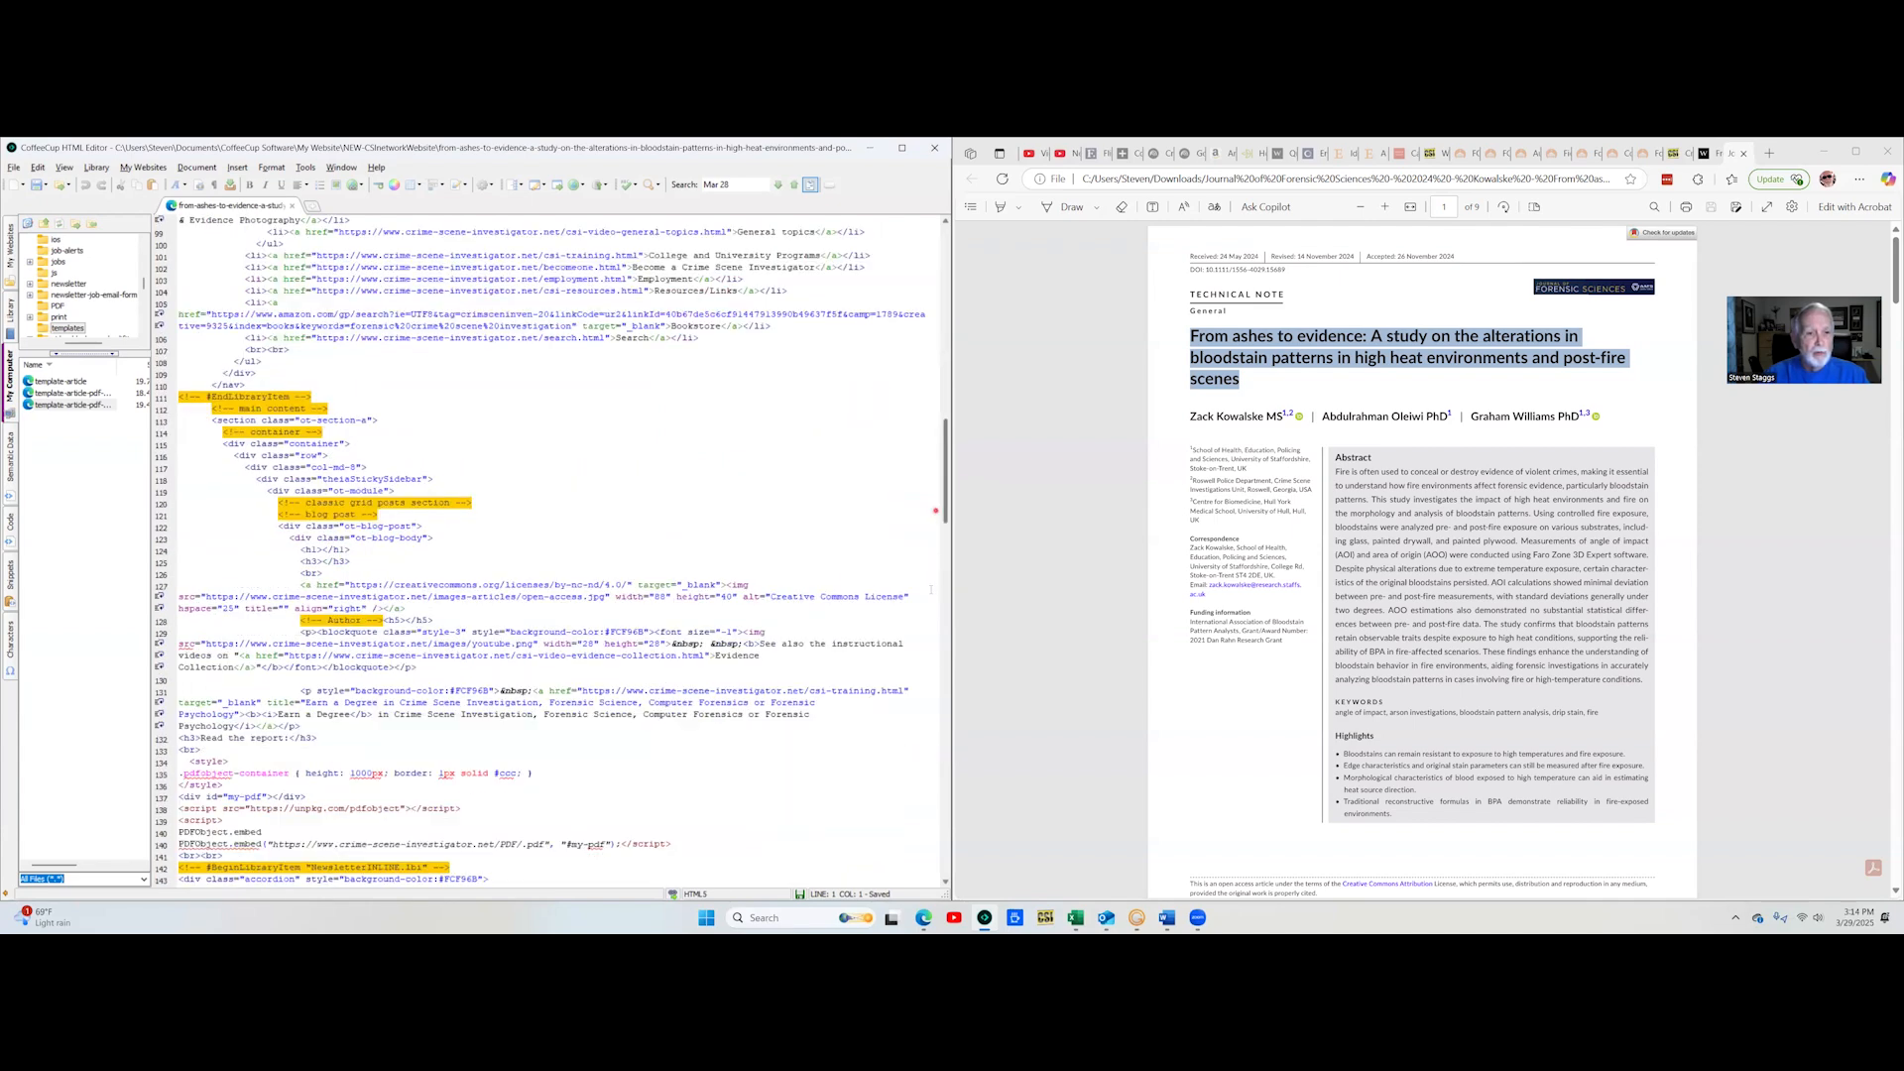
{"action": "scroll", "coordinate": [935, 511], "scroll_direction": "down", "scroll_amount": 11}
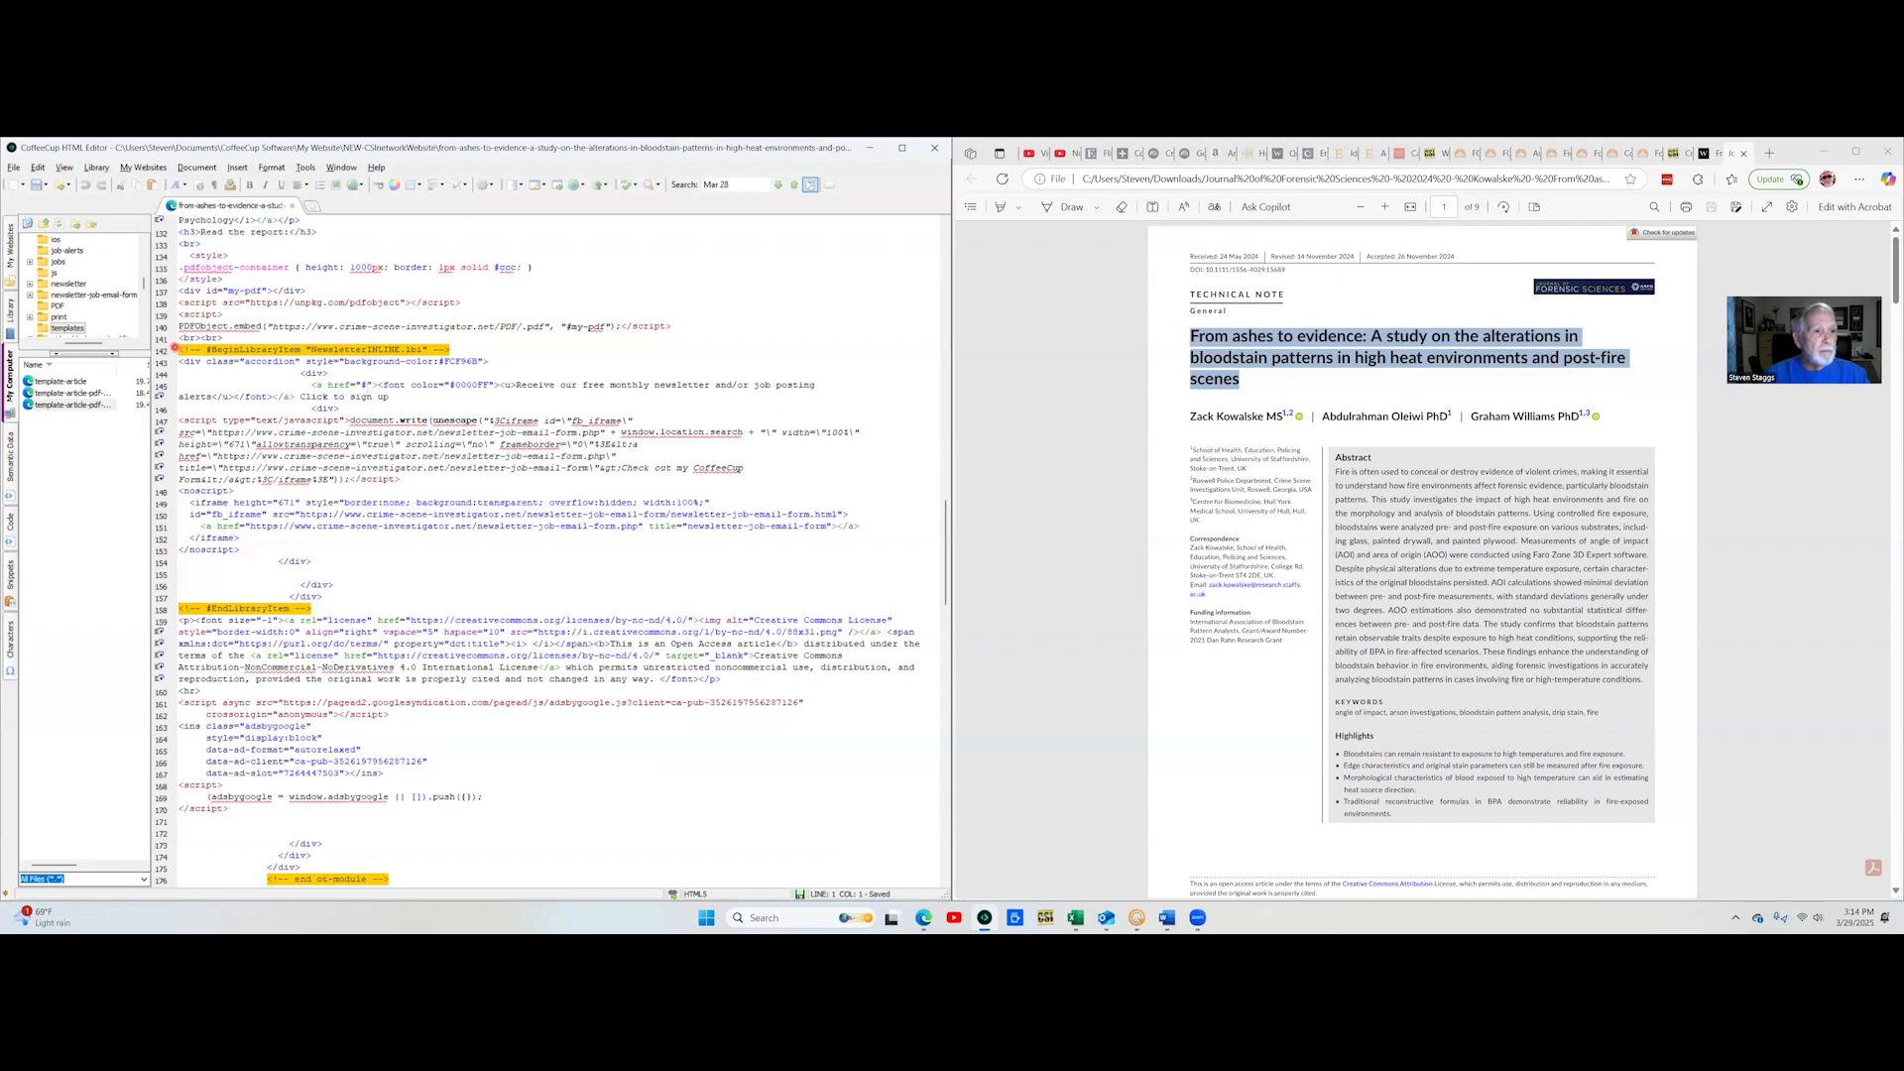
{"action": "scroll", "coordinate": [175, 348], "scroll_direction": "up", "scroll_amount": 1}
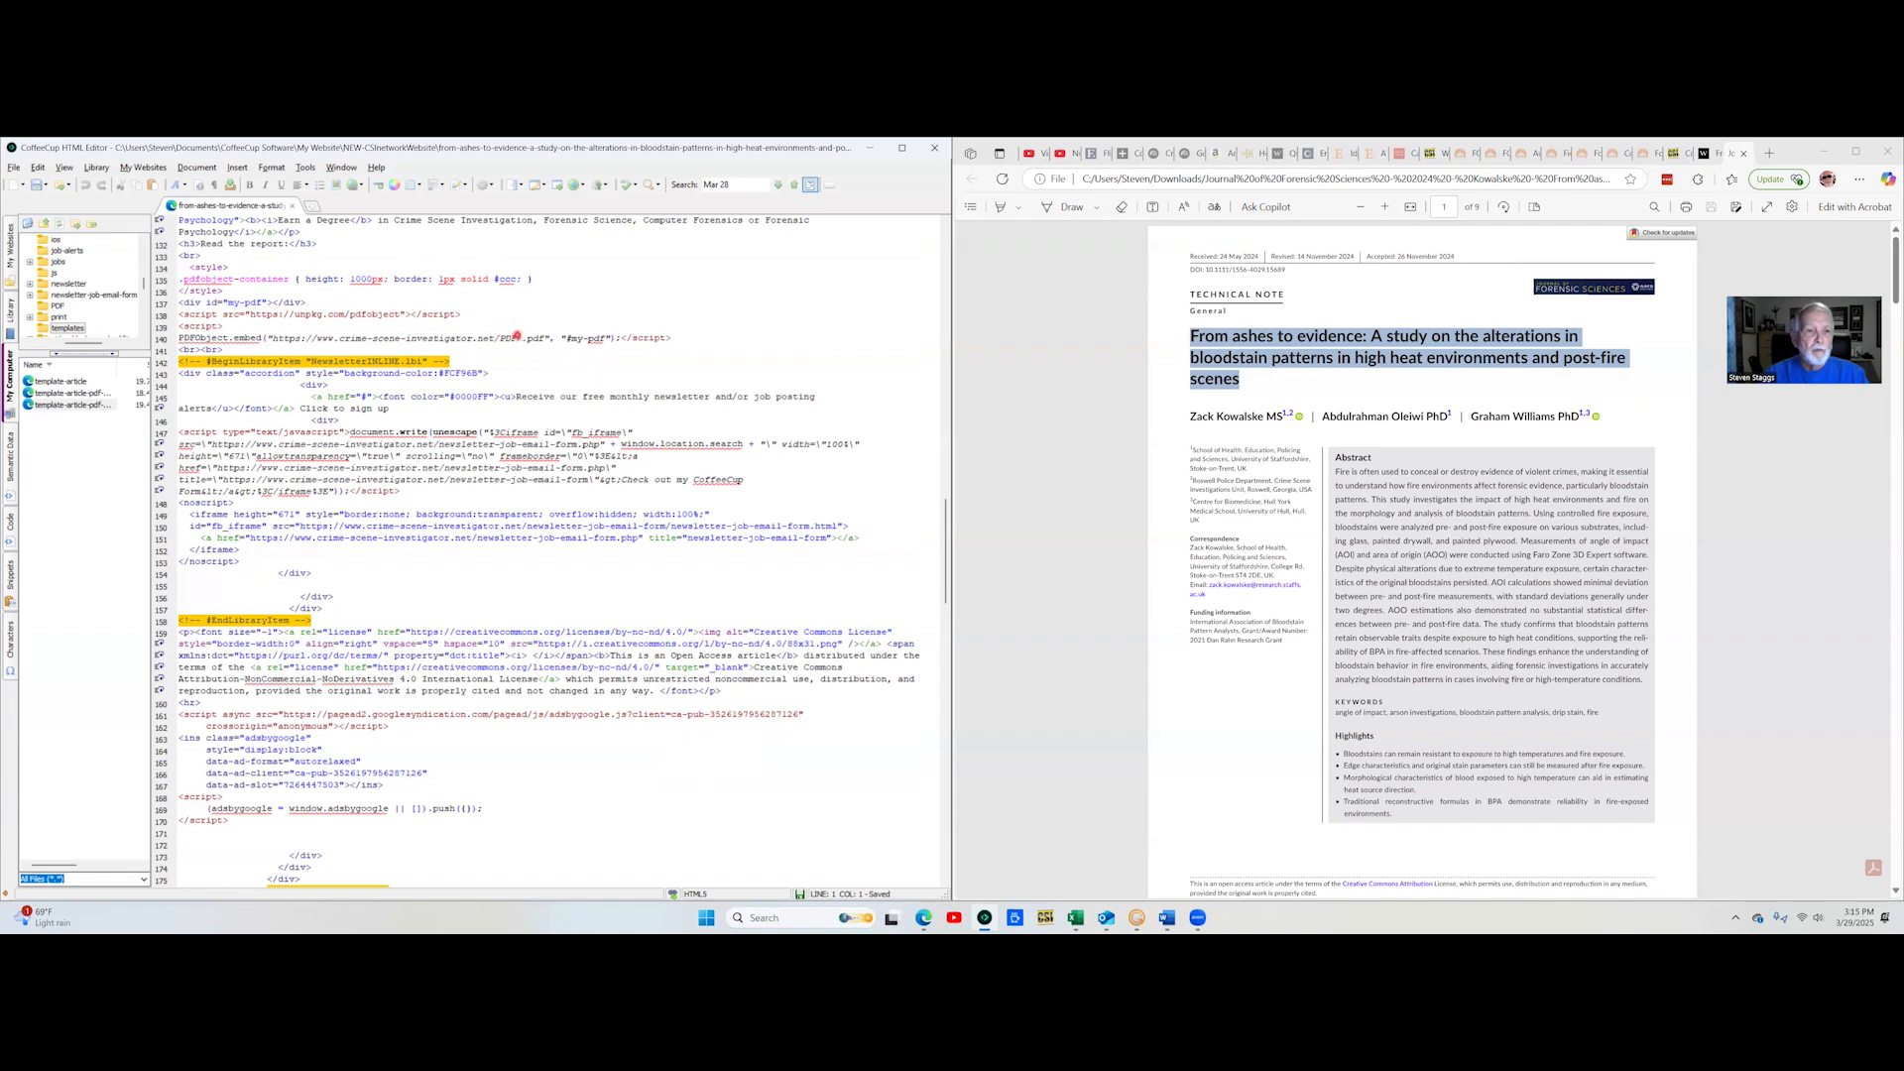
{"action": "left_click", "coordinate": [522, 337]}
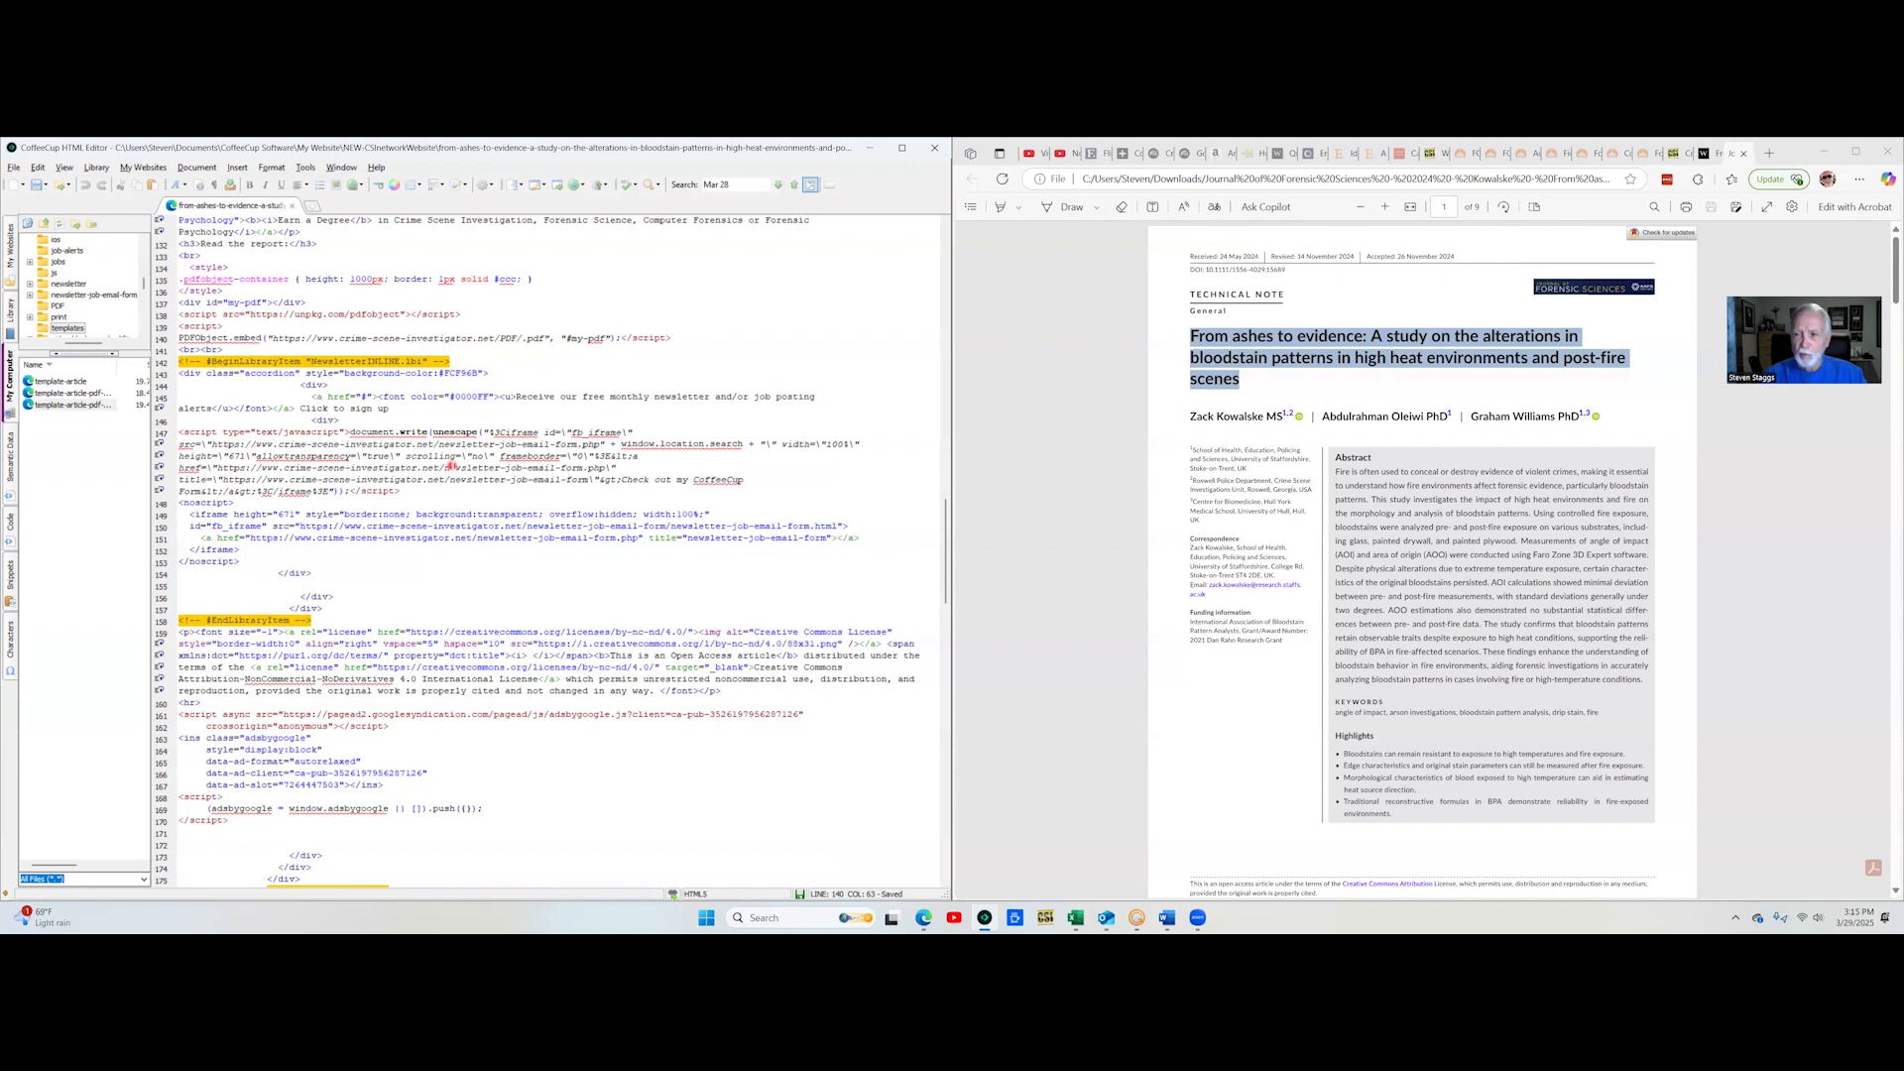
{"action": "type", "text": "from-ashes-to-evidence-a-study-on-the-alterations-in-bloodstain-patterns-in-high-heat-environments-and-post--fire-scenes"}
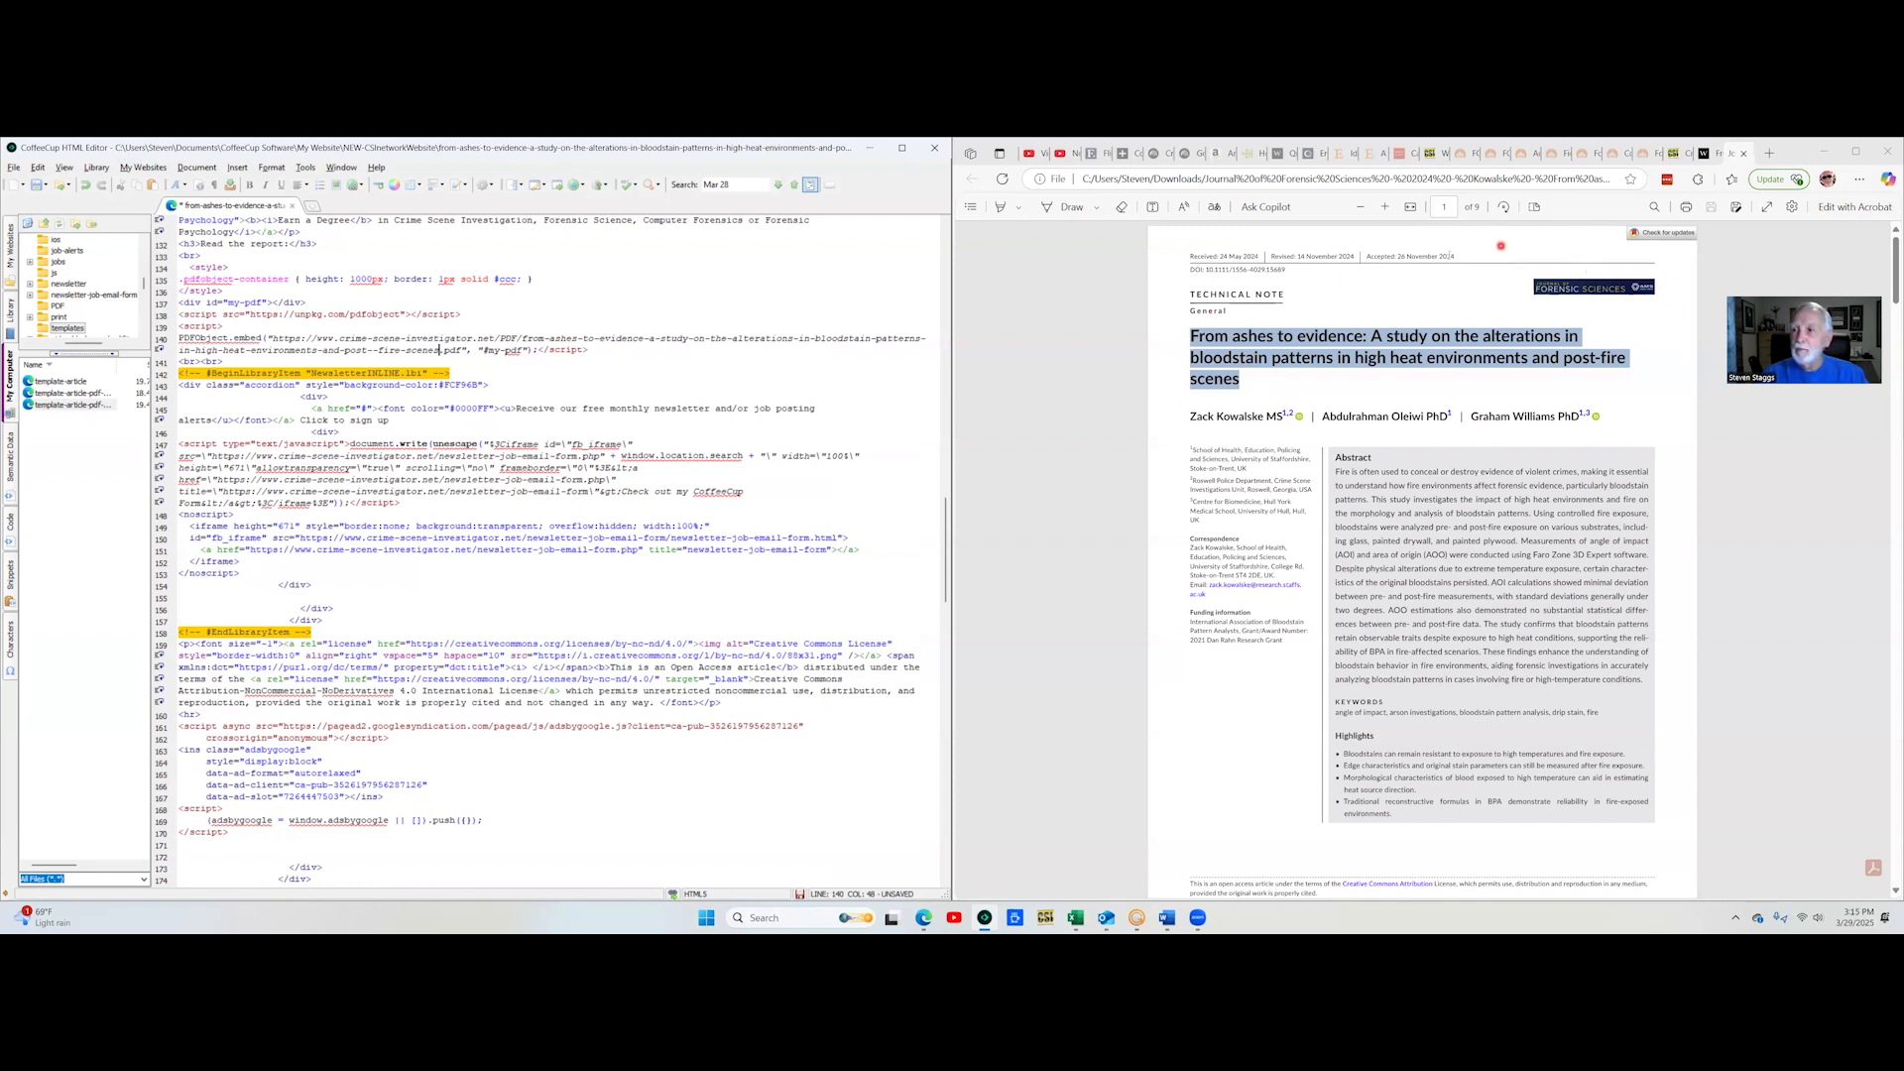
Save a copy of the article PDF under the hyphenated title in the Sale of Website folder
{"action": "left_click", "coordinate": [1735, 207]}
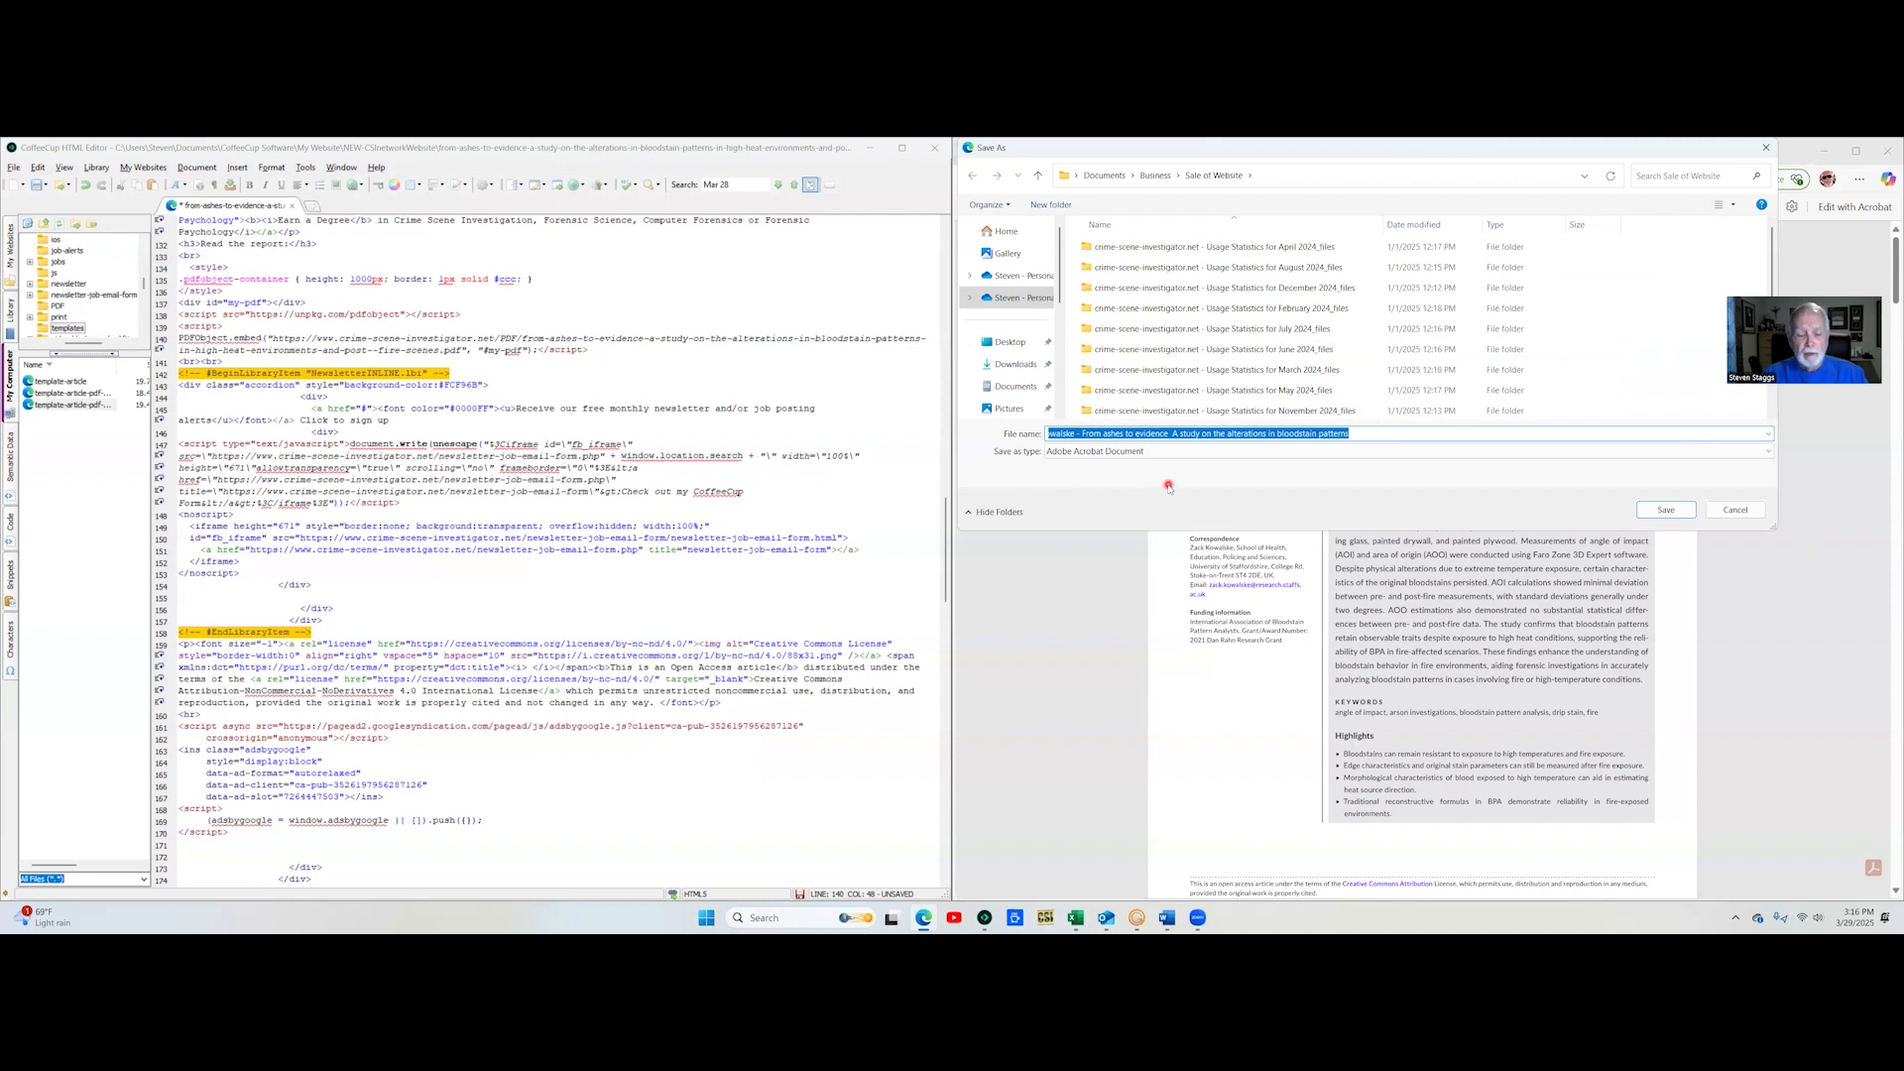
{"action": "type", "text": "from-ashes-to-evidence-a-study-on-the-alterations-in-bloodstain-patterns-in-high-heat-environments-and-post--fire-scenes"}
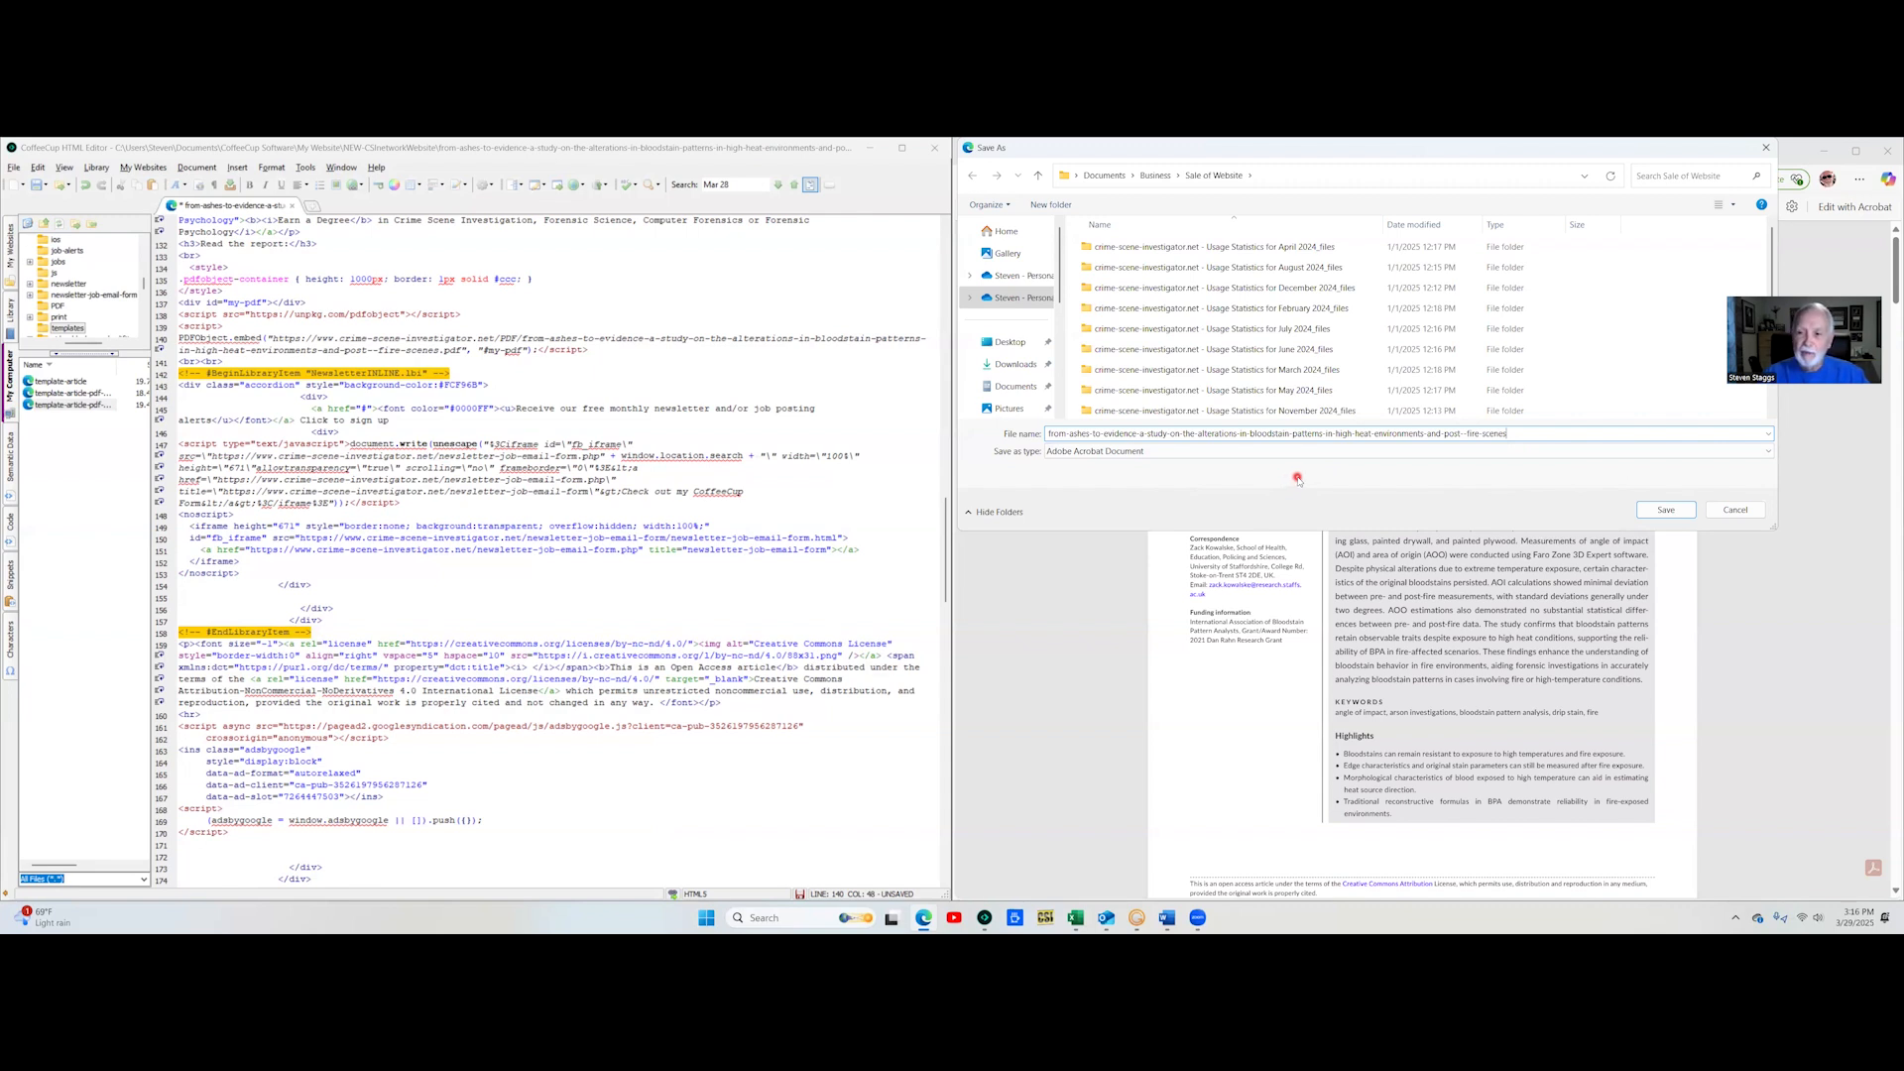
{"action": "left_click", "coordinate": [1674, 510]}
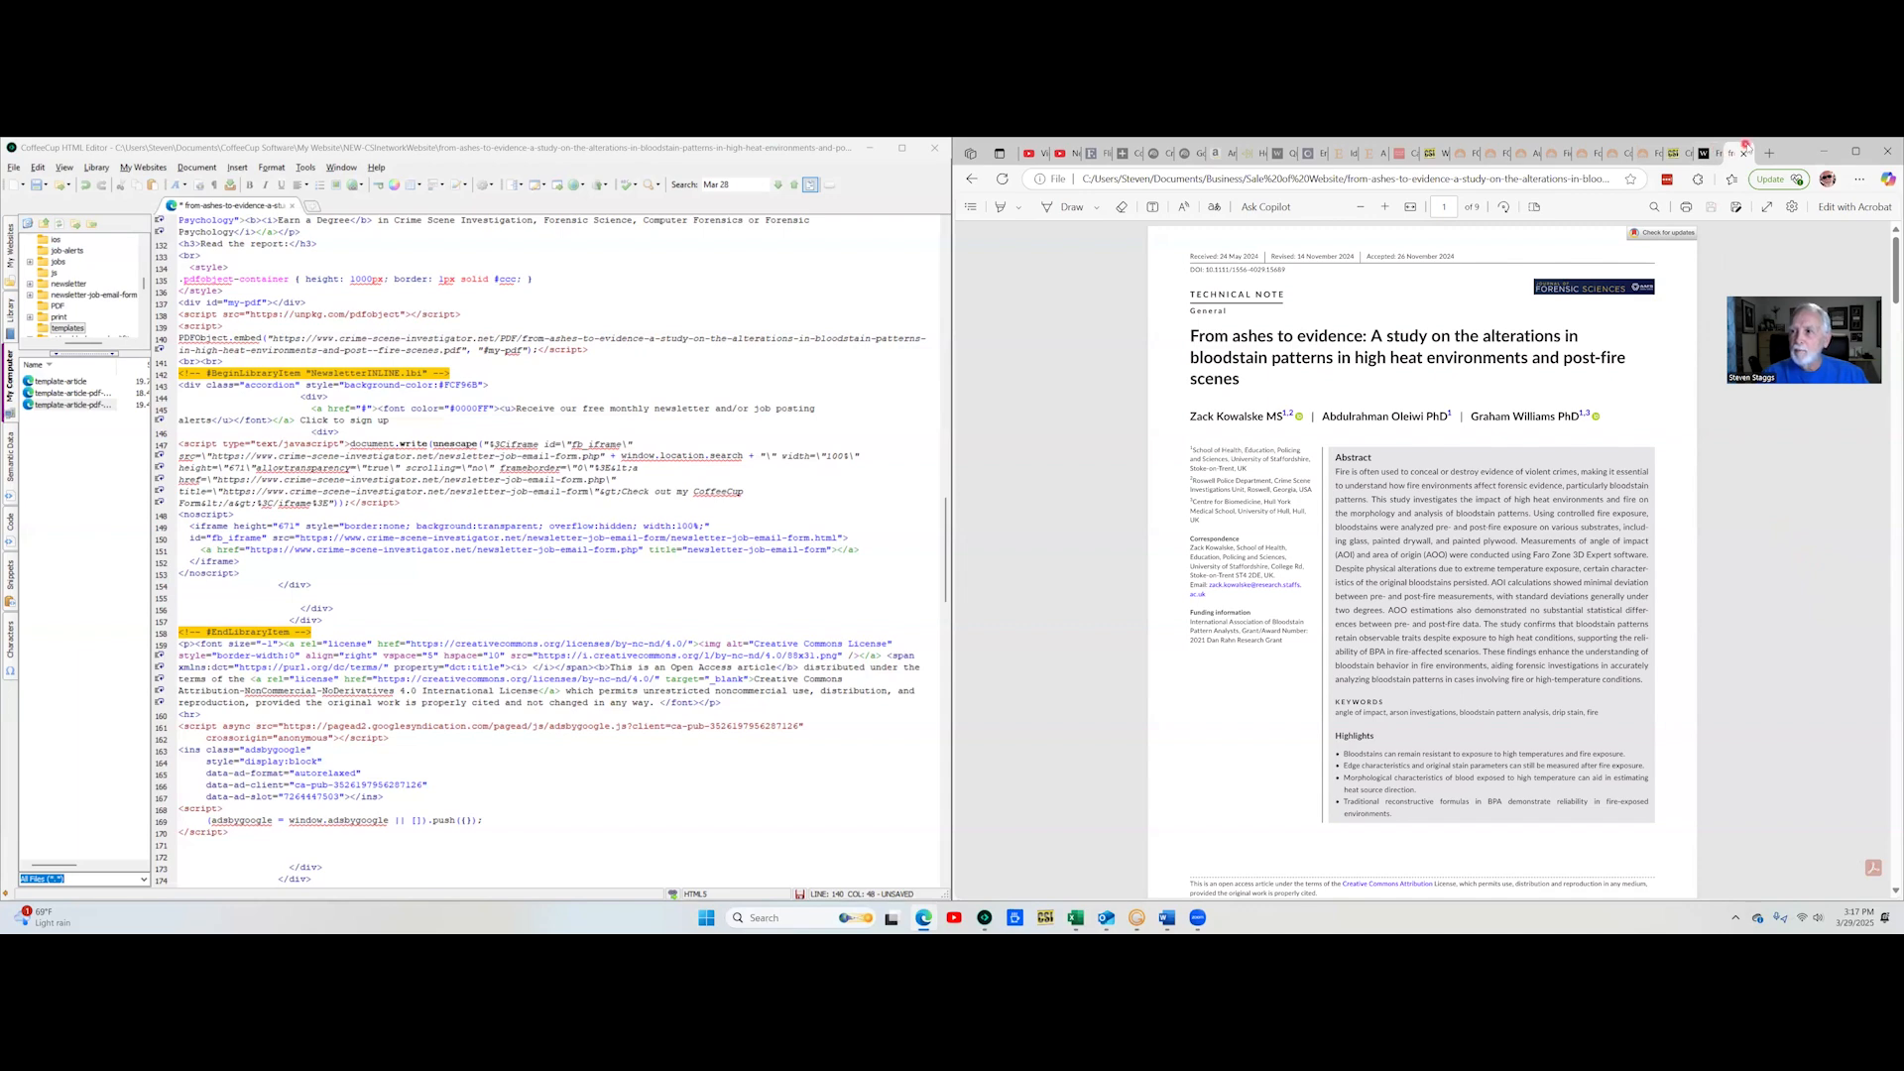
Sign in to the website's hosting control panel from the password vault and open the Upload to server form in Webmin's Upload and Download module
{"action": "left_click", "coordinate": [1667, 179]}
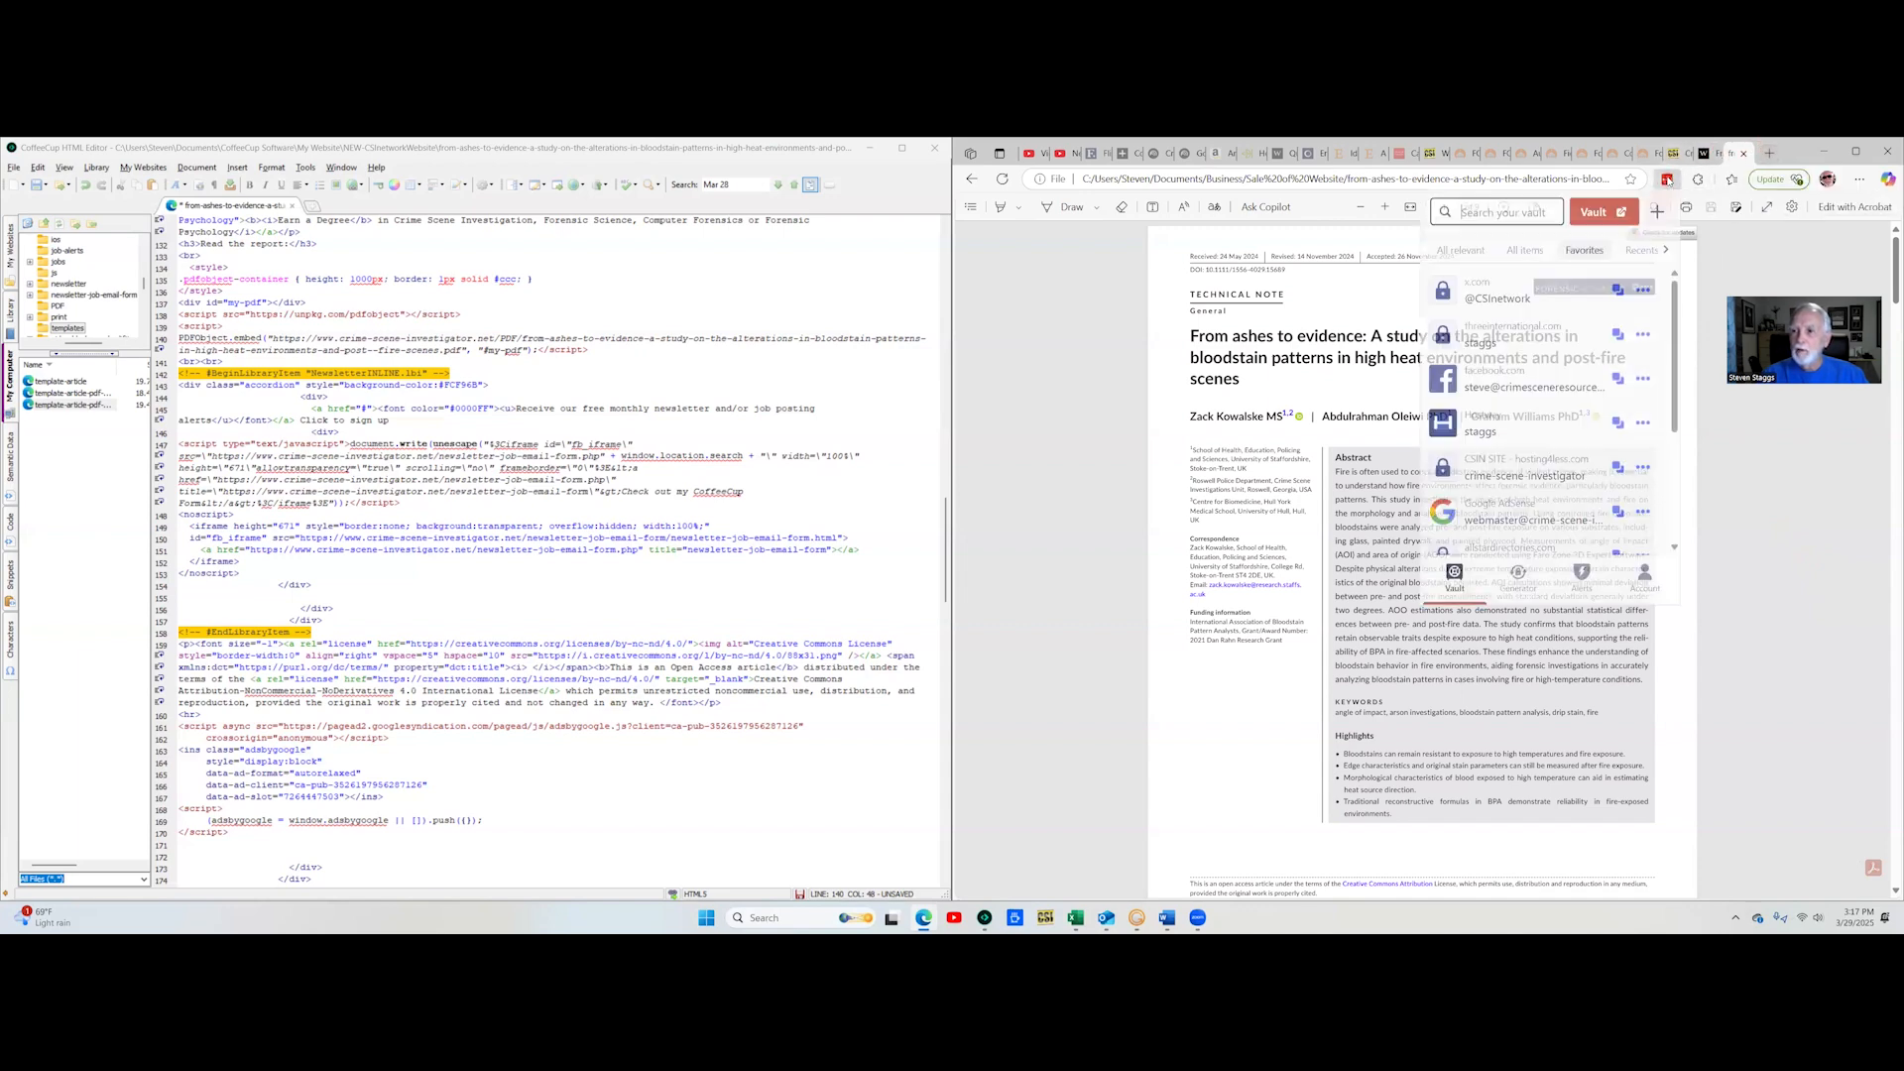
{"action": "left_click", "coordinate": [1528, 471]}
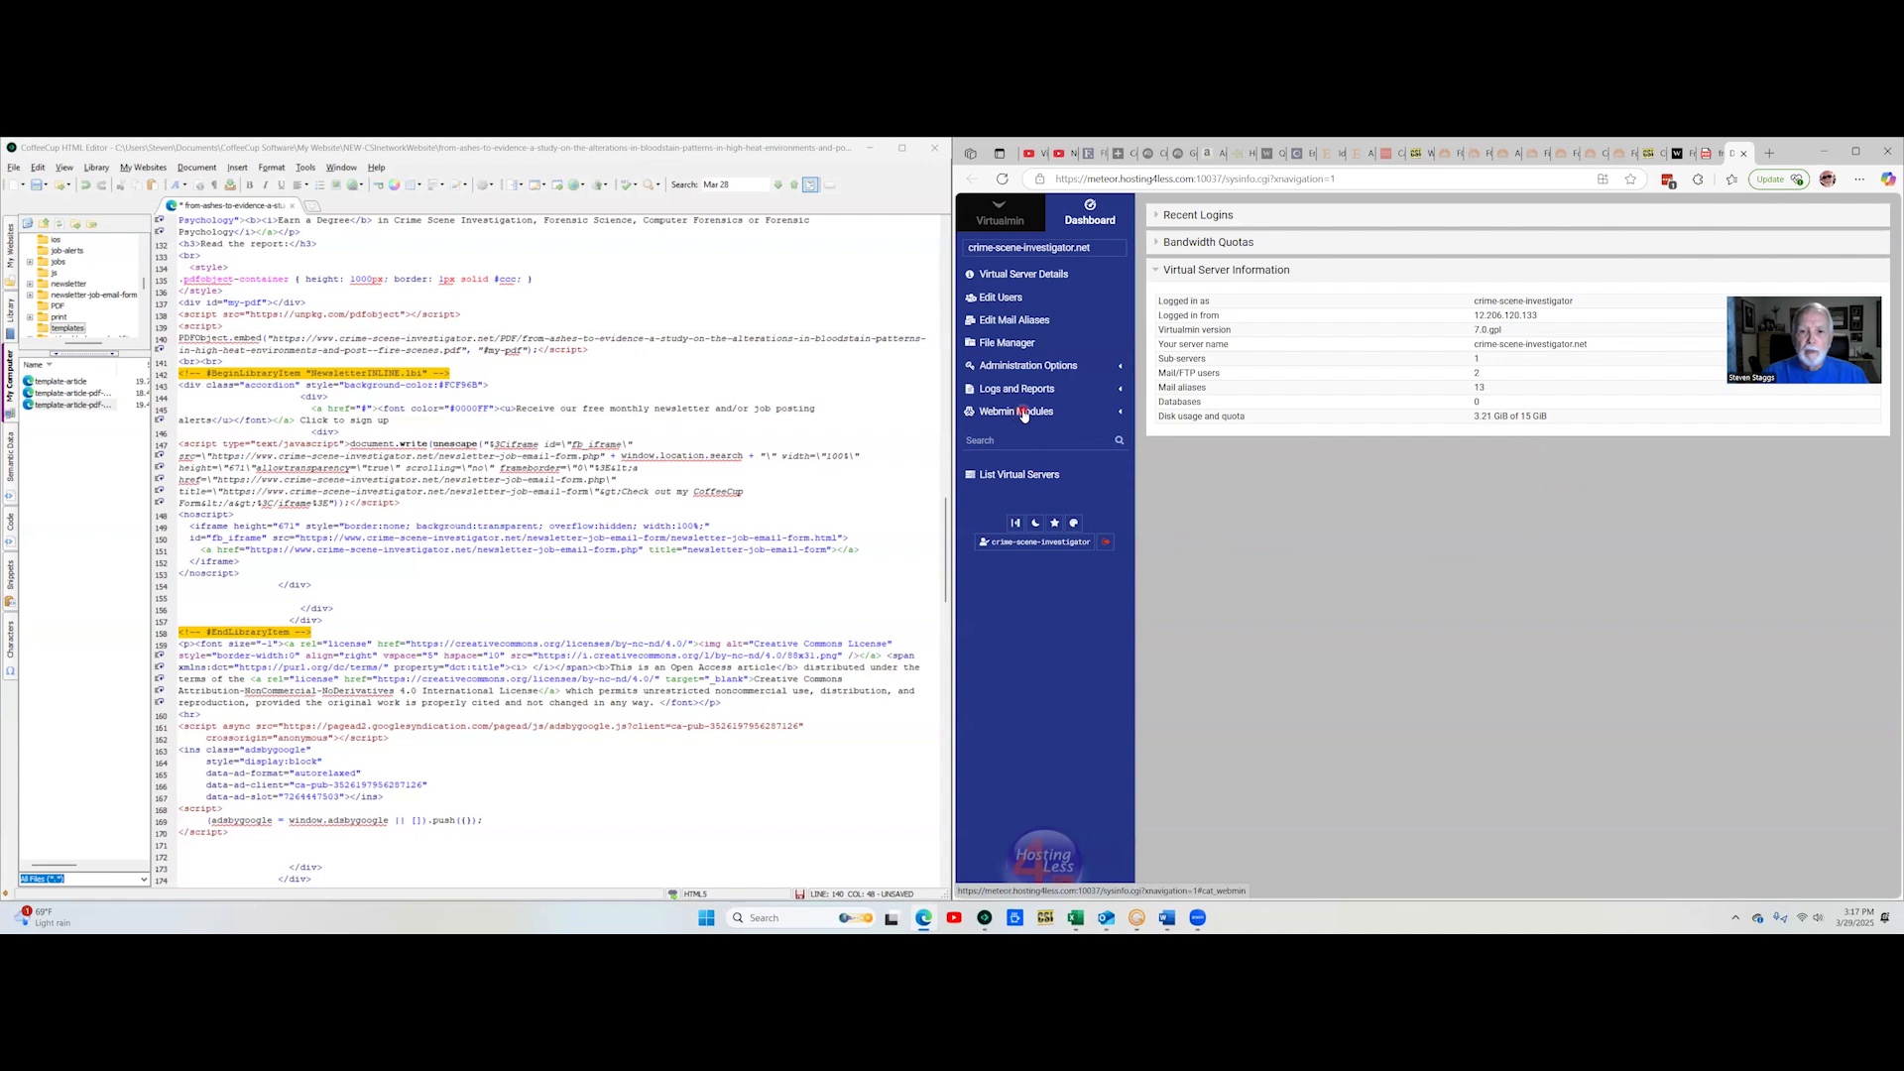
{"action": "left_click", "coordinate": [1025, 415]}
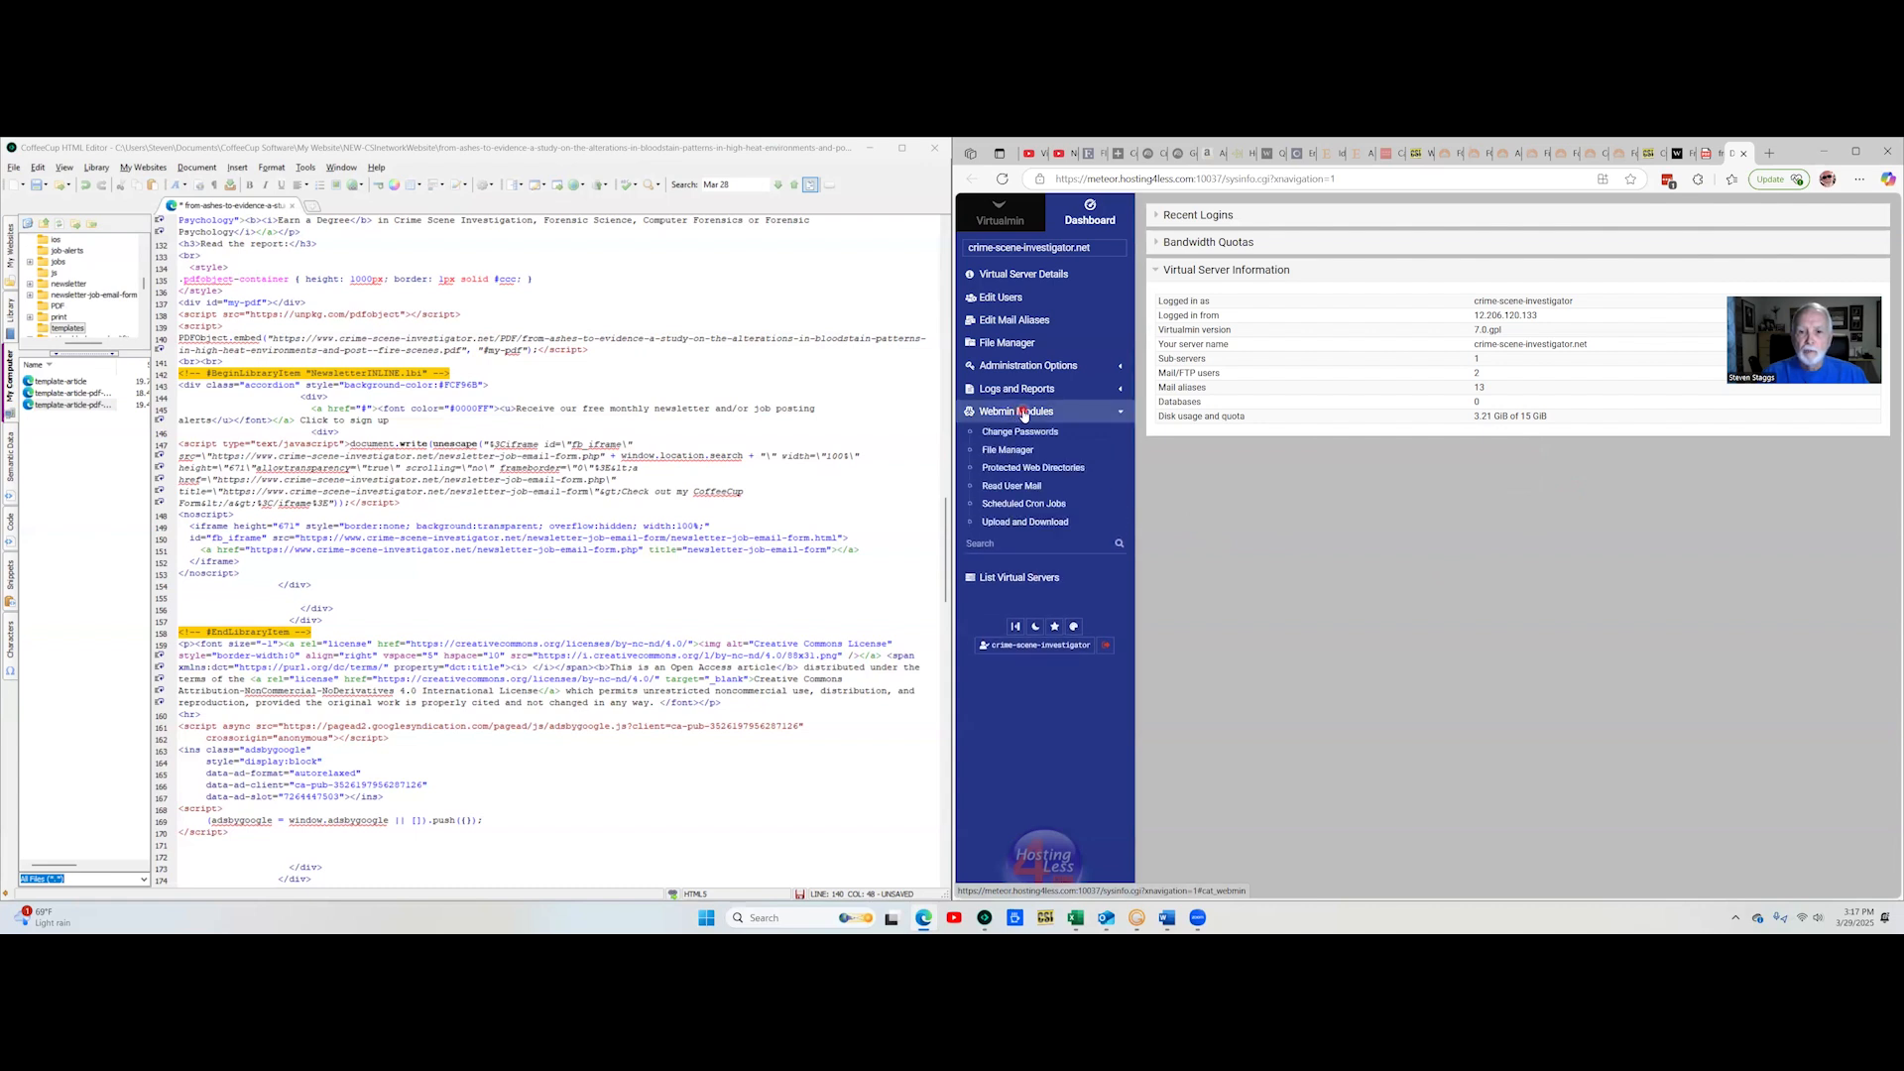
{"action": "left_click", "coordinate": [1040, 523]}
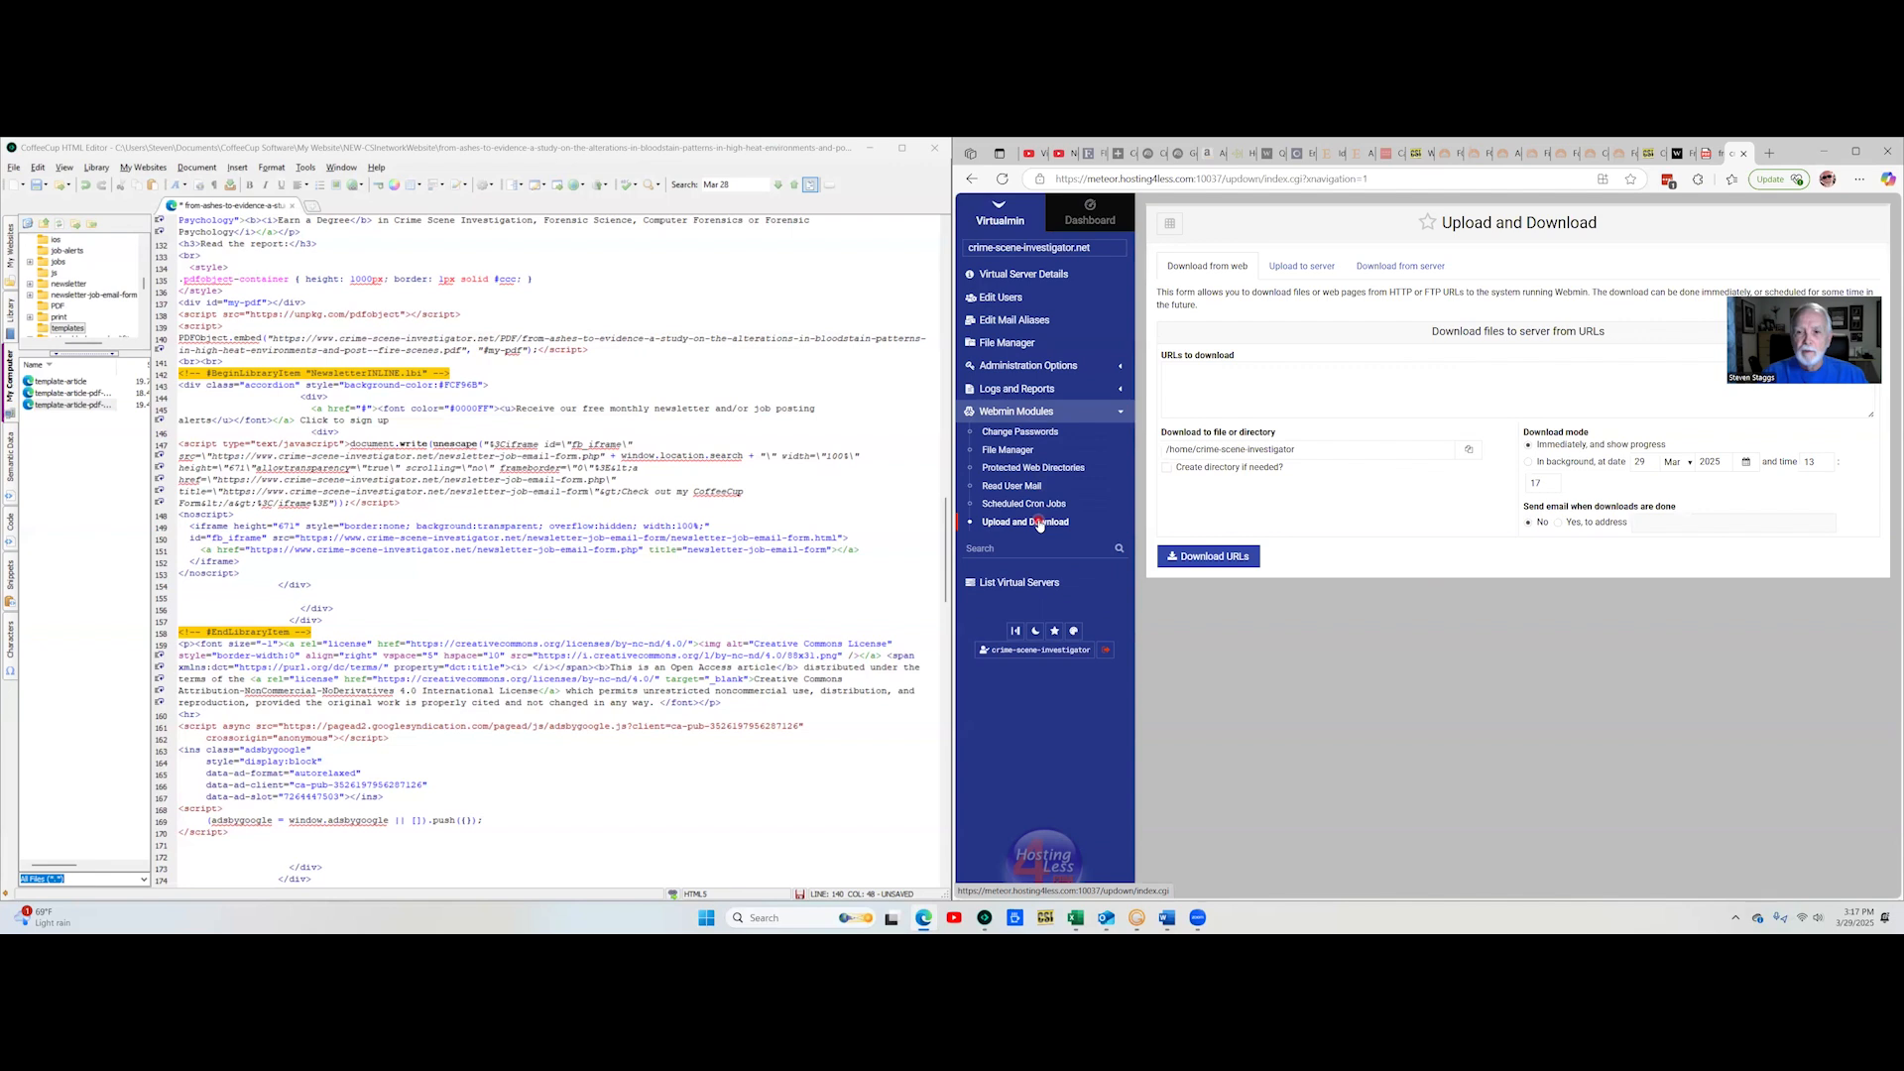
{"action": "left_click", "coordinate": [1303, 267]}
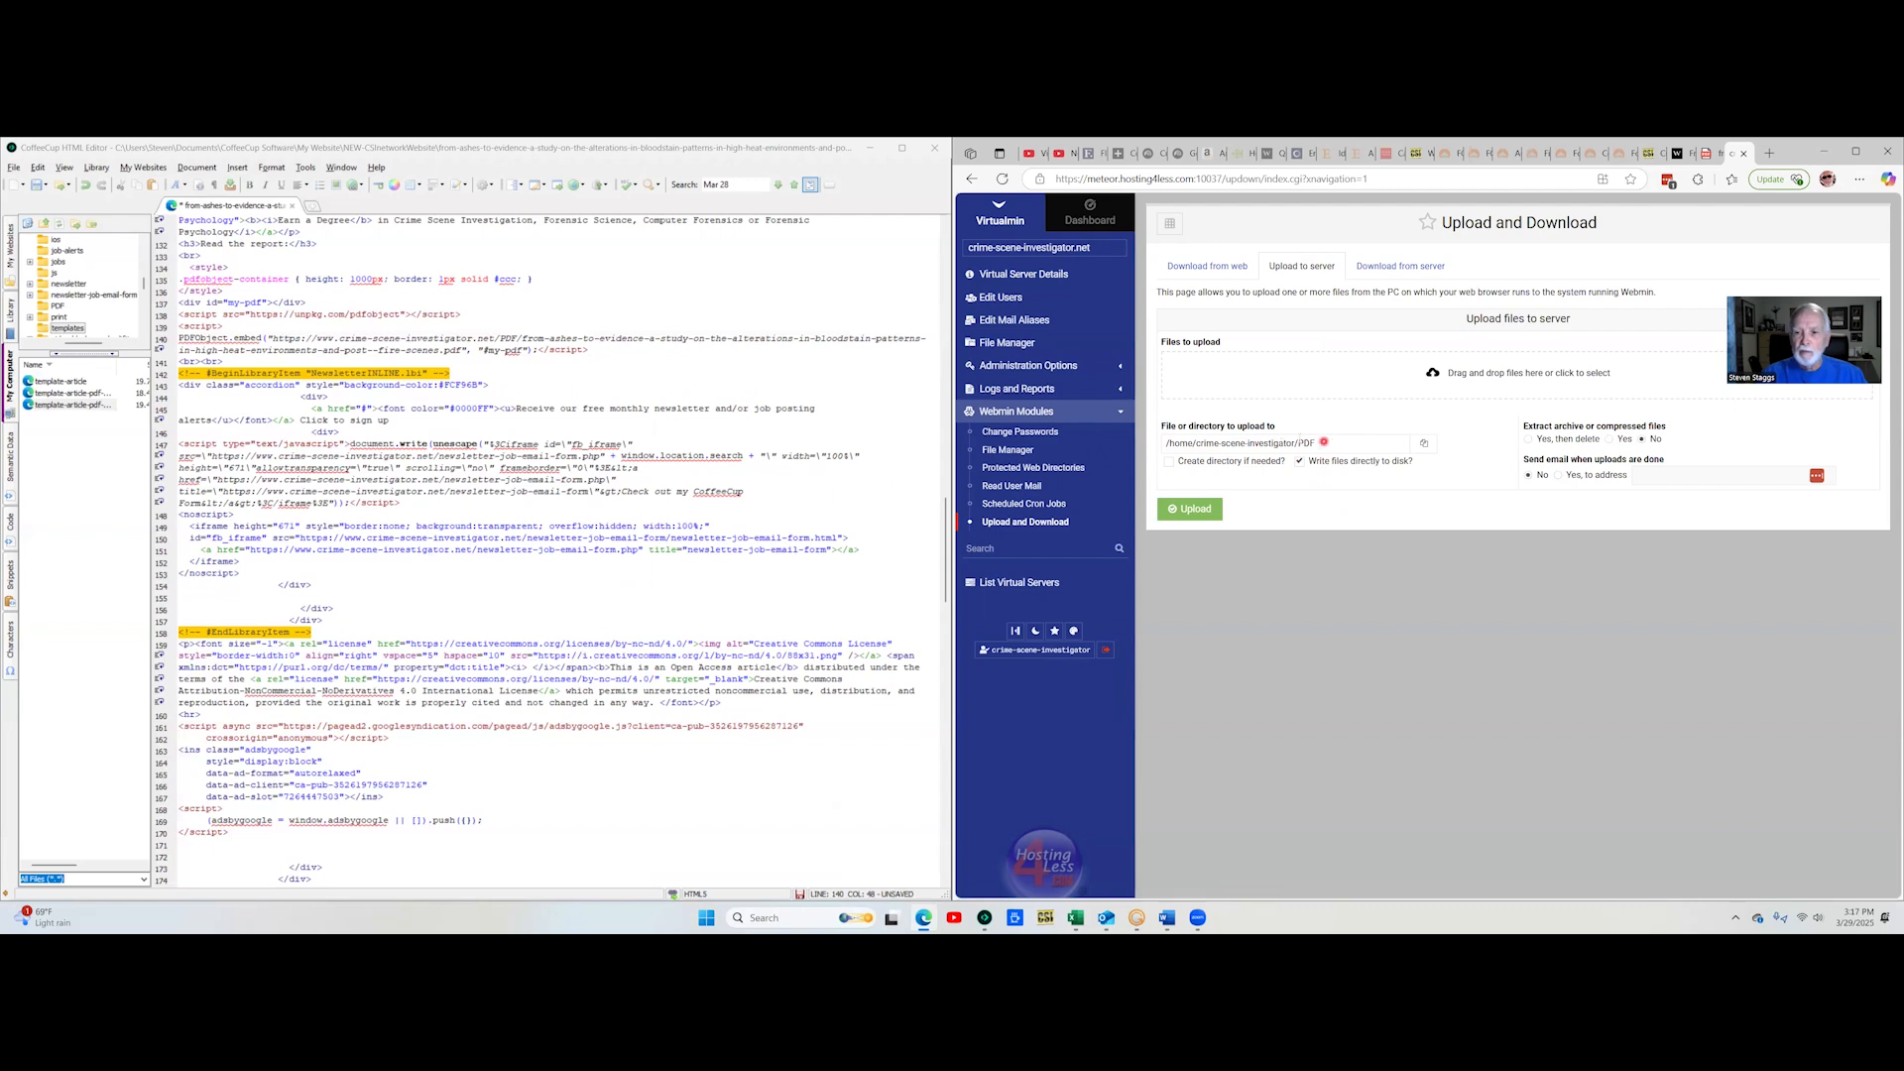
Upload the renamed article PDF from the recent files to the server directory /home/crime-scene-investigator/PDF
{"action": "left_click", "coordinate": [1425, 438]}
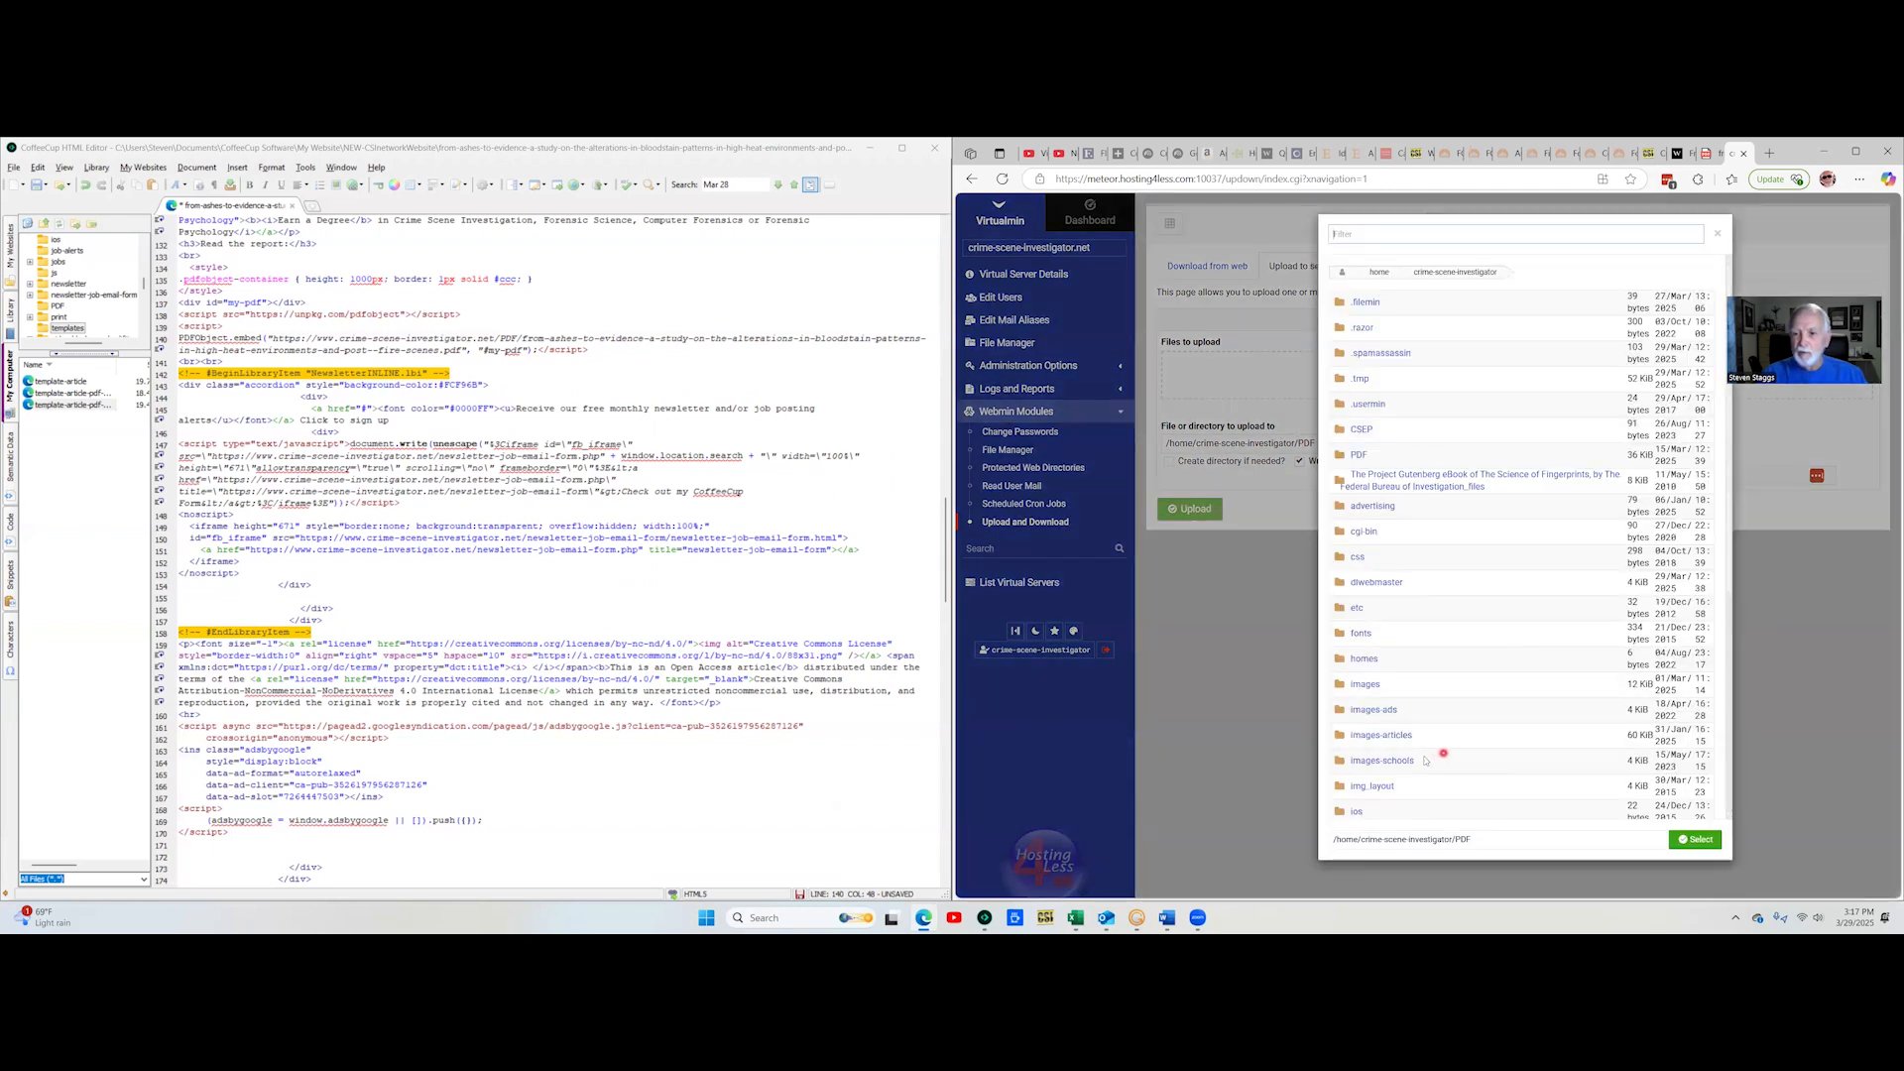
{"action": "left_click", "coordinate": [1373, 456]}
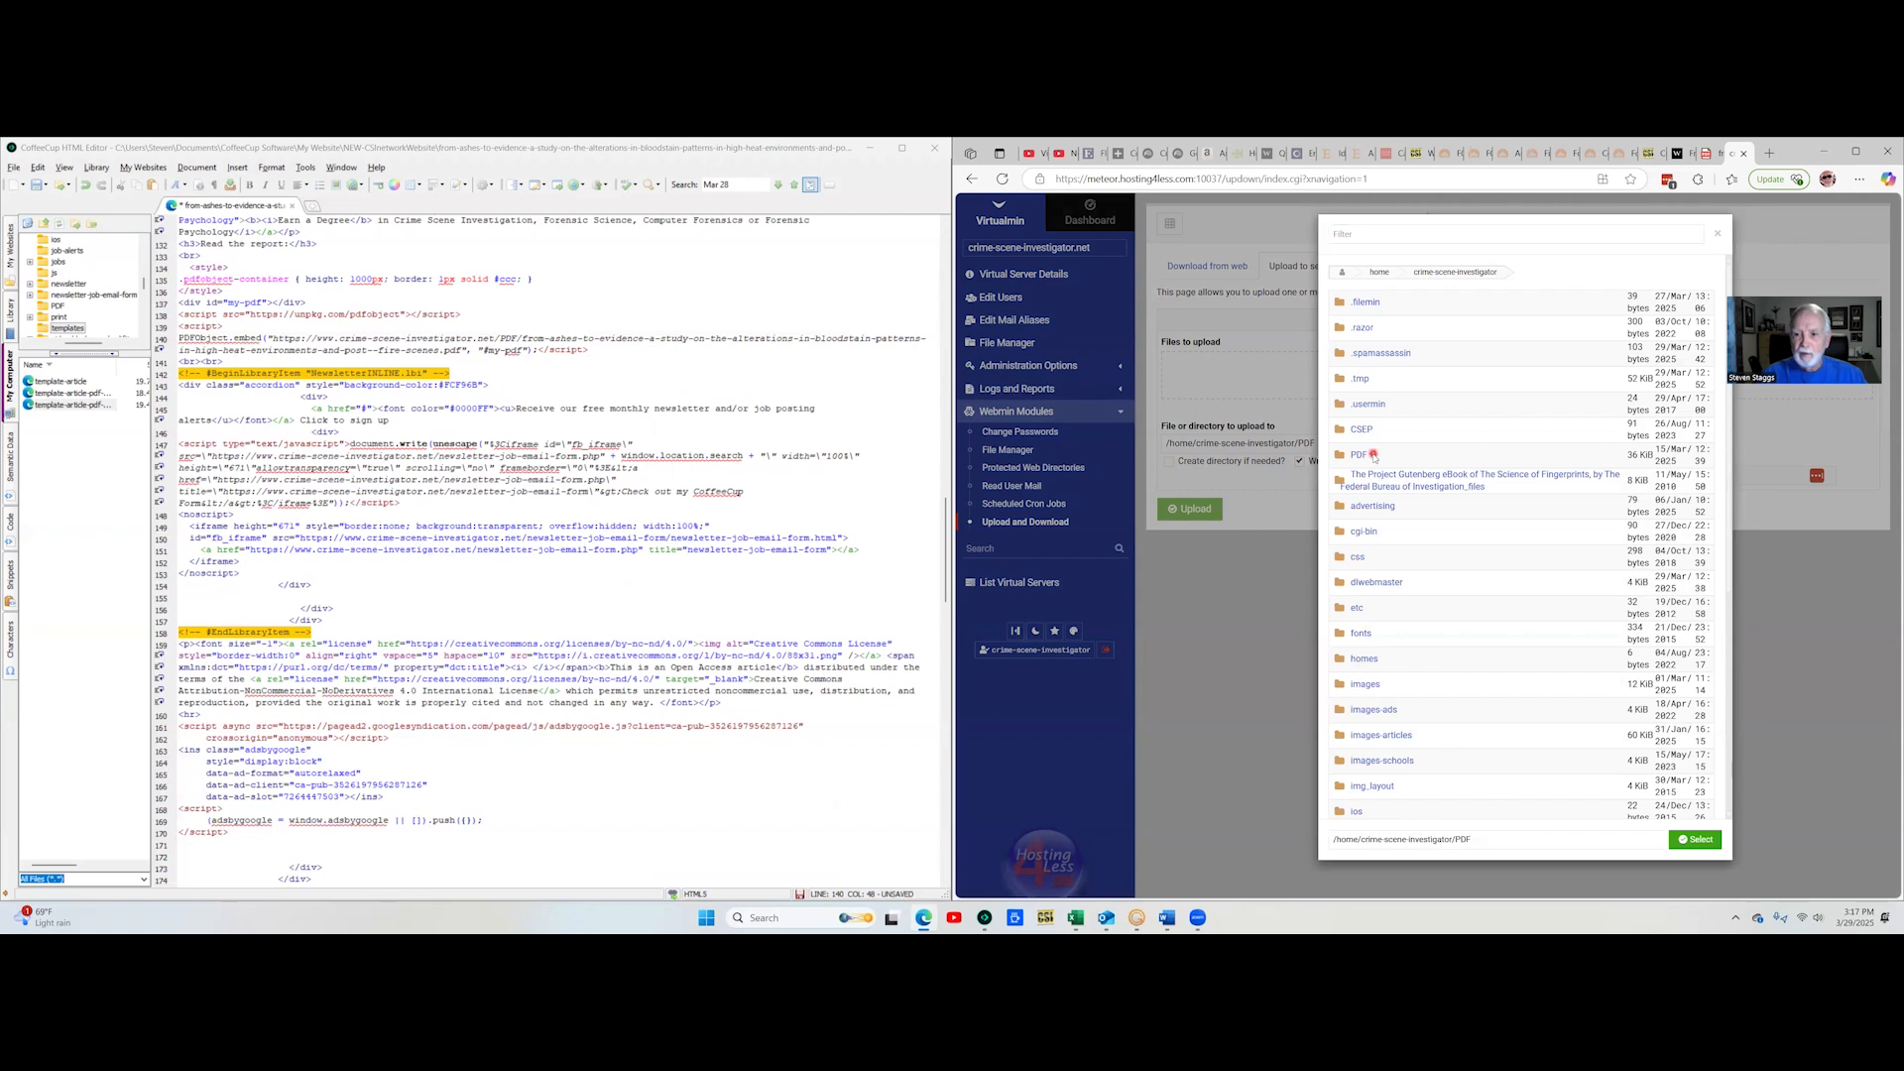
{"action": "left_click", "coordinate": [1703, 840]}
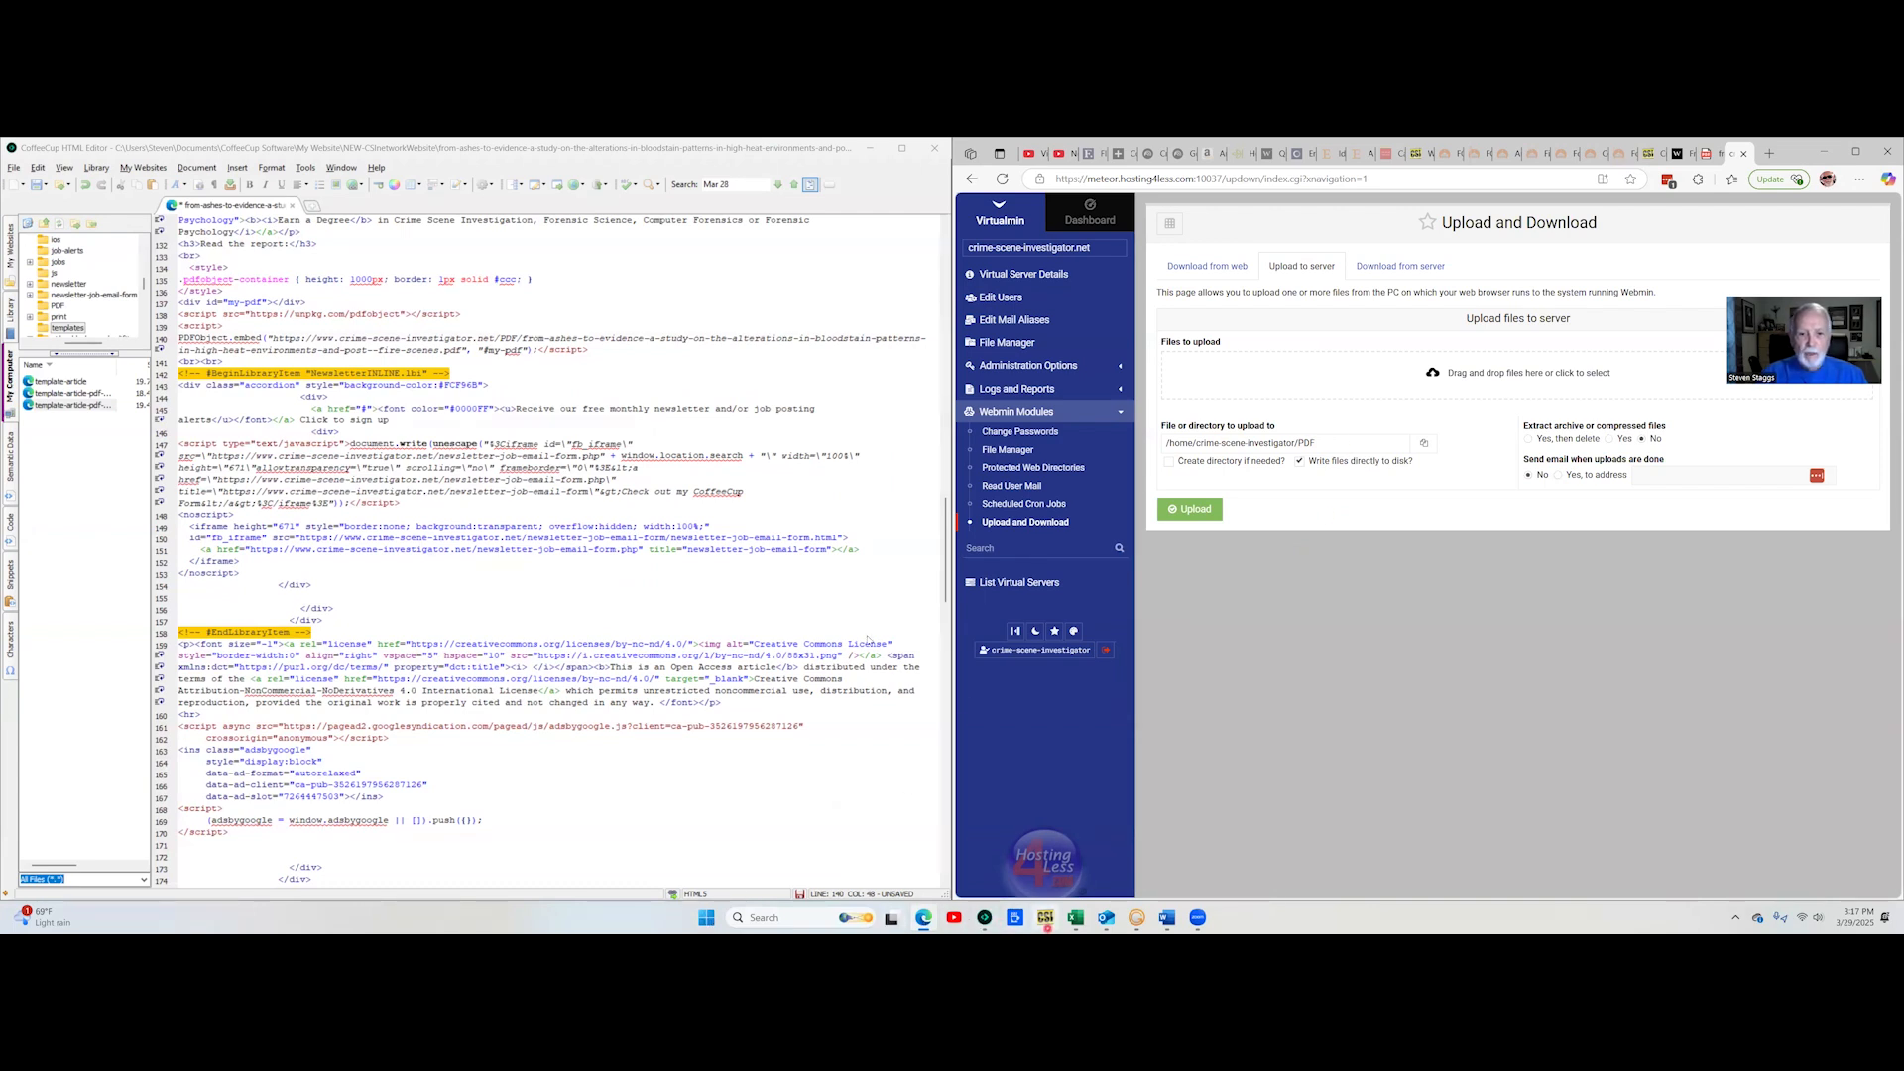
{"action": "key", "text": "super"}
{"action": "left_click", "coordinate": [785, 626]}
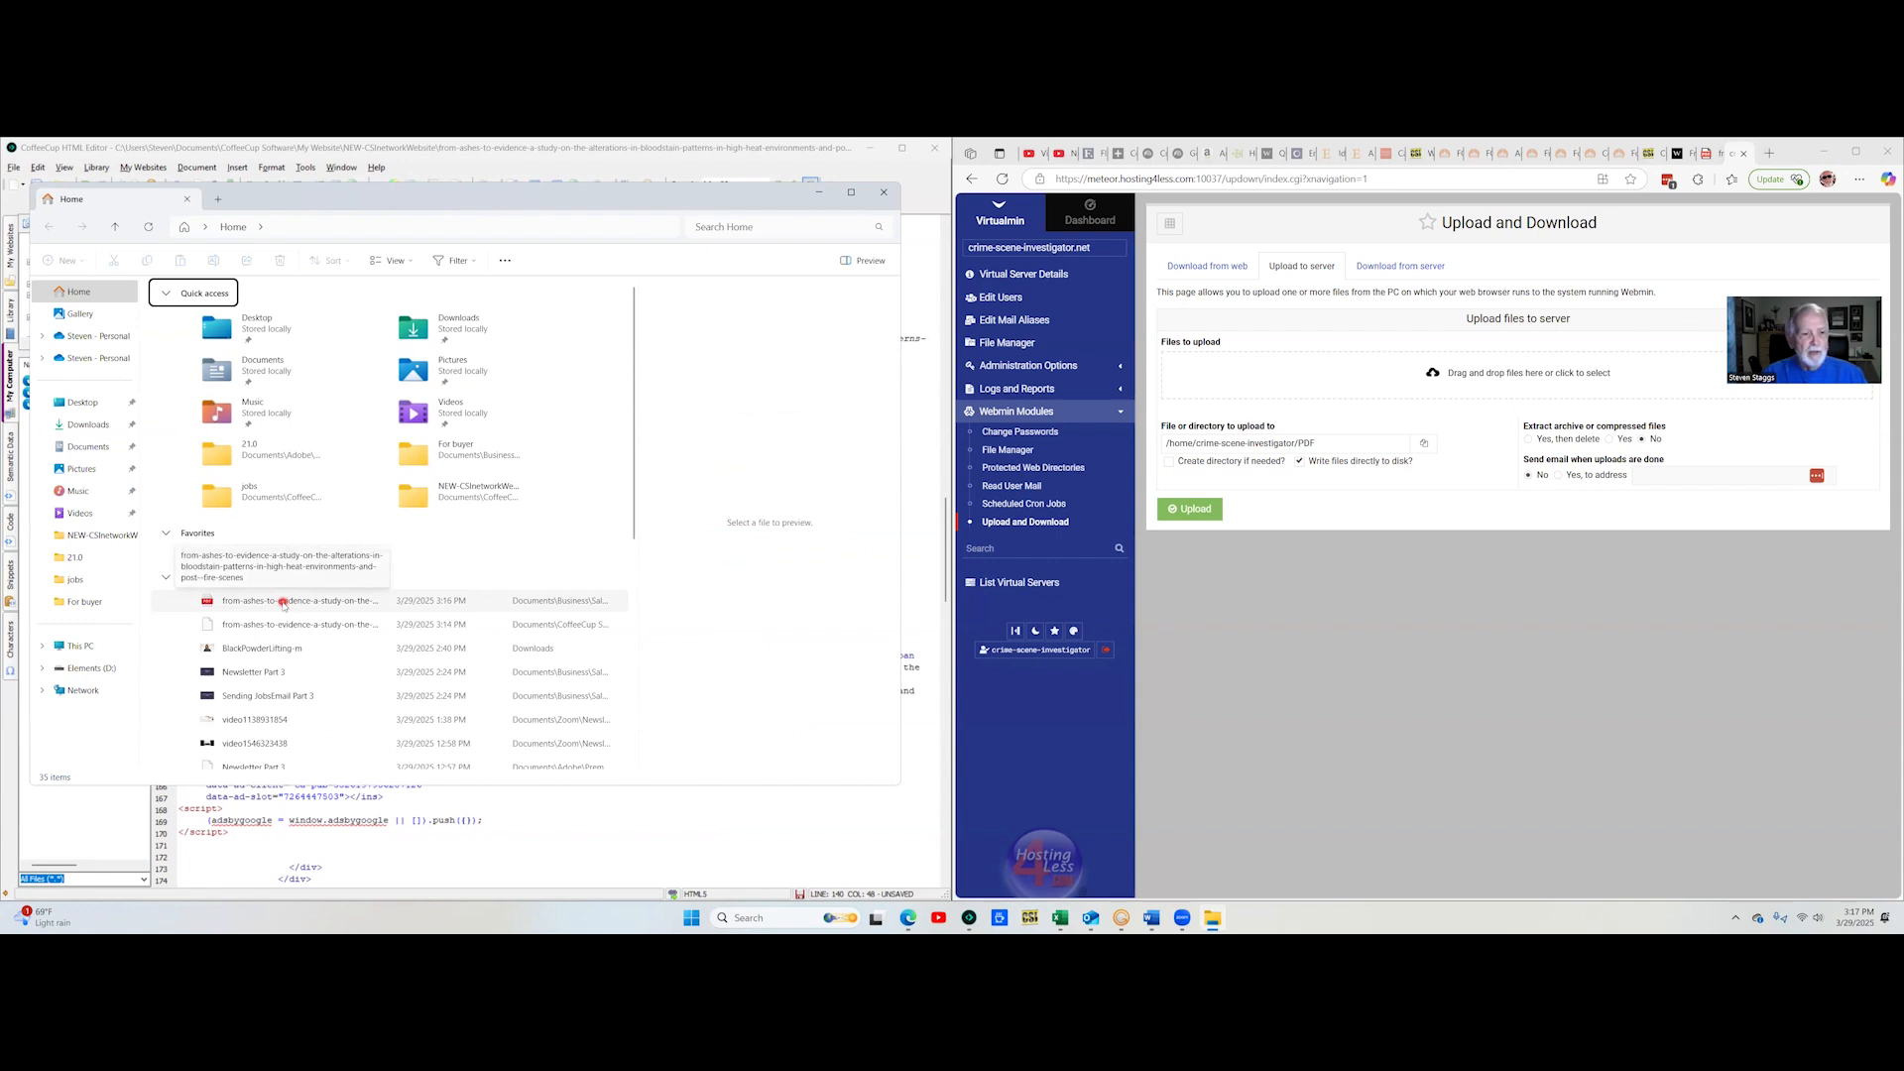
{"action": "left_click_drag", "start_coordinate": [283, 602], "coordinate": [1471, 381]}
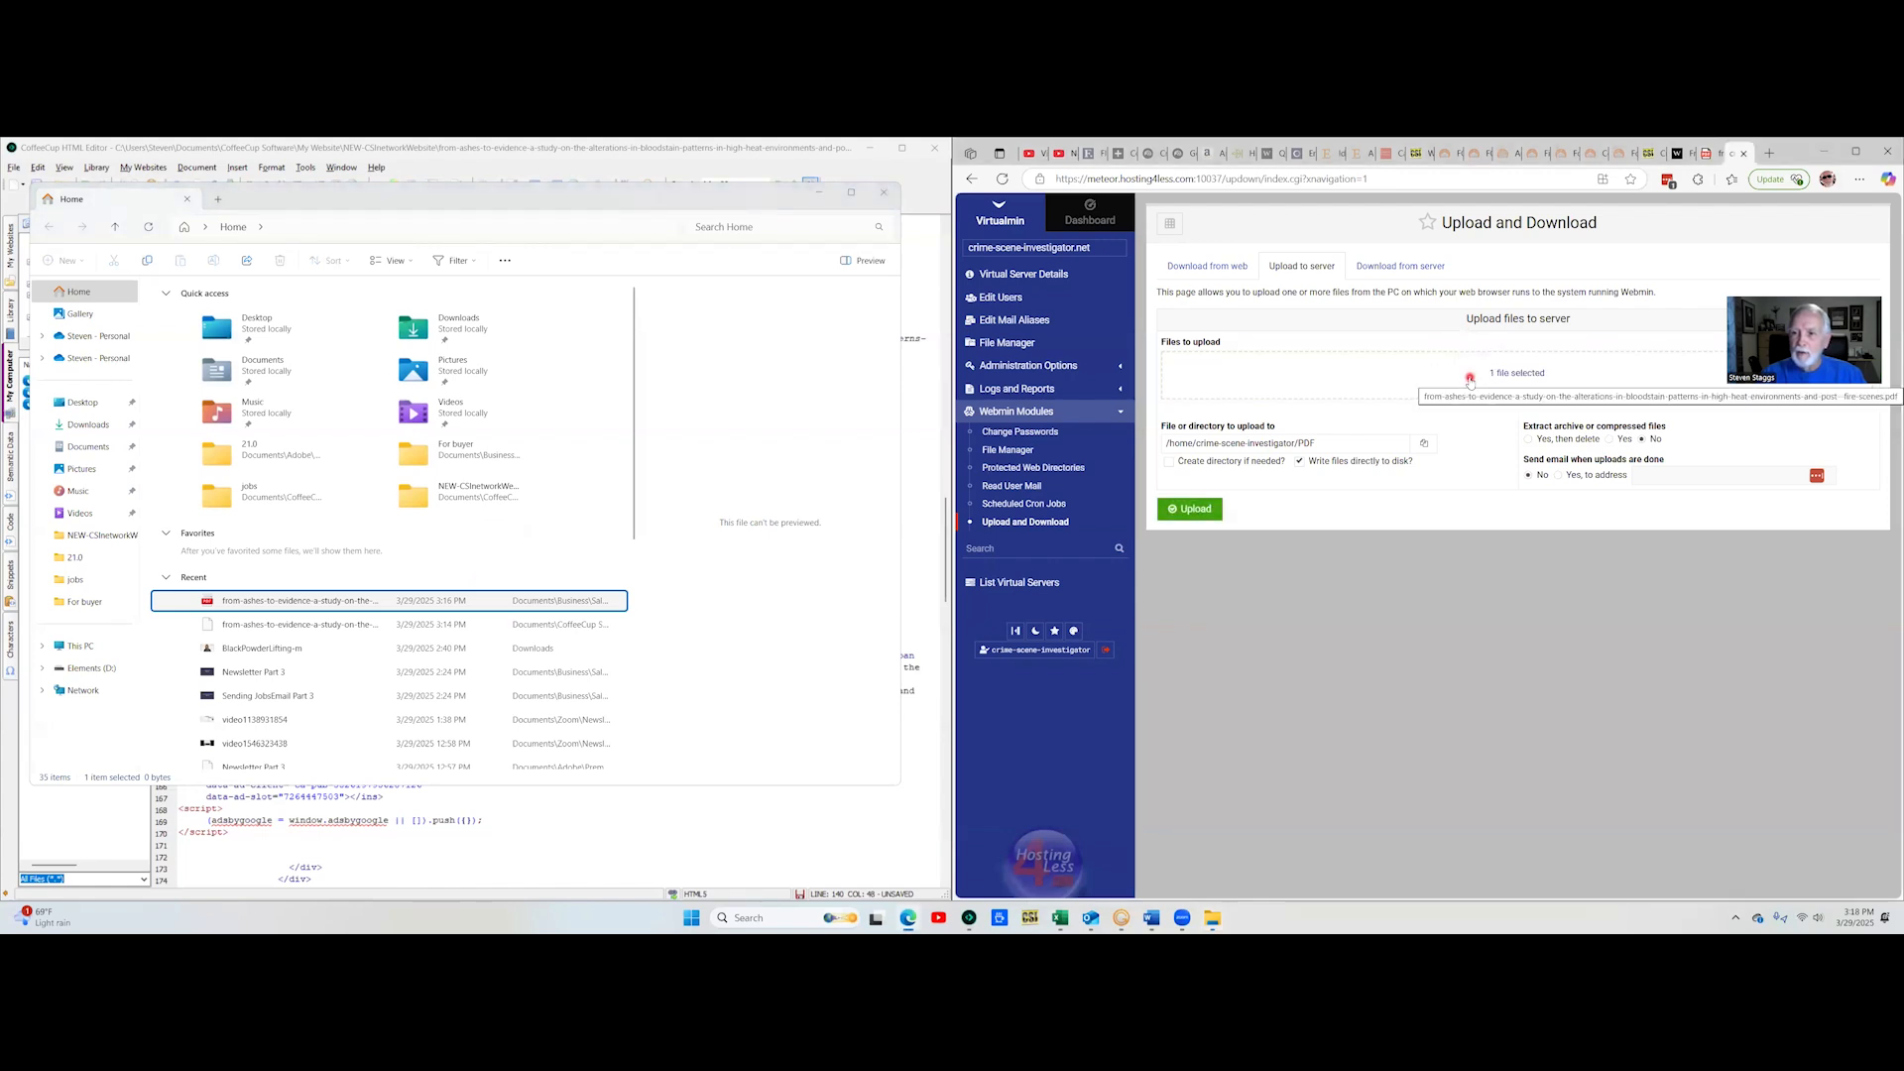
{"action": "left_click", "coordinate": [1199, 509]}
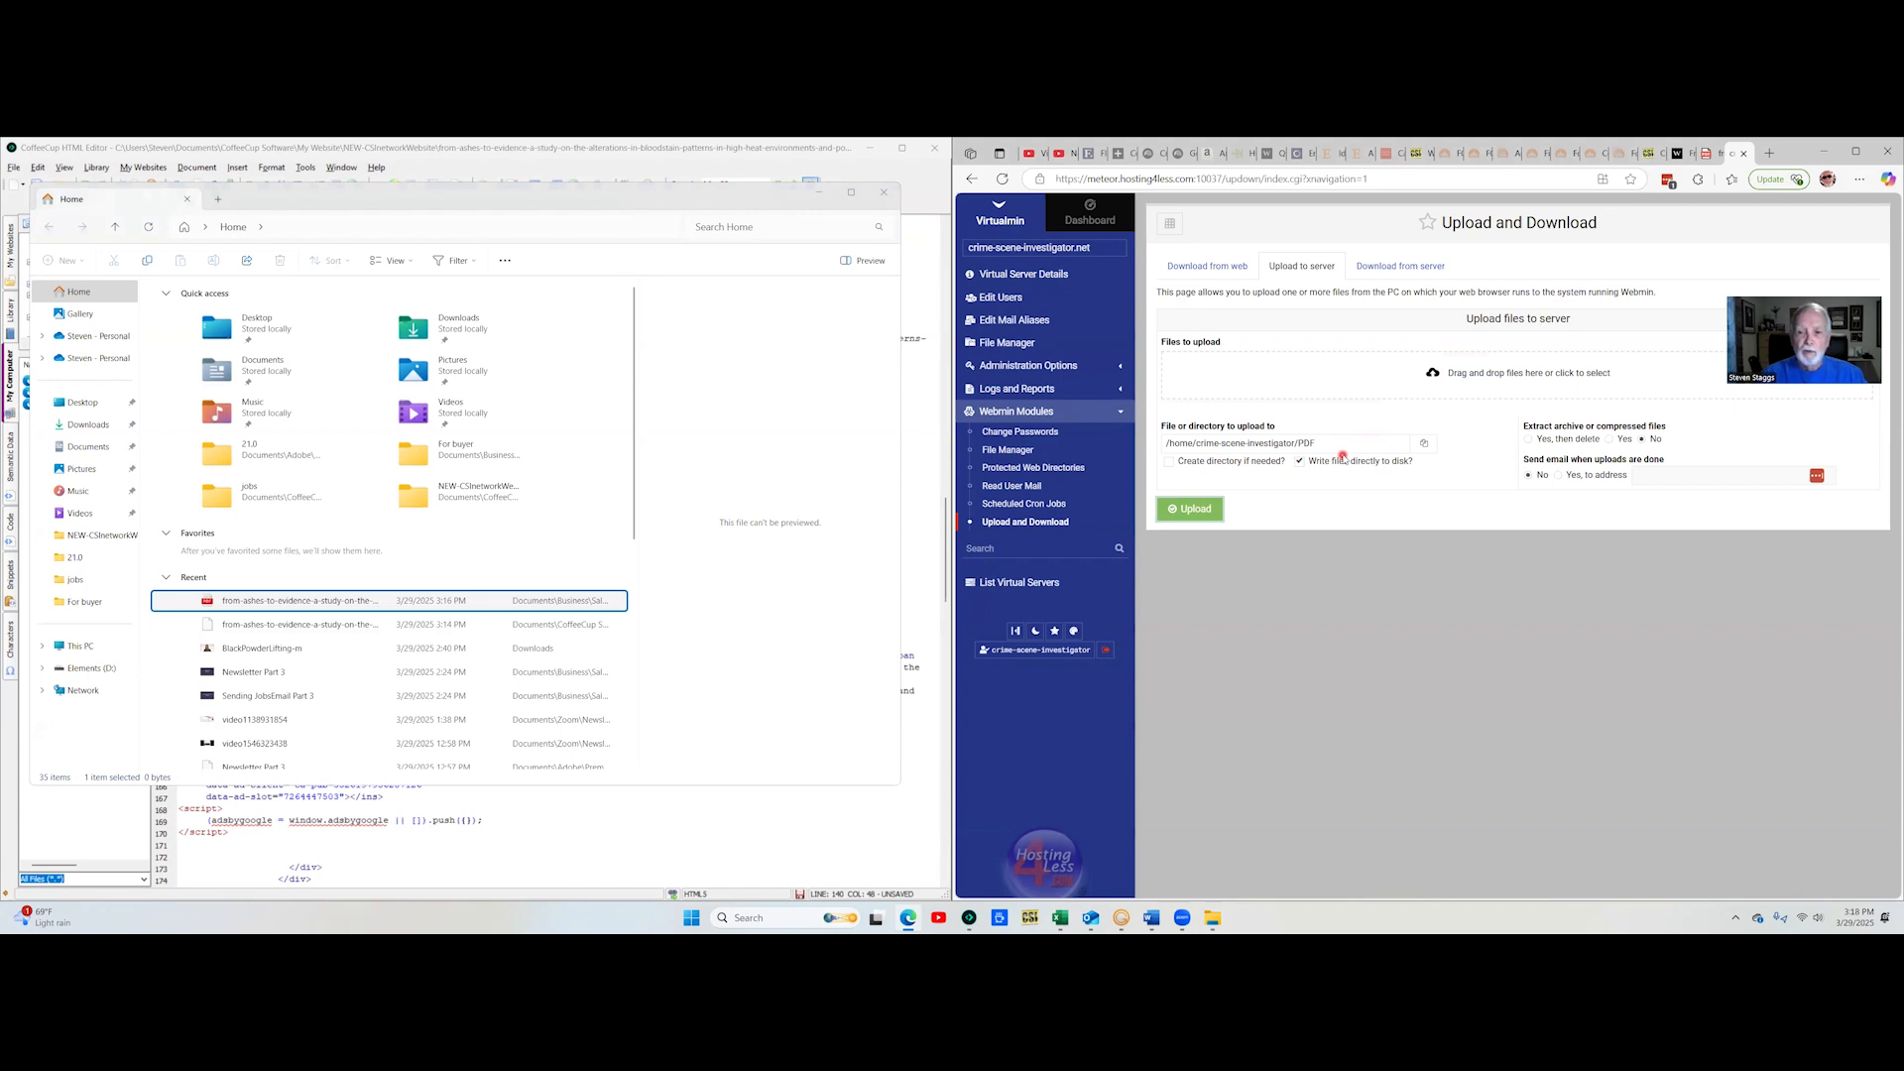
{"action": "left_click", "coordinate": [1745, 154]}
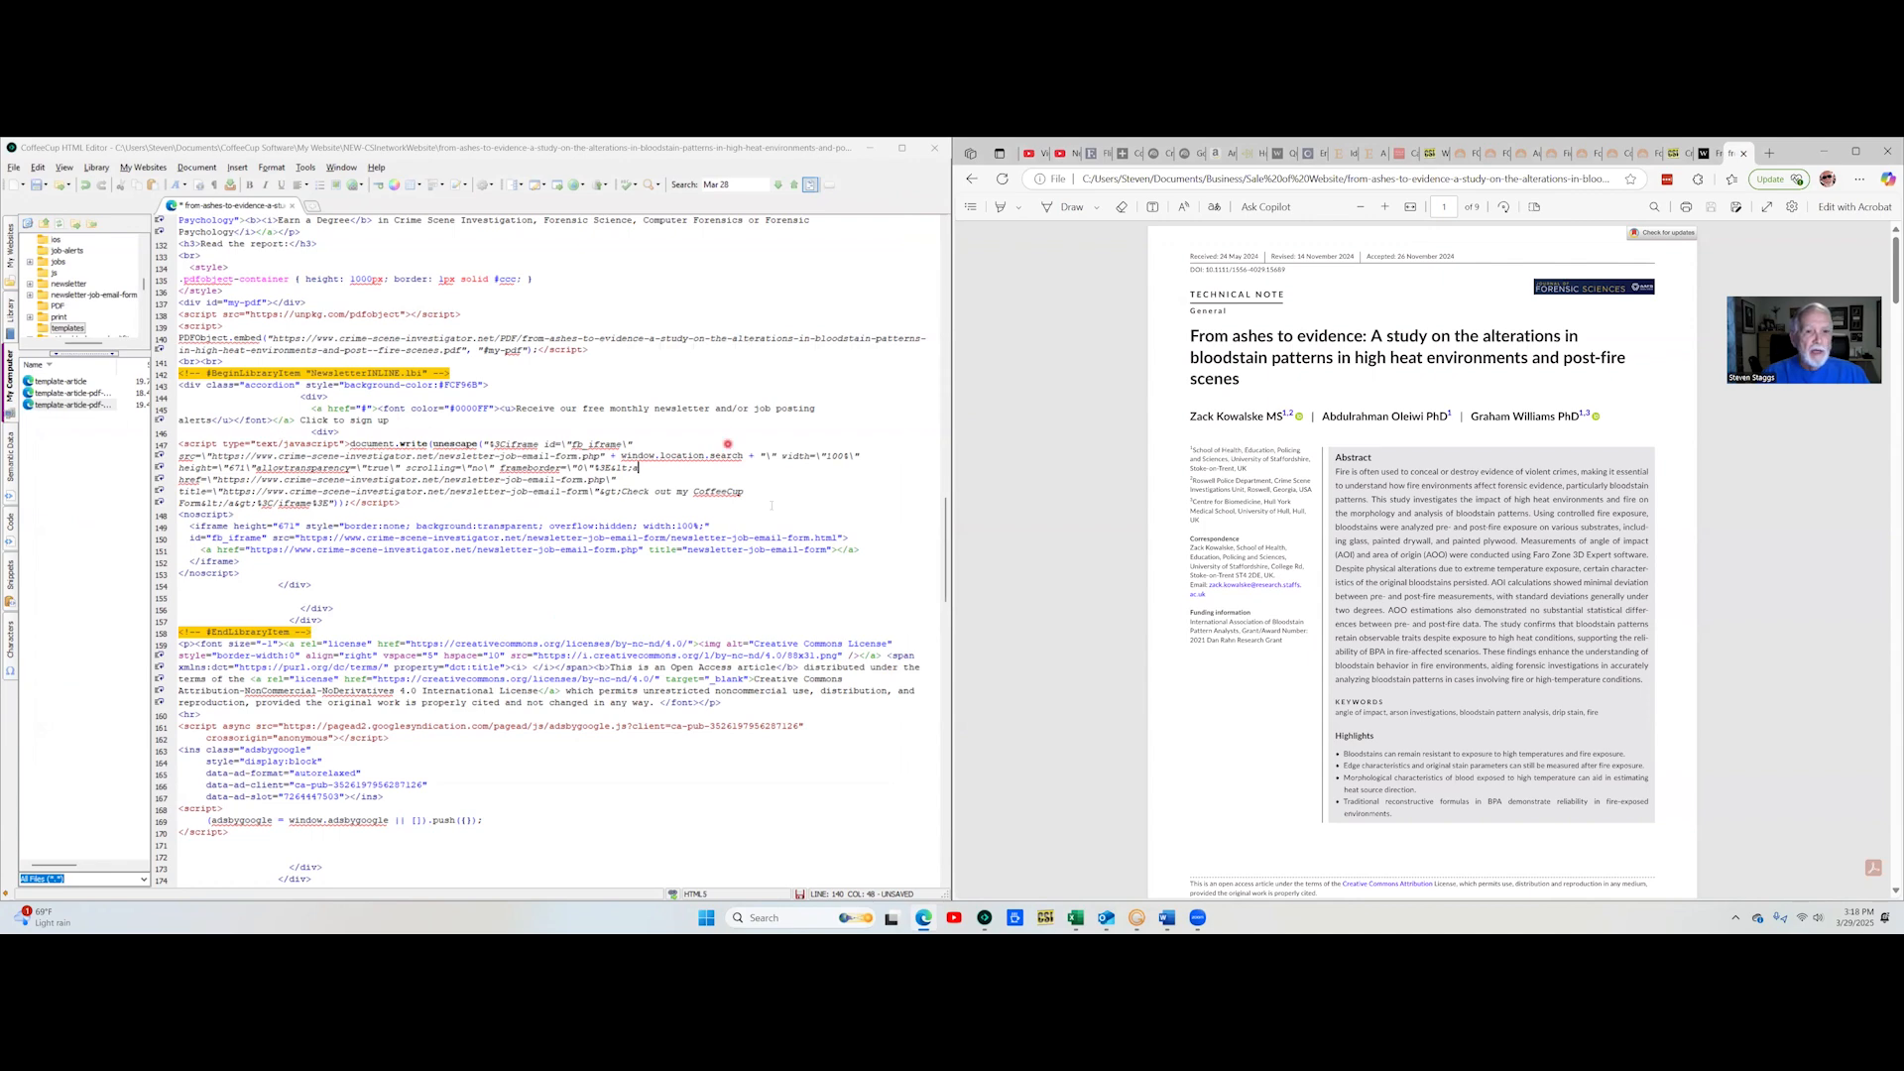
Copy the full article title from the PDF into the empty h1 heading of the blog post section
{"action": "left_click", "coordinate": [944, 531]}
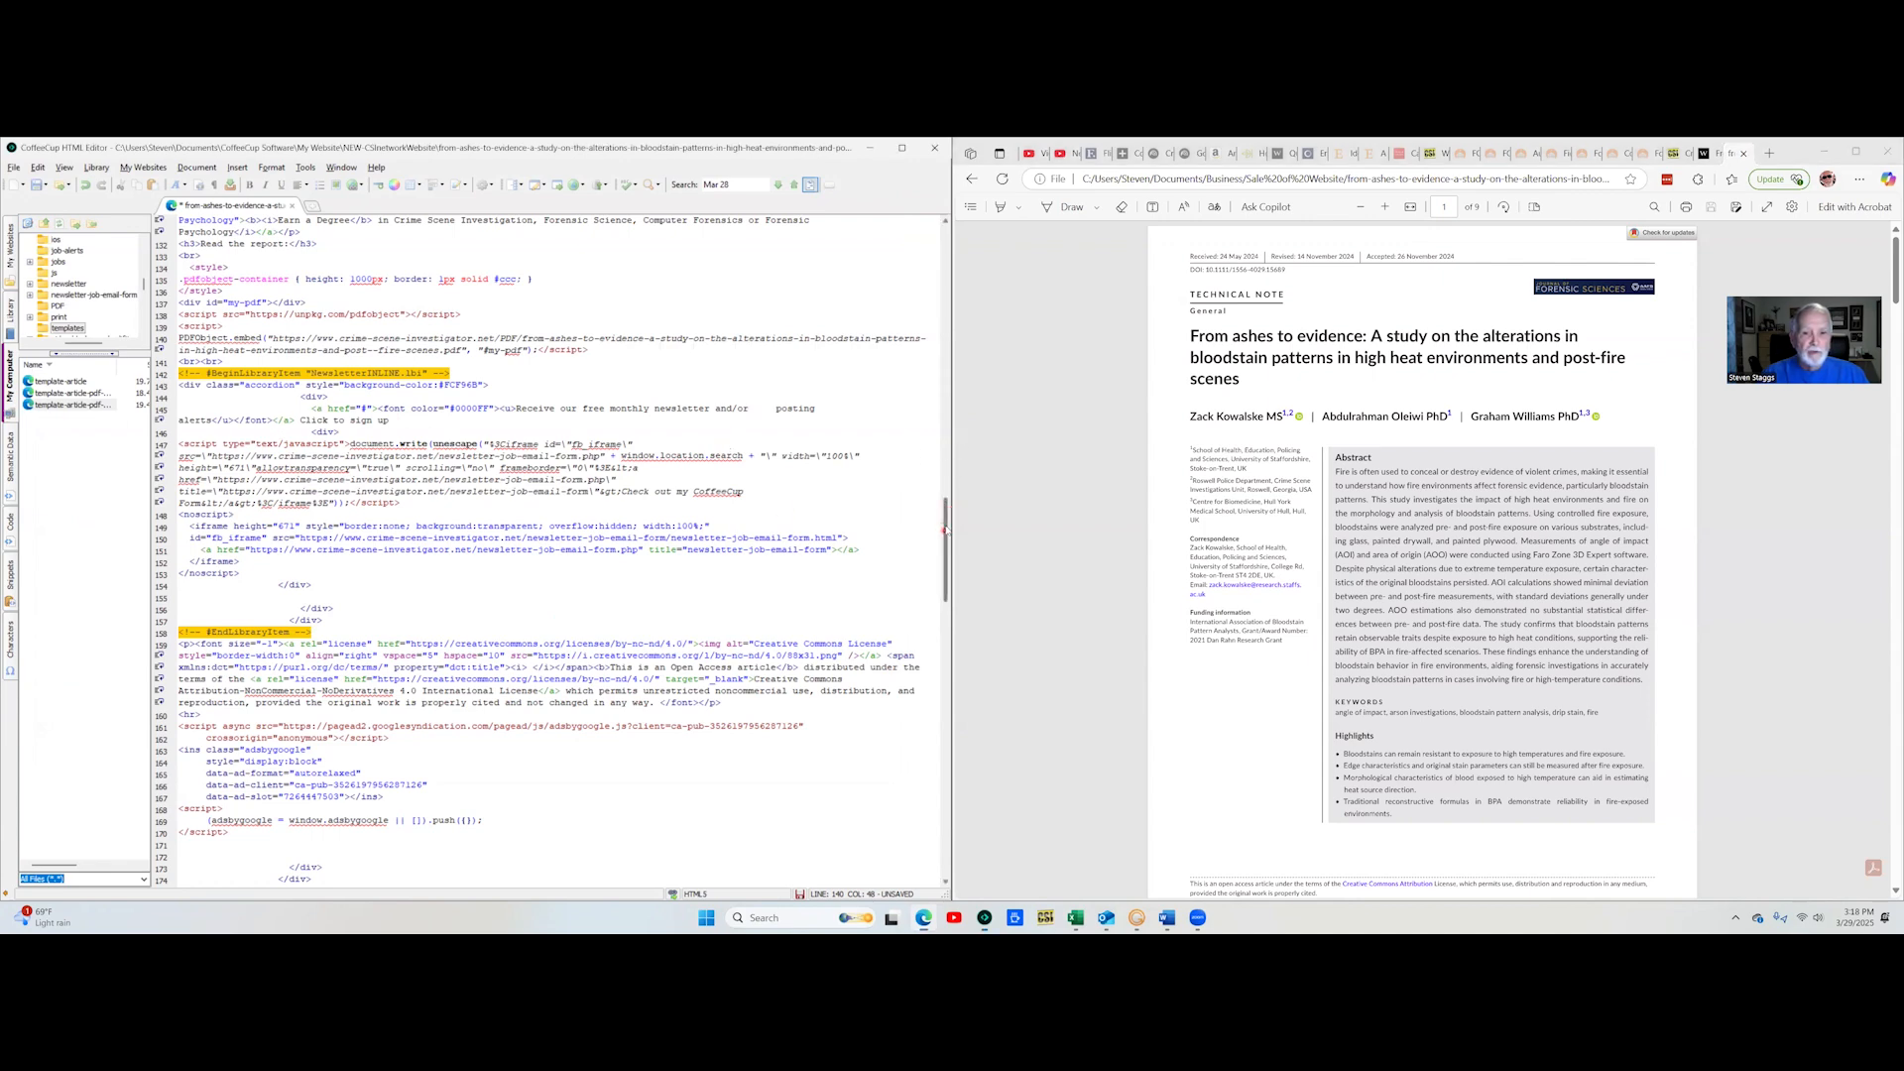
{"action": "left_click_drag", "start_coordinate": [944, 531], "coordinate": [947, 450]}
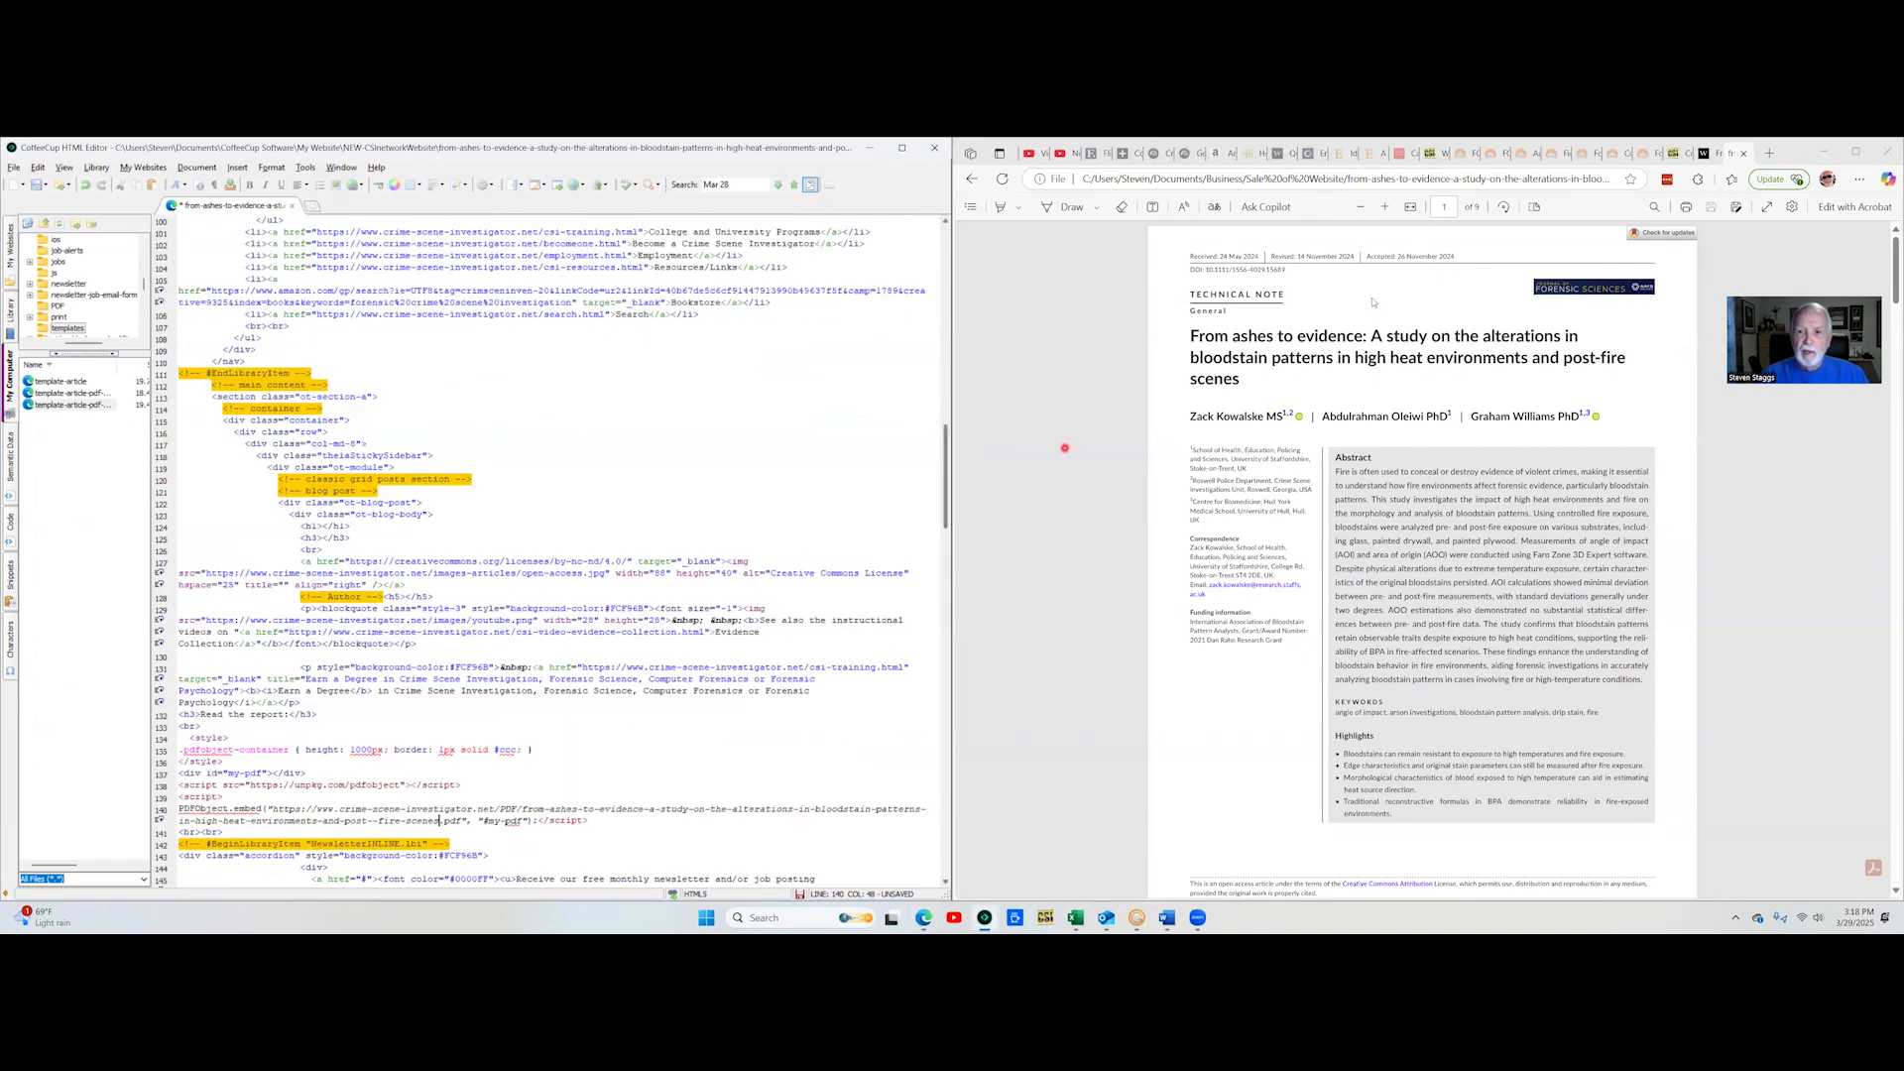
{"action": "left_click", "coordinate": [1192, 335]}
{"action": "left_click_drag", "start_coordinate": [1192, 335], "coordinate": [1240, 379]}
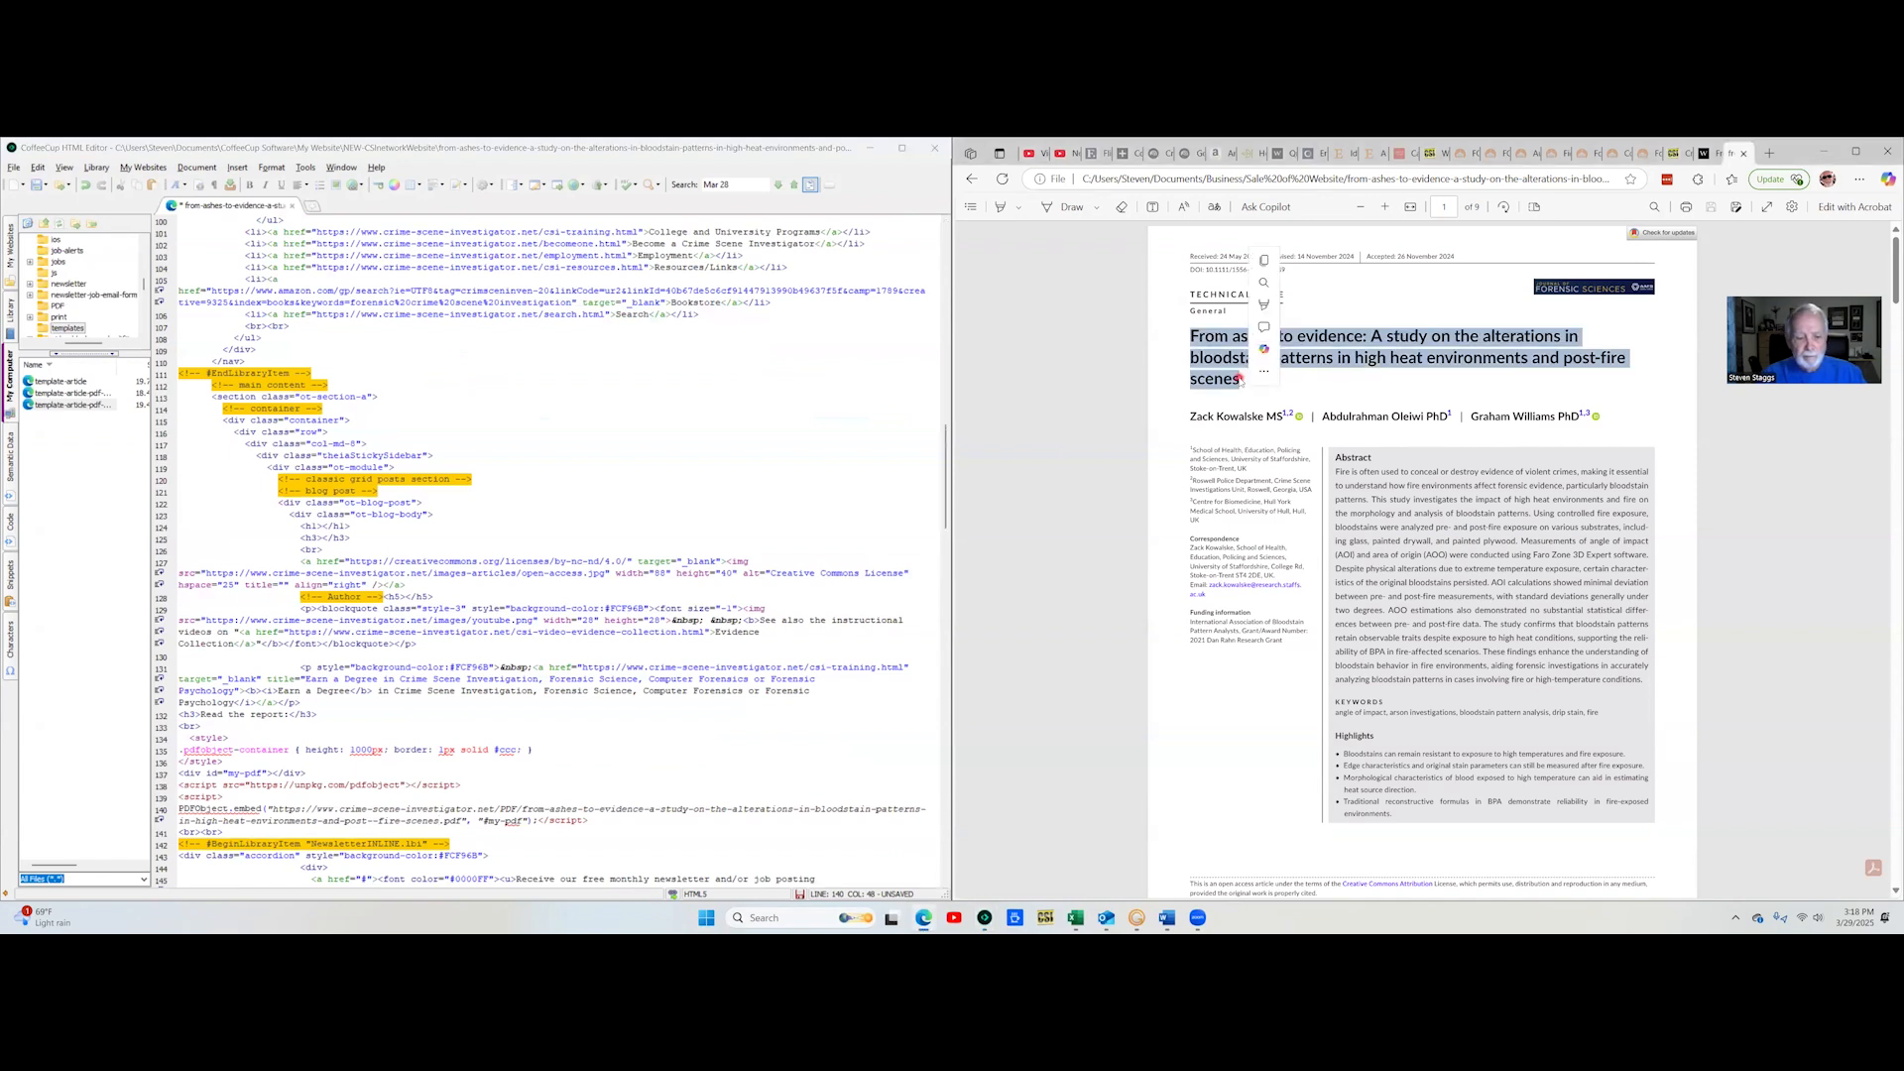
{"action": "key", "text": "ctrl+c"}
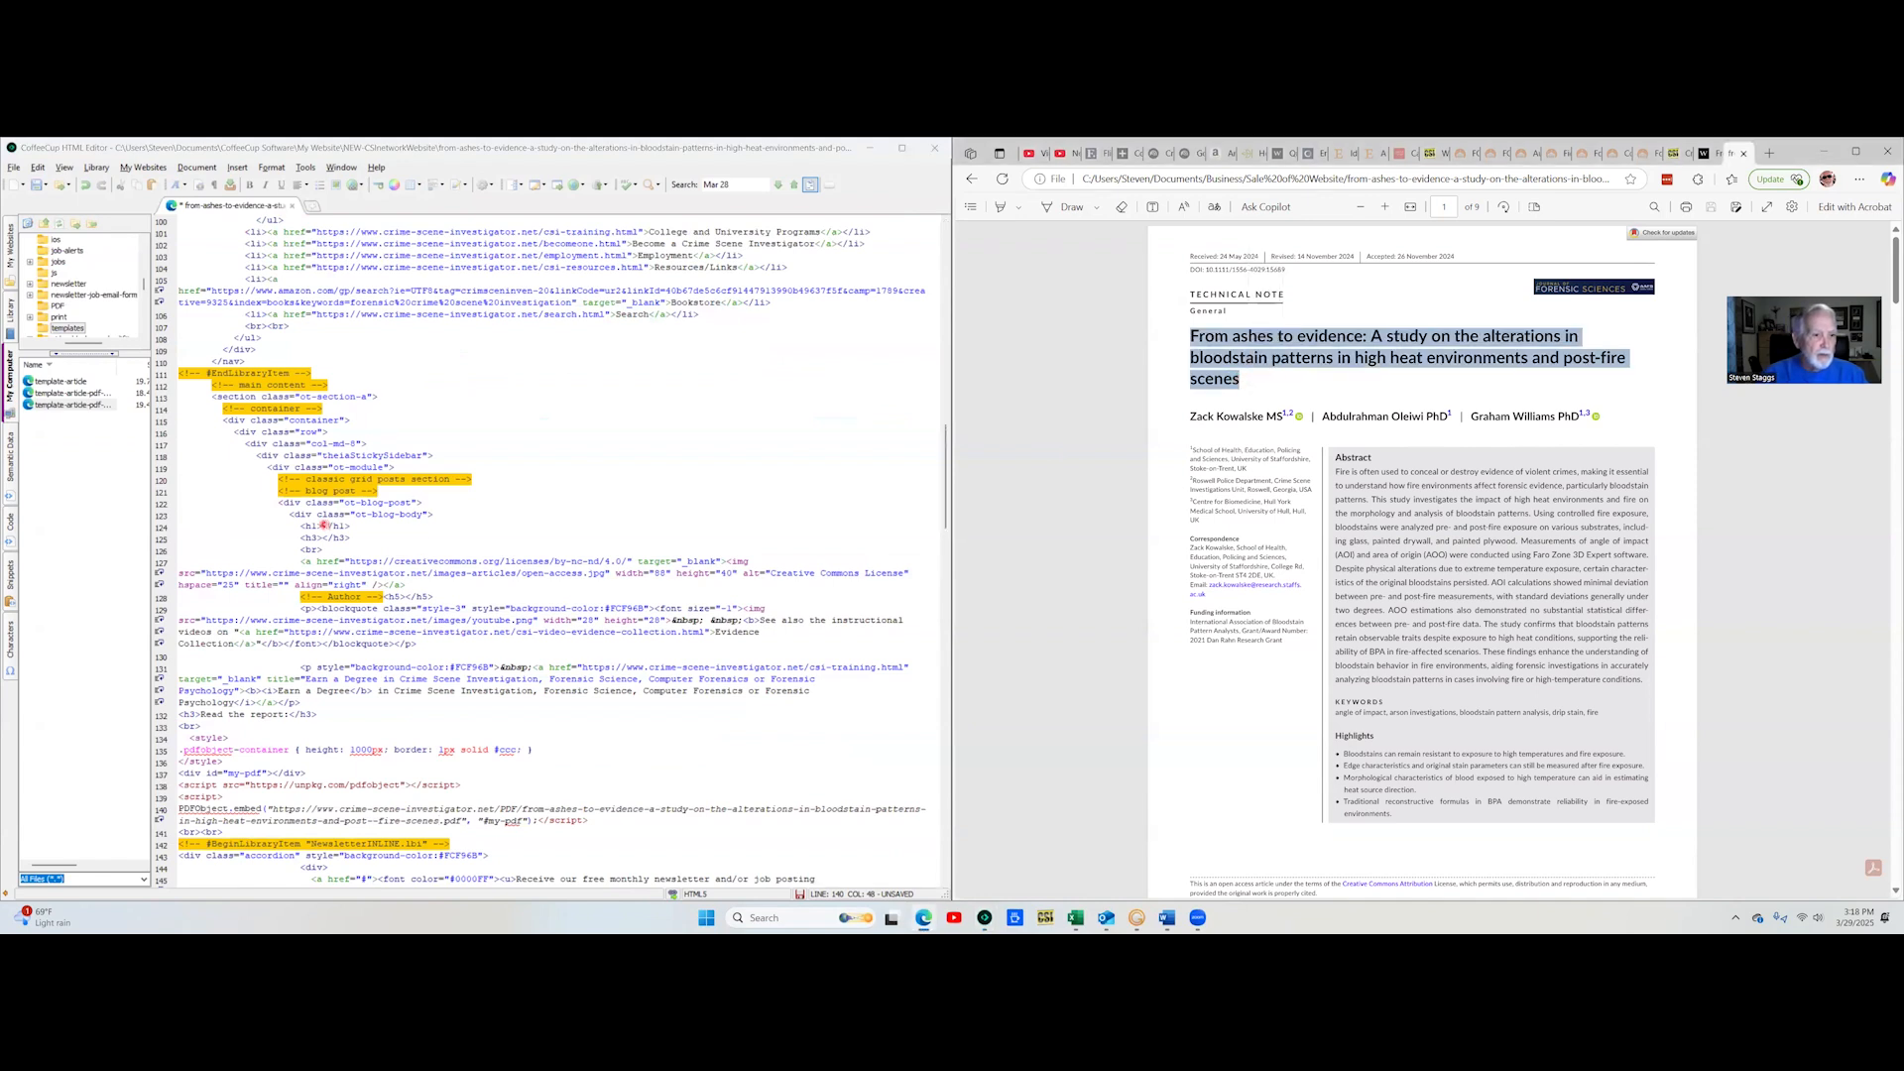
{"action": "left_click", "coordinate": [321, 525]}
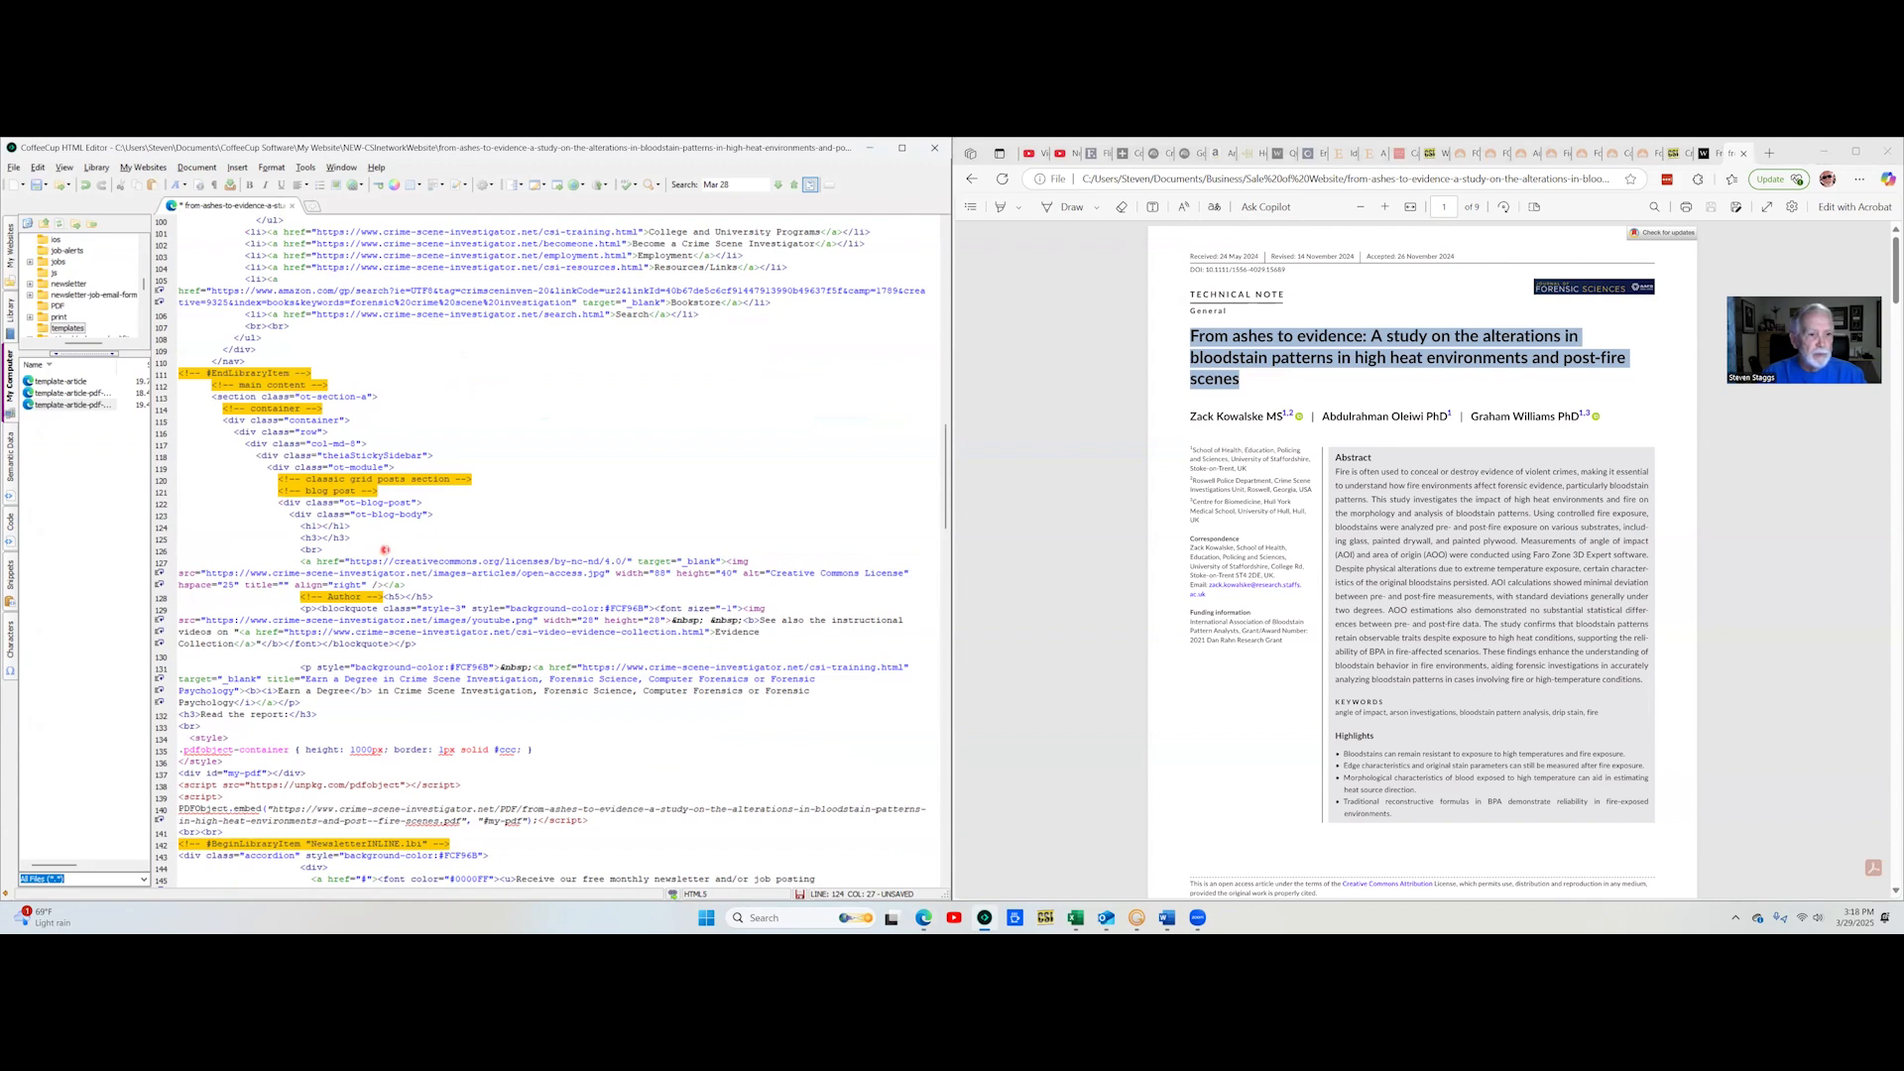
{"action": "key", "text": "ctrl+v"}
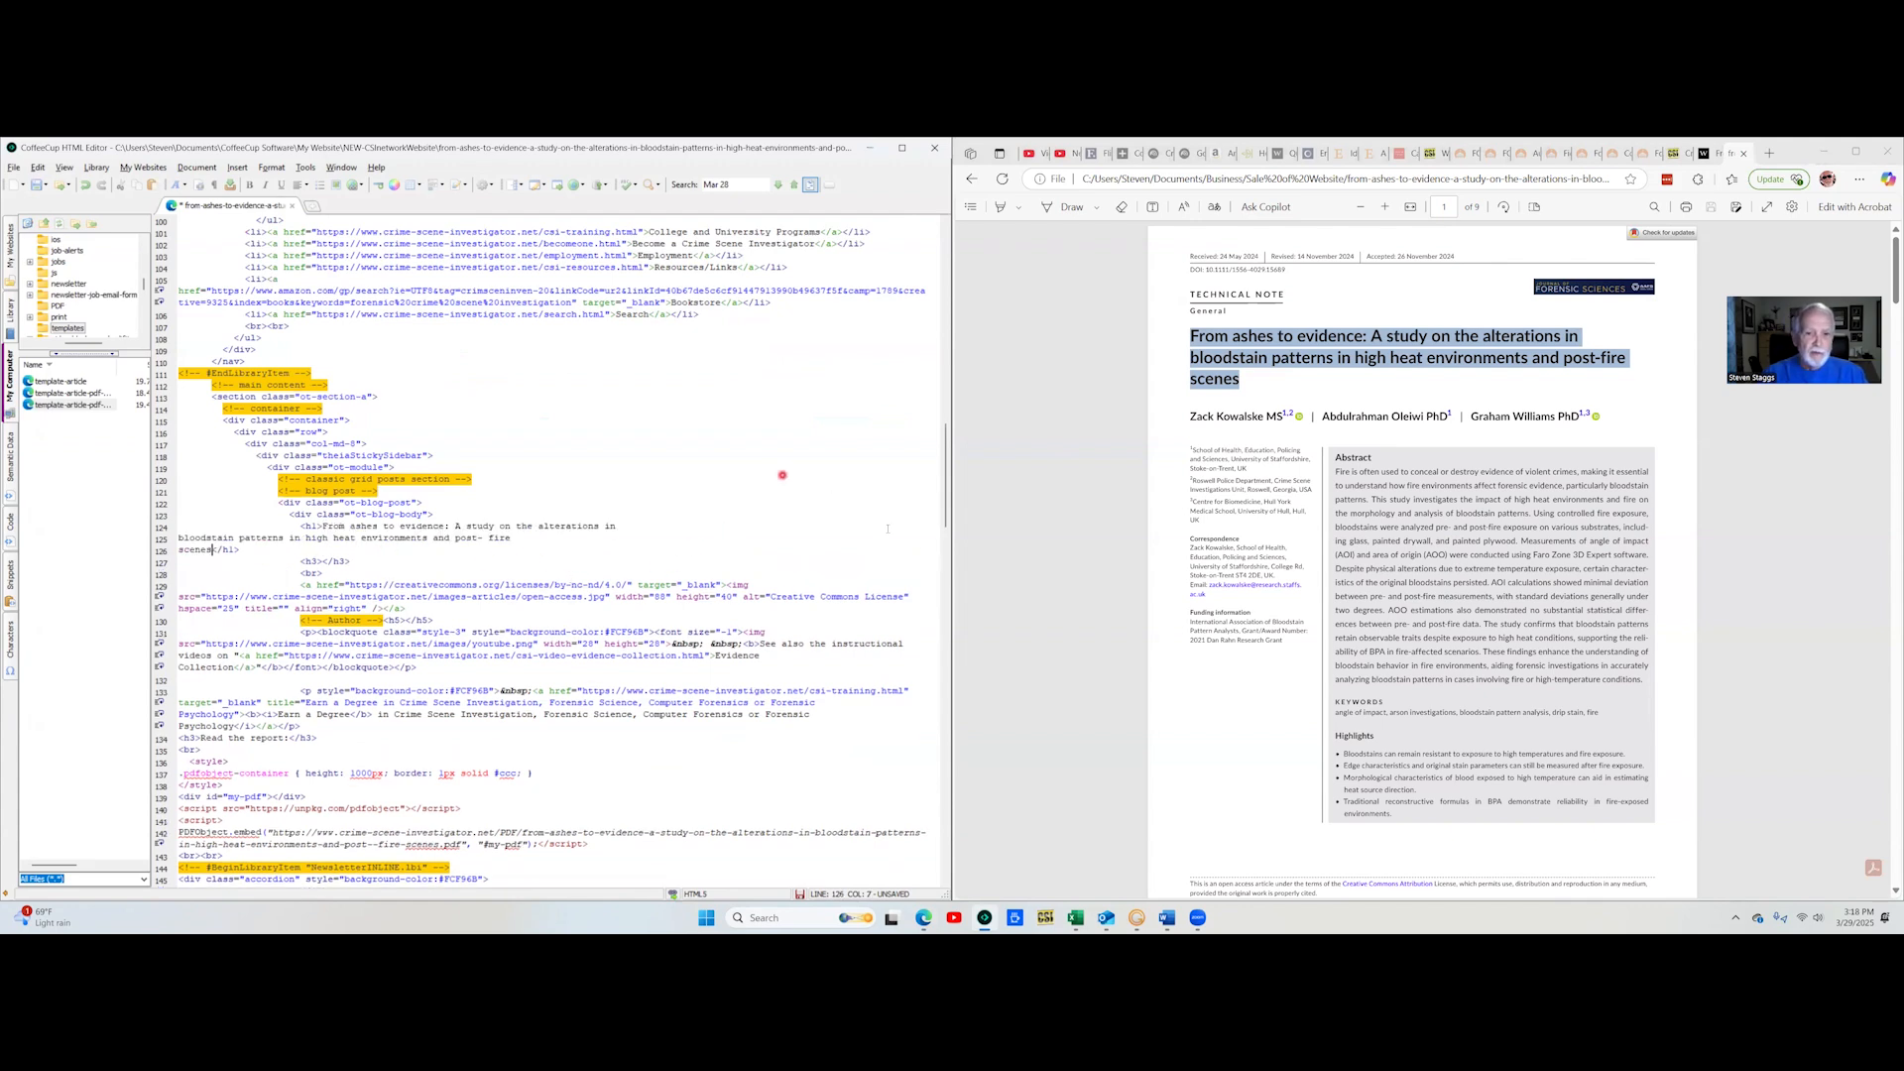
Fill the page's empty title tag with "From ashes to evidence: A study on the alterations in bloodstain patterns in high heat environments and post-fire scenes"
{"action": "left_click_drag", "start_coordinate": [944, 512], "coordinate": [944, 287]}
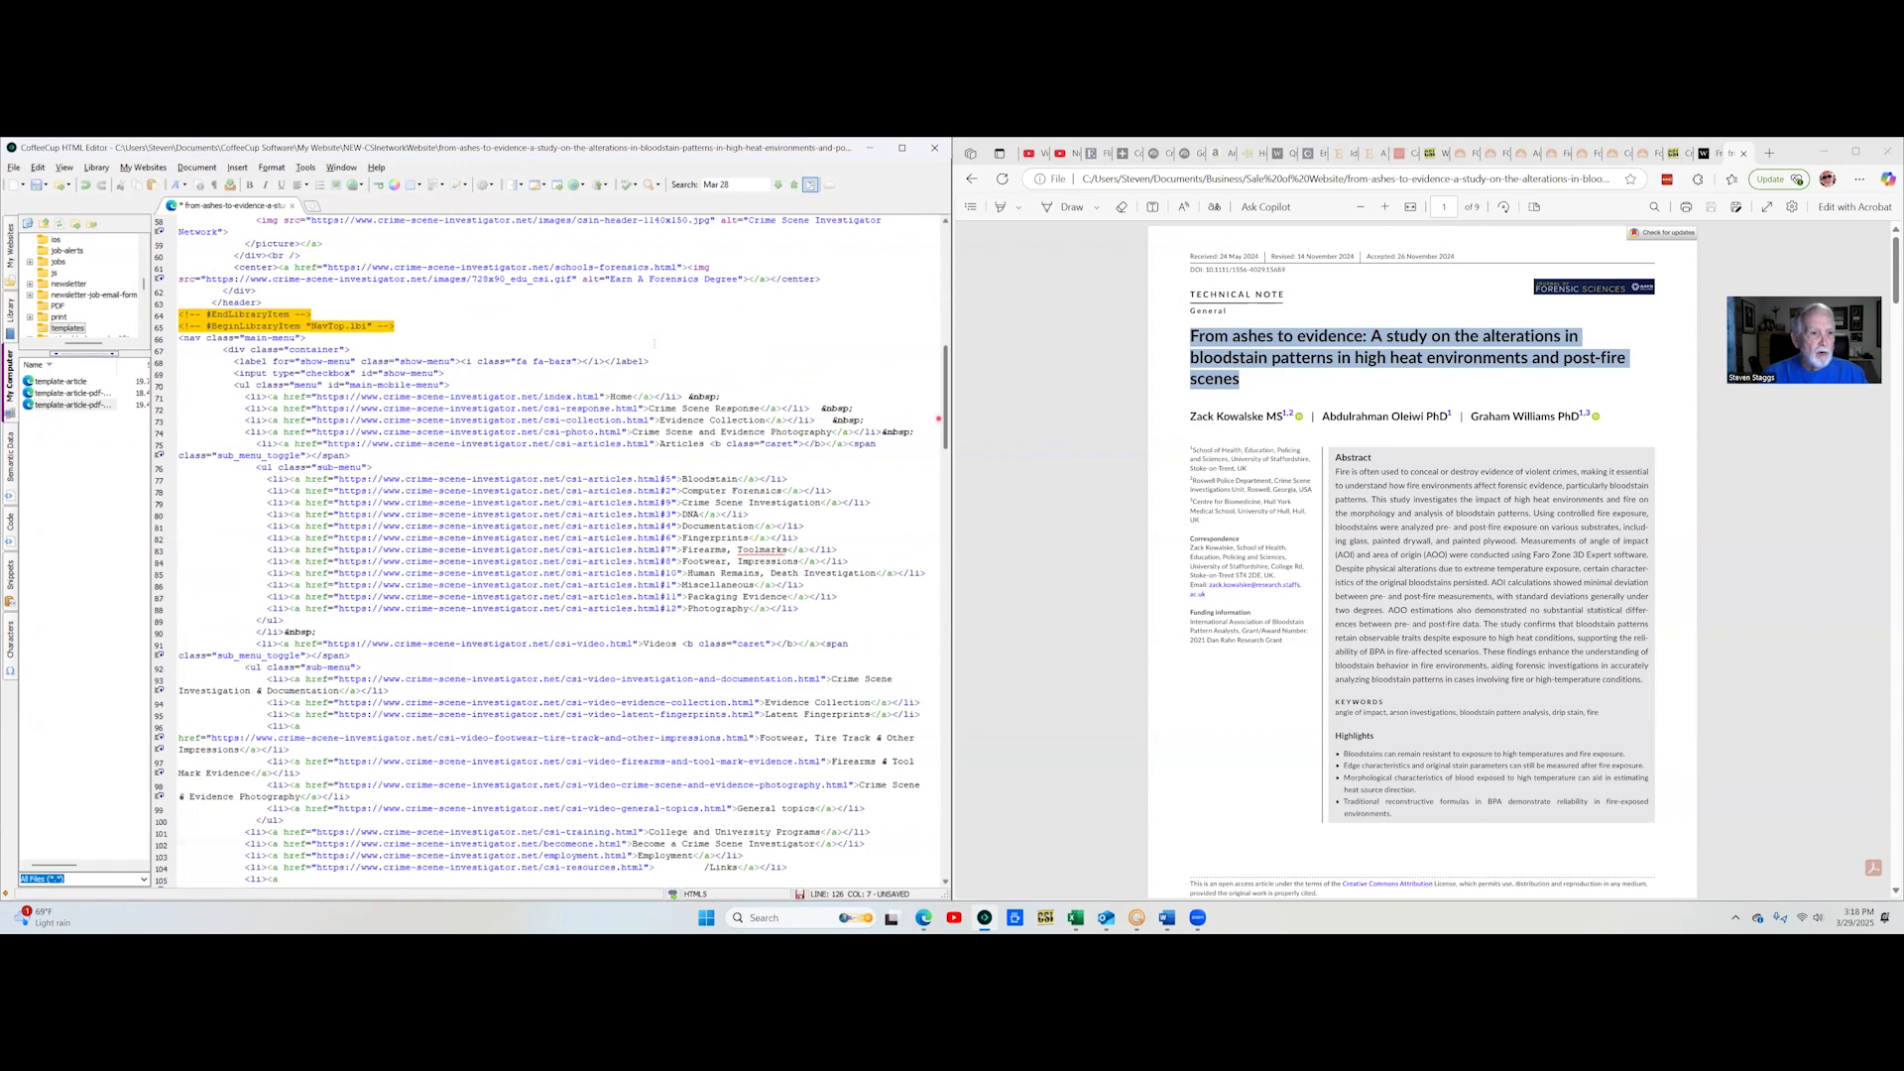
{"action": "scroll", "coordinate": [230, 368], "scroll_direction": "up", "scroll_amount": 19}
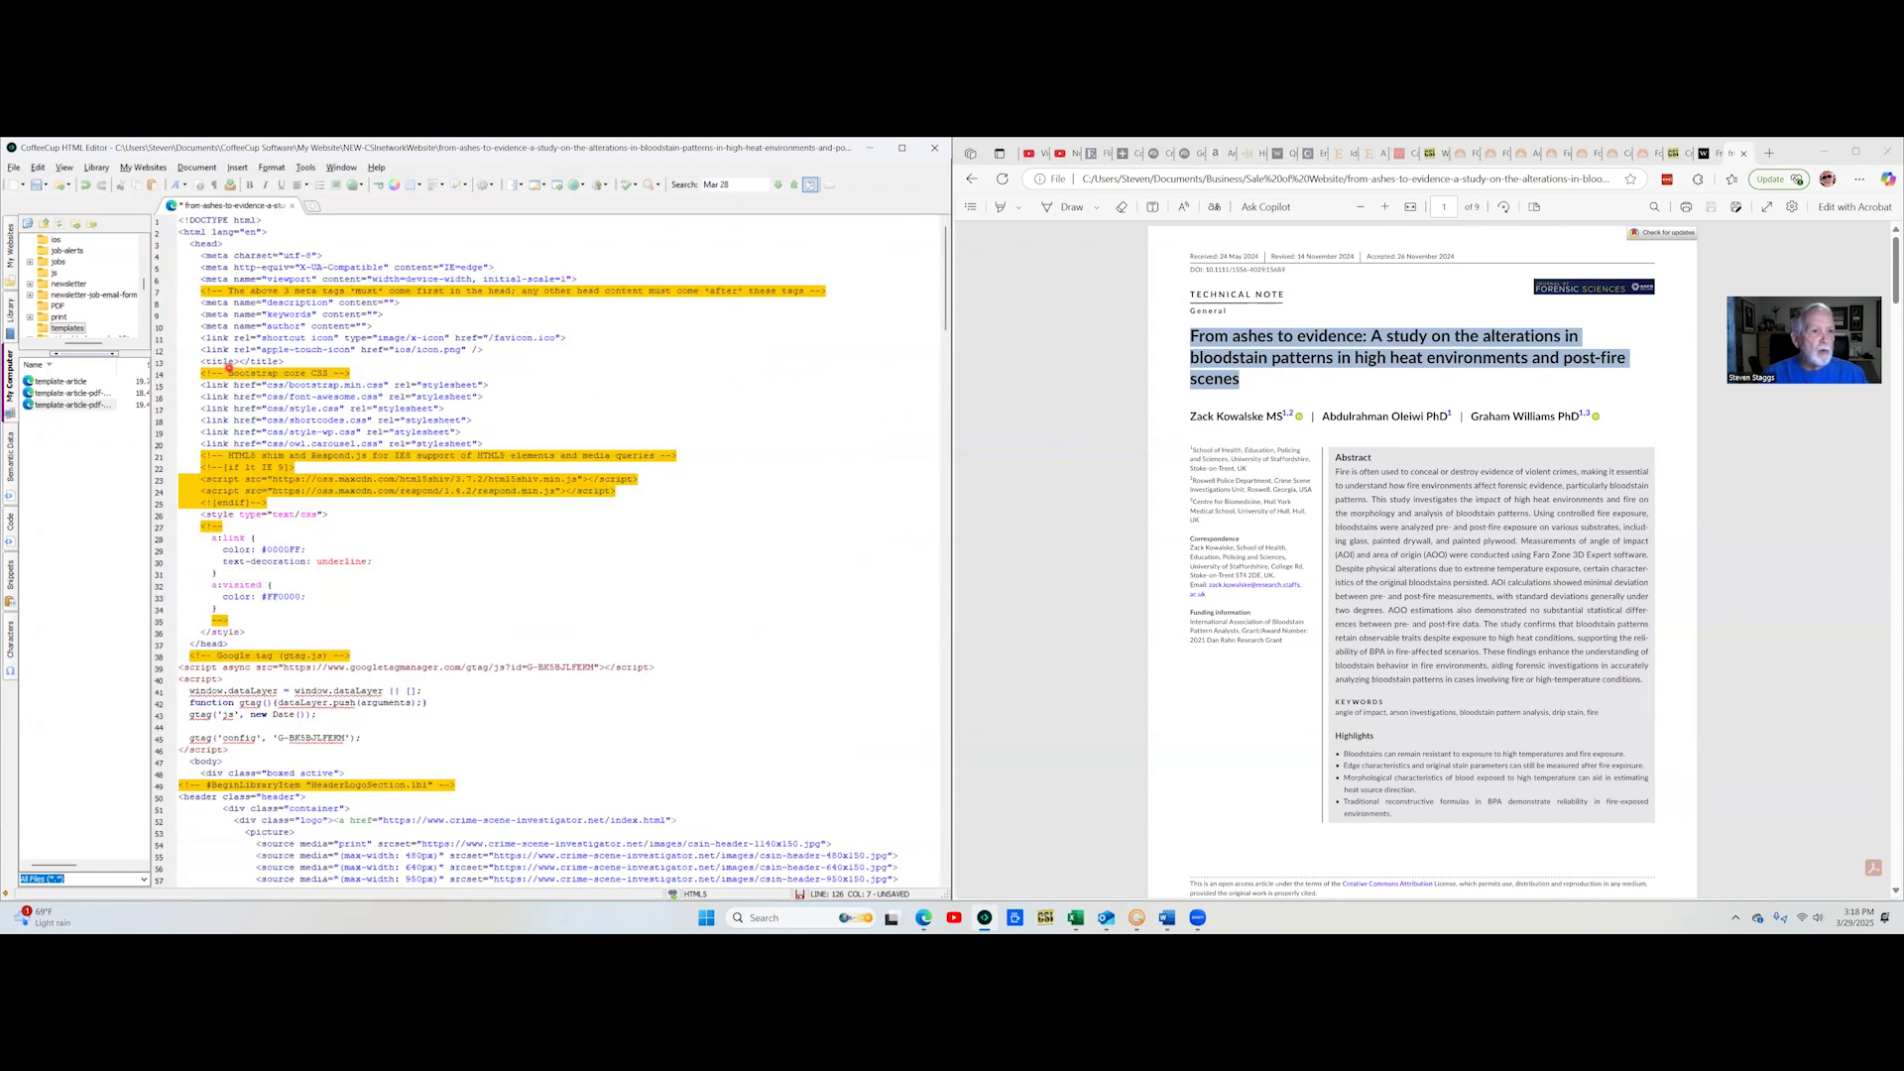
{"action": "left_click", "coordinate": [240, 362]}
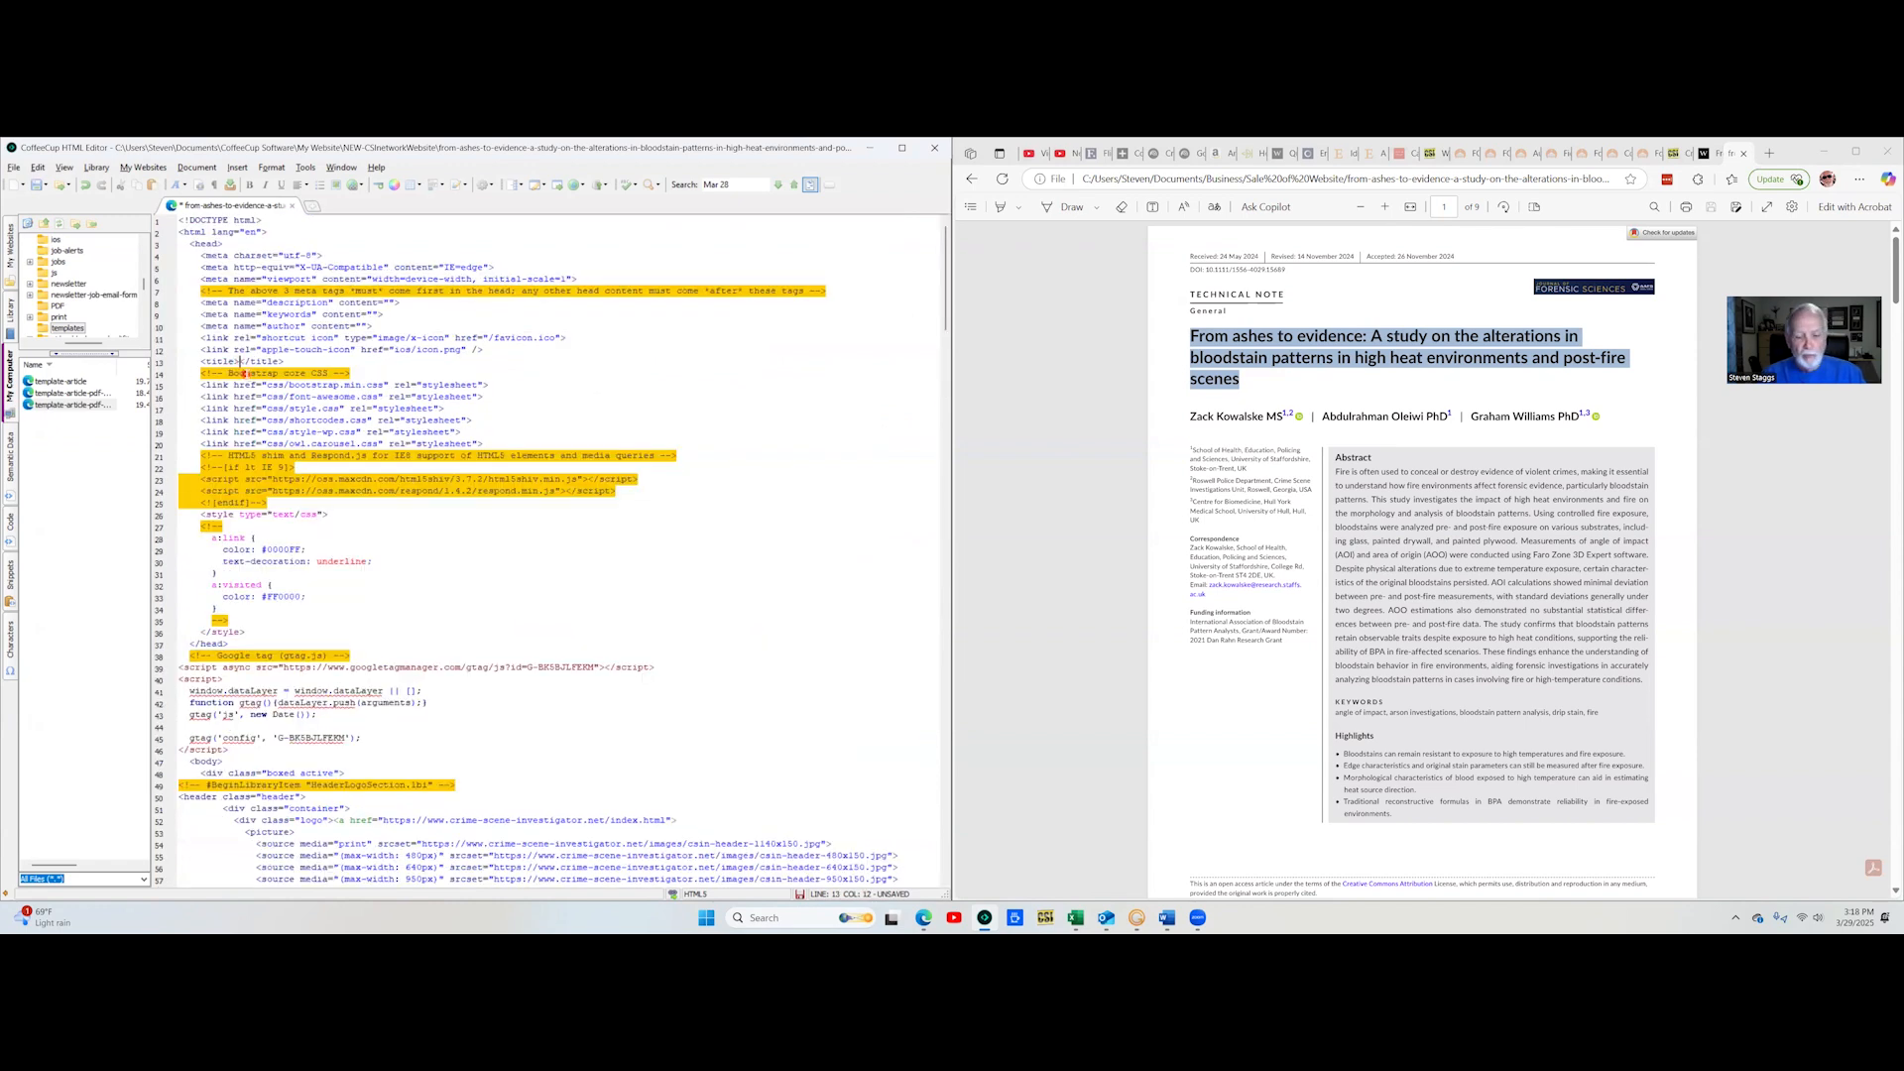
{"action": "type", "text": "From ashes to evidence: A study on the alterations in bloodstain patterns in high heat environments and post-fire scenes"}
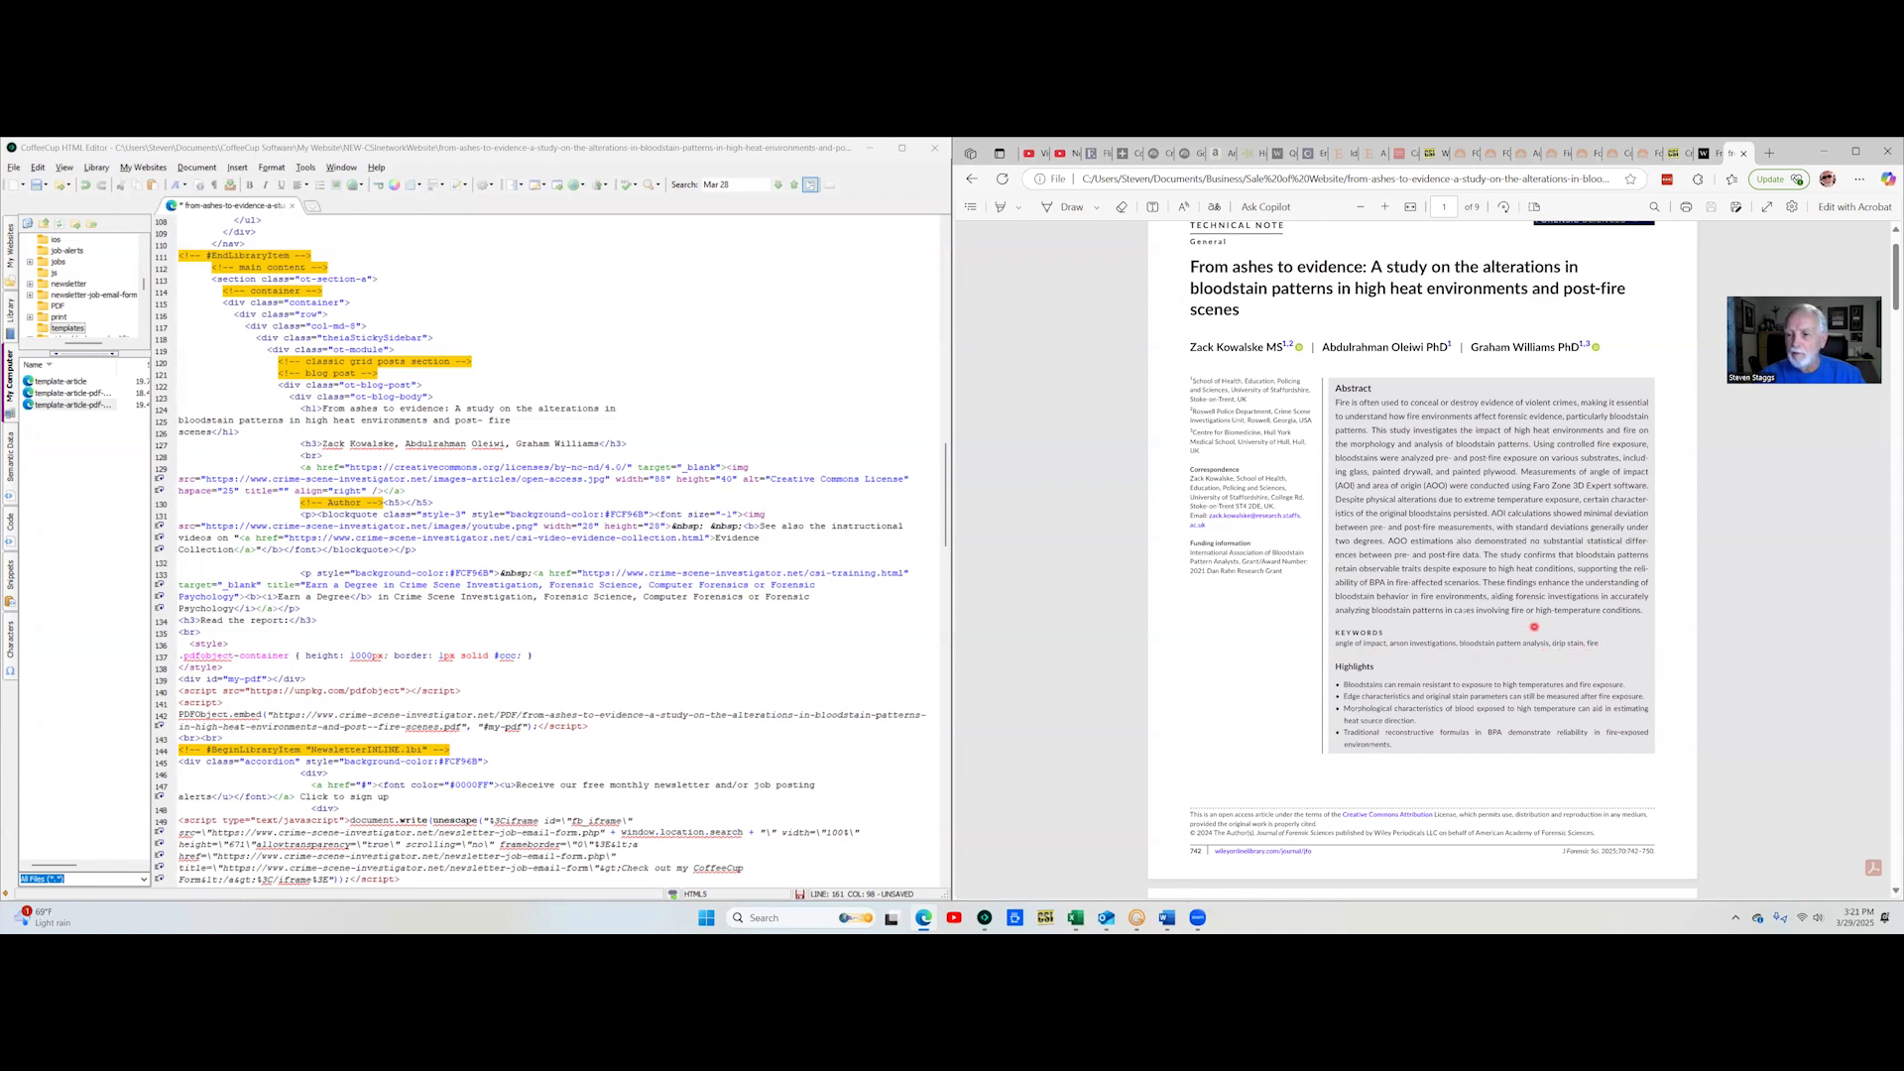
Copy the article's full keyword list, from "angle of impact" to "fire", out of the PDF into the empty content value of the keywords meta tag
{"action": "left_click_drag", "start_coordinate": [1333, 642], "coordinate": [1604, 644]}
{"action": "key", "text": "ctrl+c"}
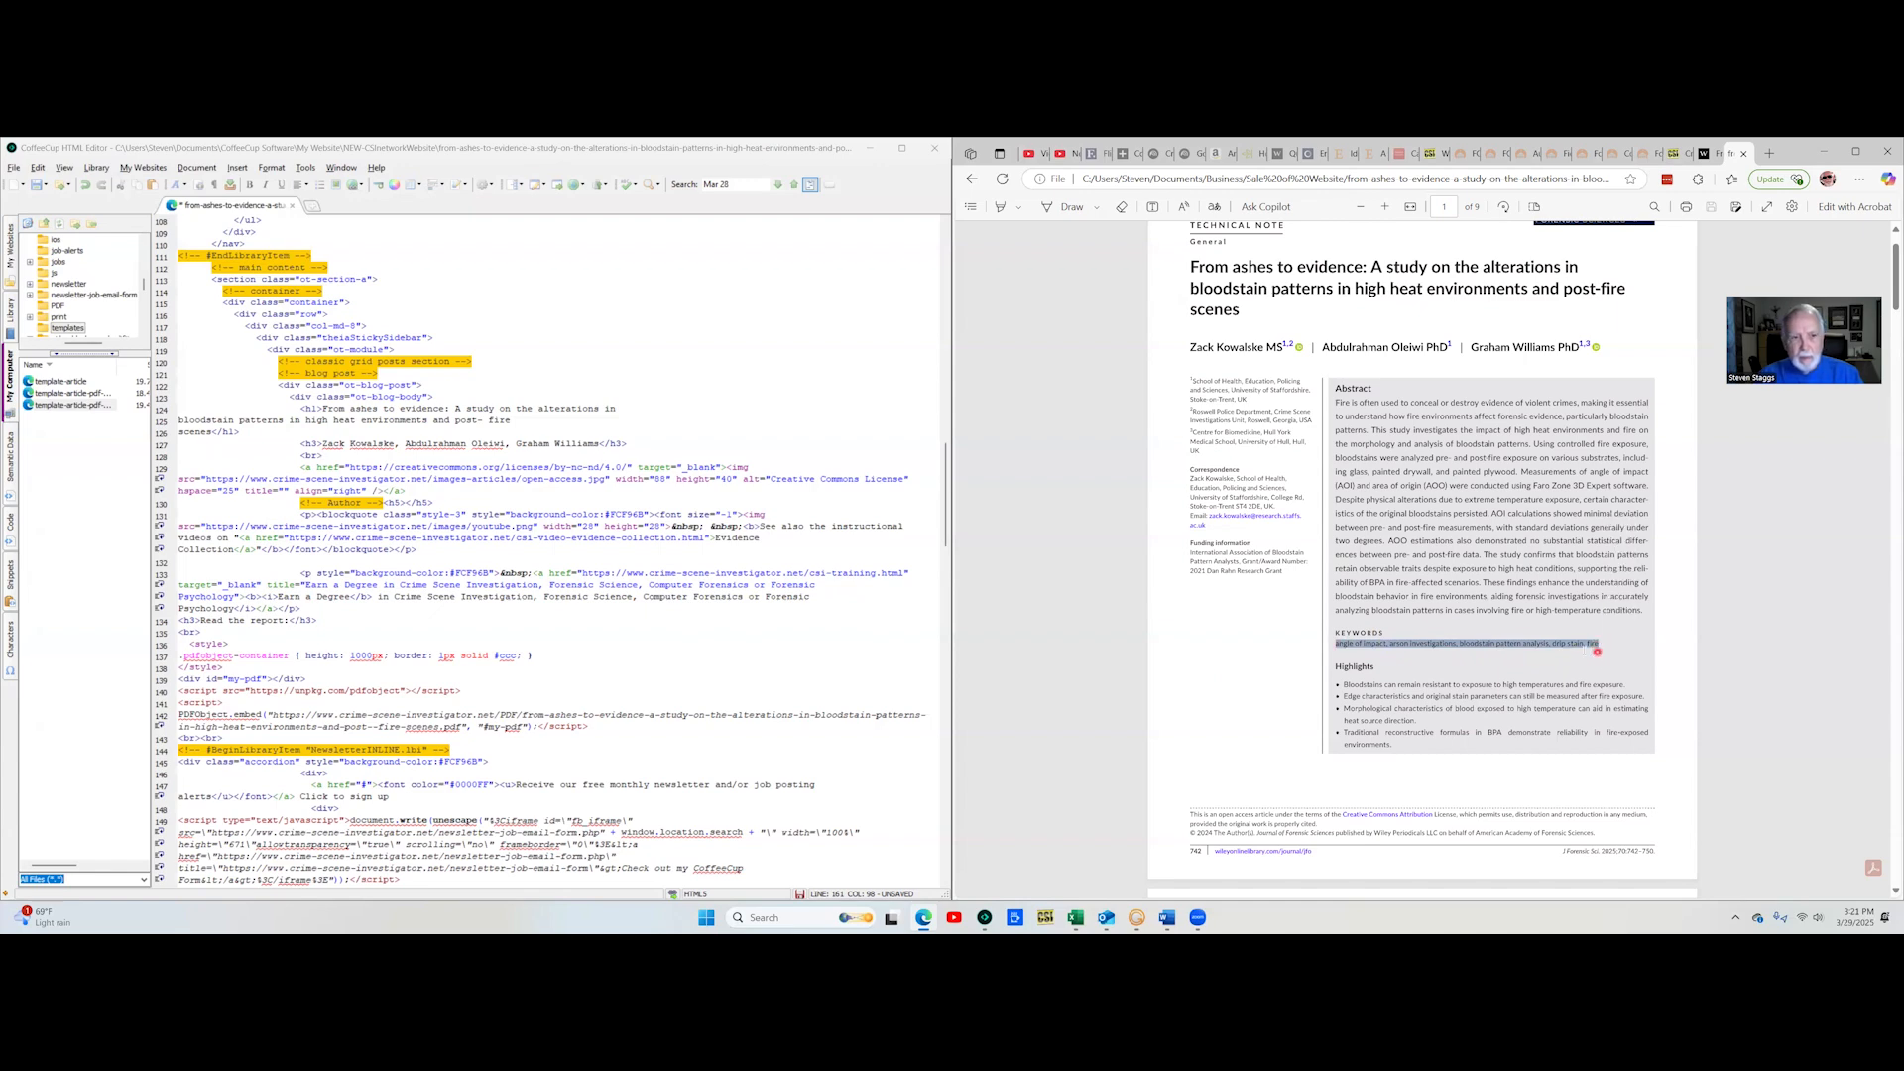
{"action": "left_click", "coordinate": [947, 264]}
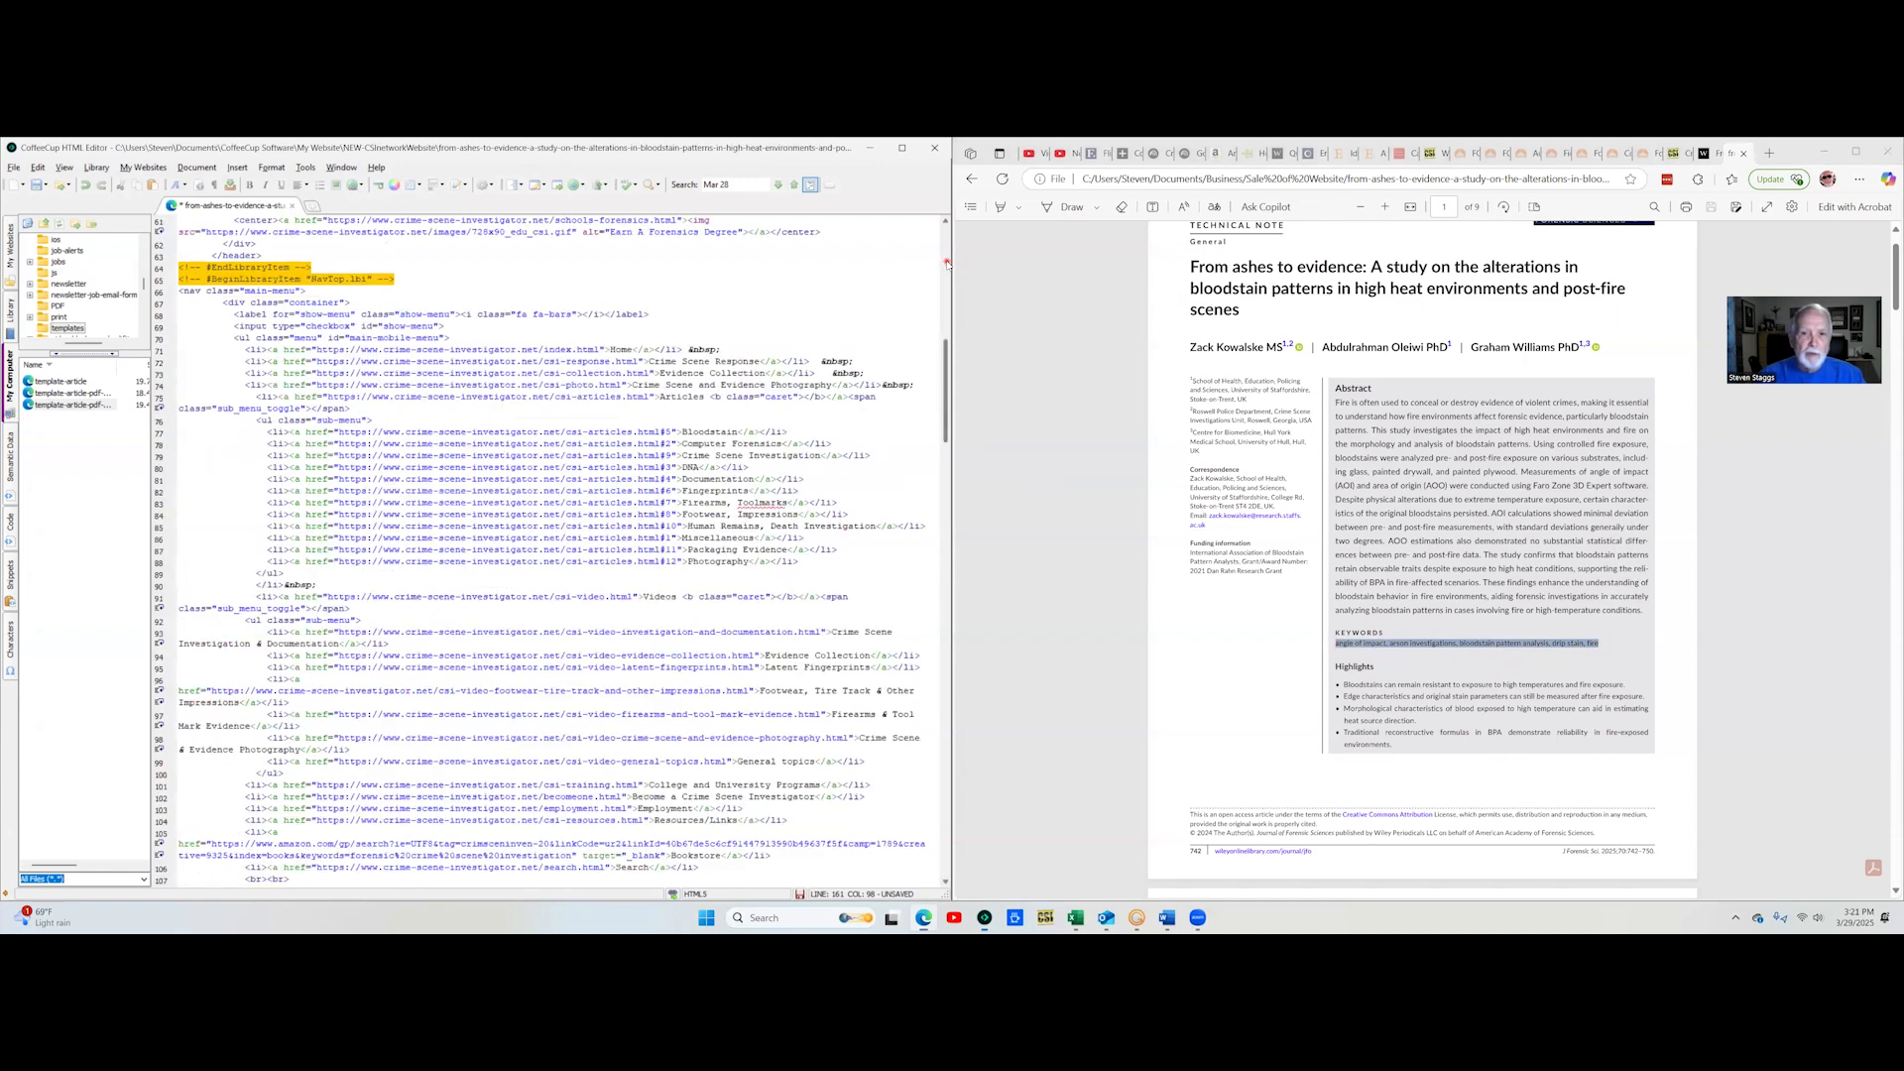
{"action": "left_click", "coordinate": [947, 262]}
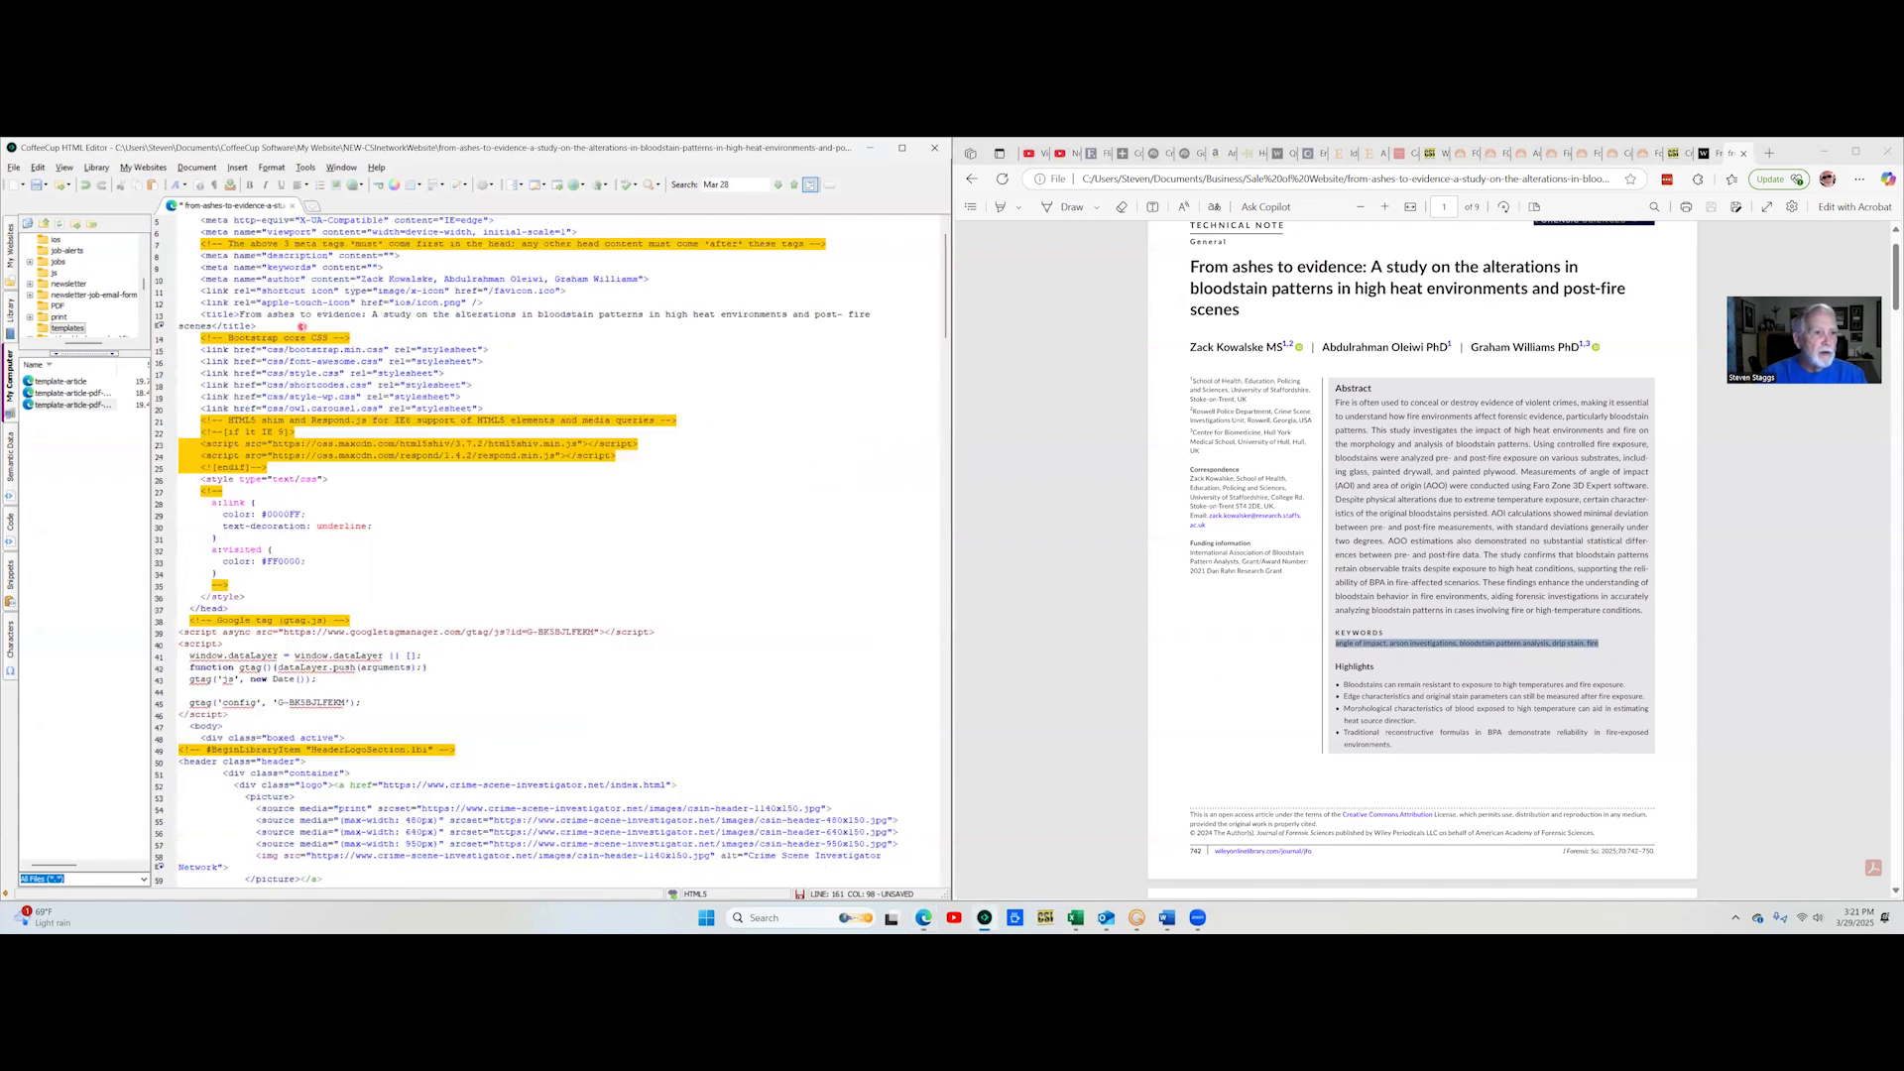
{"action": "scroll", "coordinate": [302, 327], "scroll_direction": "up", "scroll_amount": 1}
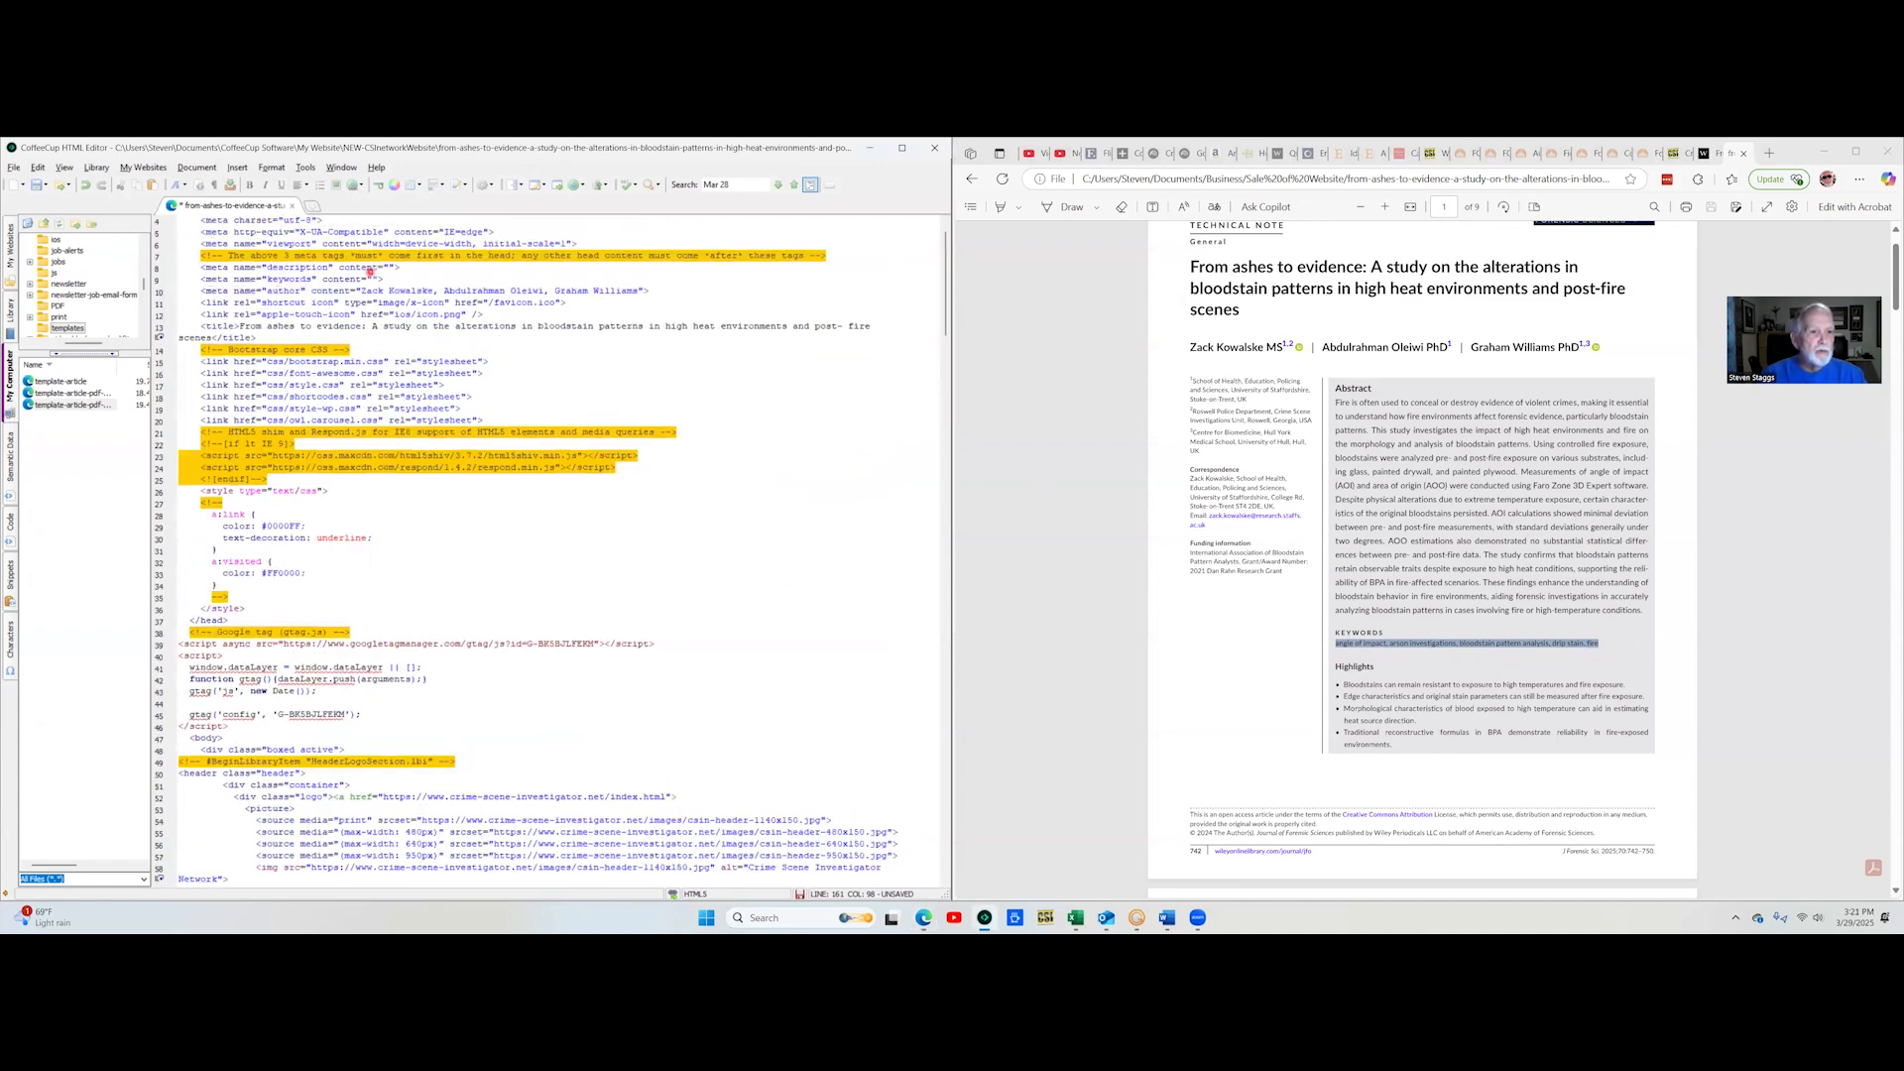
{"action": "left_click", "coordinate": [372, 279]}
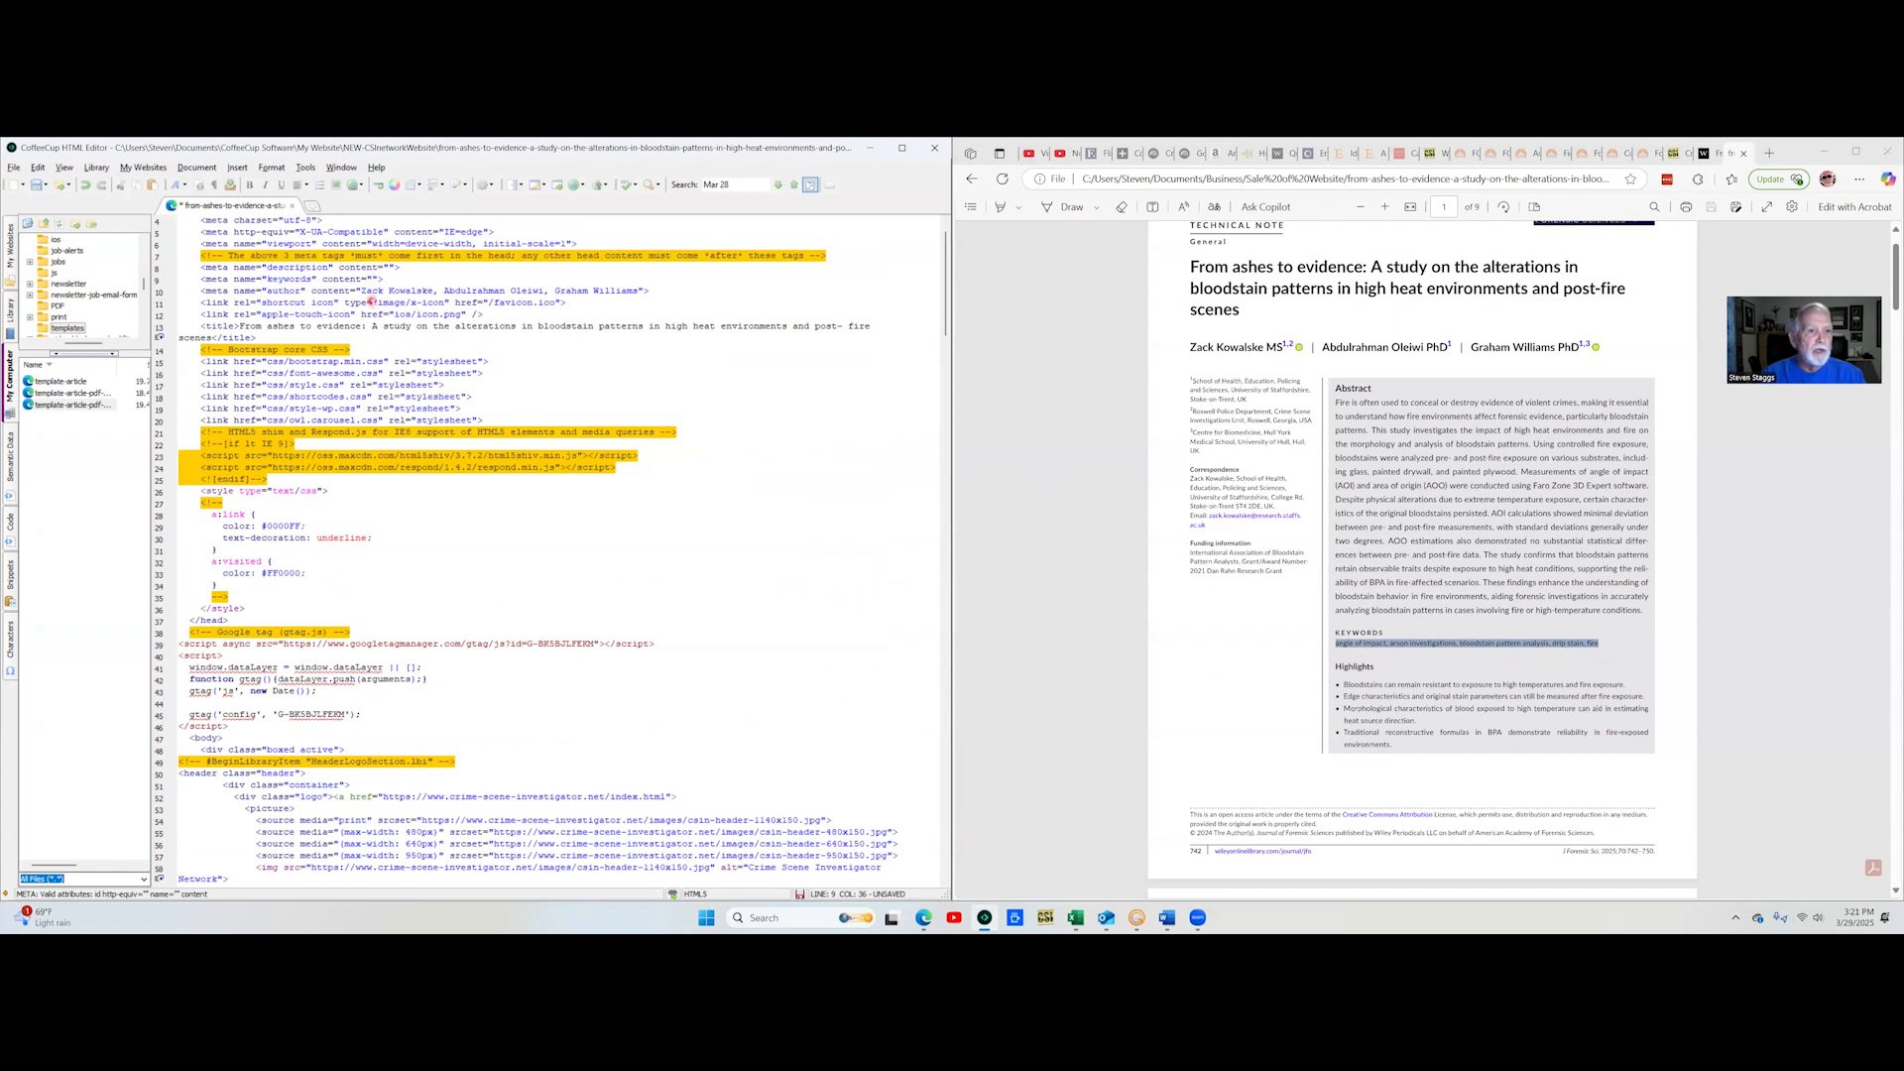
{"action": "key", "text": "ctrl+v"}
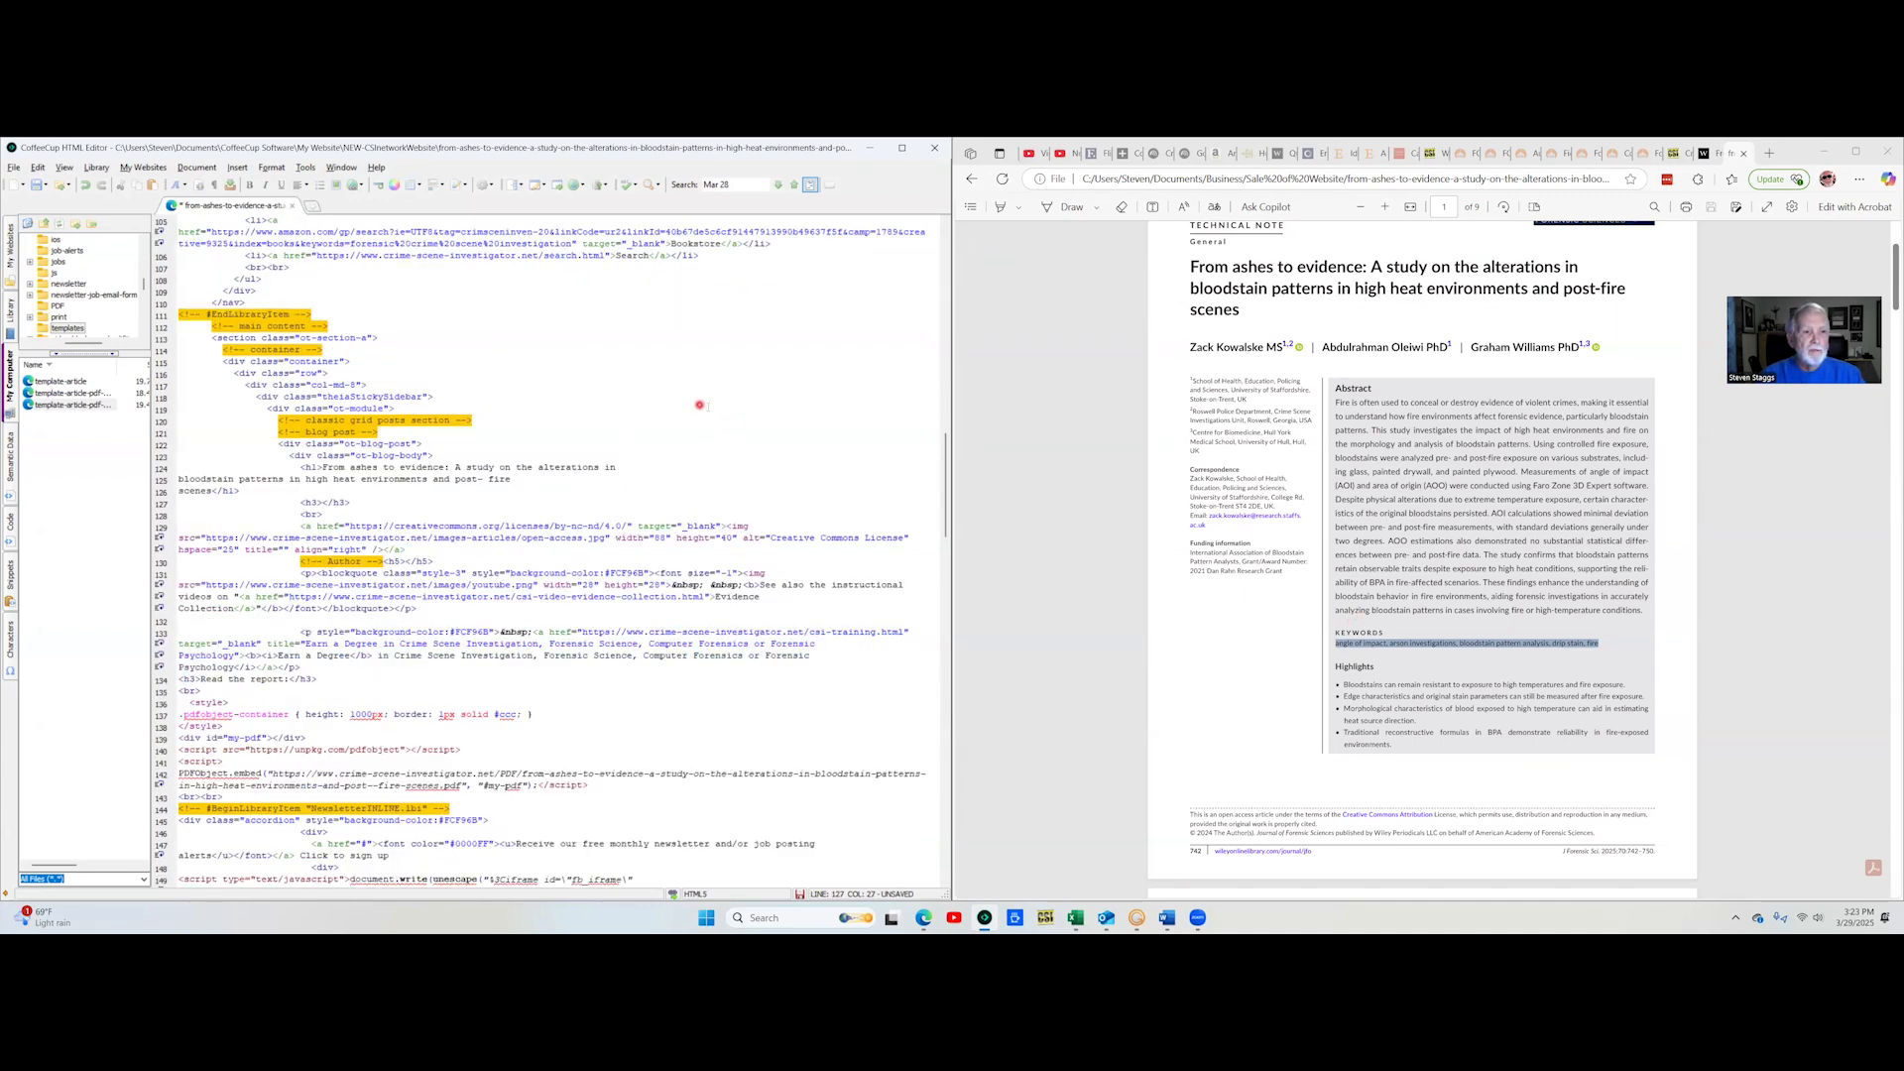
Enter the three article authors' names, separated by commas and without degrees, in the empty heading after the Author comment
{"action": "scroll", "coordinate": [701, 399], "scroll_direction": "down", "scroll_amount": 2}
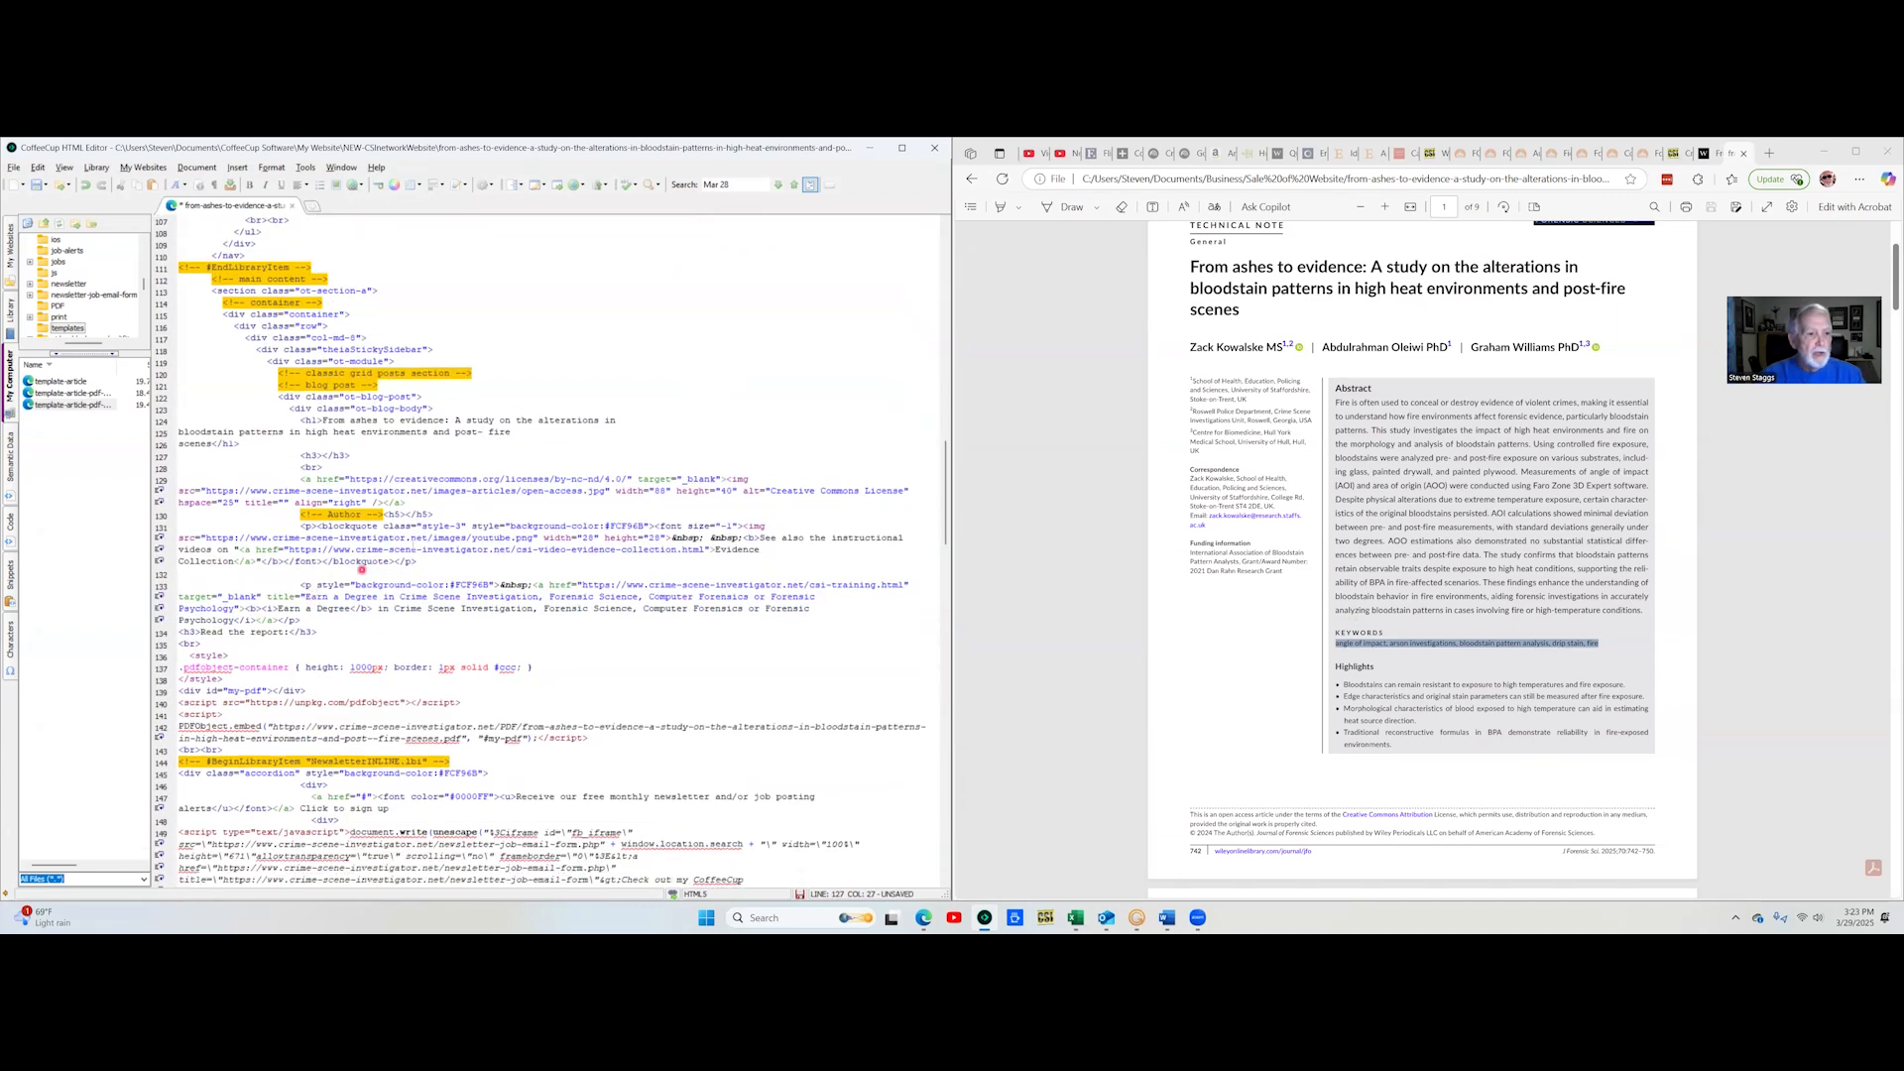
{"action": "scroll", "coordinate": [363, 570], "scroll_direction": "down", "scroll_amount": 3}
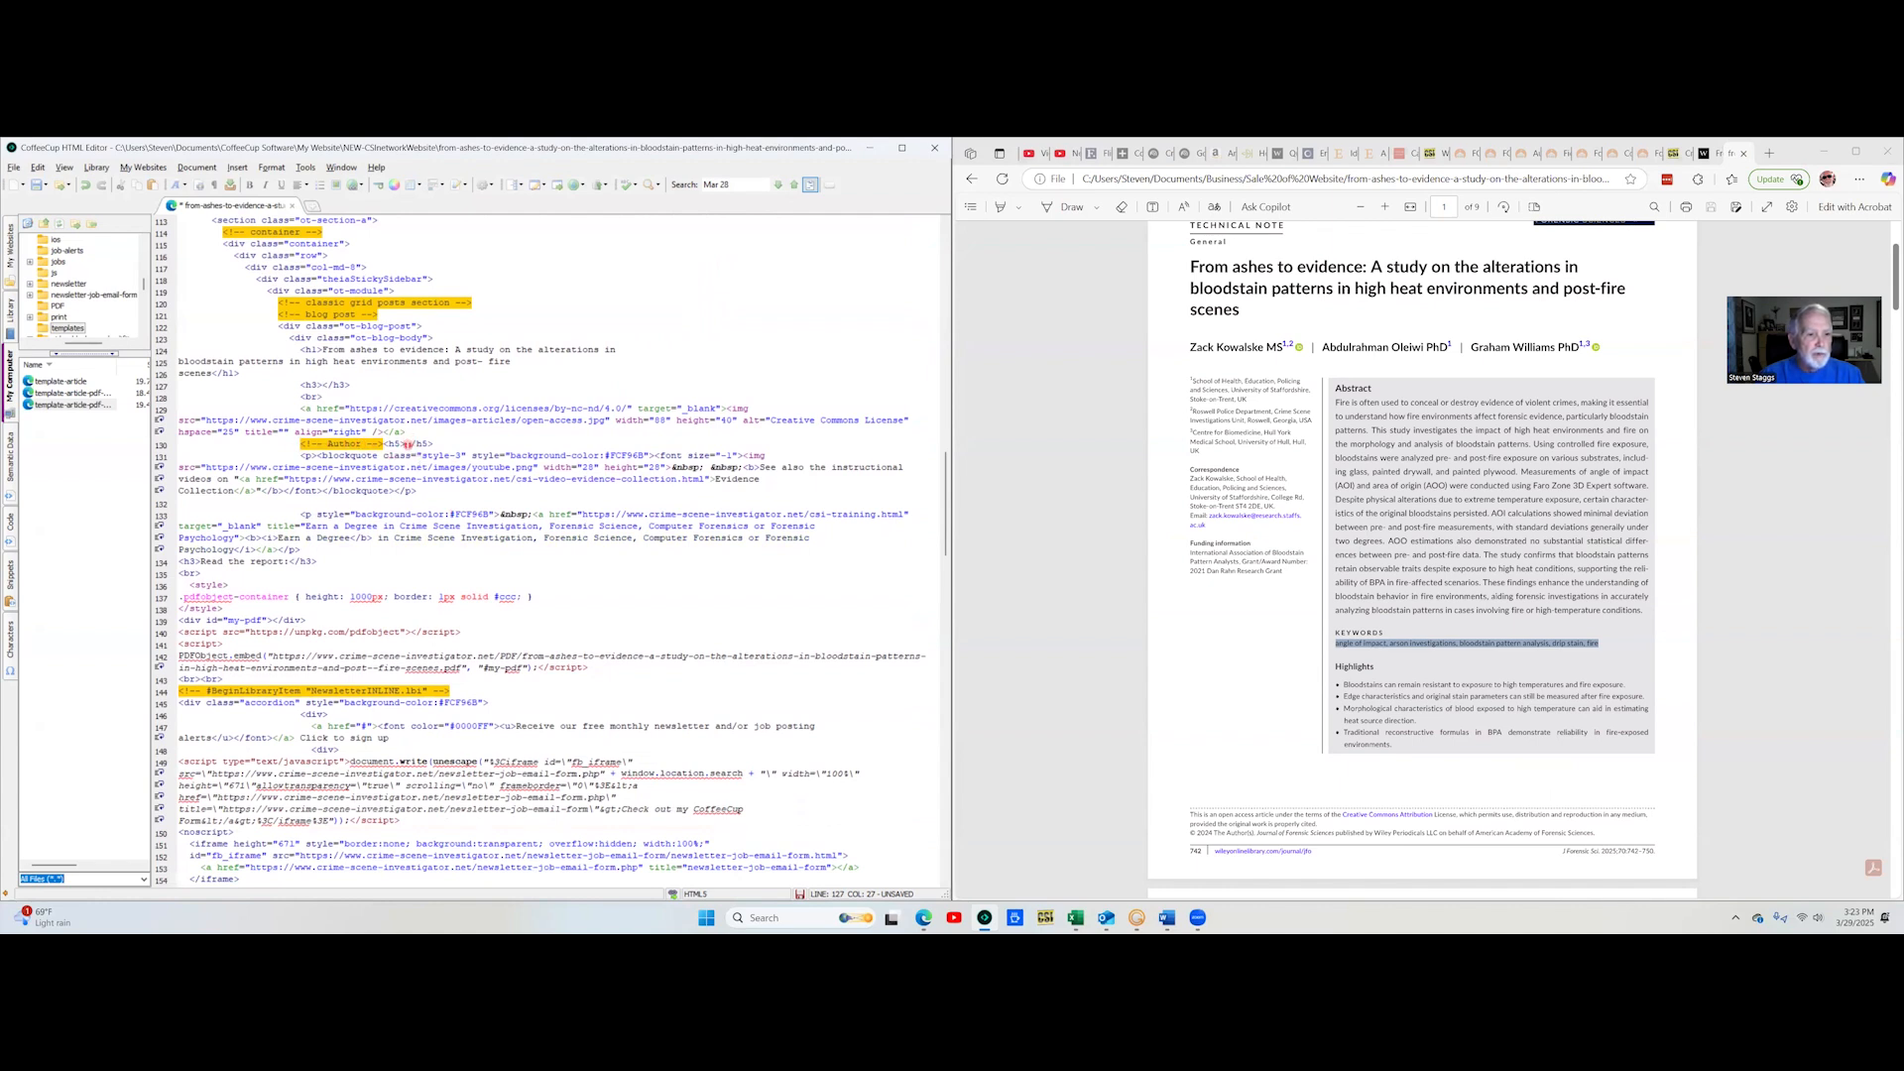
{"action": "left_click", "coordinate": [406, 445]}
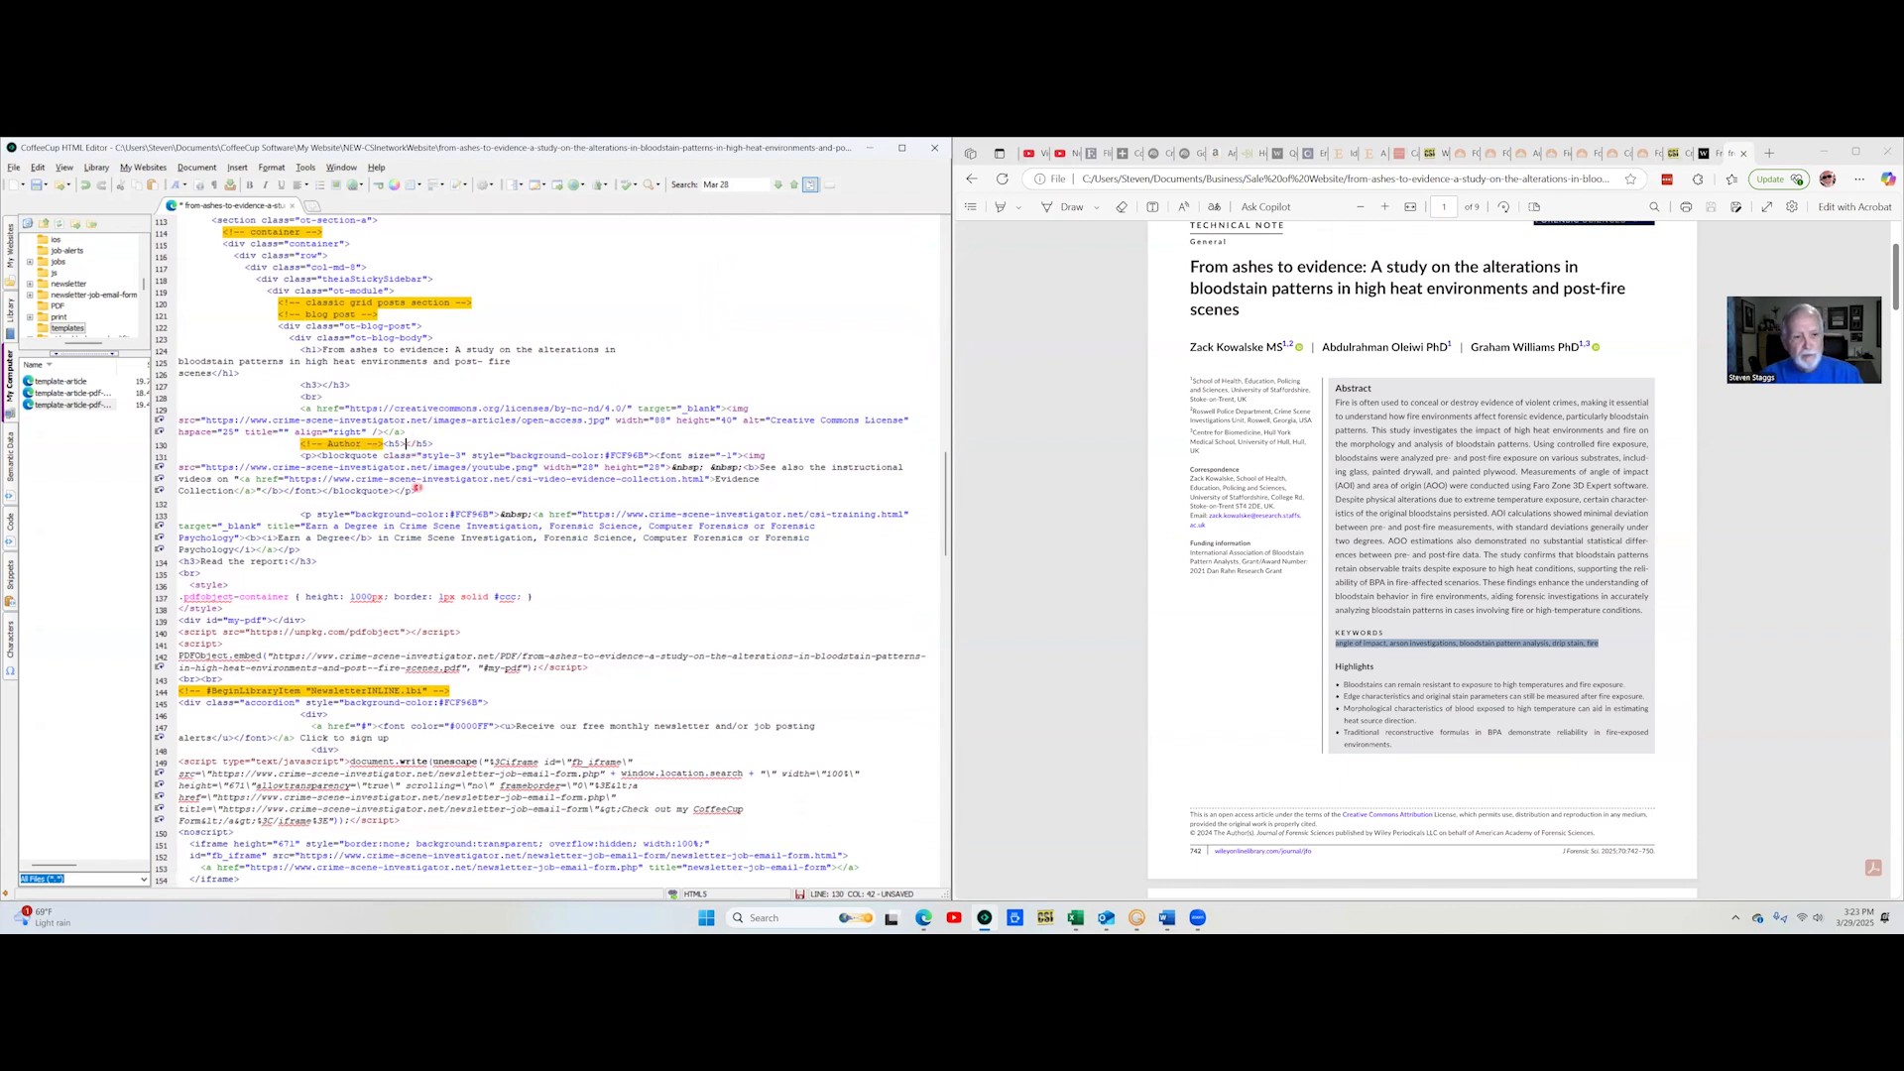
{"action": "type", "text": "Zack Kowalske, Abdulrahman Oleiwi, Graham Williams"}
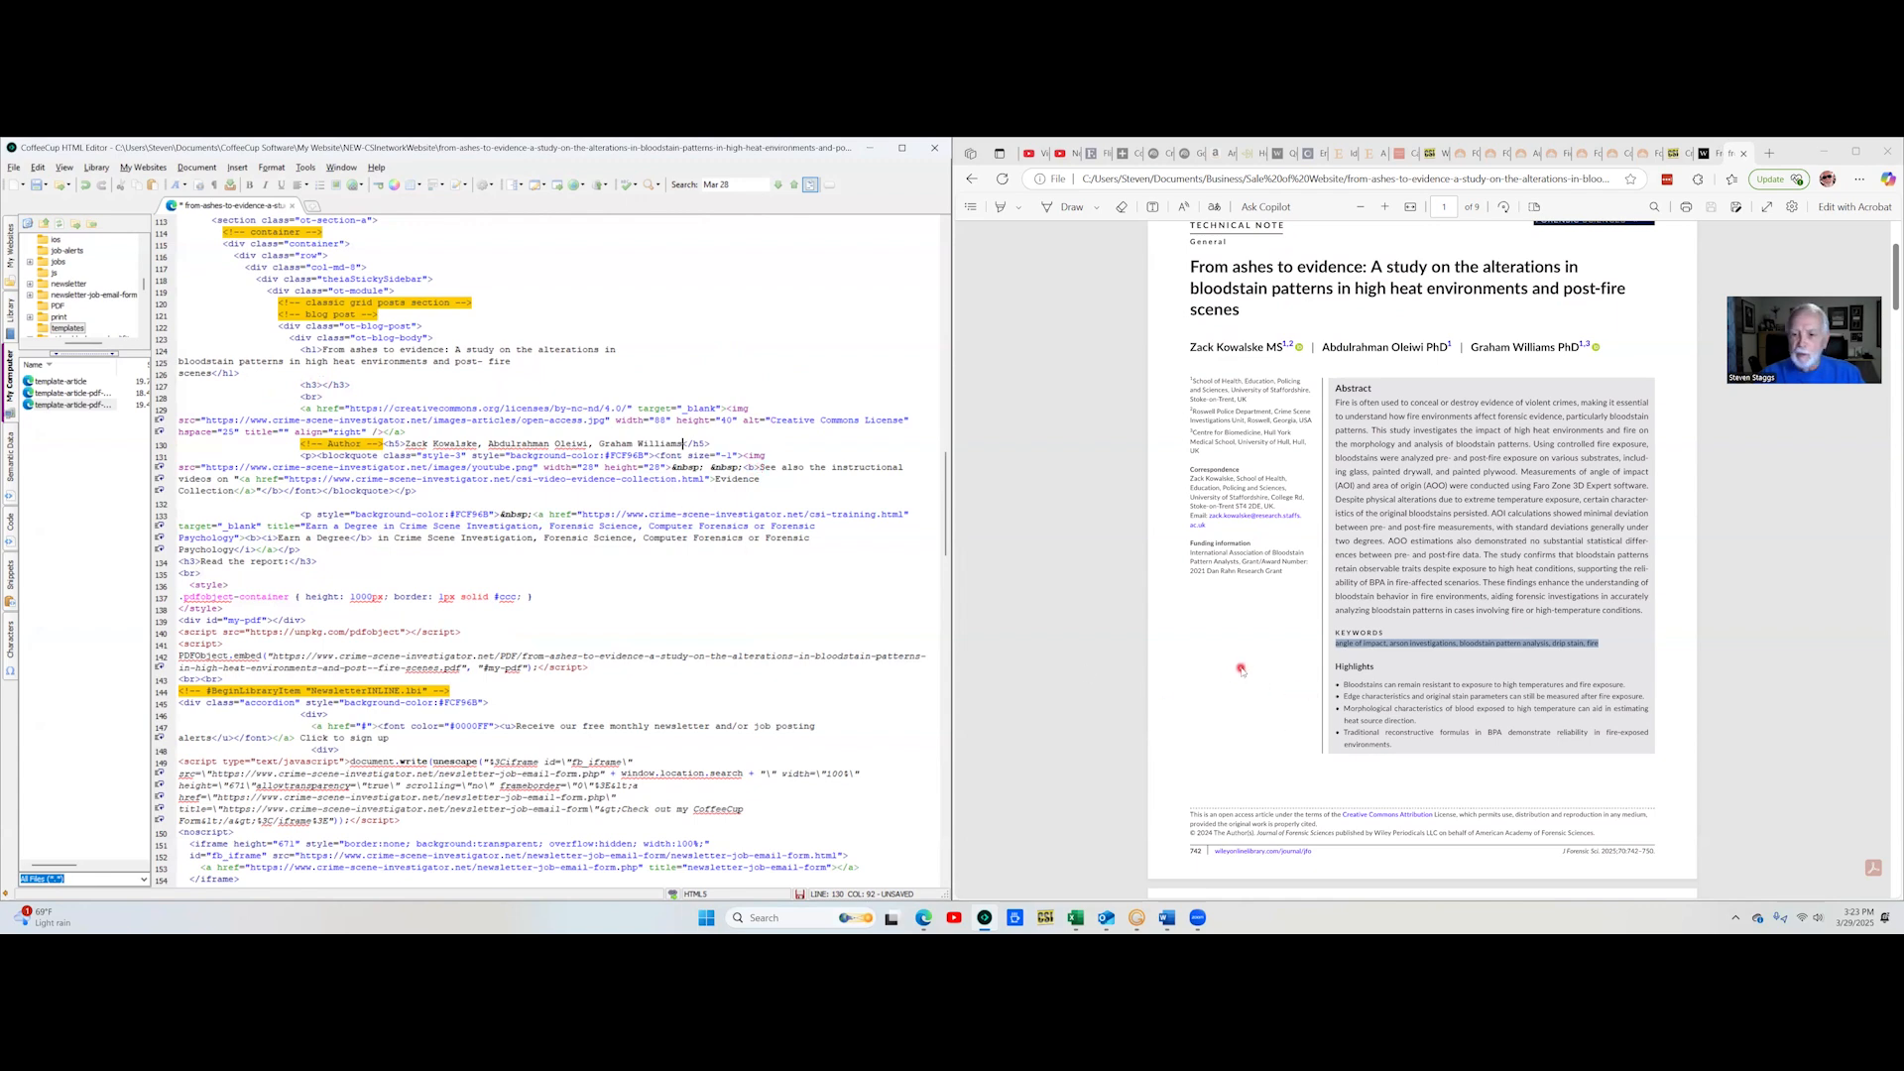
{"action": "scroll", "coordinate": [1241, 670], "scroll_direction": "down", "scroll_amount": 2}
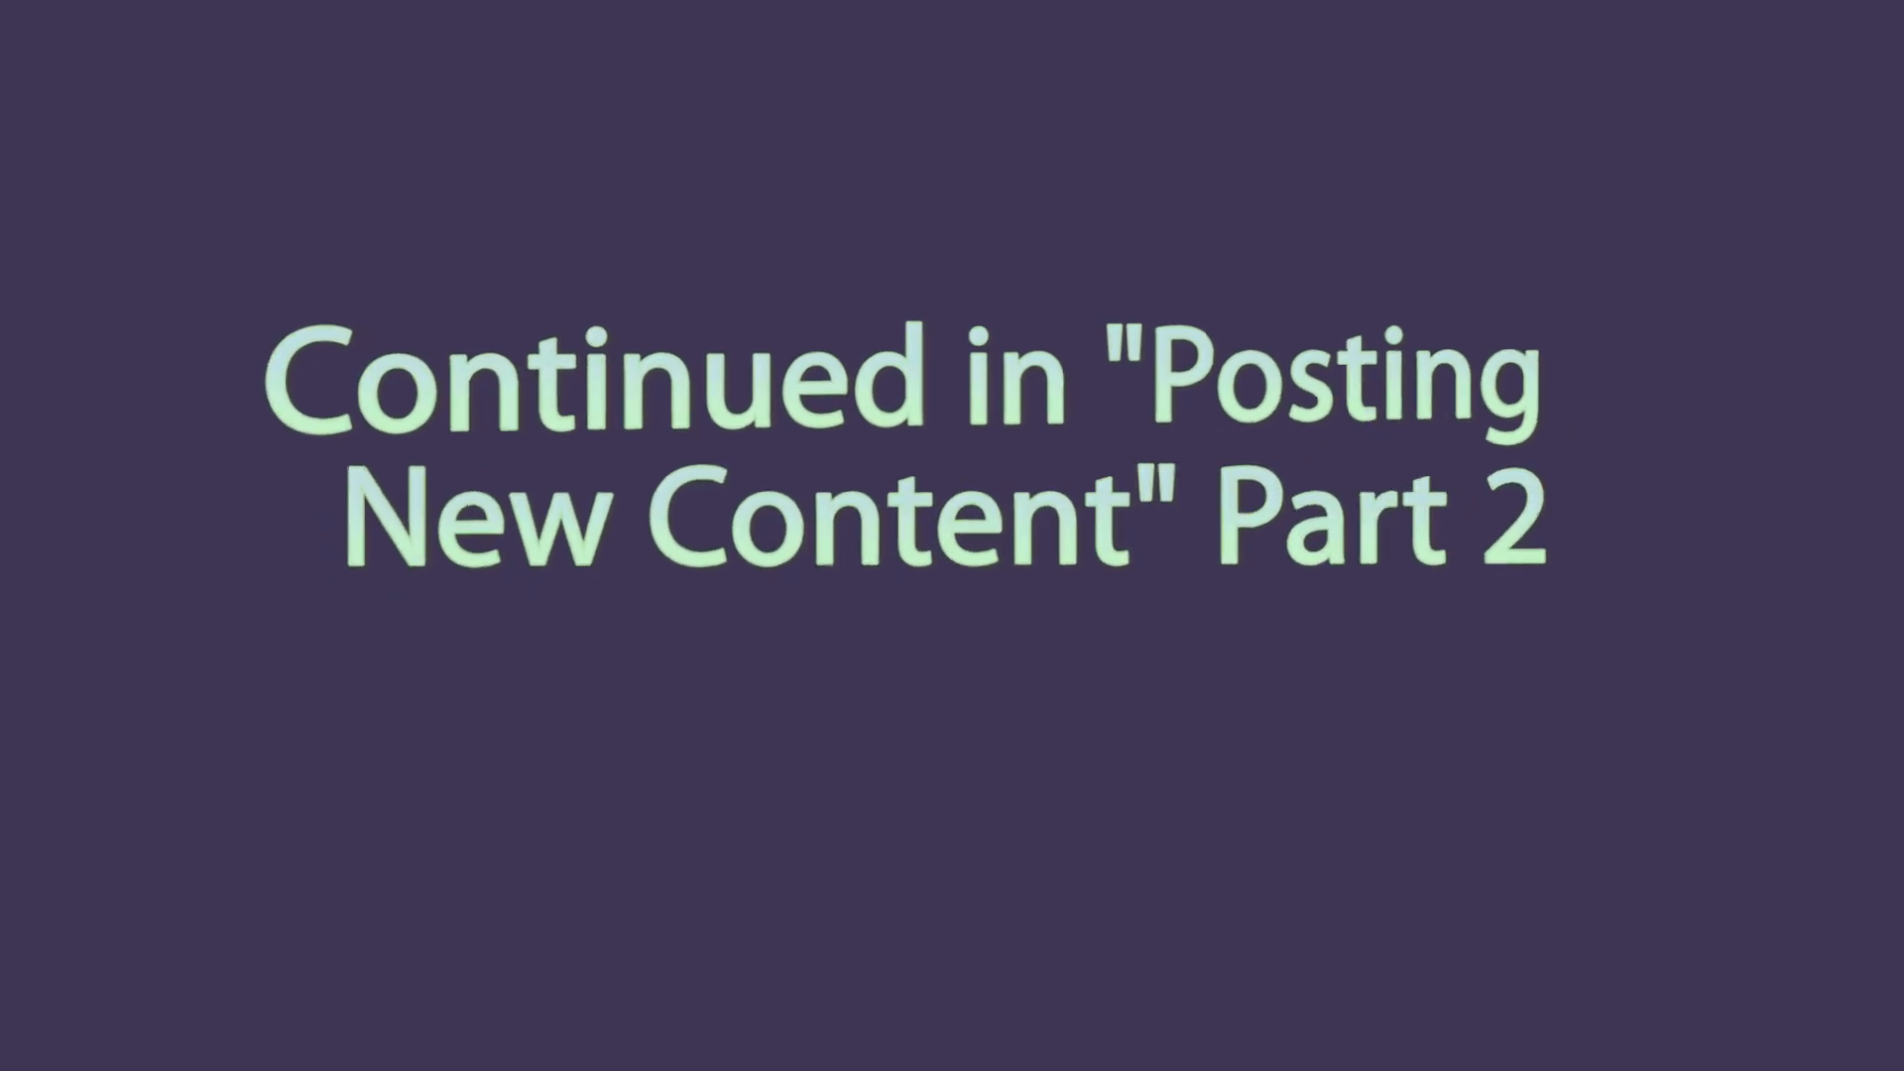